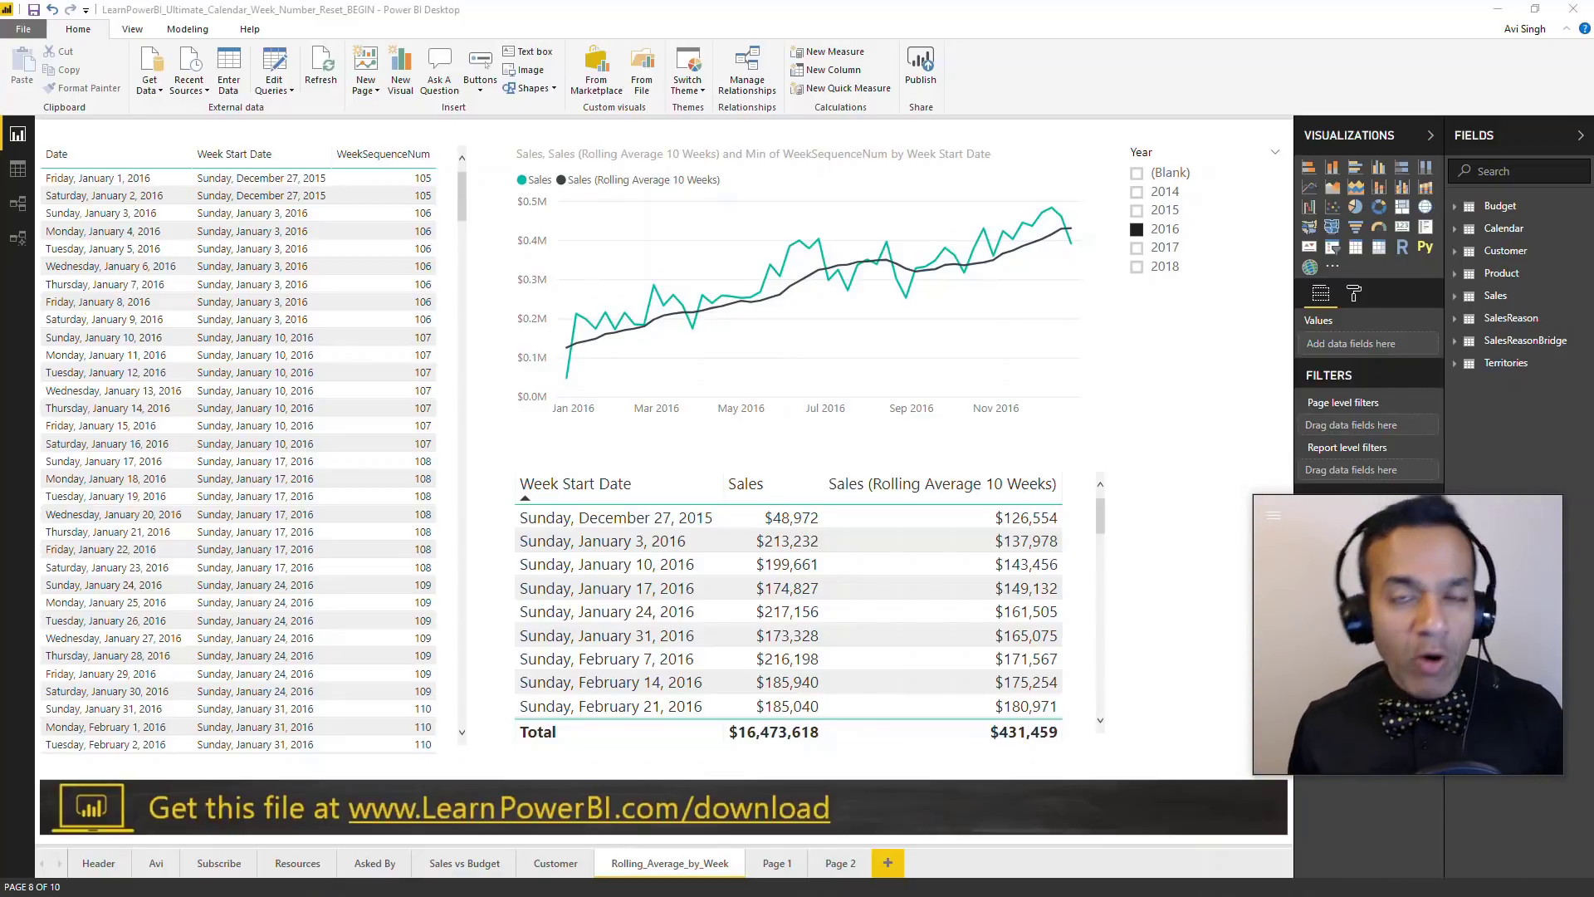
Step: Check the table relationships diagram, then return to the report page
click(24, 206)
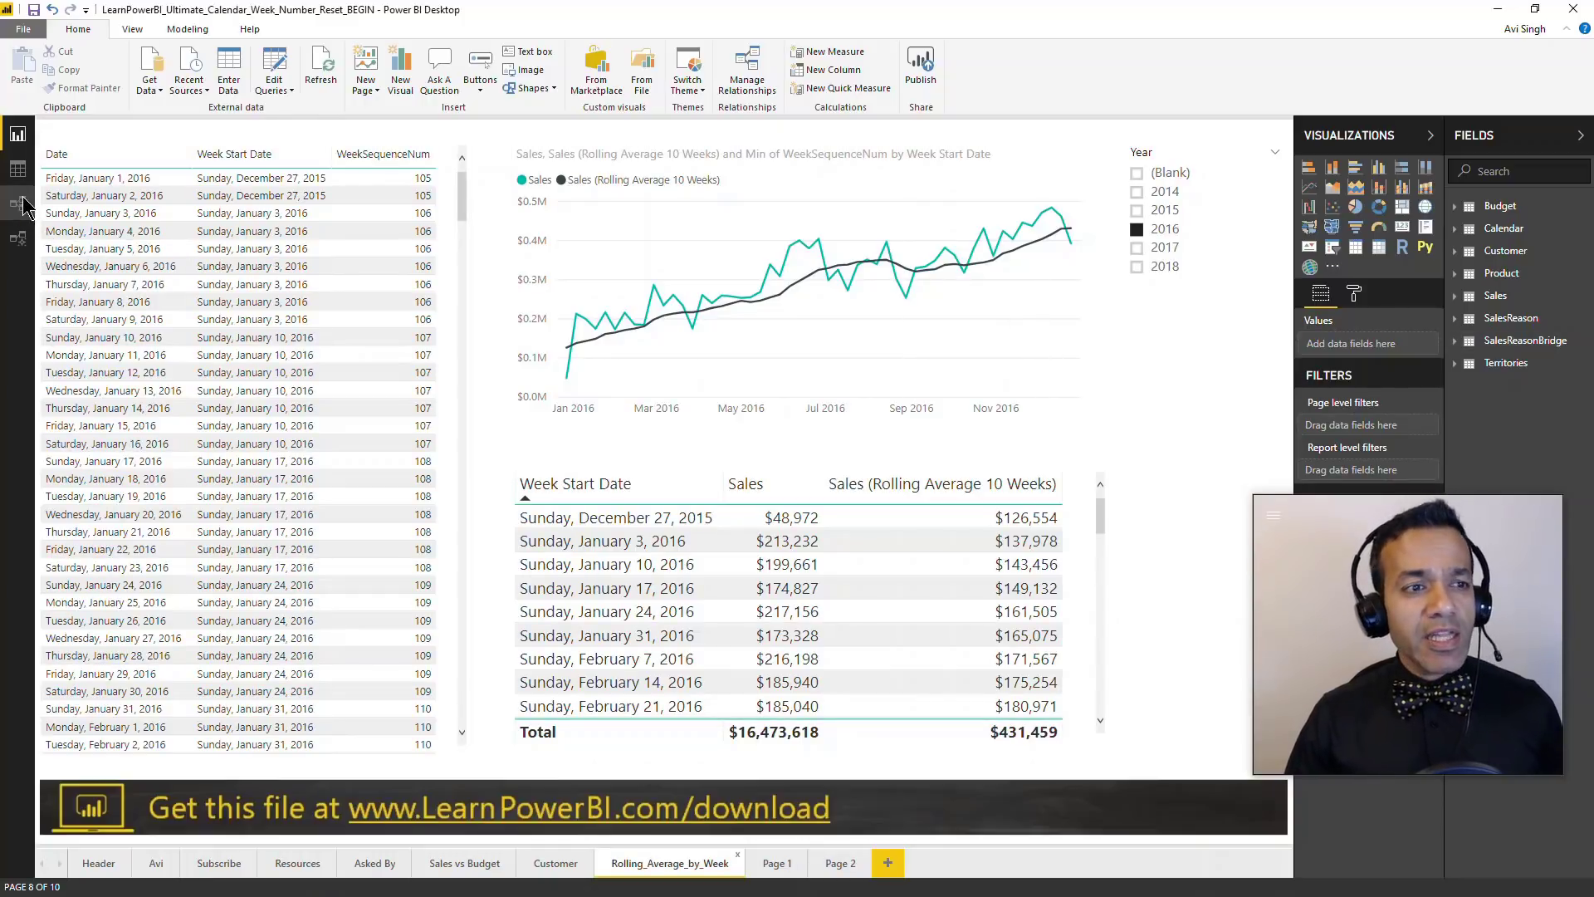
click(24, 206)
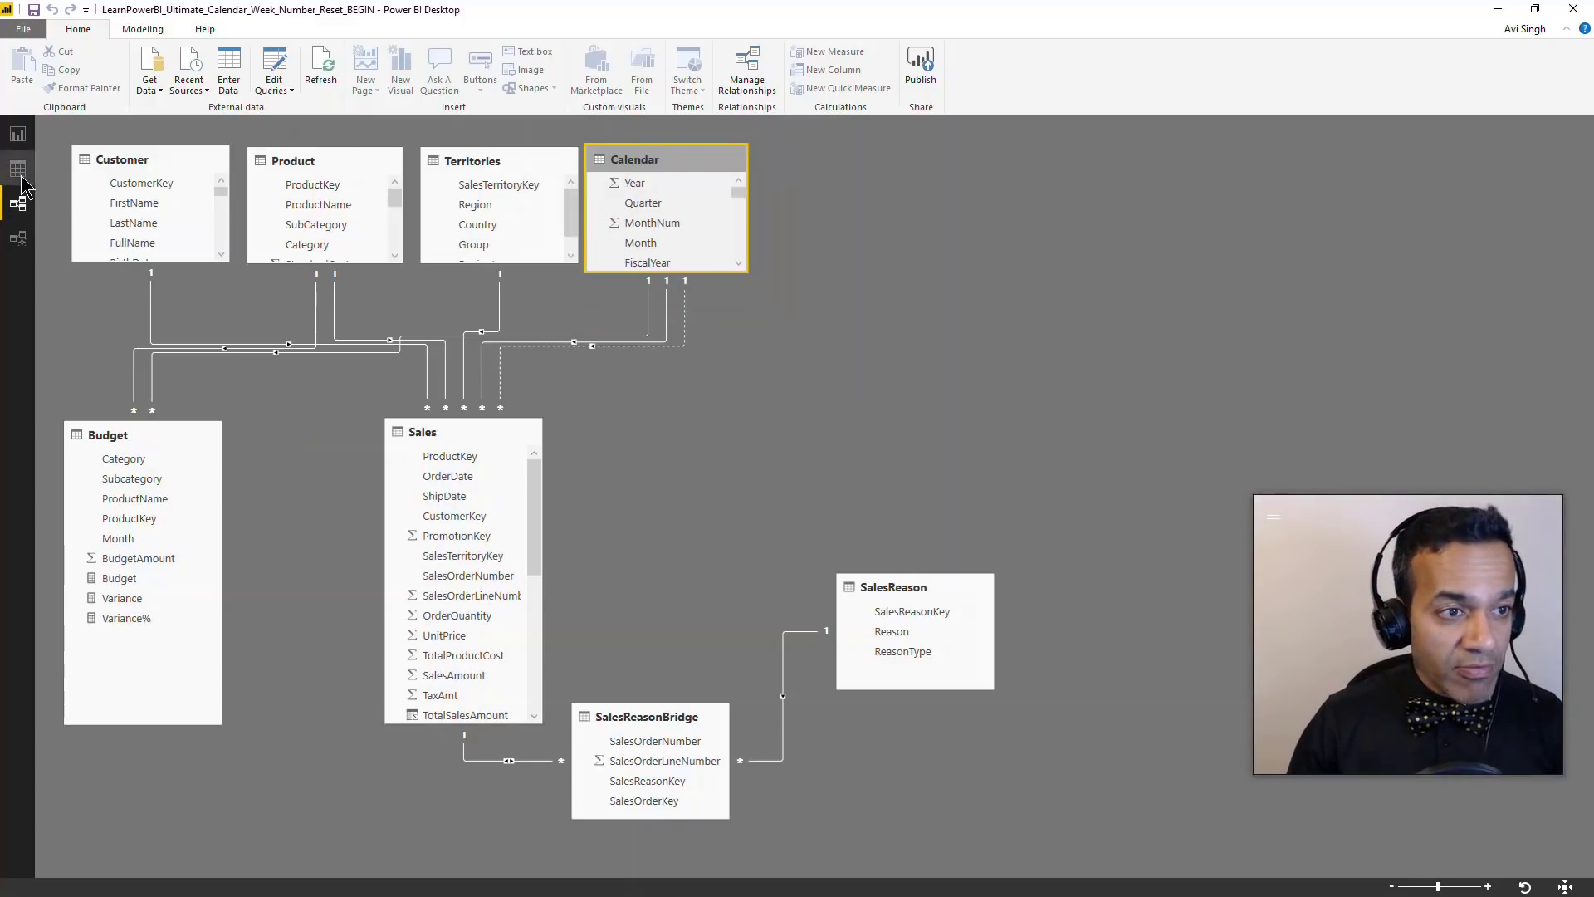
click(24, 138)
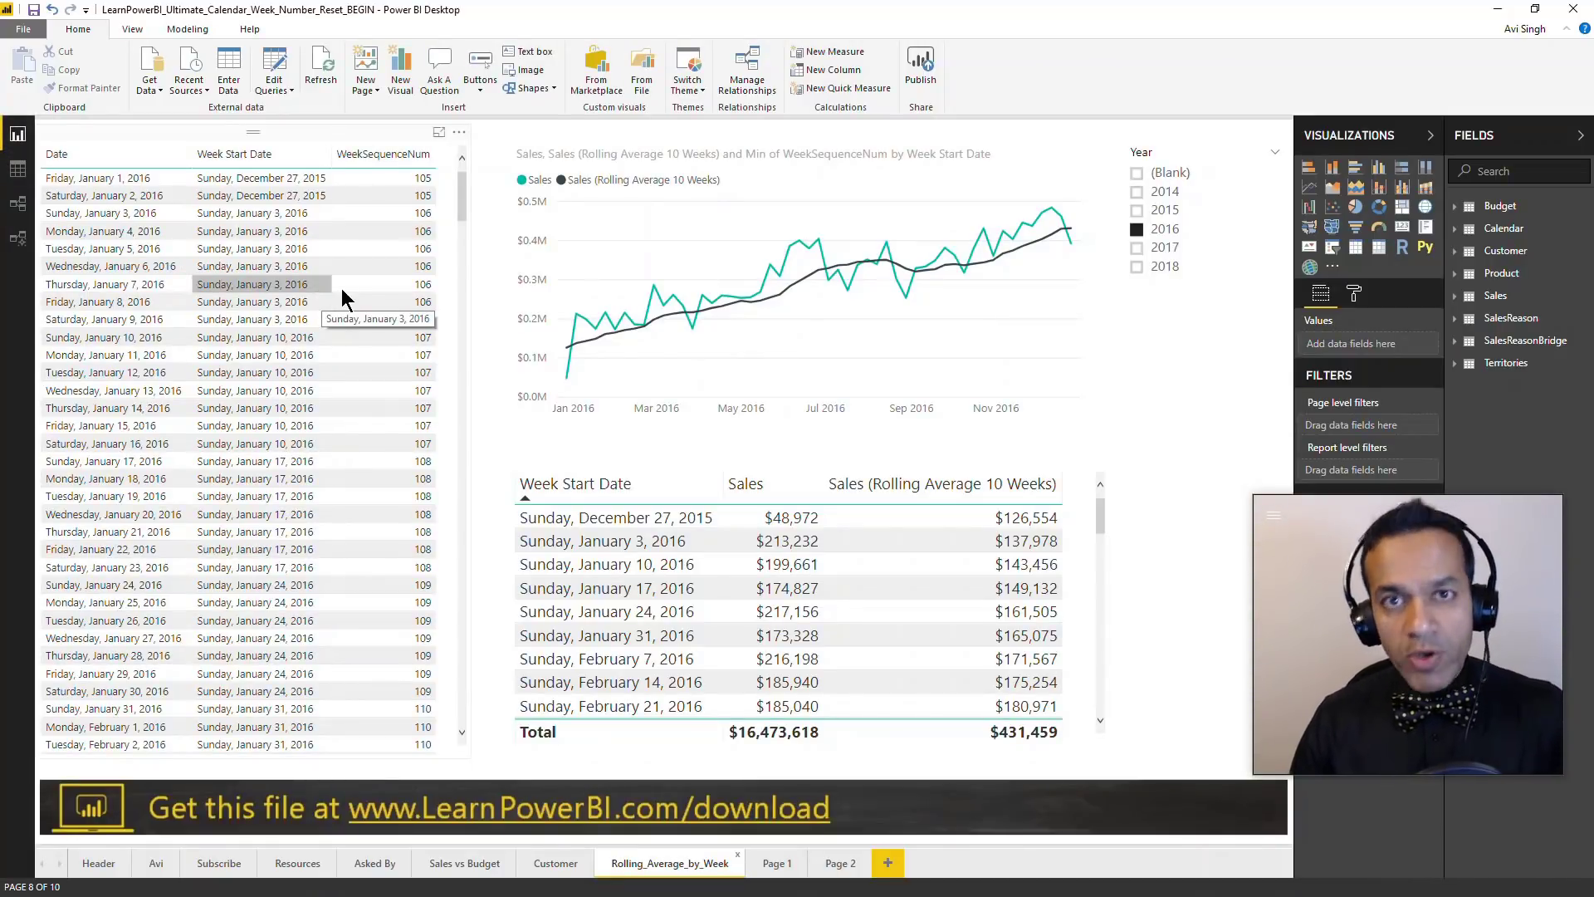
Step: View the weekly sales table in Focus mode, then the sales line chart
click(1077, 460)
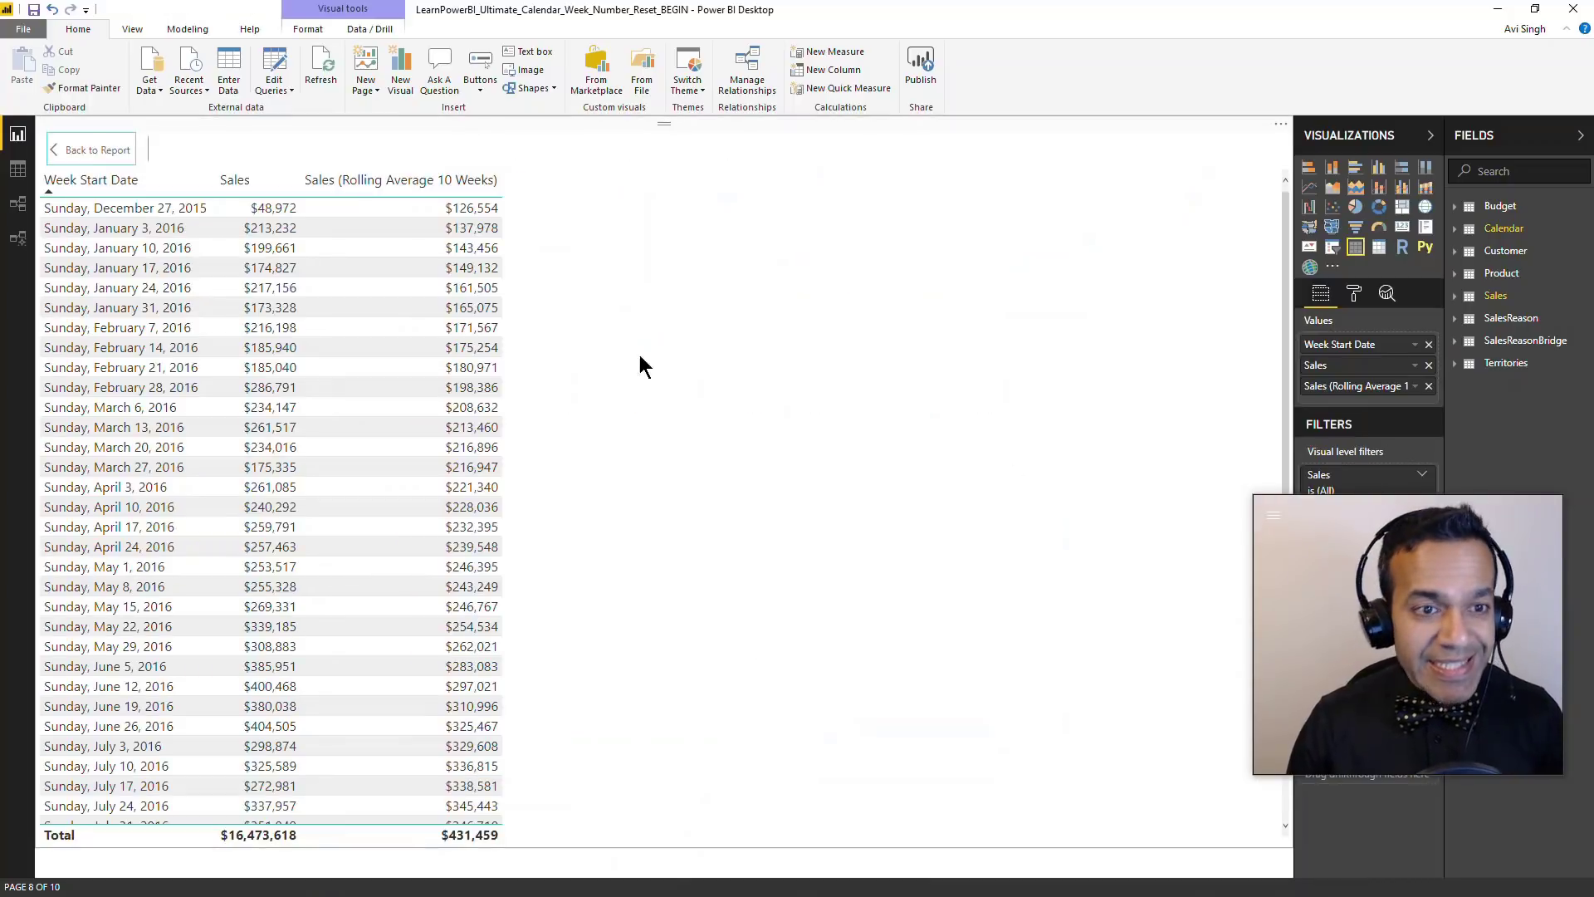
click(98, 151)
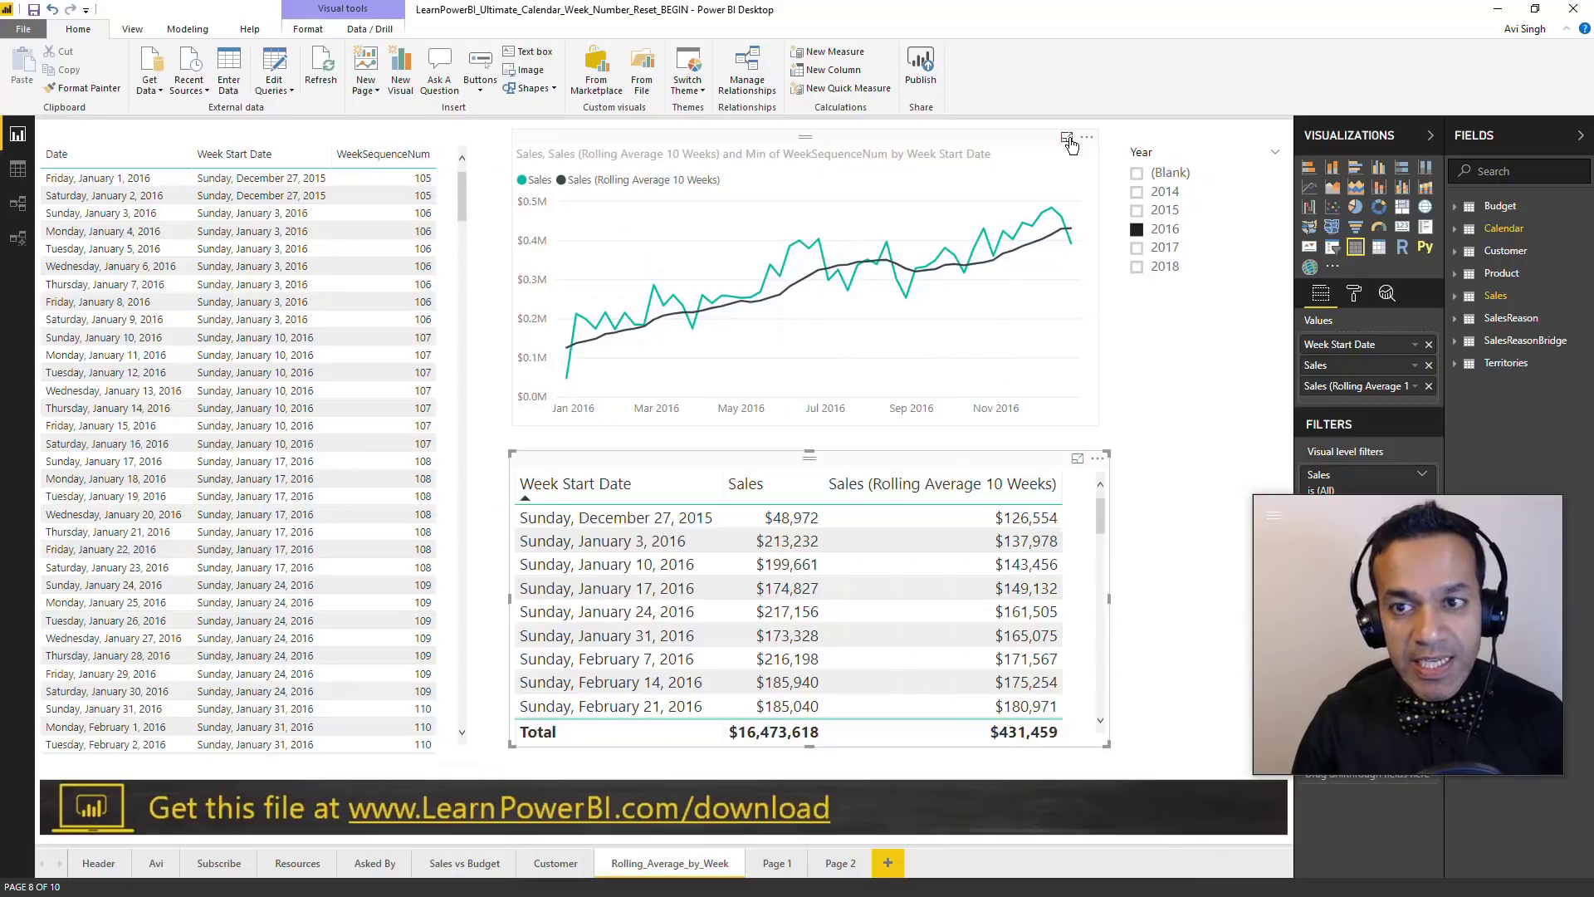
click(1067, 137)
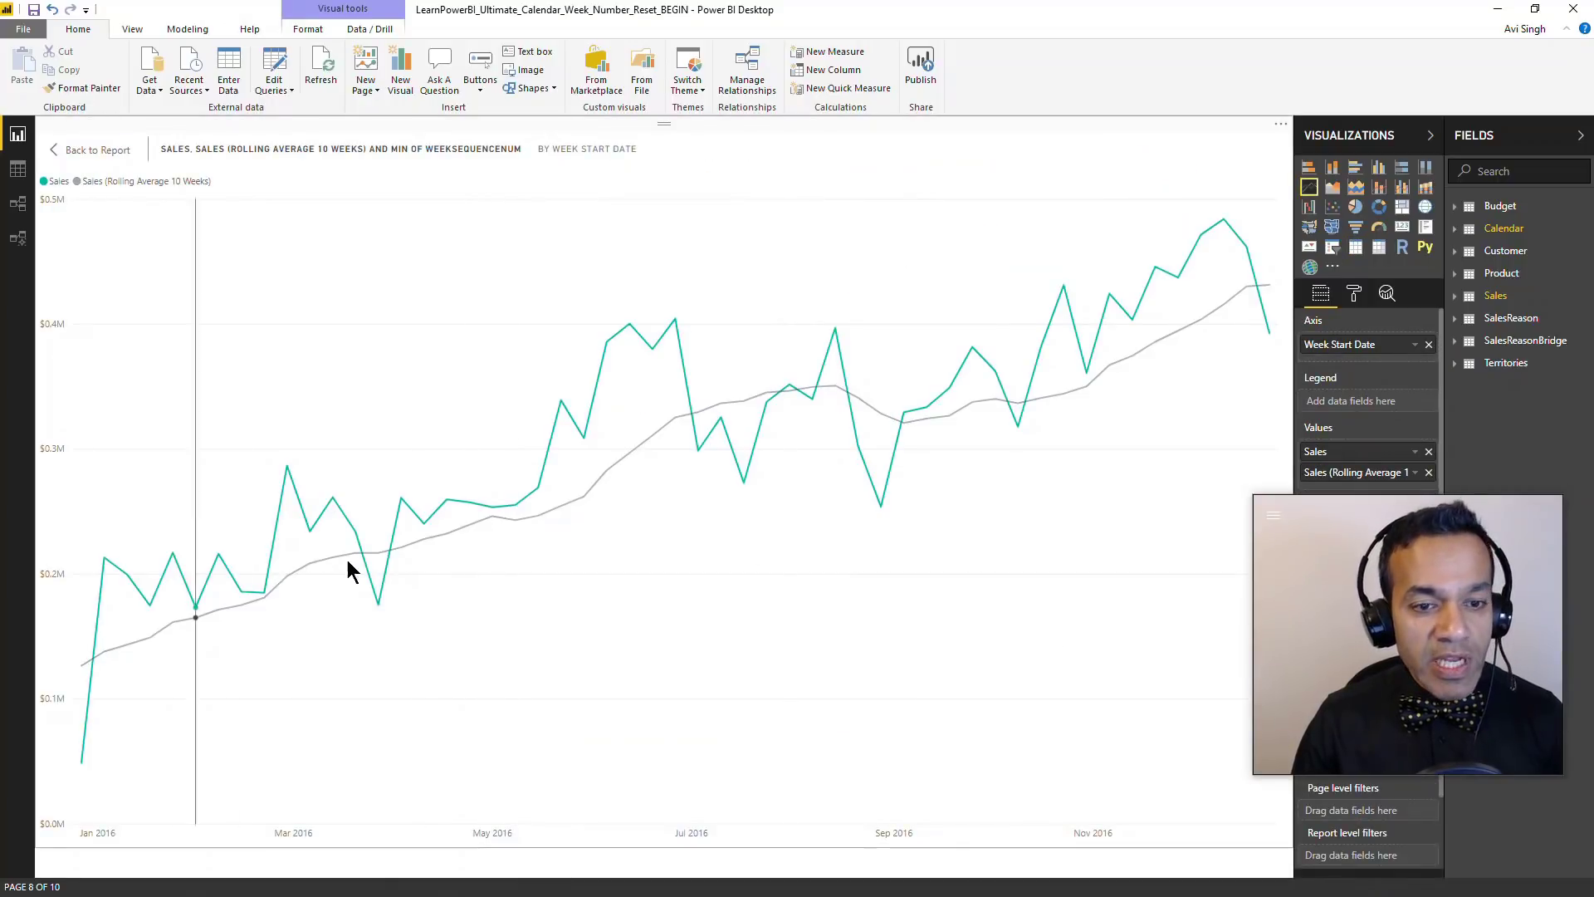
Step: Highlight the rolling average and Sales lines in turn, then go to the second page
mouse_move(562, 442)
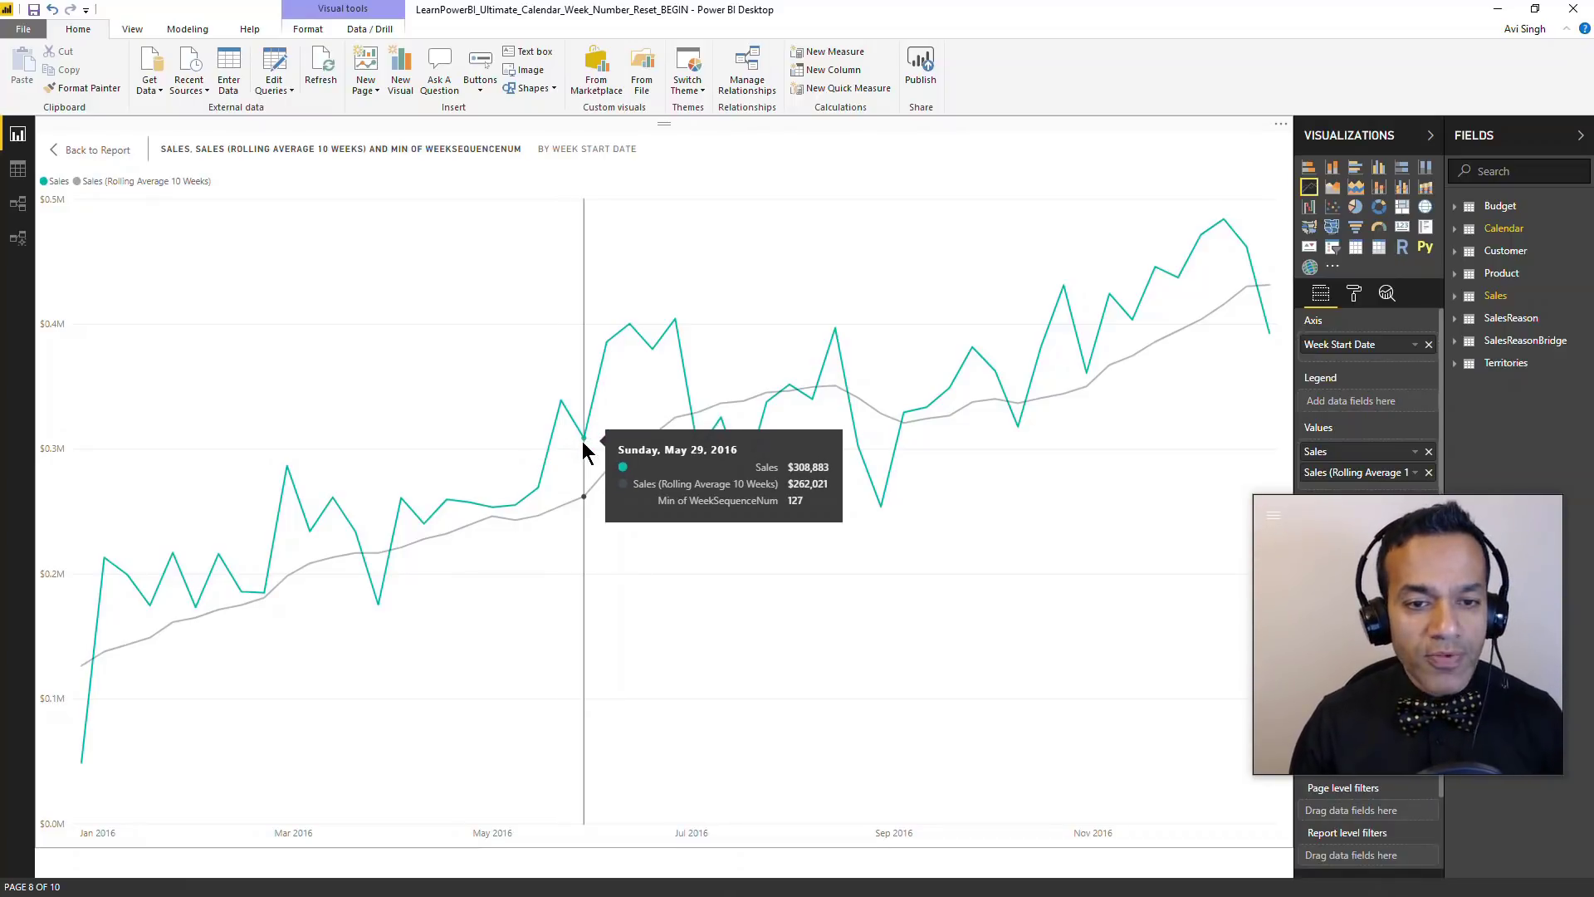
mouse_move(213, 253)
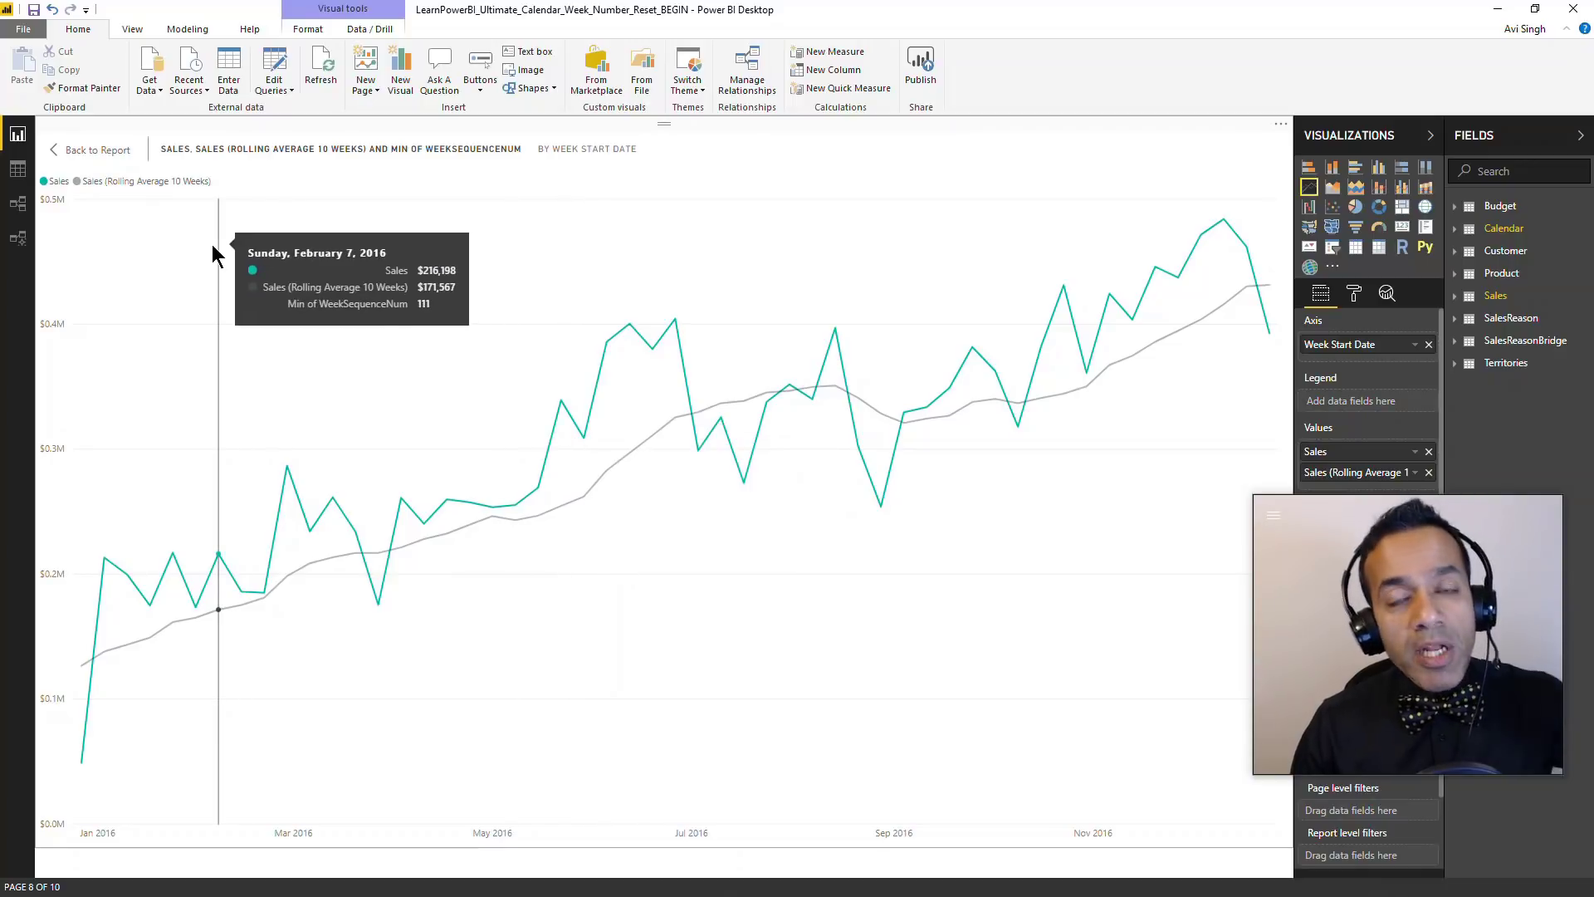
click(169, 180)
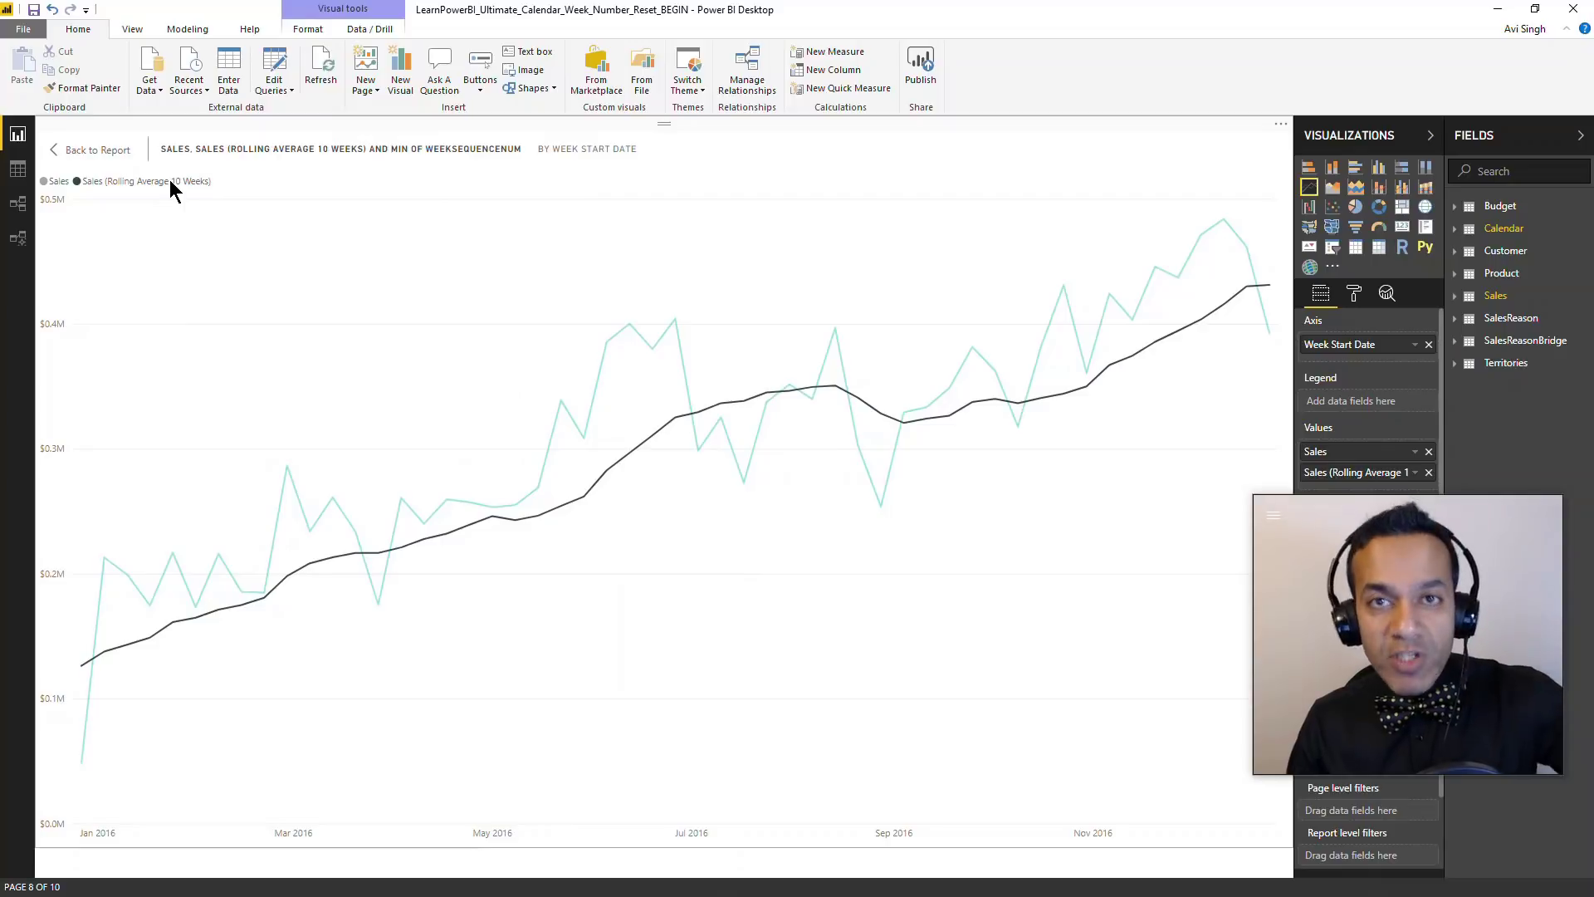
click(63, 182)
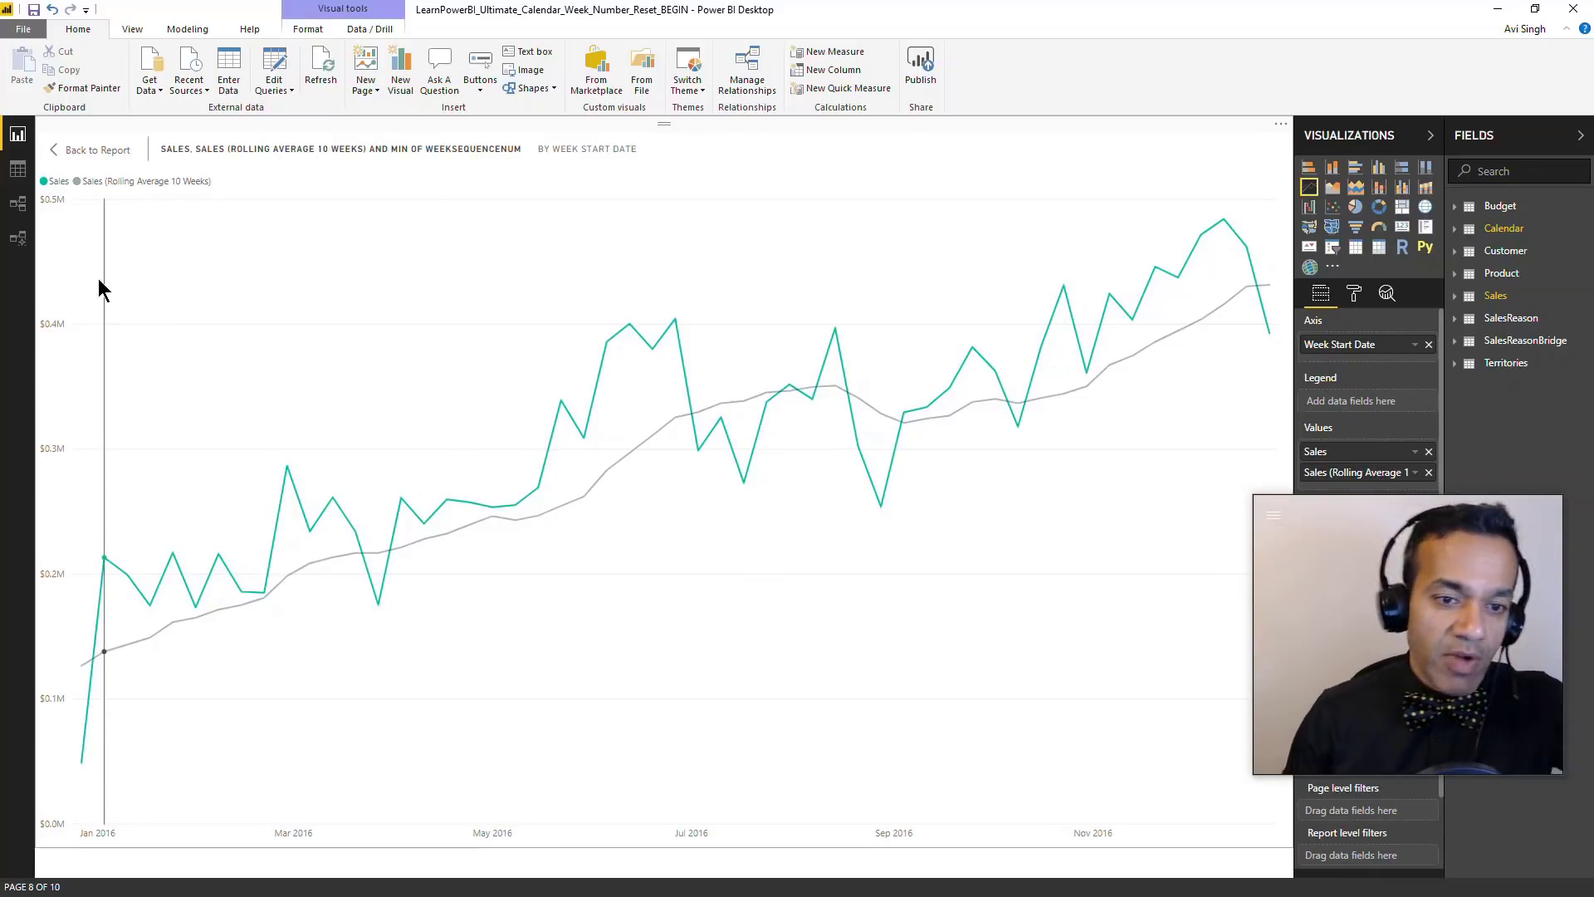
mouse_move(100, 283)
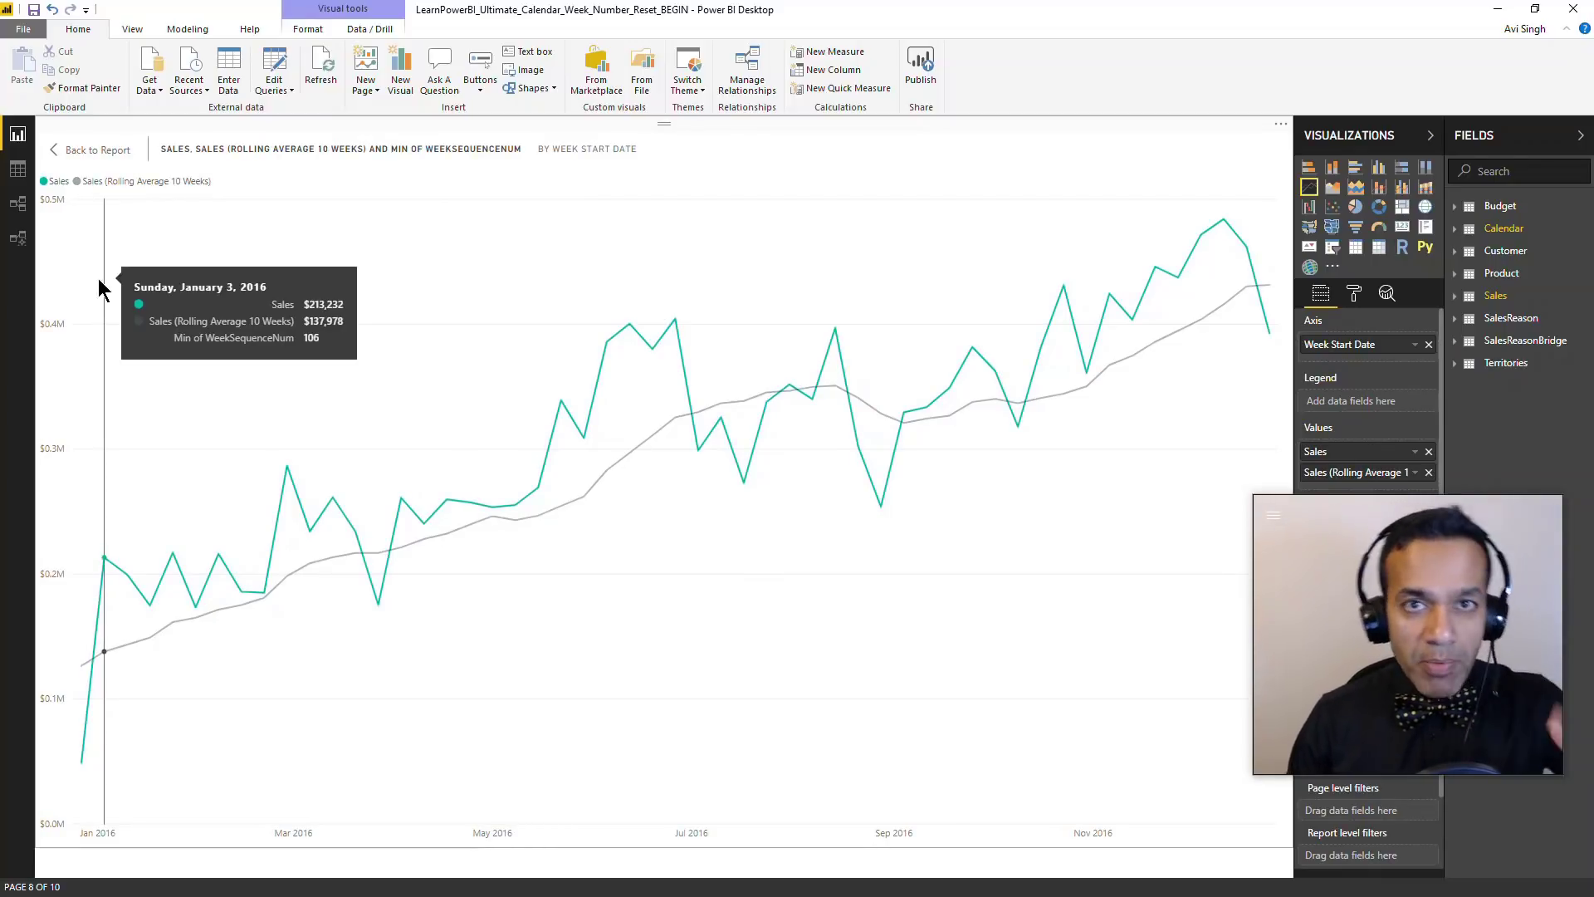
click(181, 183)
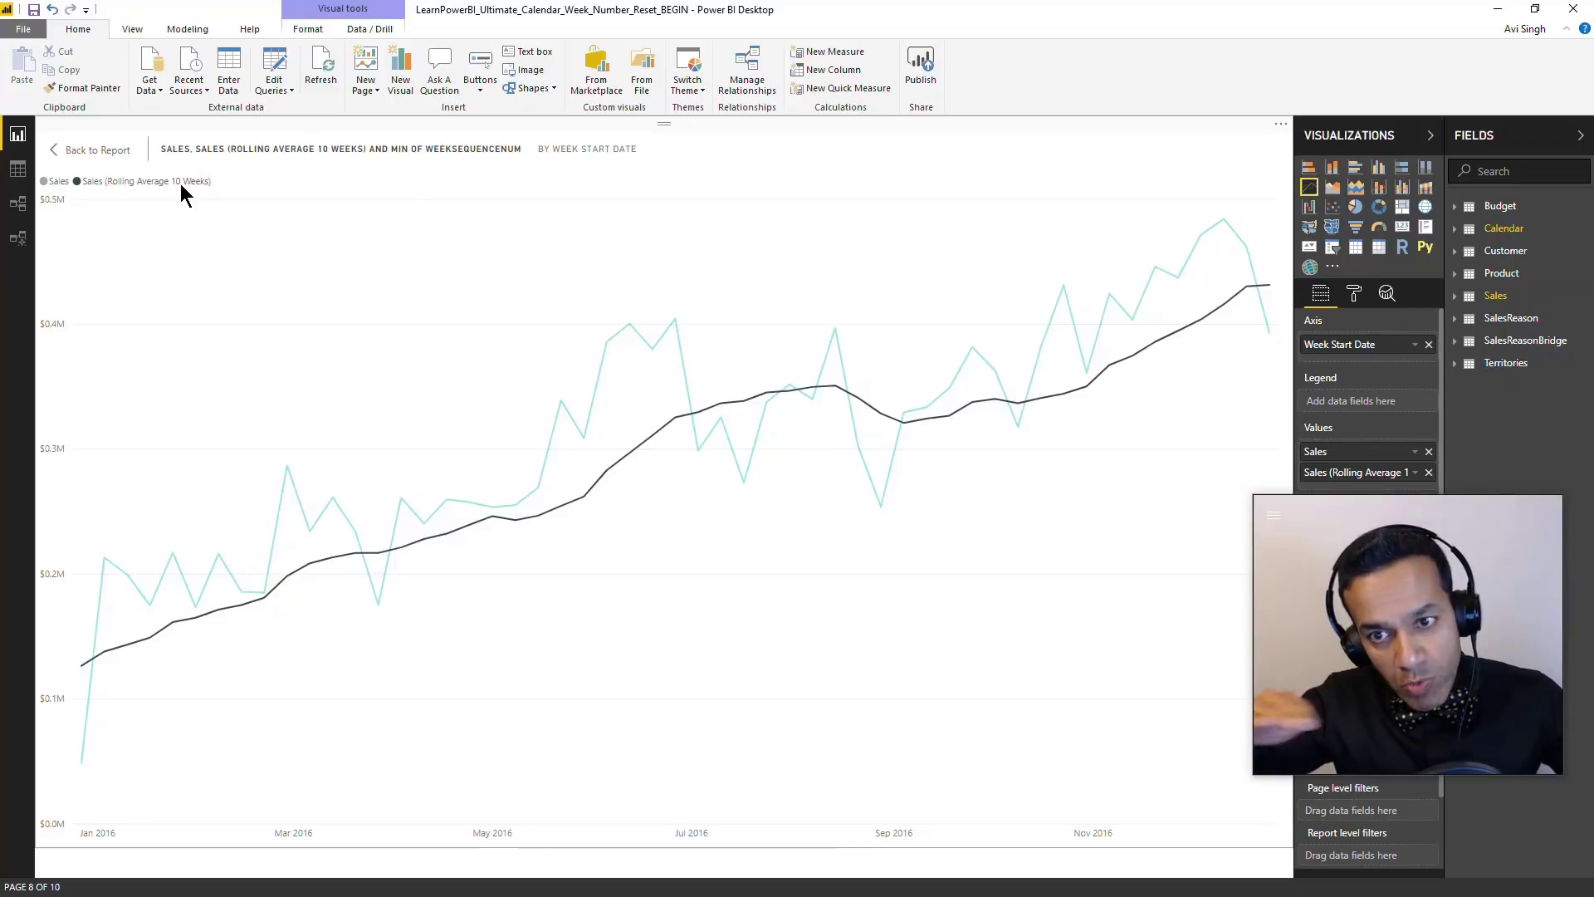
click(156, 863)
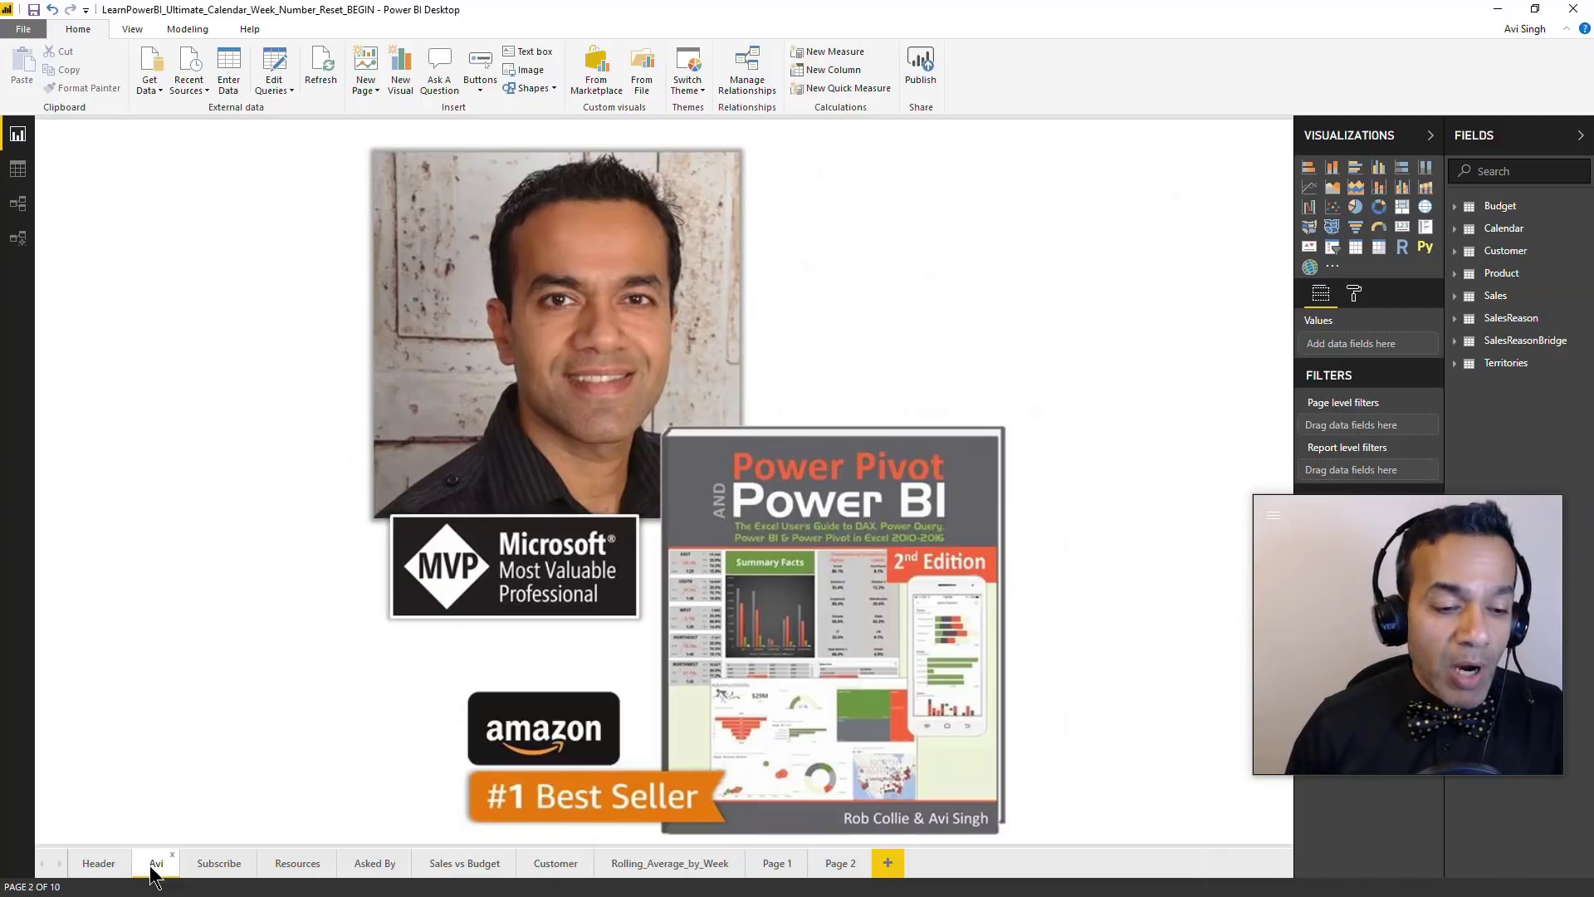
Step: Go through the Subscribe page to the Resources page and mark the Ultimate Calendar Download link
click(213, 865)
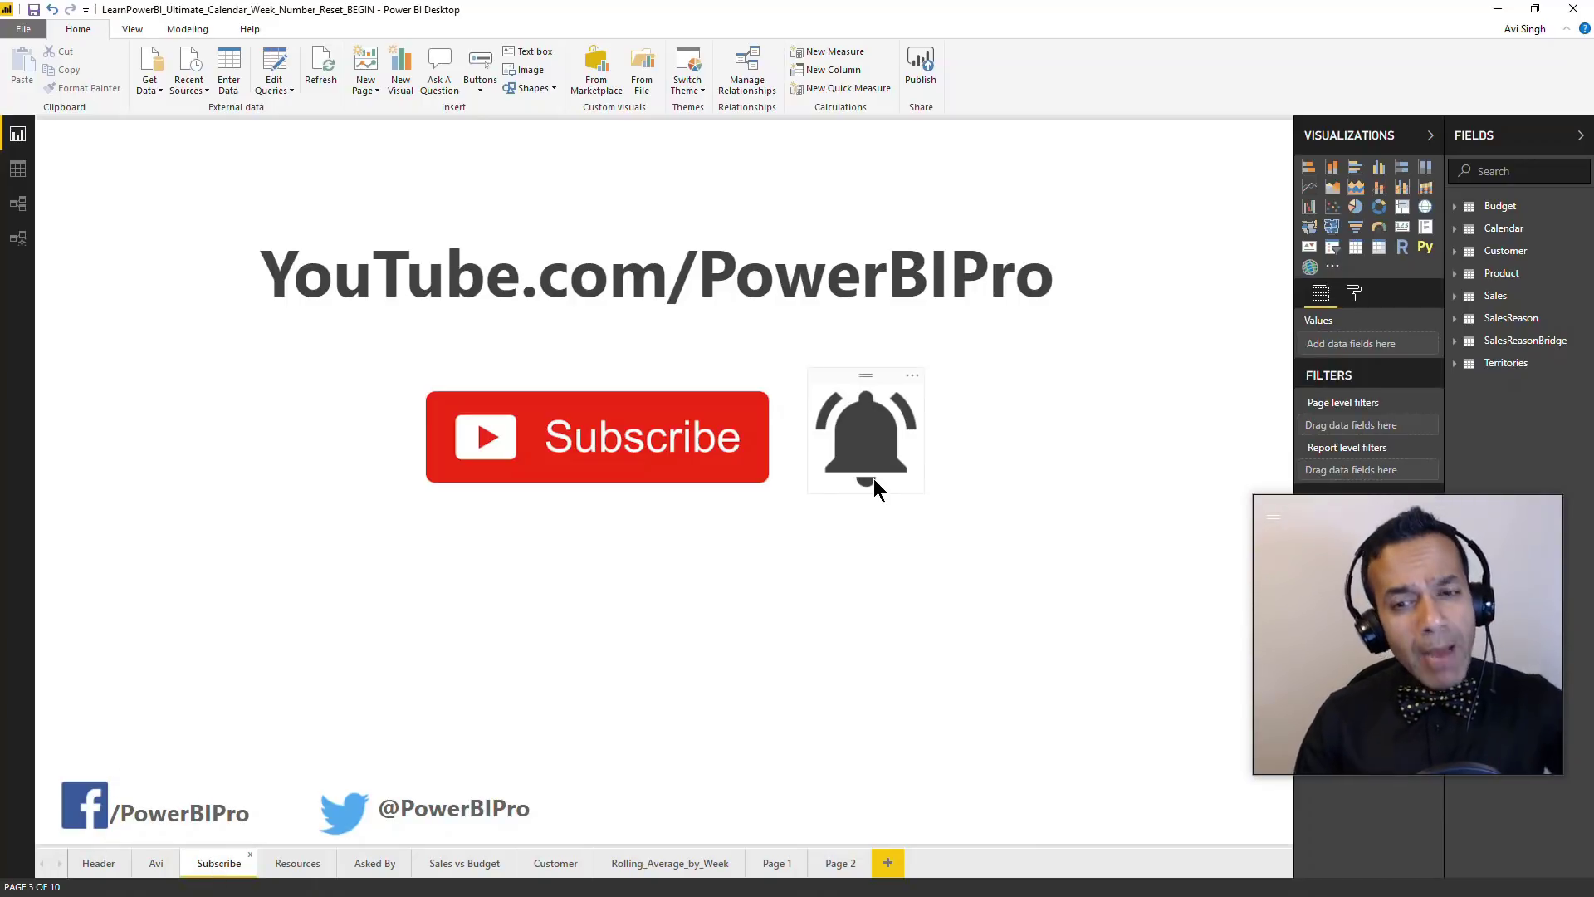
click(294, 864)
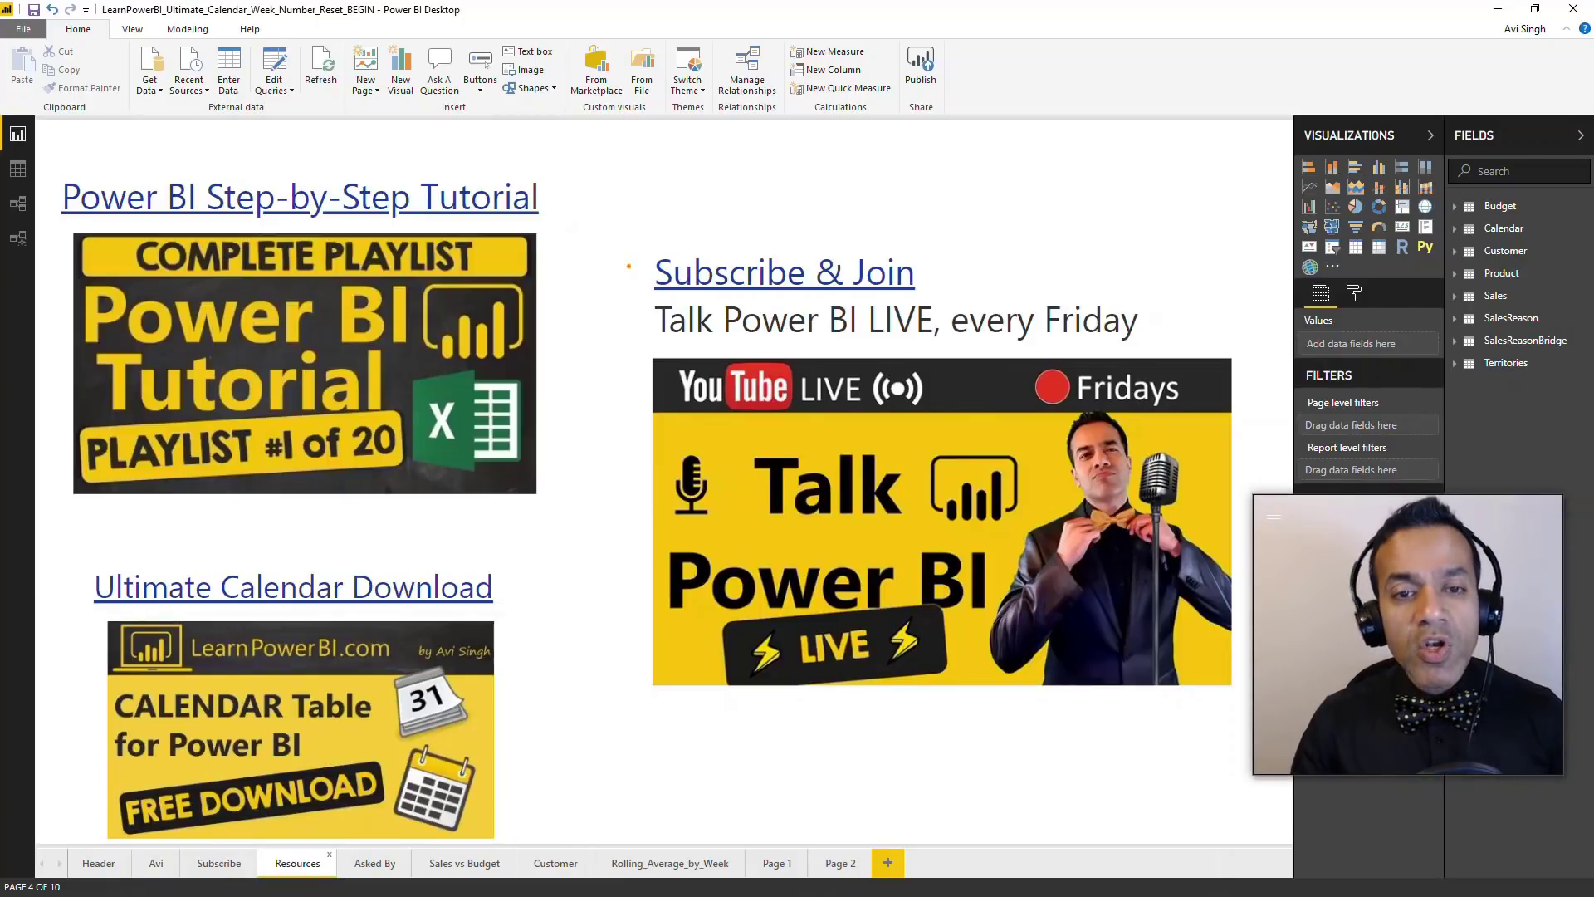
mouse_move(632, 236)
mouse_down()
mouse_move(789, 448)
mouse_move(1087, 651)
mouse_move(1245, 707)
mouse_up()
key(Escape)
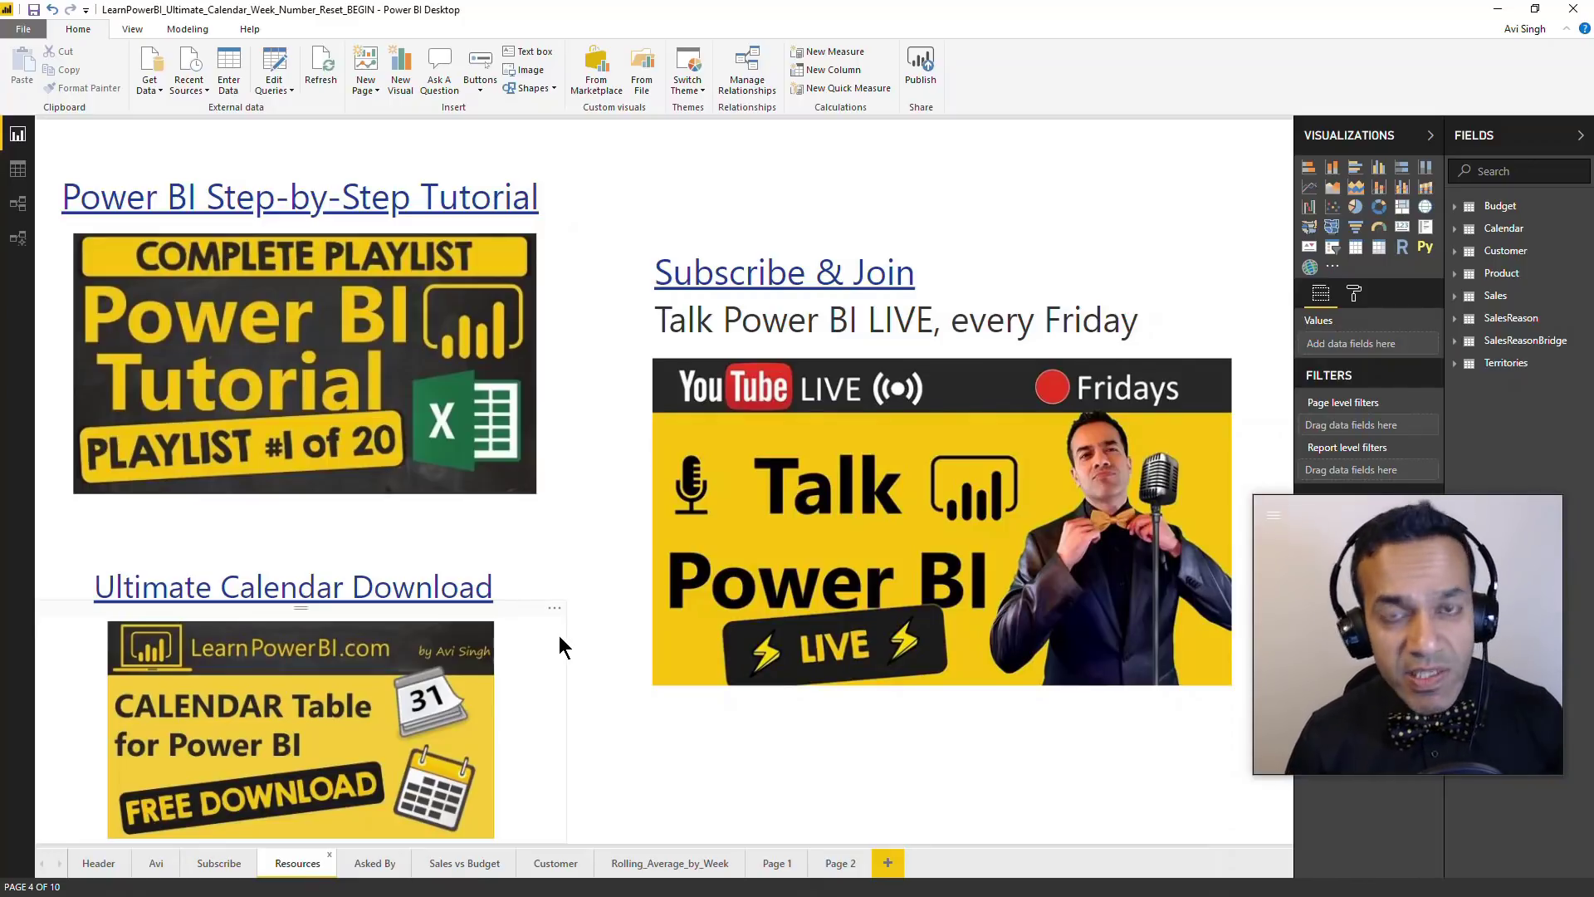
ctrl+click(365, 646)
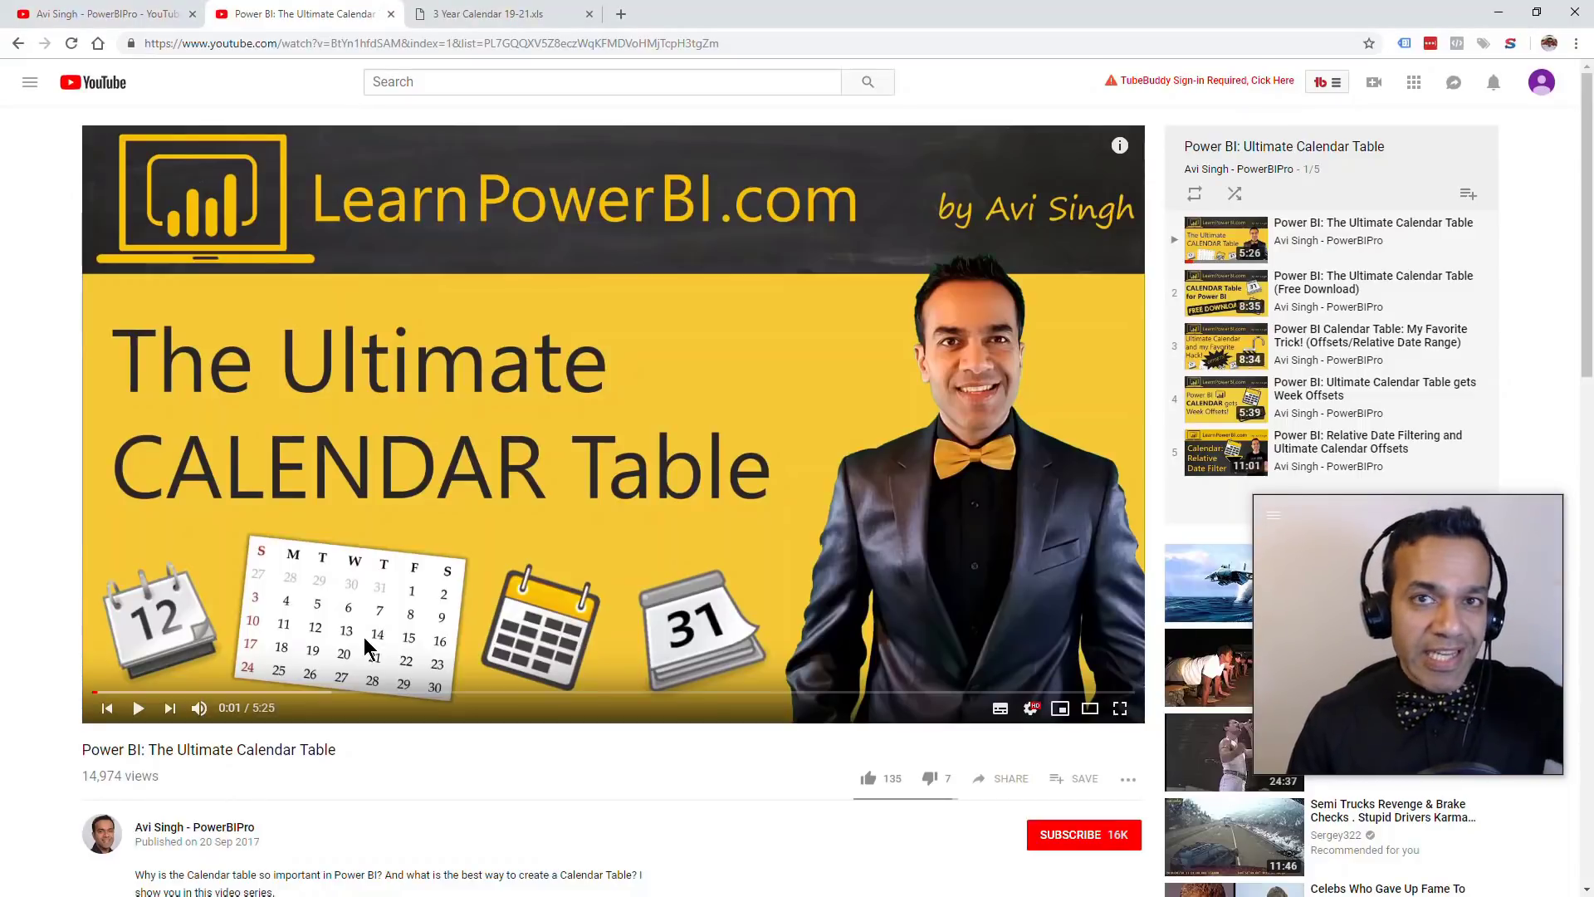
click(125, 15)
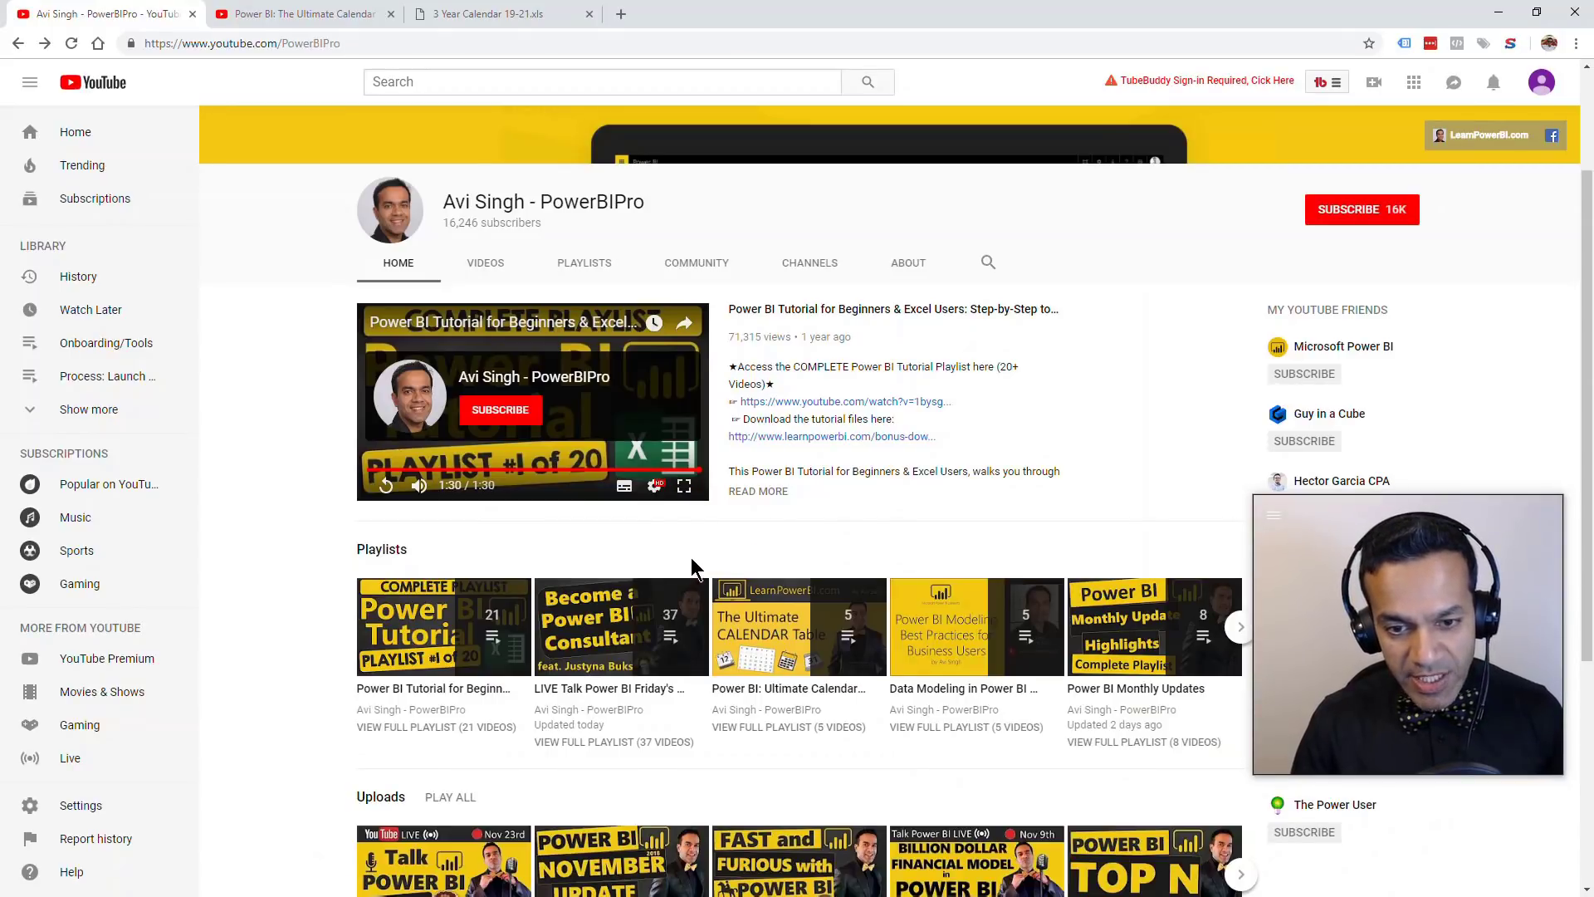
drag(701, 556, 1593, 556)
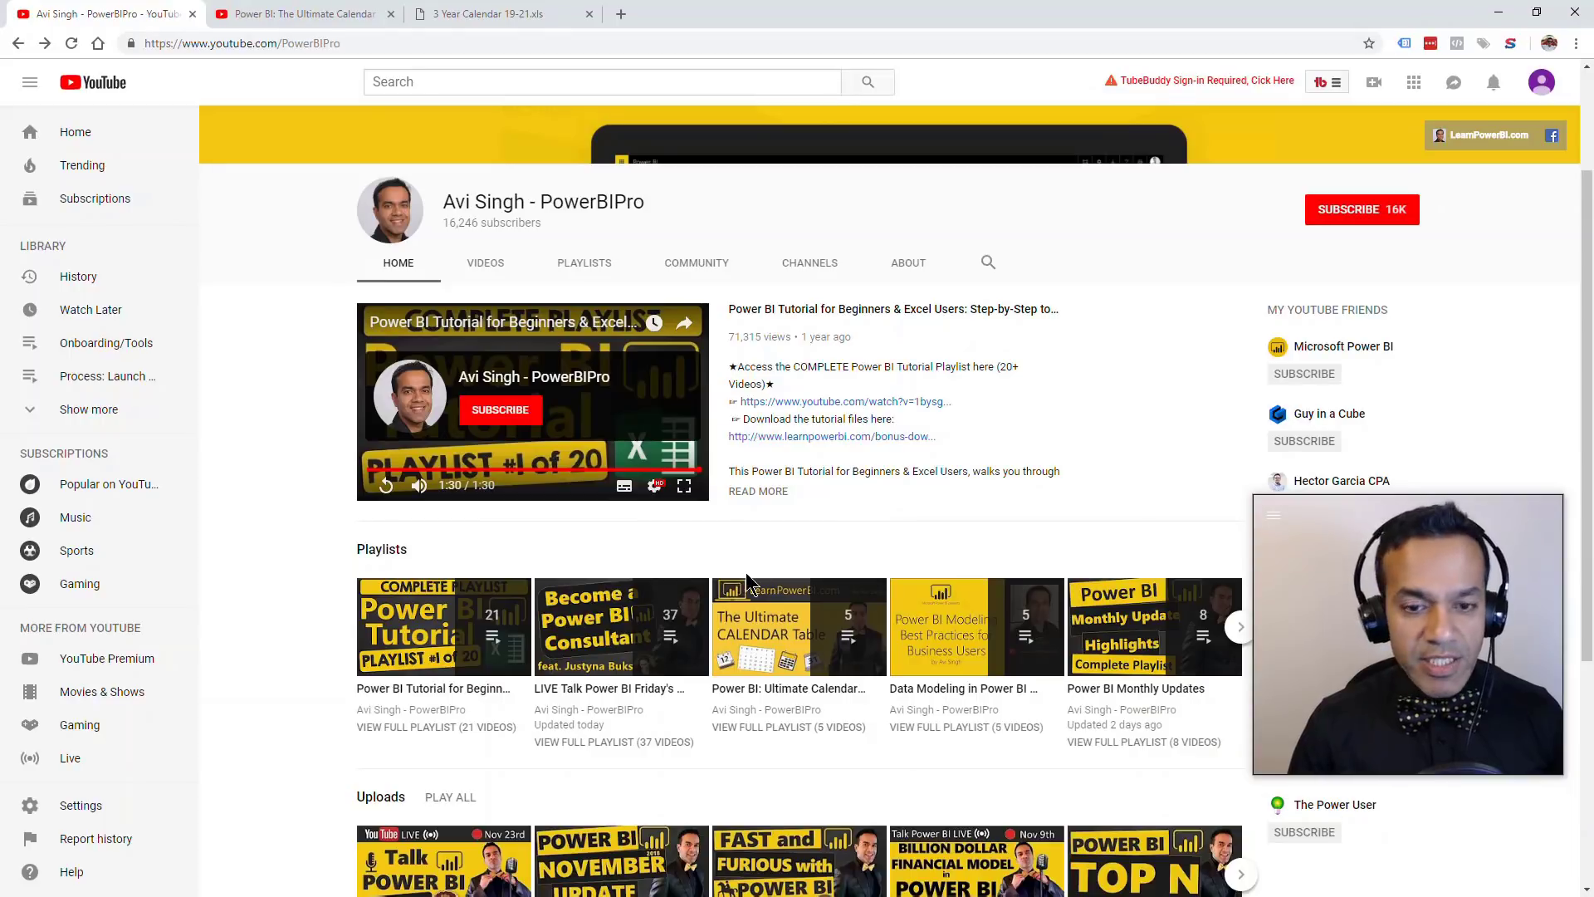
drag(728, 558, 1593, 557)
click(301, 18)
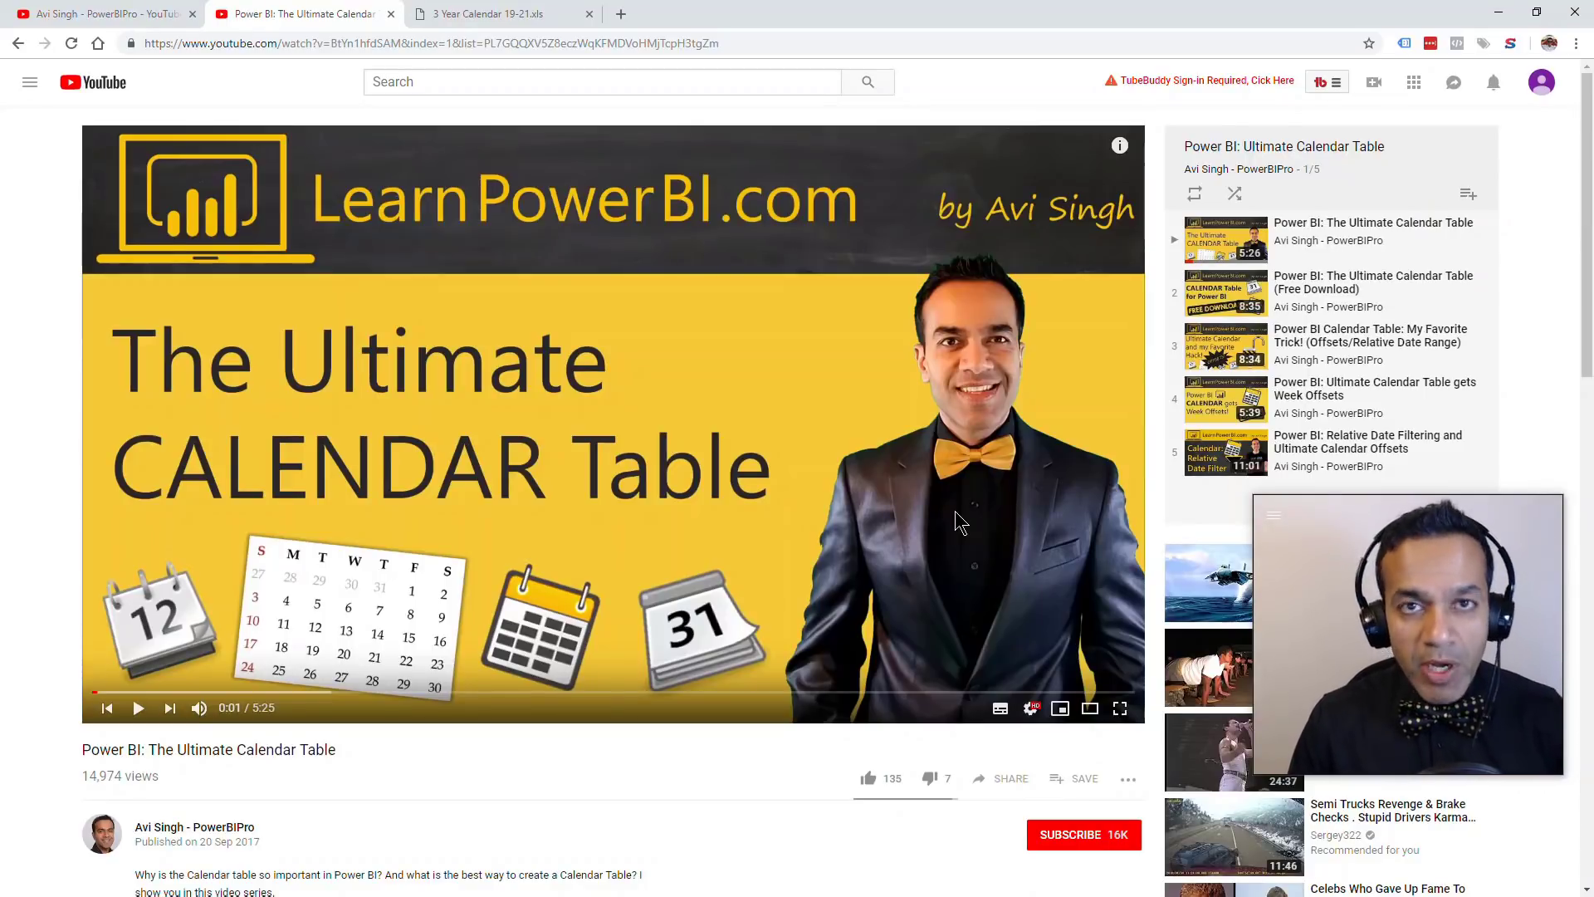
key(alt+Tab)
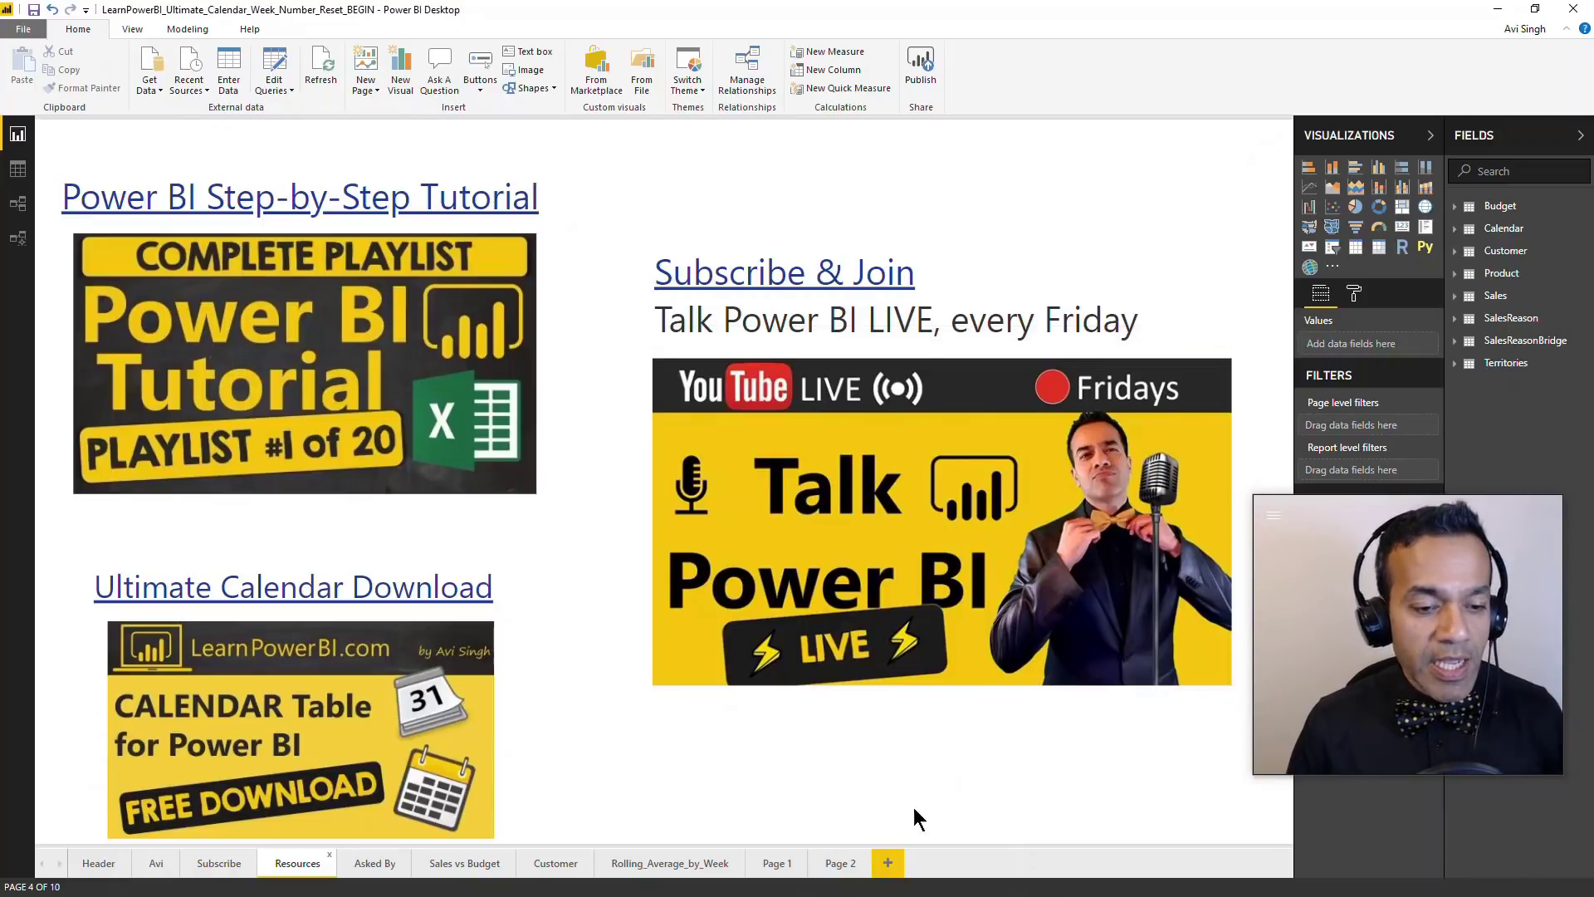
Step: Compare Asked By with Rolling_Average_by_Week, then mark the viewer's restart-each-year question
click(375, 864)
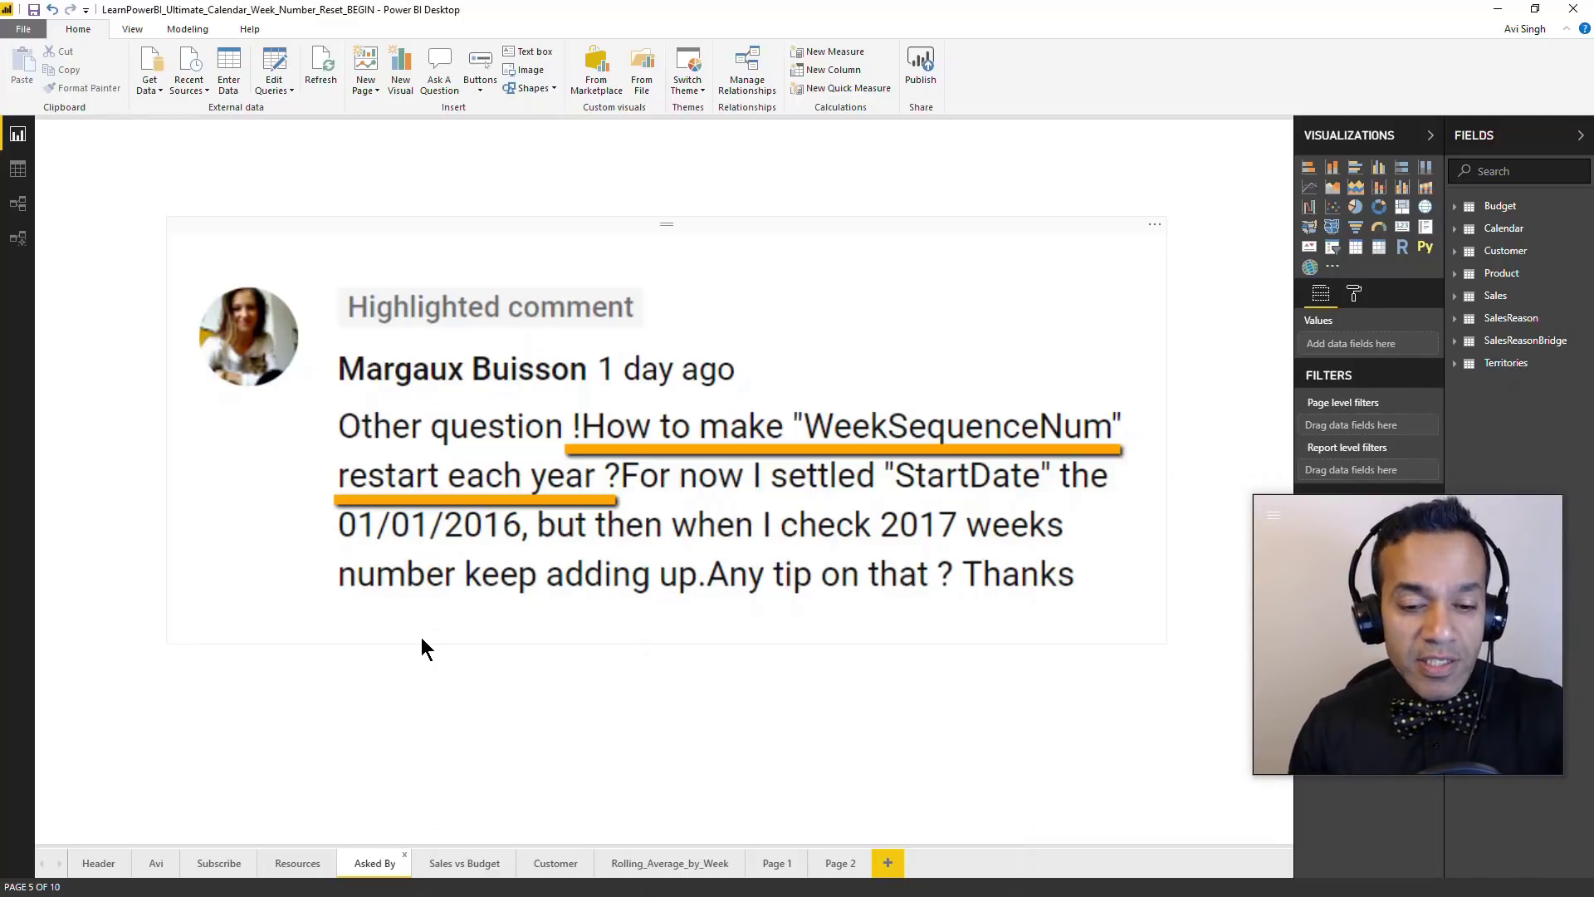
click(677, 863)
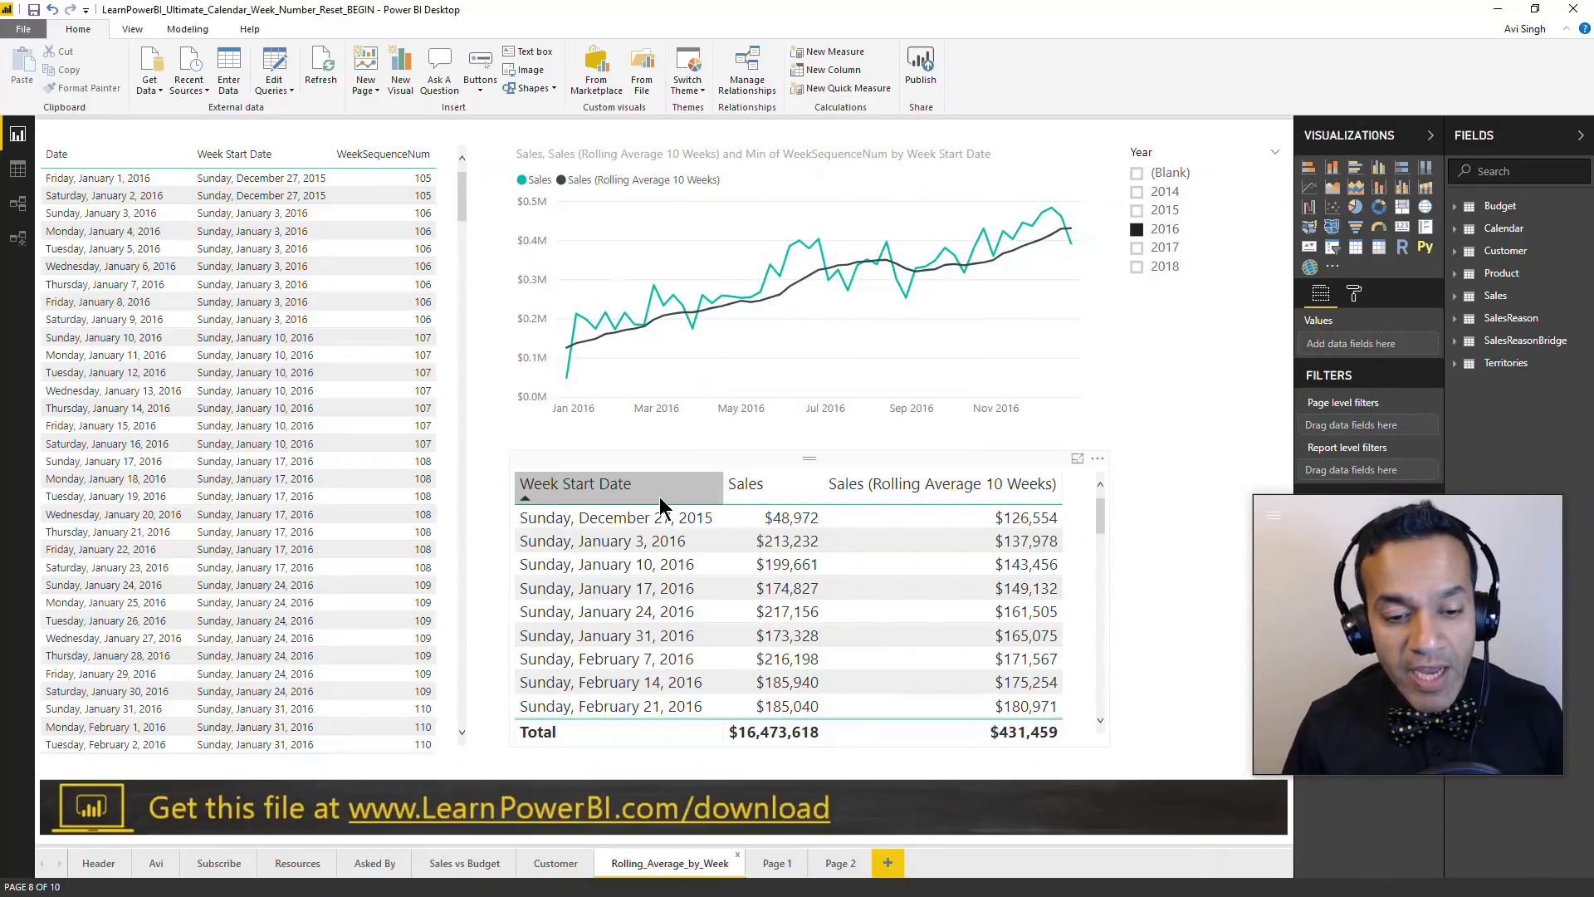
click(374, 864)
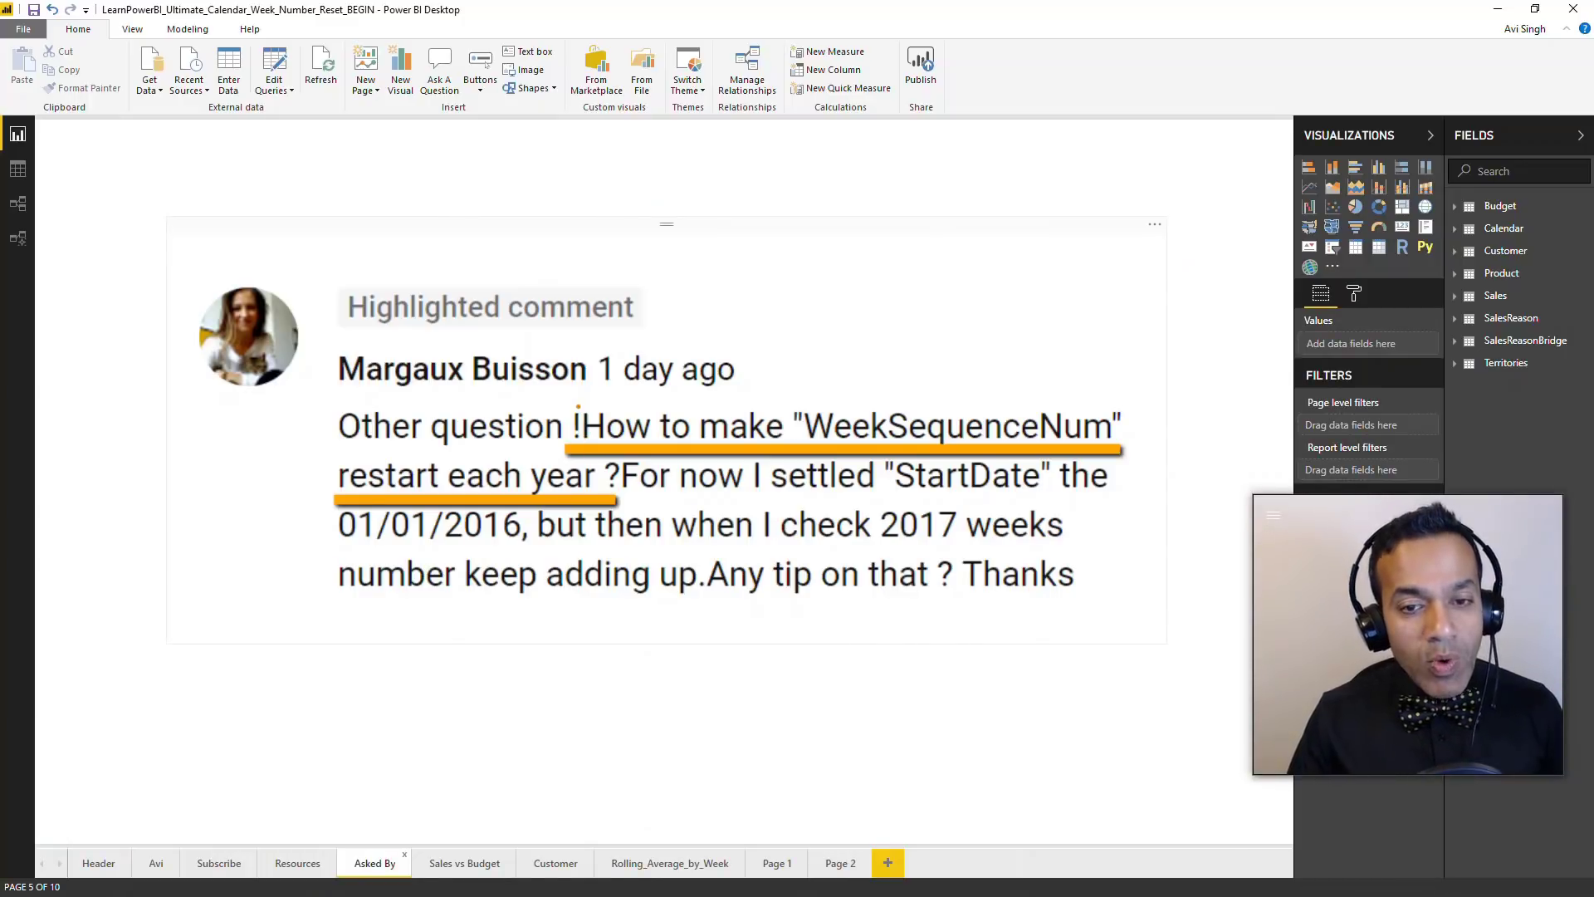
mouse_move(569, 396)
mouse_down()
mouse_move(608, 419)
mouse_move(1129, 464)
mouse_up()
mouse_move(326, 459)
mouse_down()
mouse_move(549, 505)
mouse_move(638, 502)
mouse_up()
key(Escape)
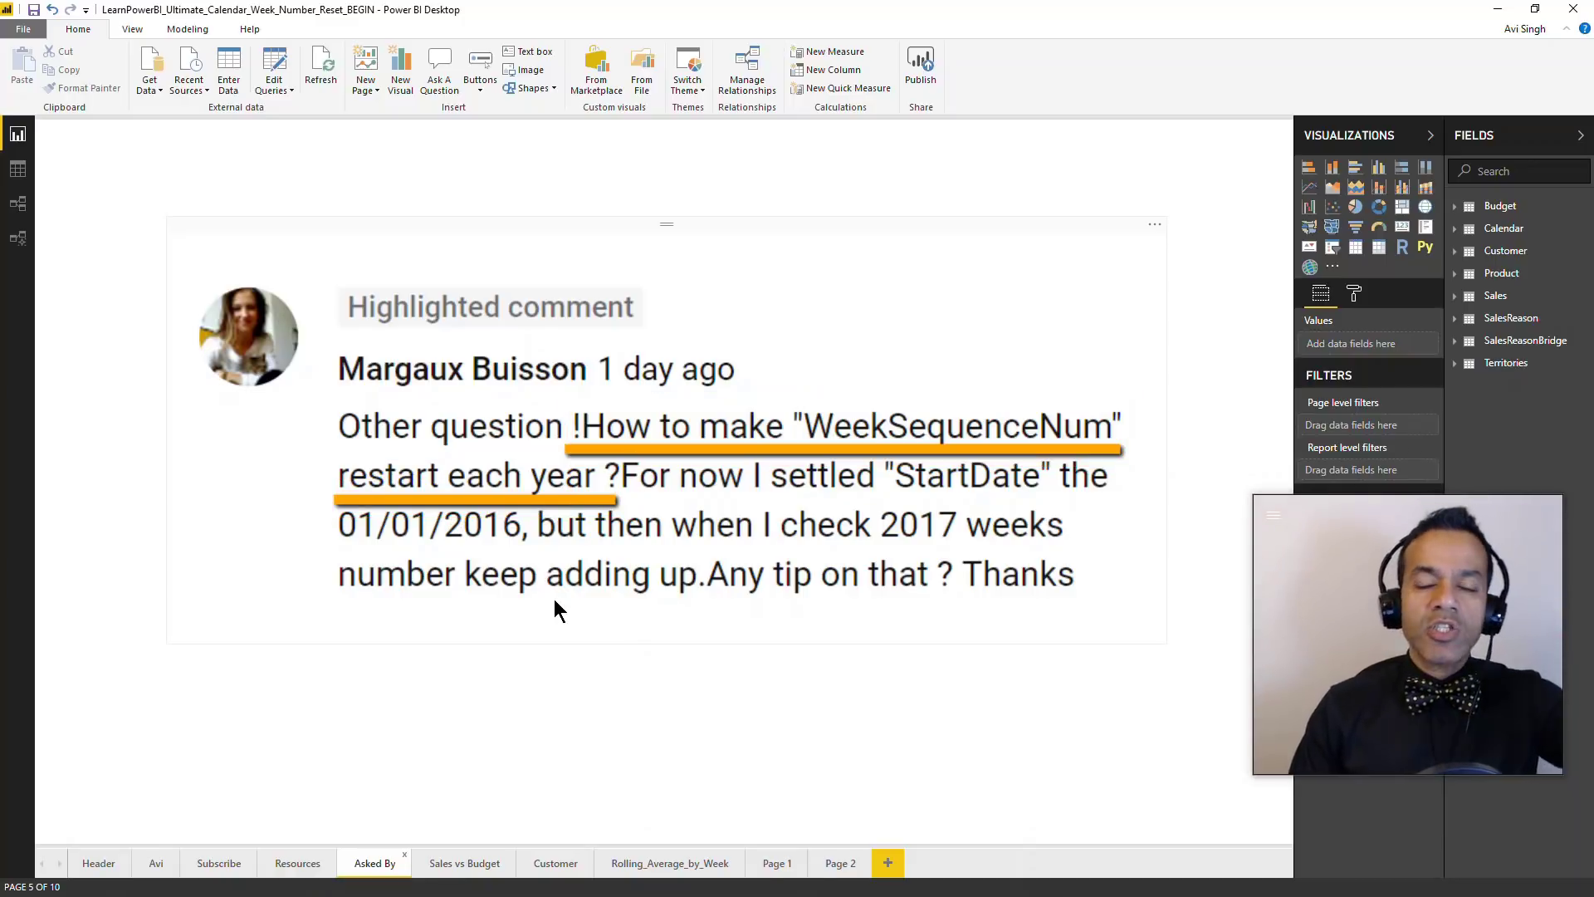
Step: On Rolling_Average_by_Week, filter the Year slicer to 2014, then 2015, then 2016
click(673, 864)
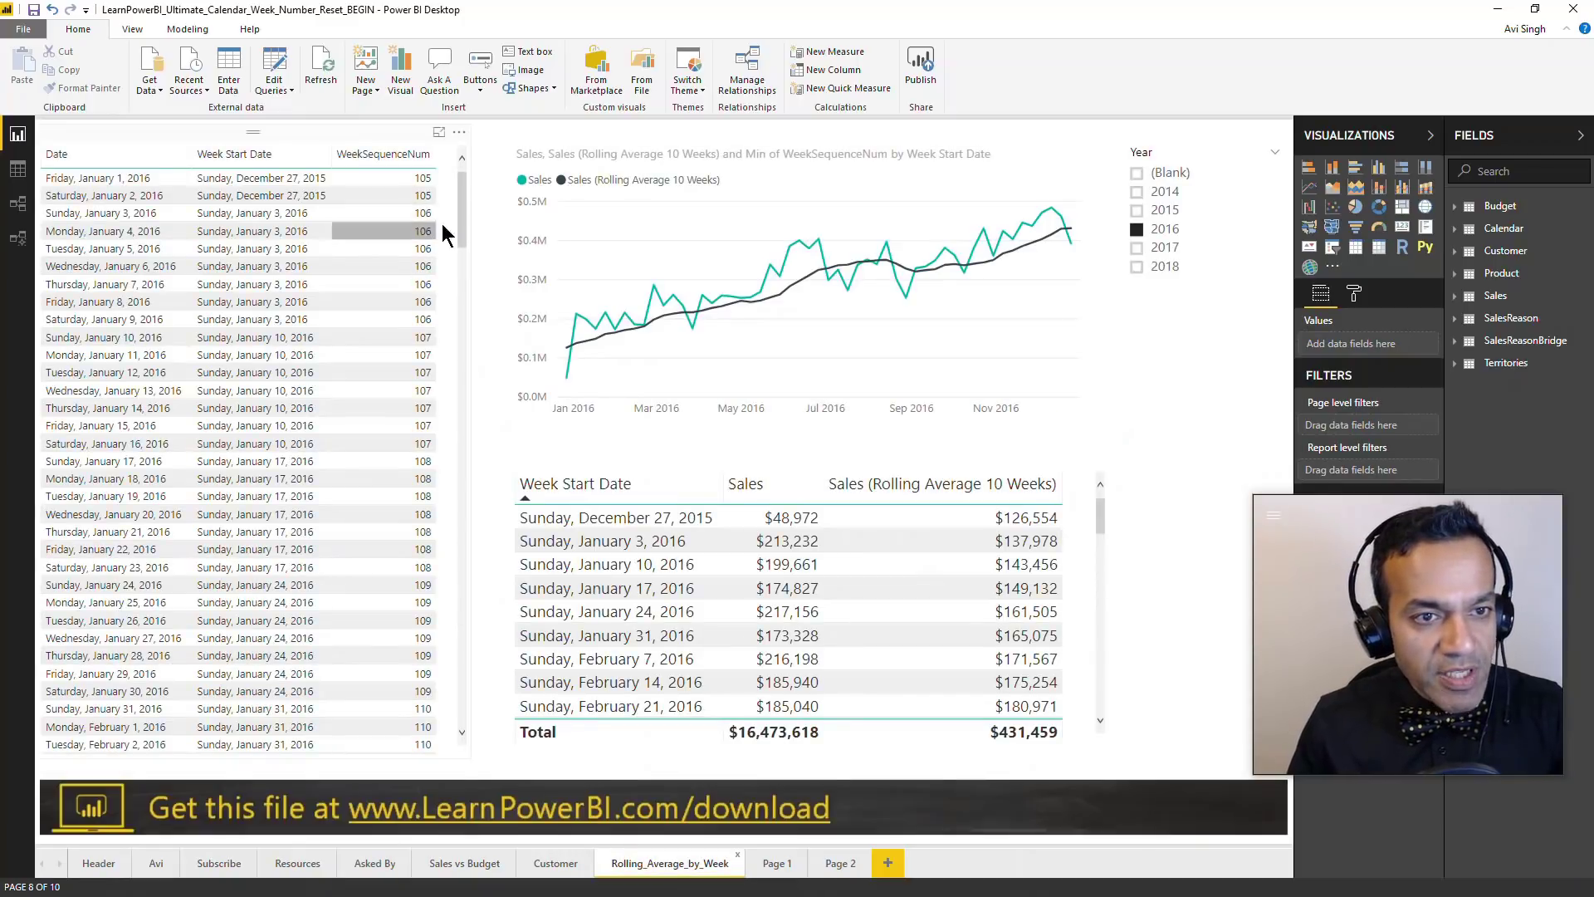
click(1163, 193)
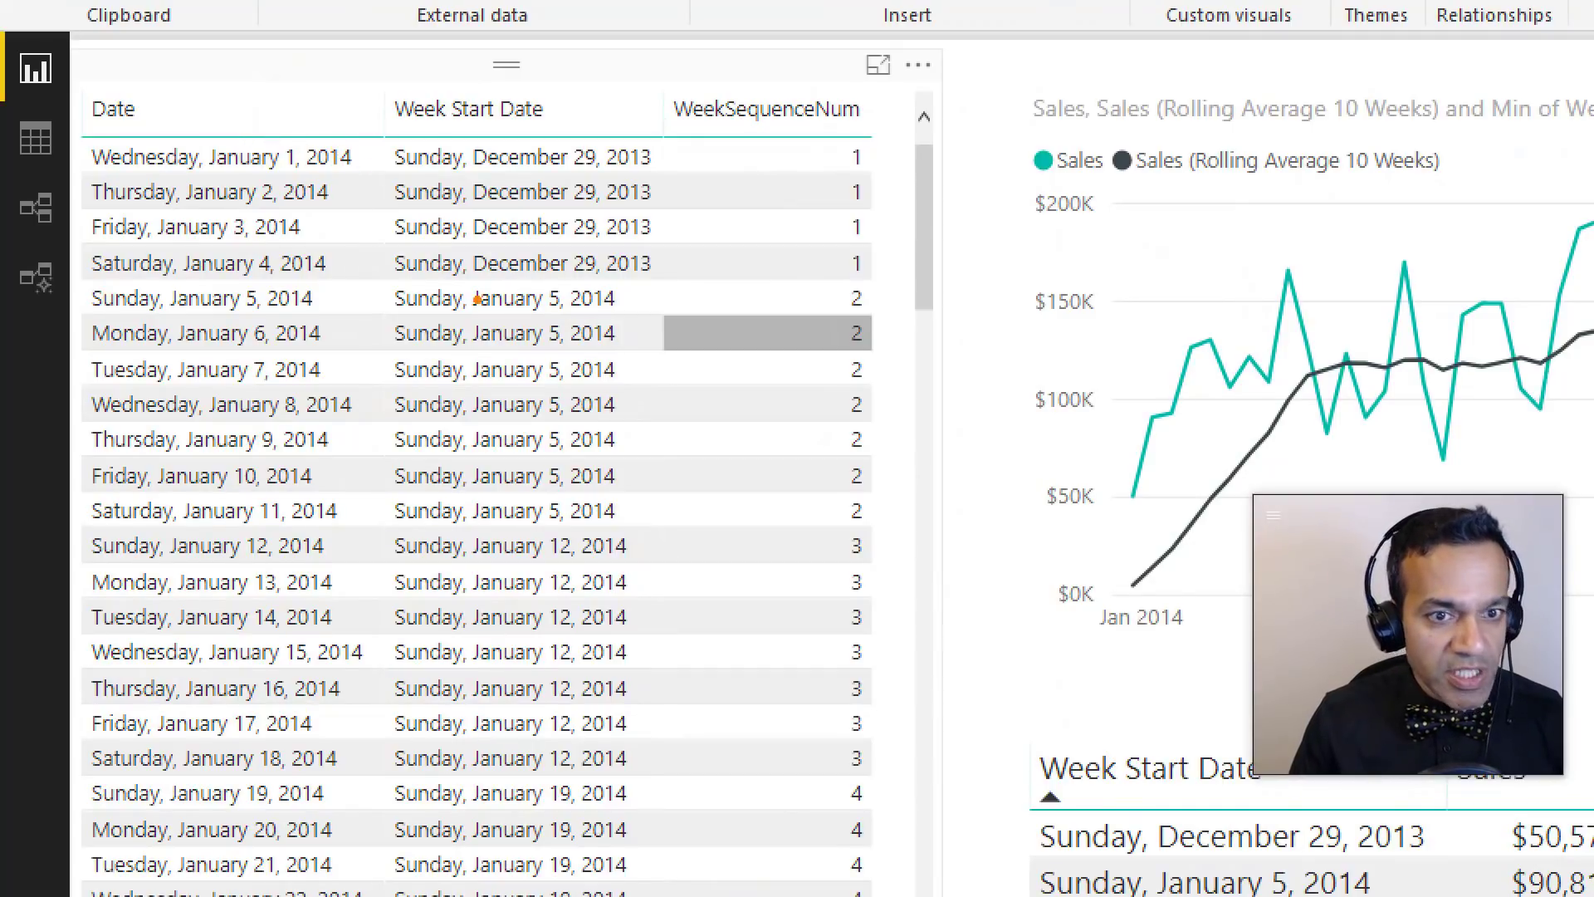
drag(103, 282, 927, 283)
key(Escape)
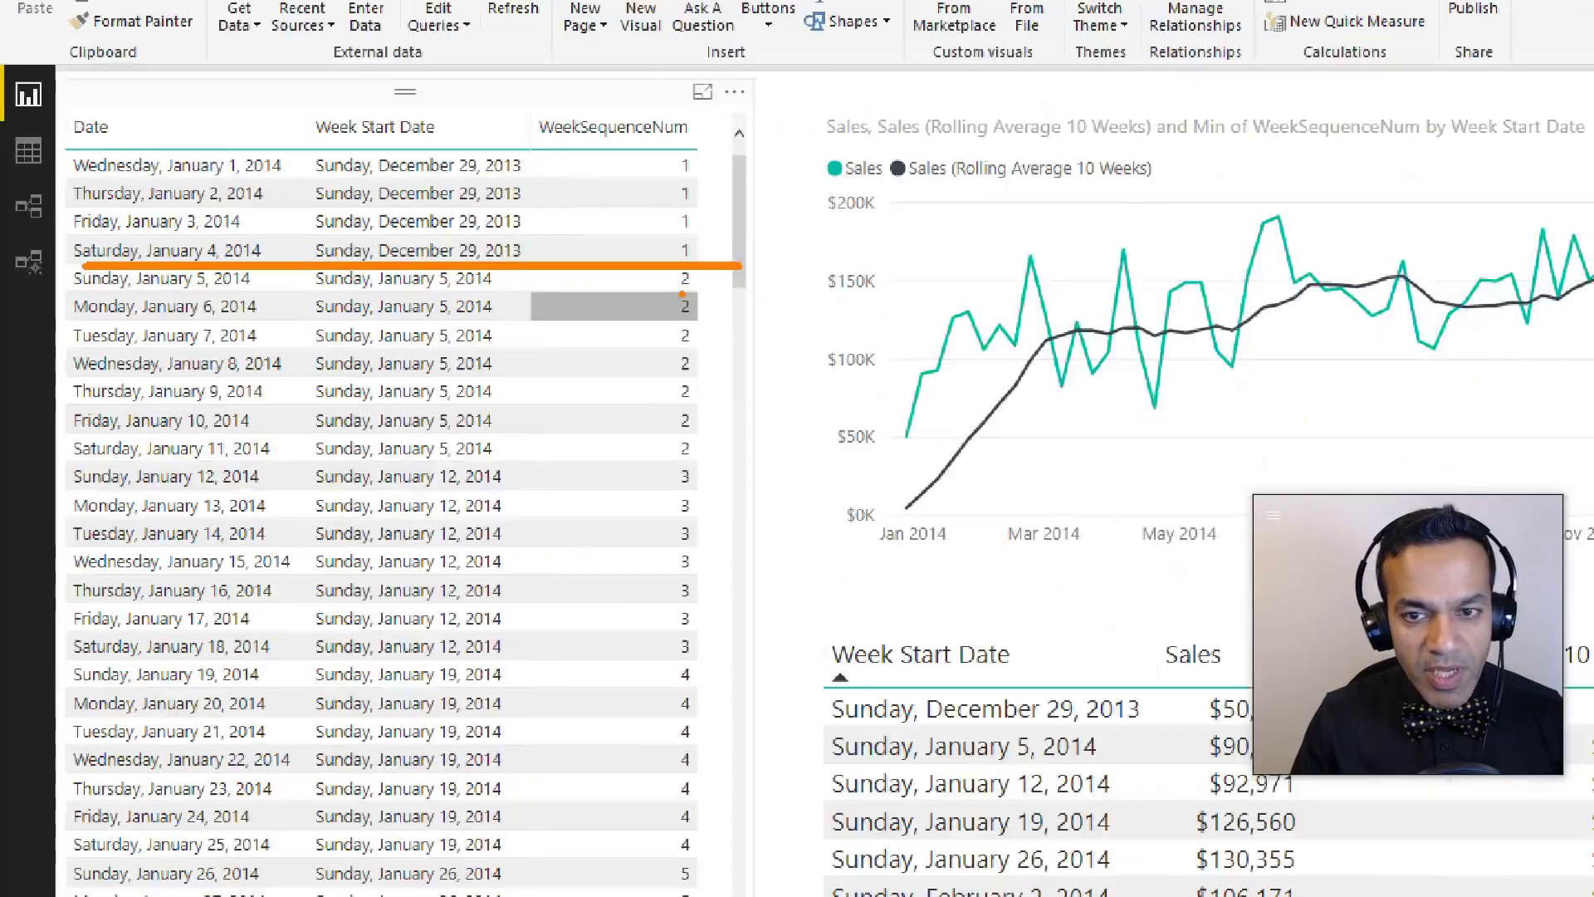
click(1137, 210)
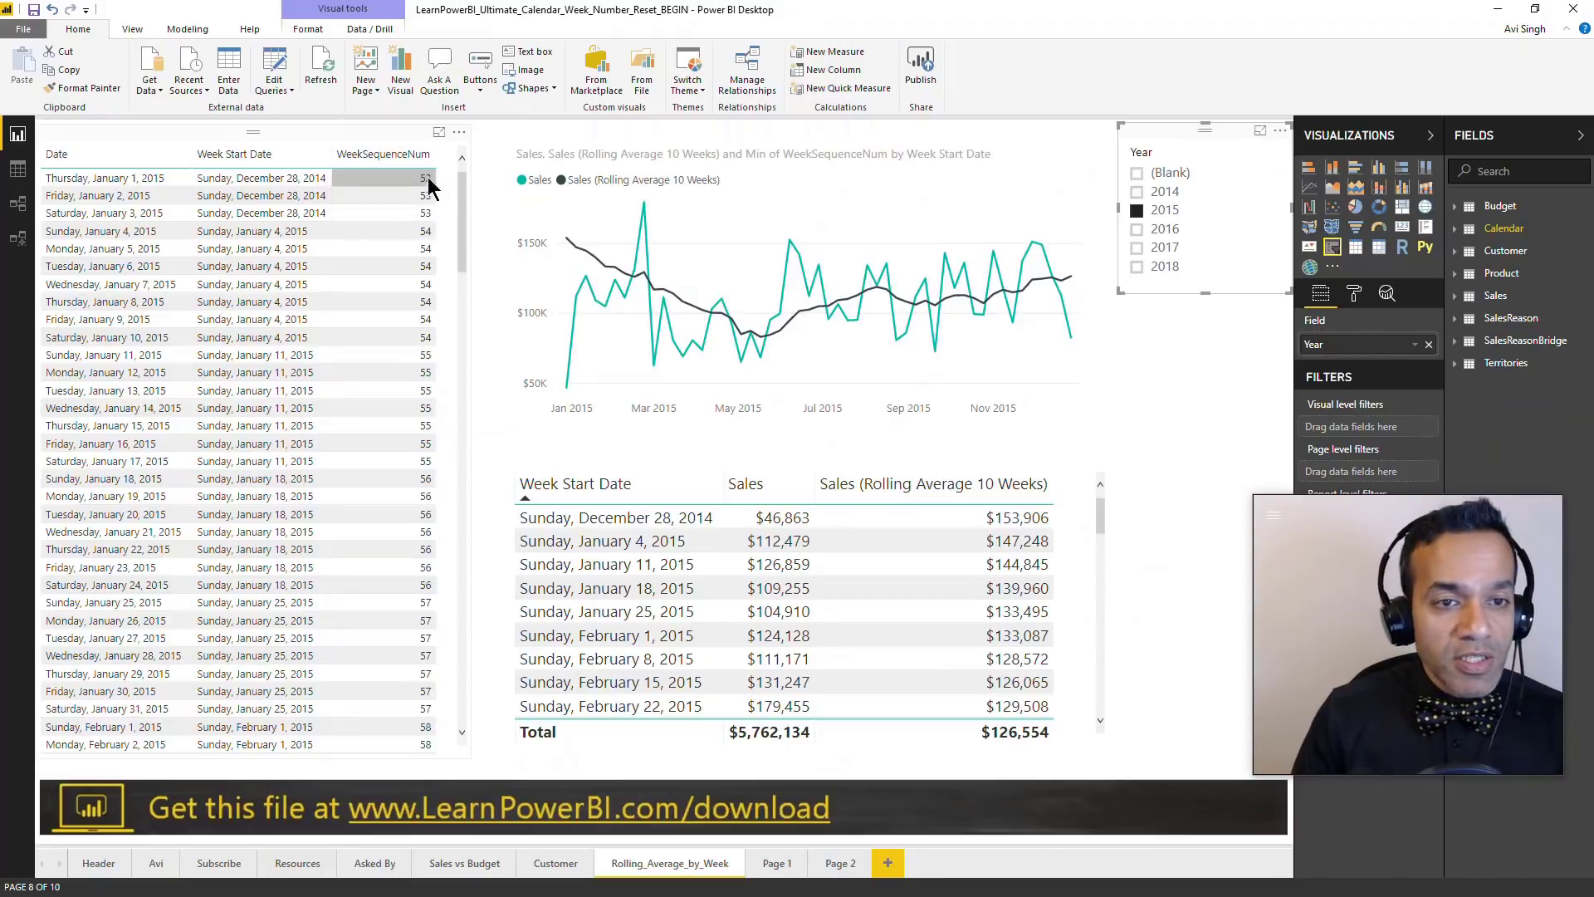
click(1201, 228)
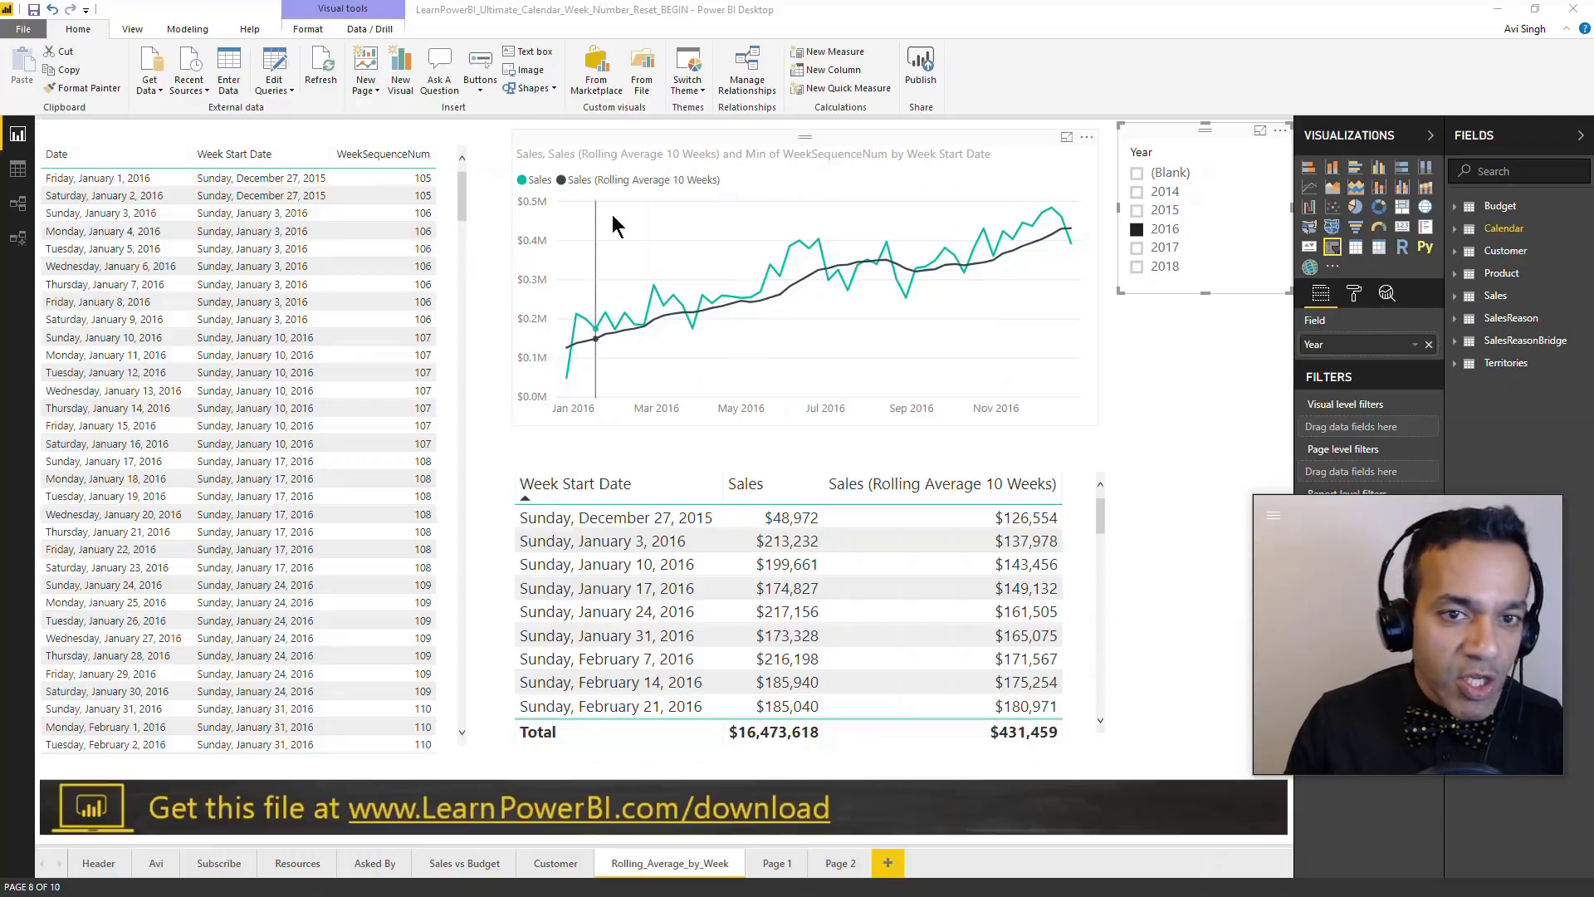
mouse_move(687, 227)
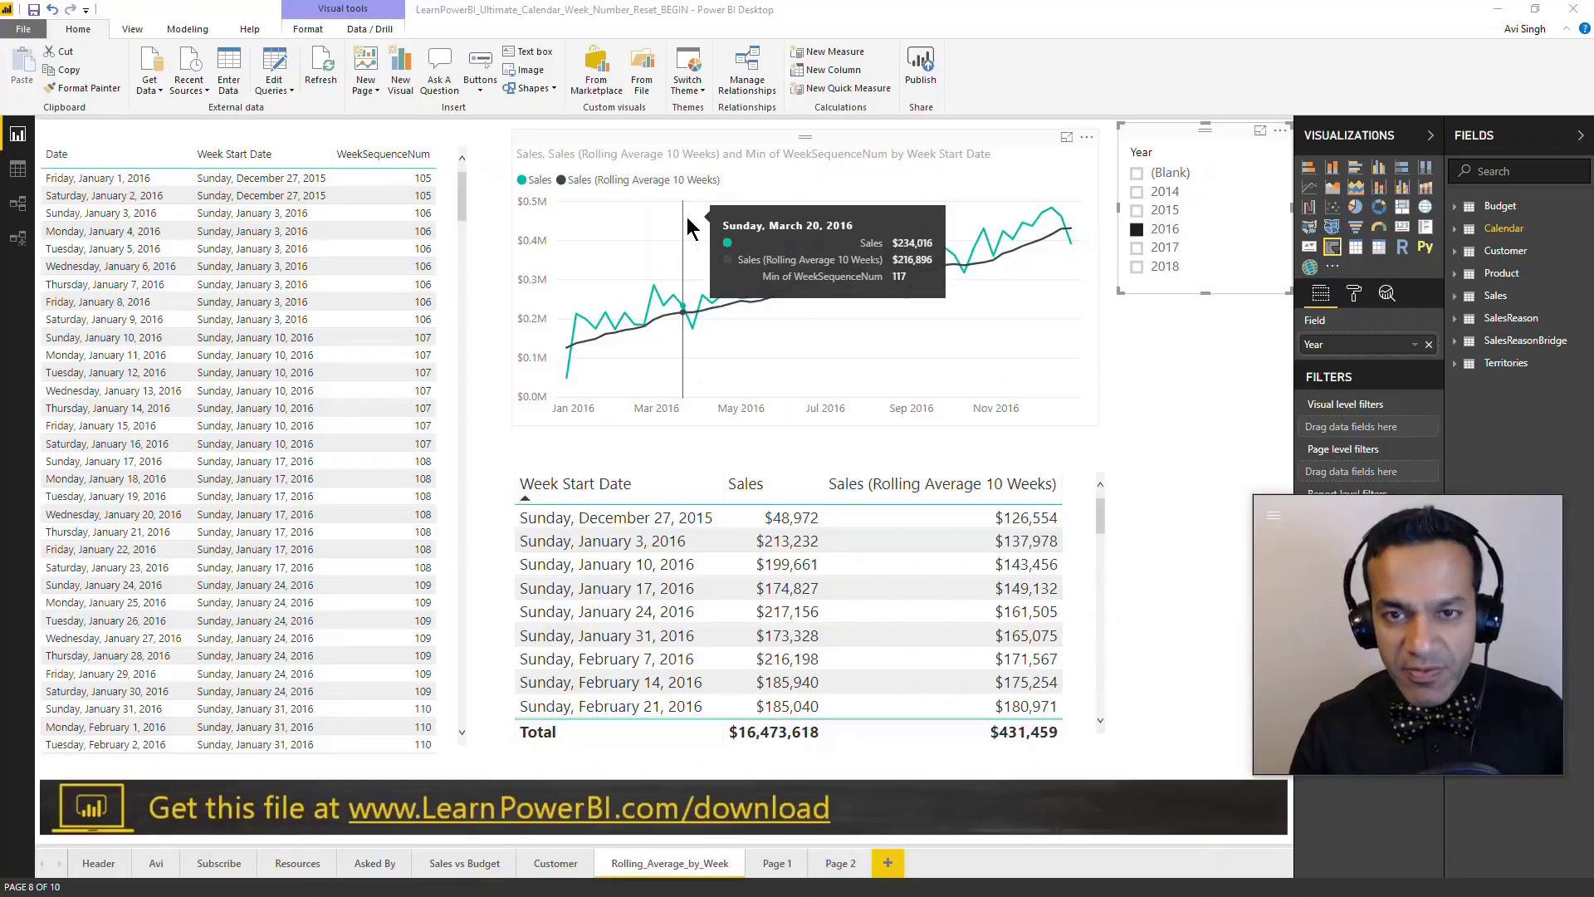
Step: Show the Asked By question, then switch to the Ultimate Calendar Table video in Chrome
click(371, 866)
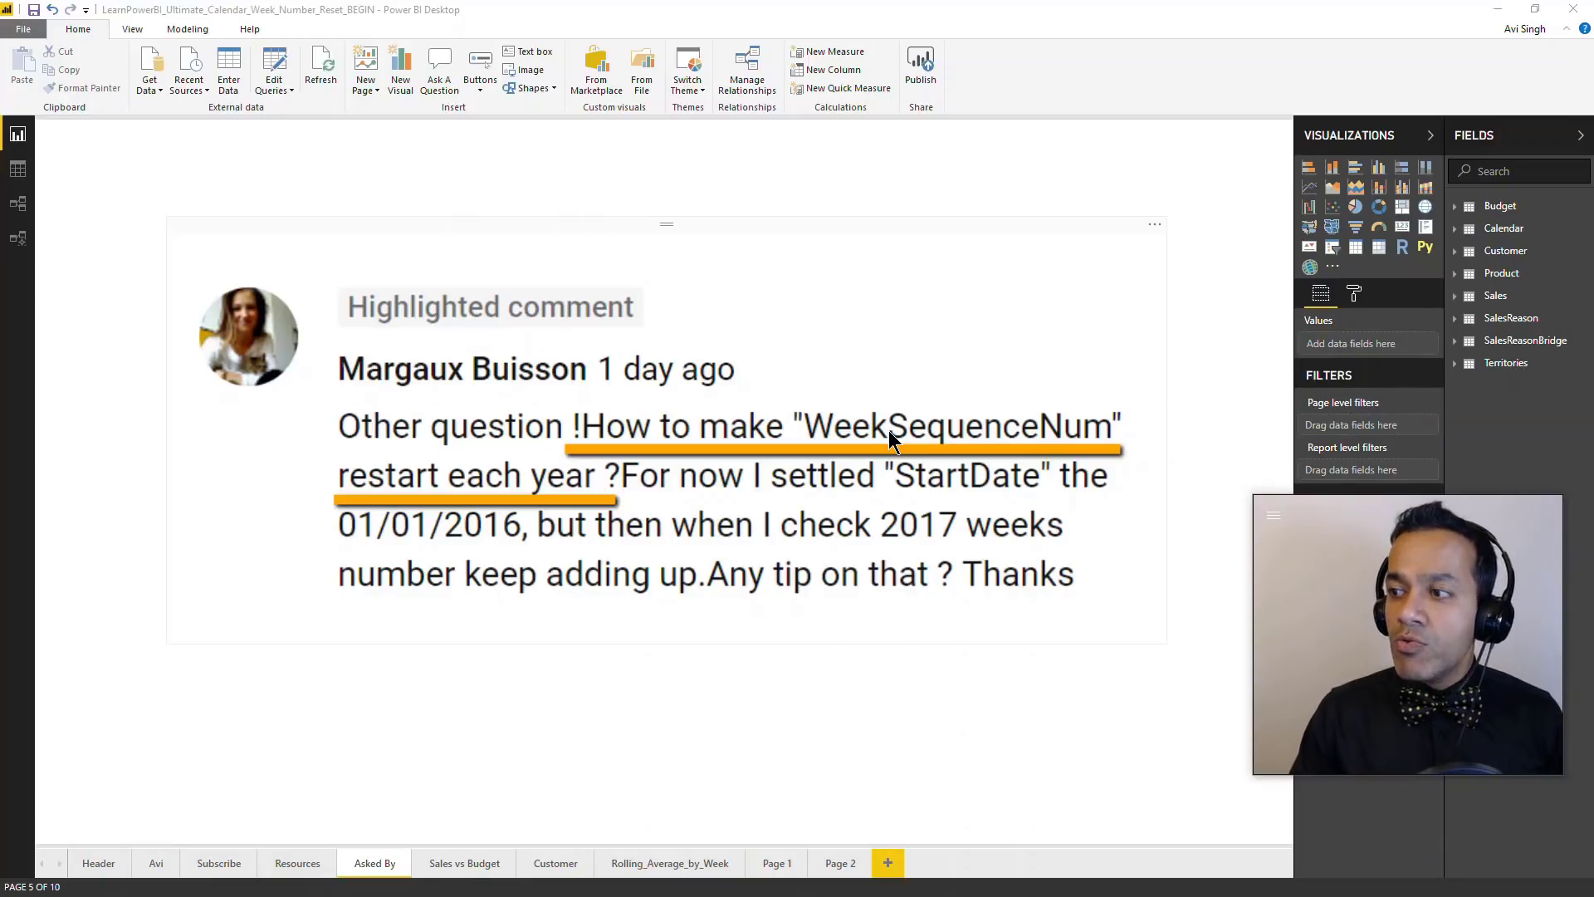
key(alt+Tab)
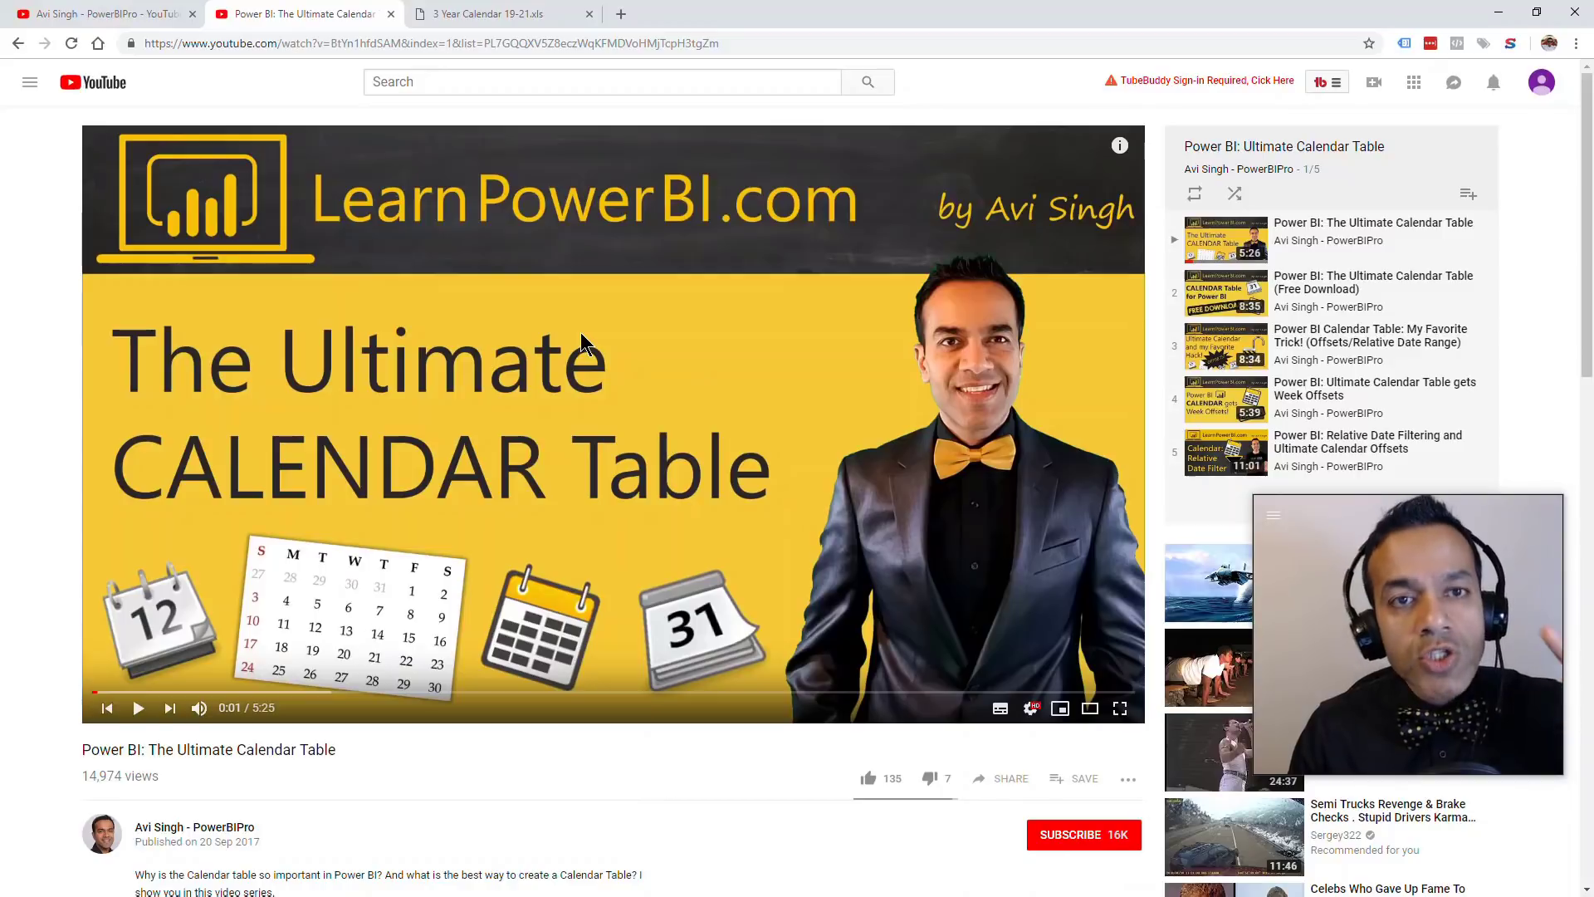
Step: View the 2019–2021 4-5-4 retail calendar PDF, then return to Power BI Desktop
click(534, 21)
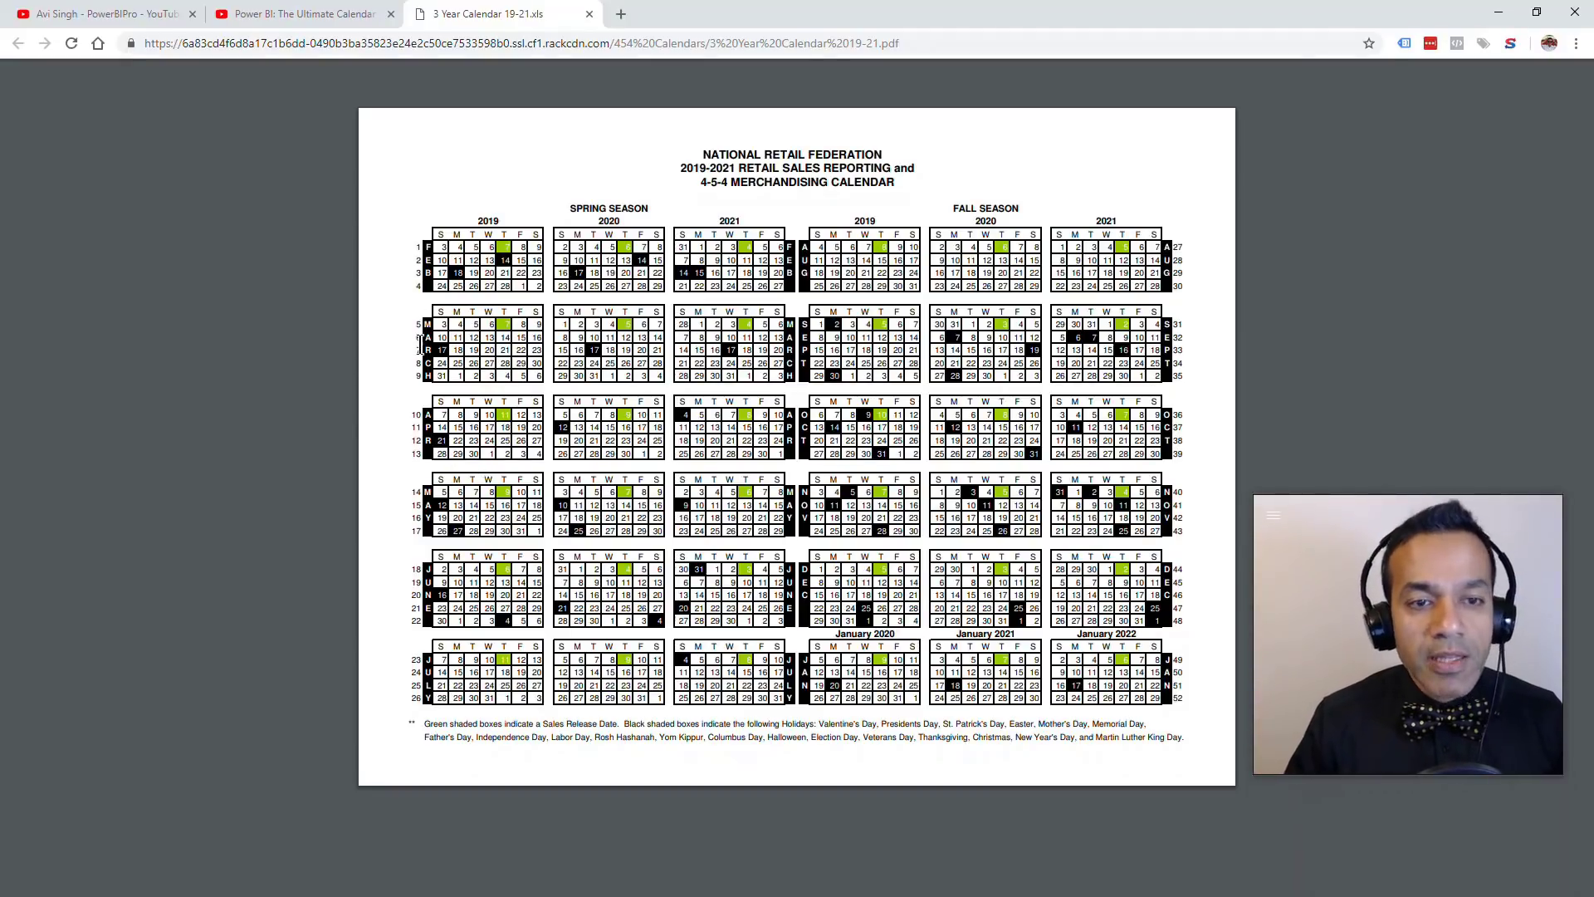
key(alt+Tab)
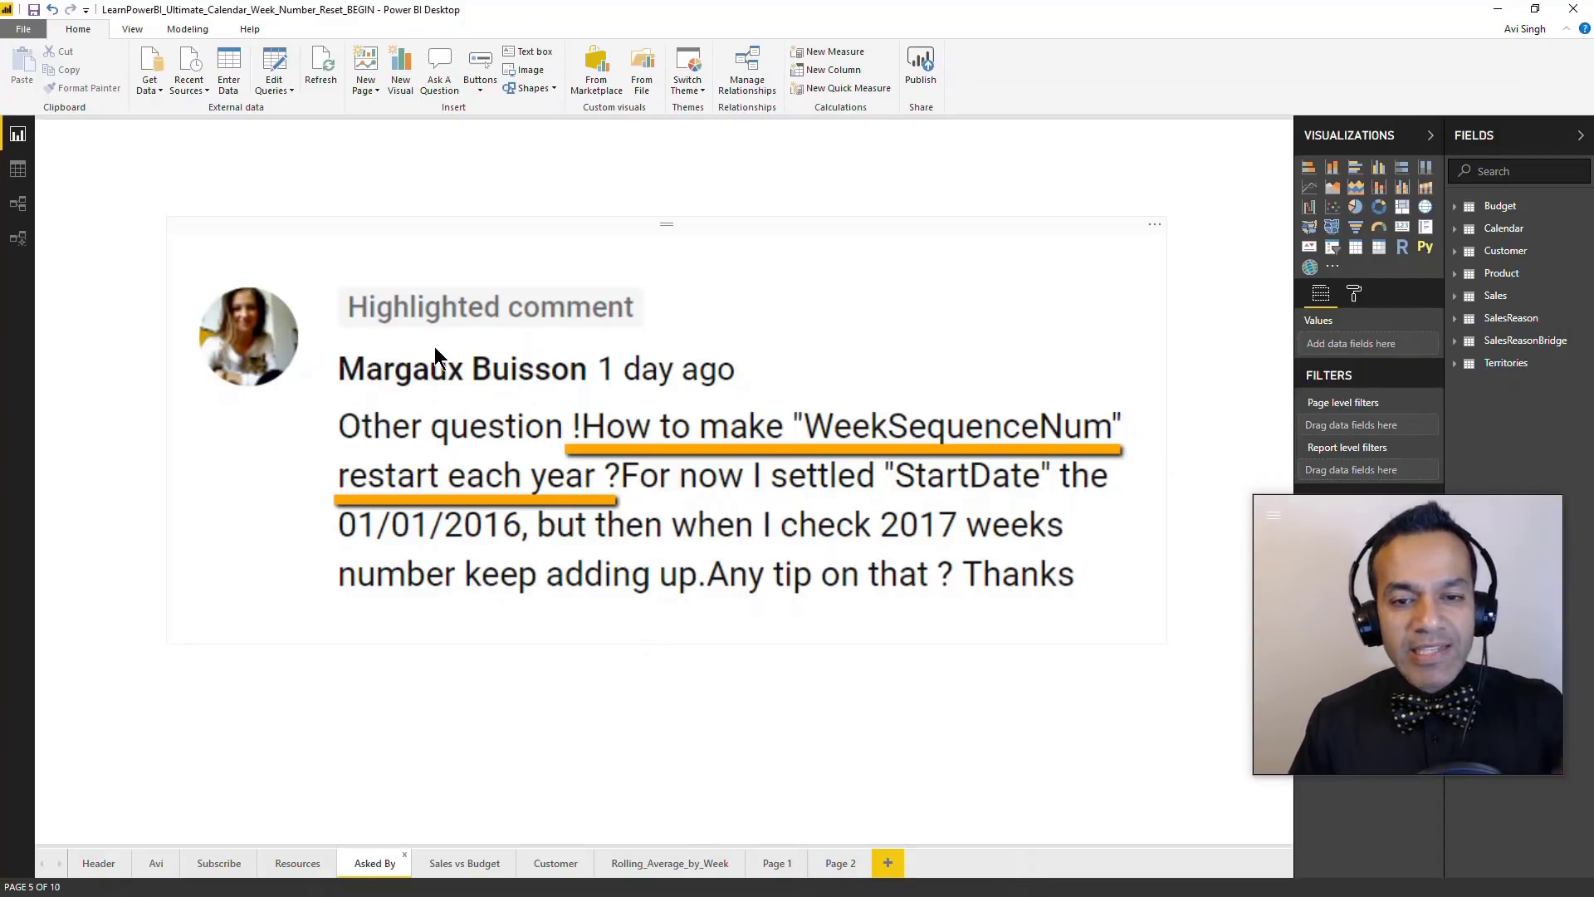
Step: On Page 1, select the Date table visual and open Edit Queries
click(768, 865)
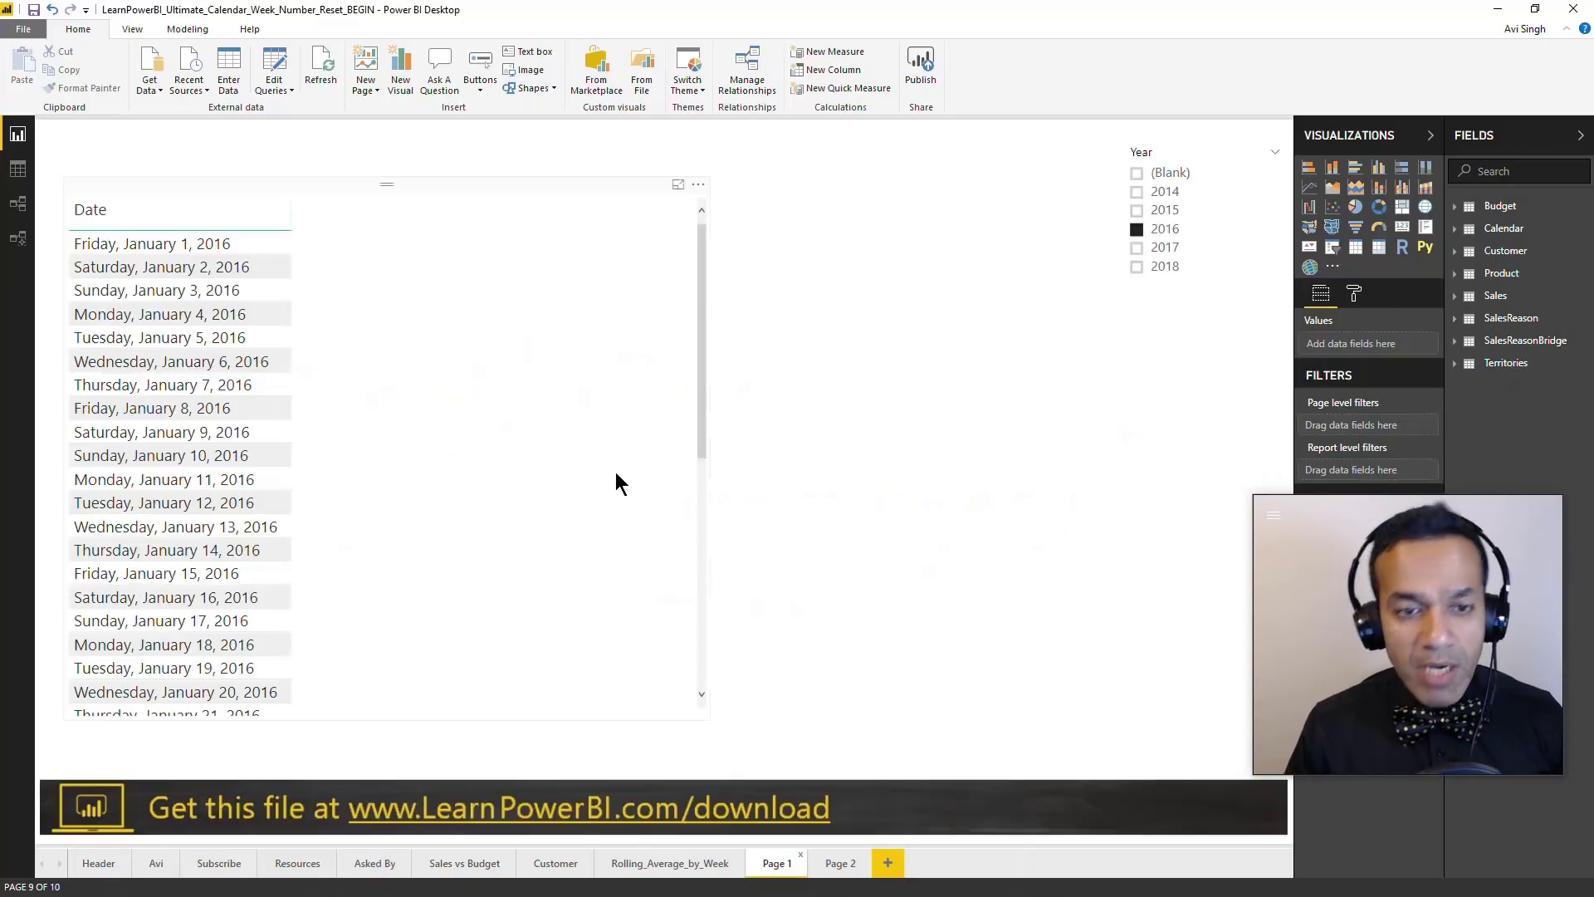
click(317, 189)
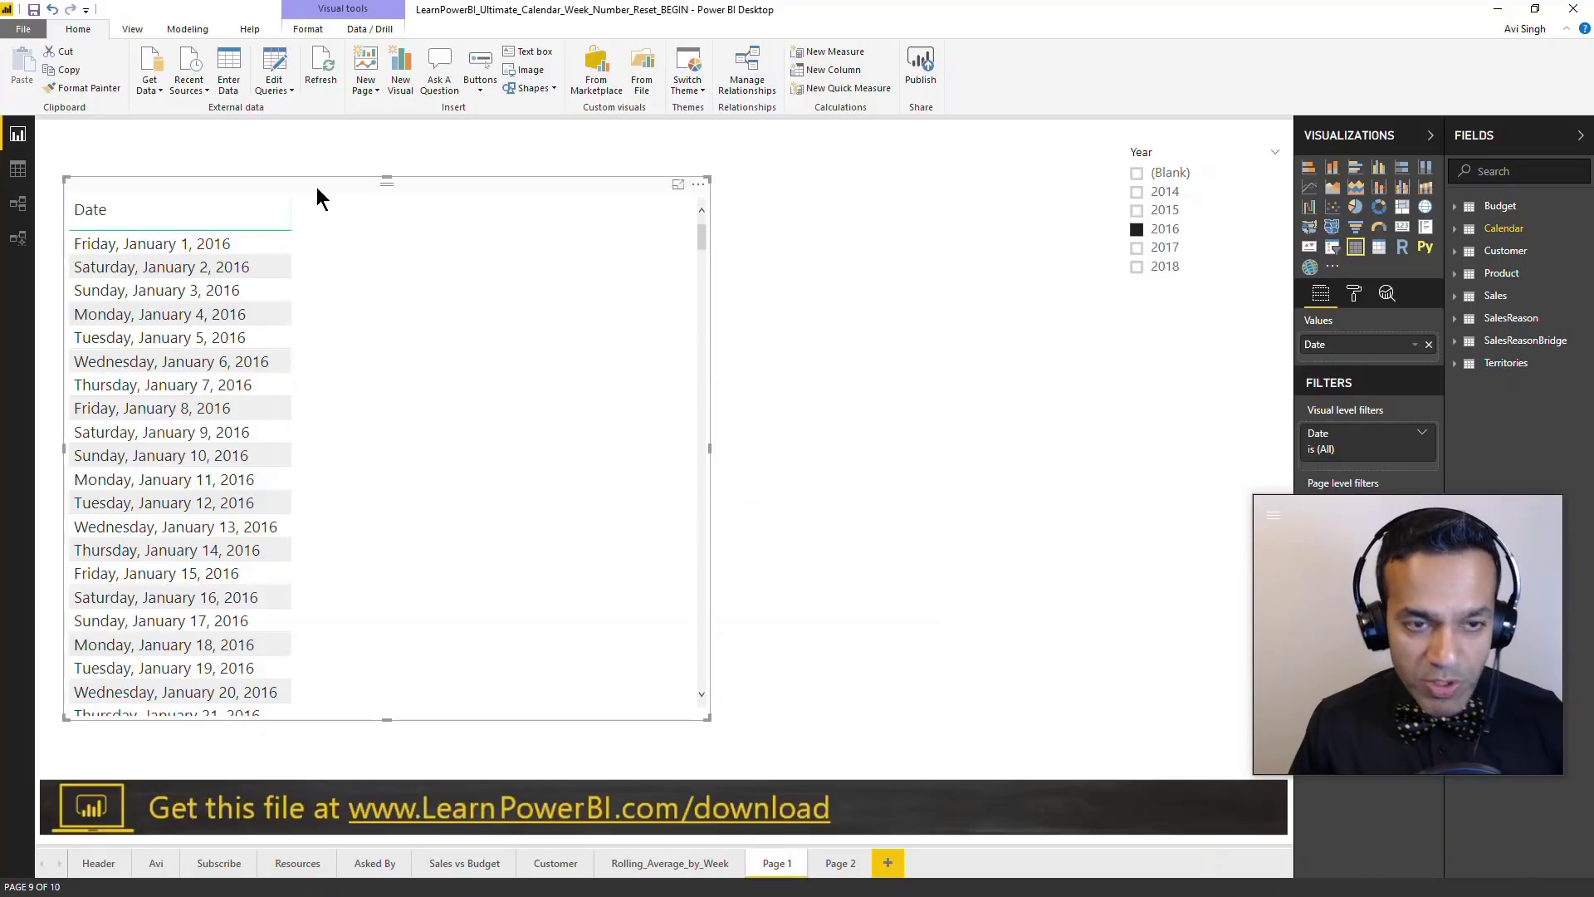
click(277, 70)
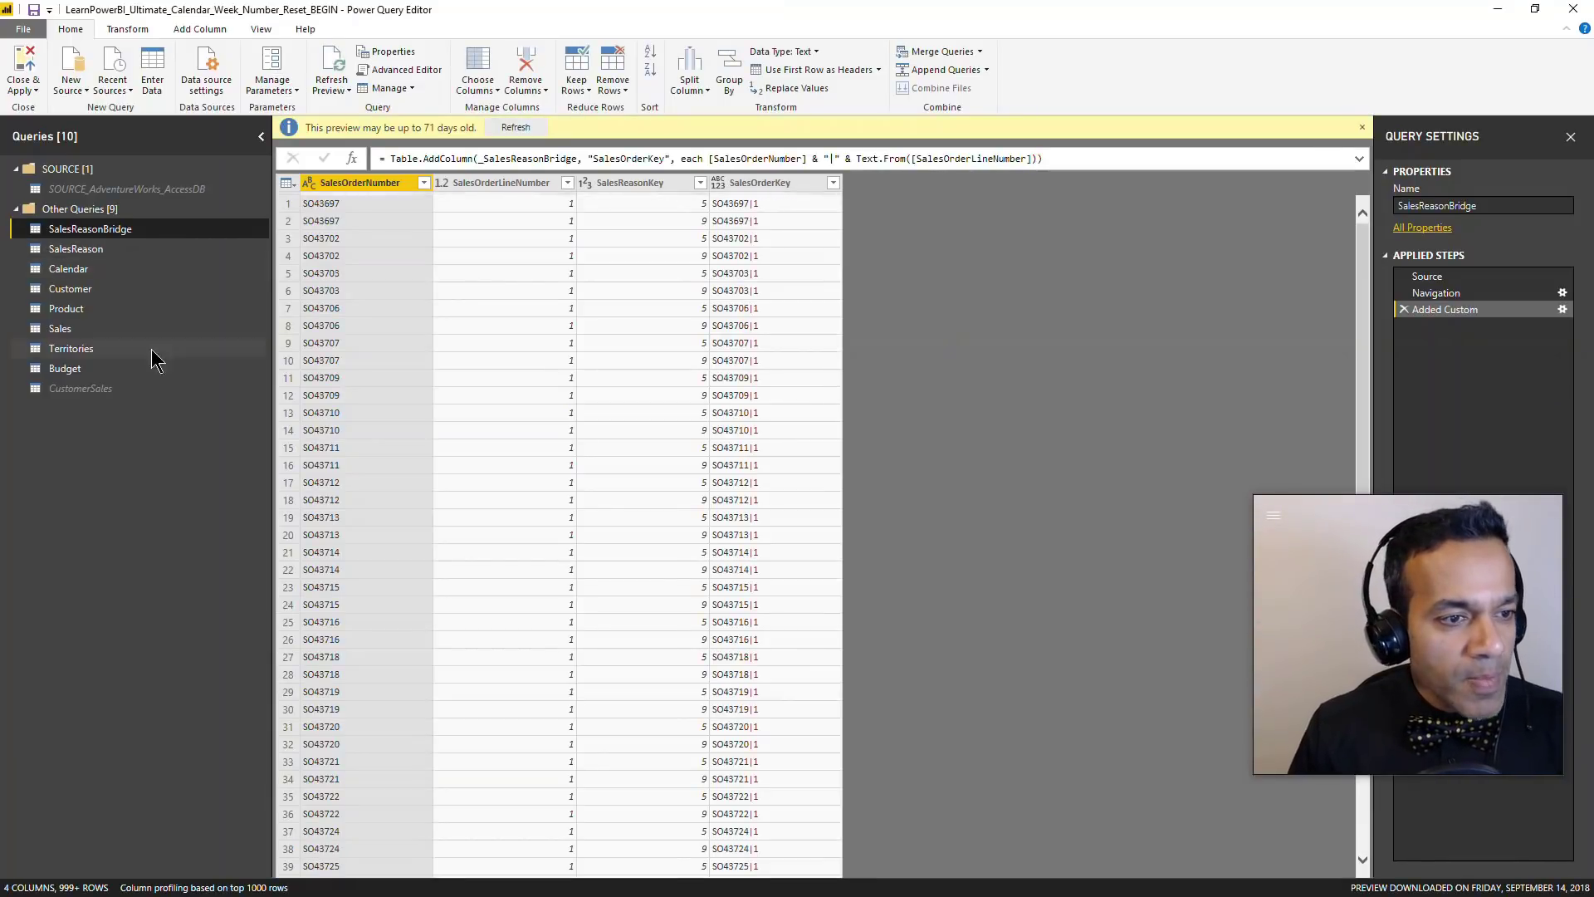
Step: Open the Calendar query, examine WeekSequenceNum and its applied steps, then select the Date column
click(94, 270)
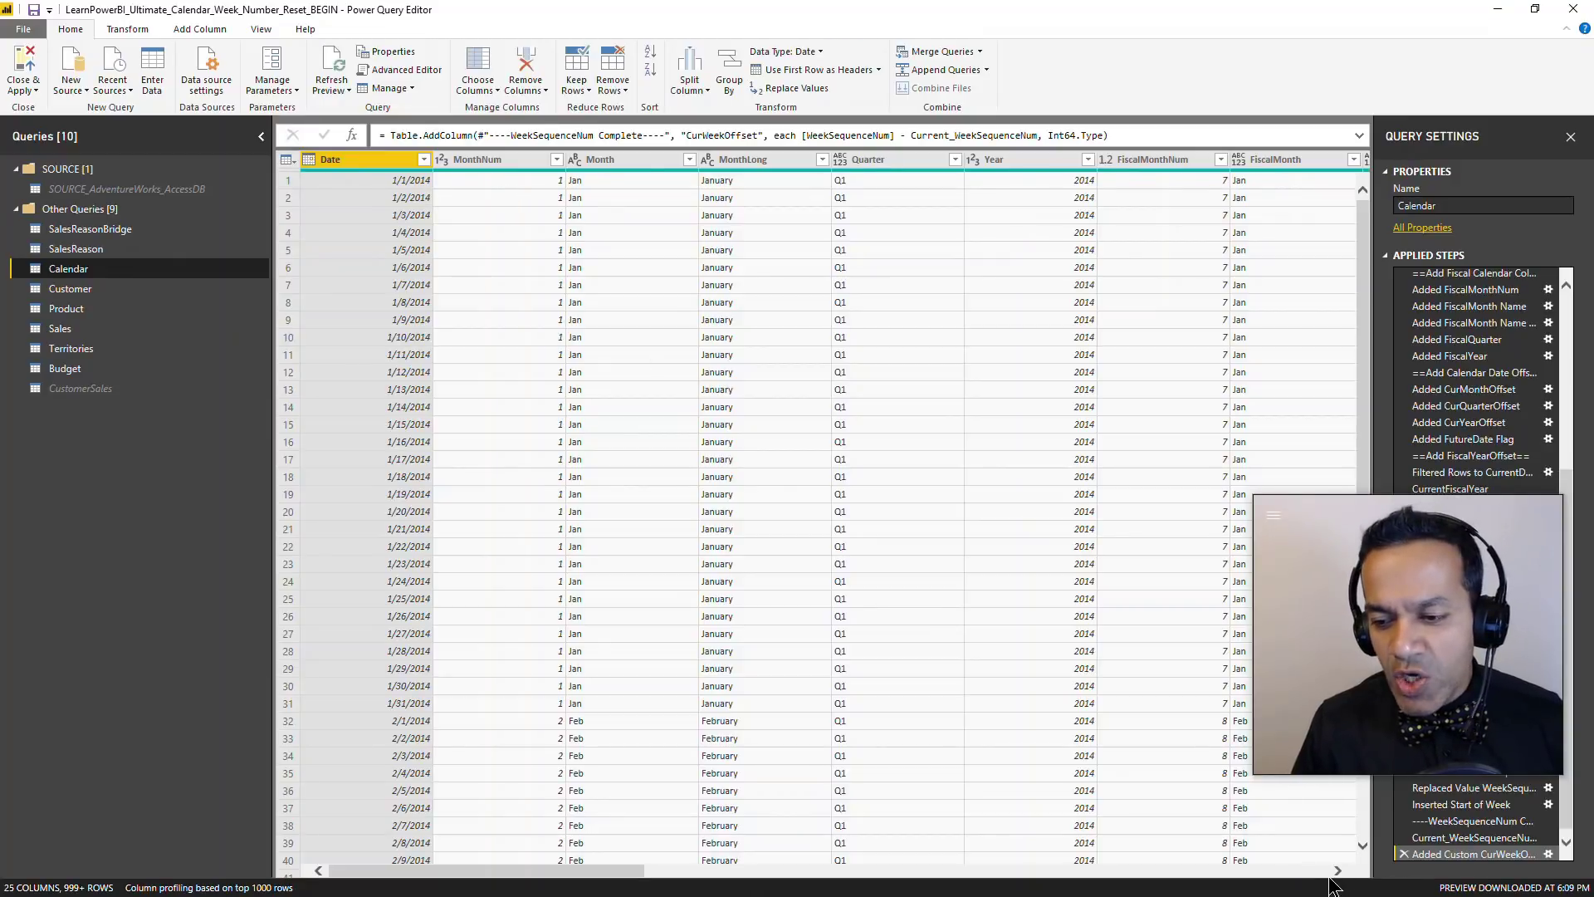
drag(486, 870, 1314, 882)
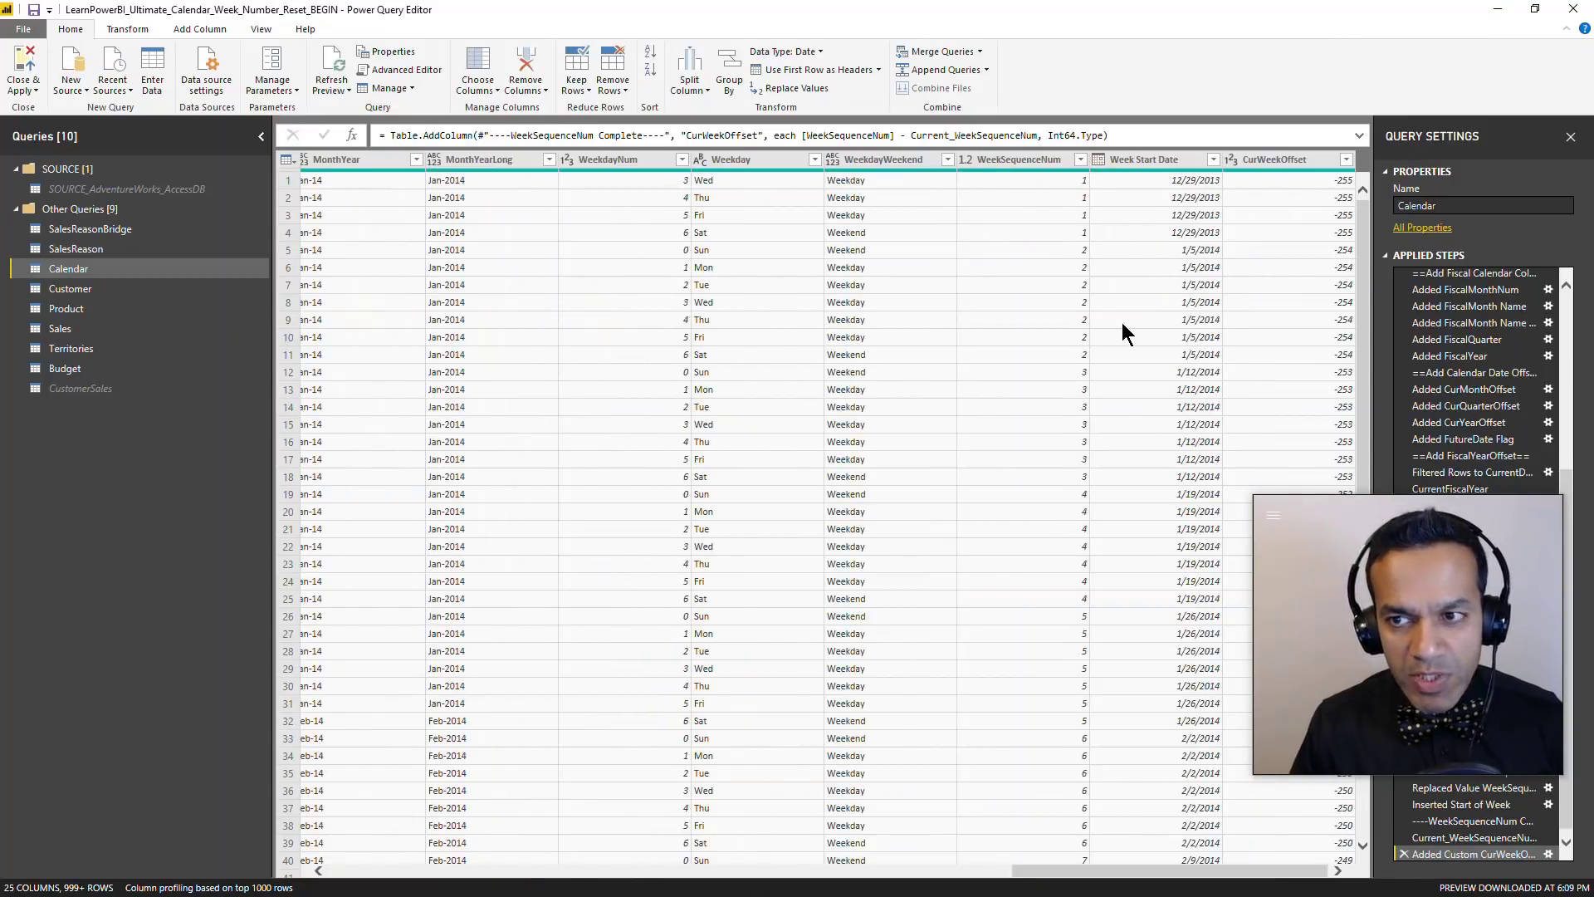
click(1006, 161)
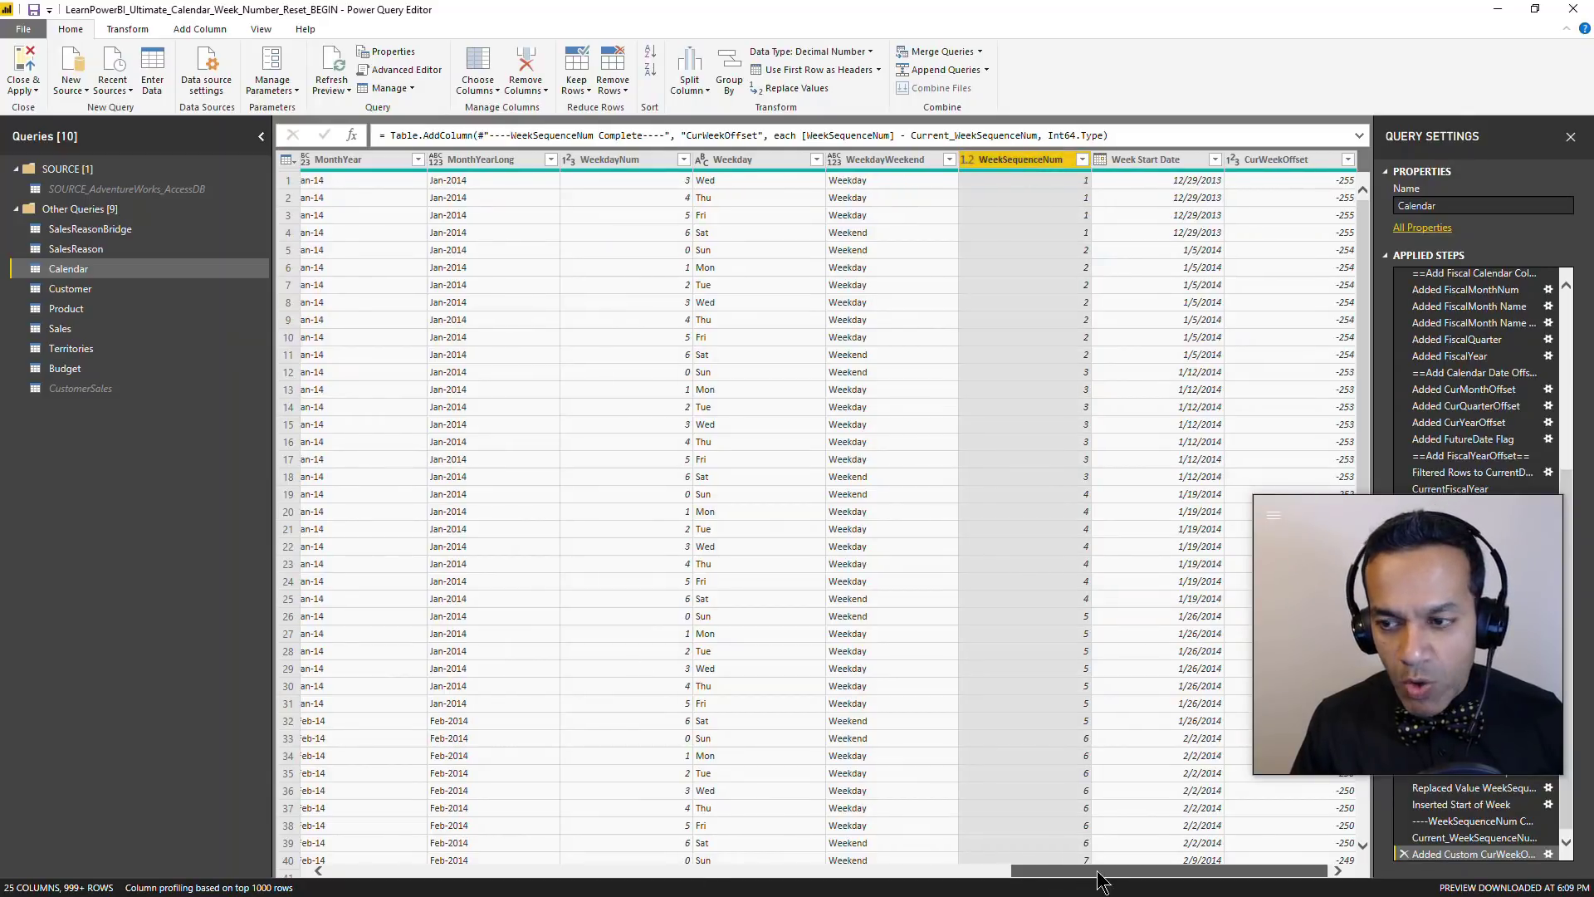
drag(1052, 870, 368, 871)
drag(1441, 514, 1191, 515)
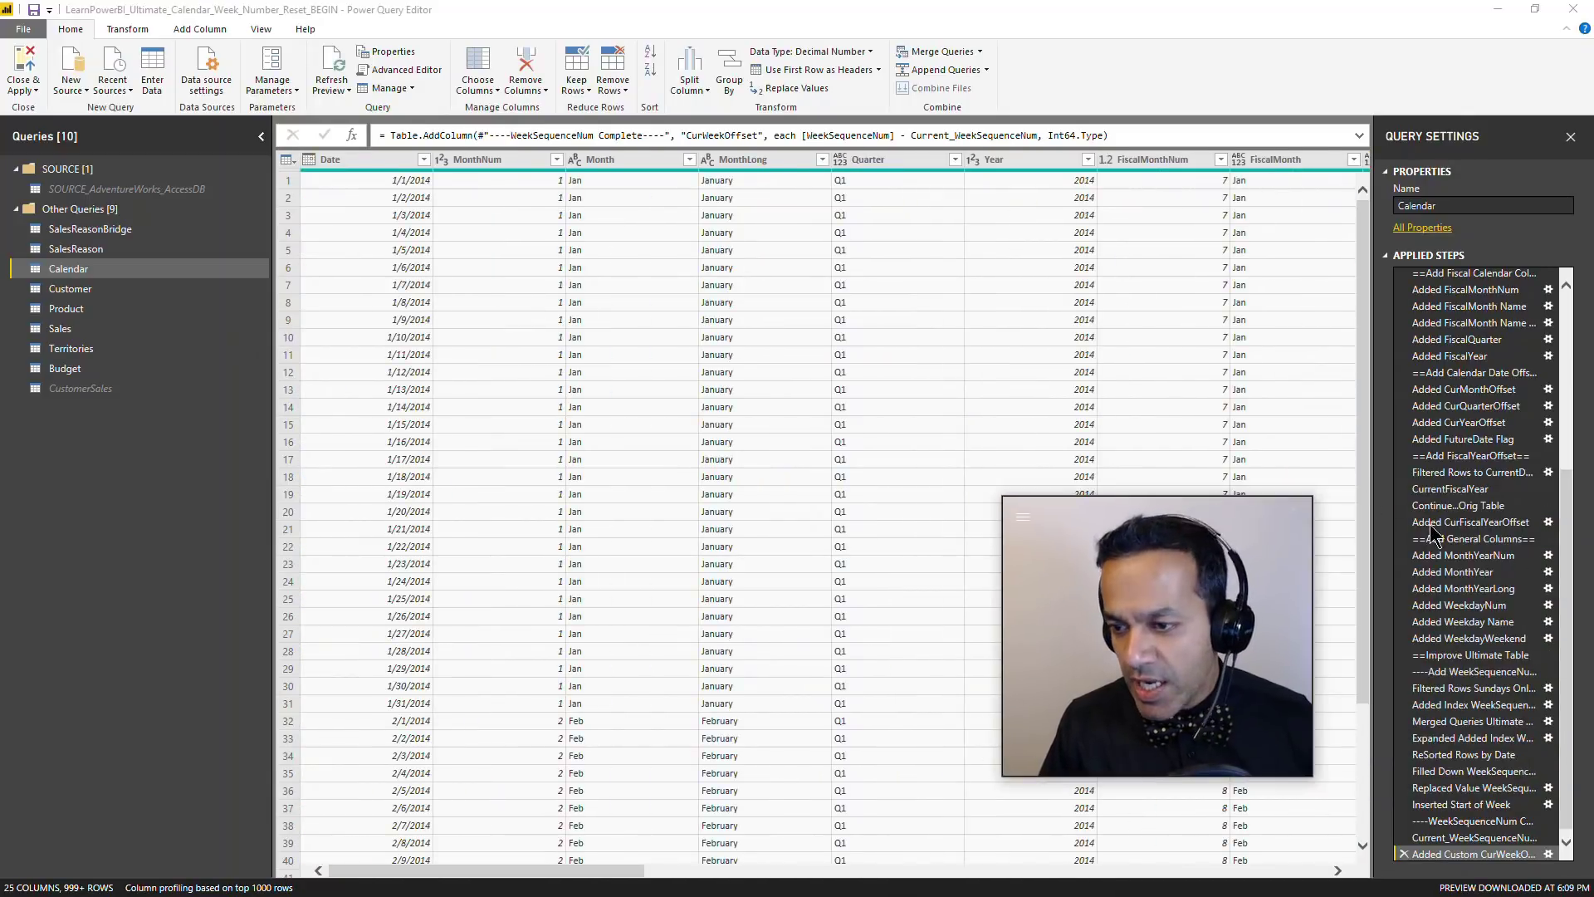
scroll(1456, 433, up, 6)
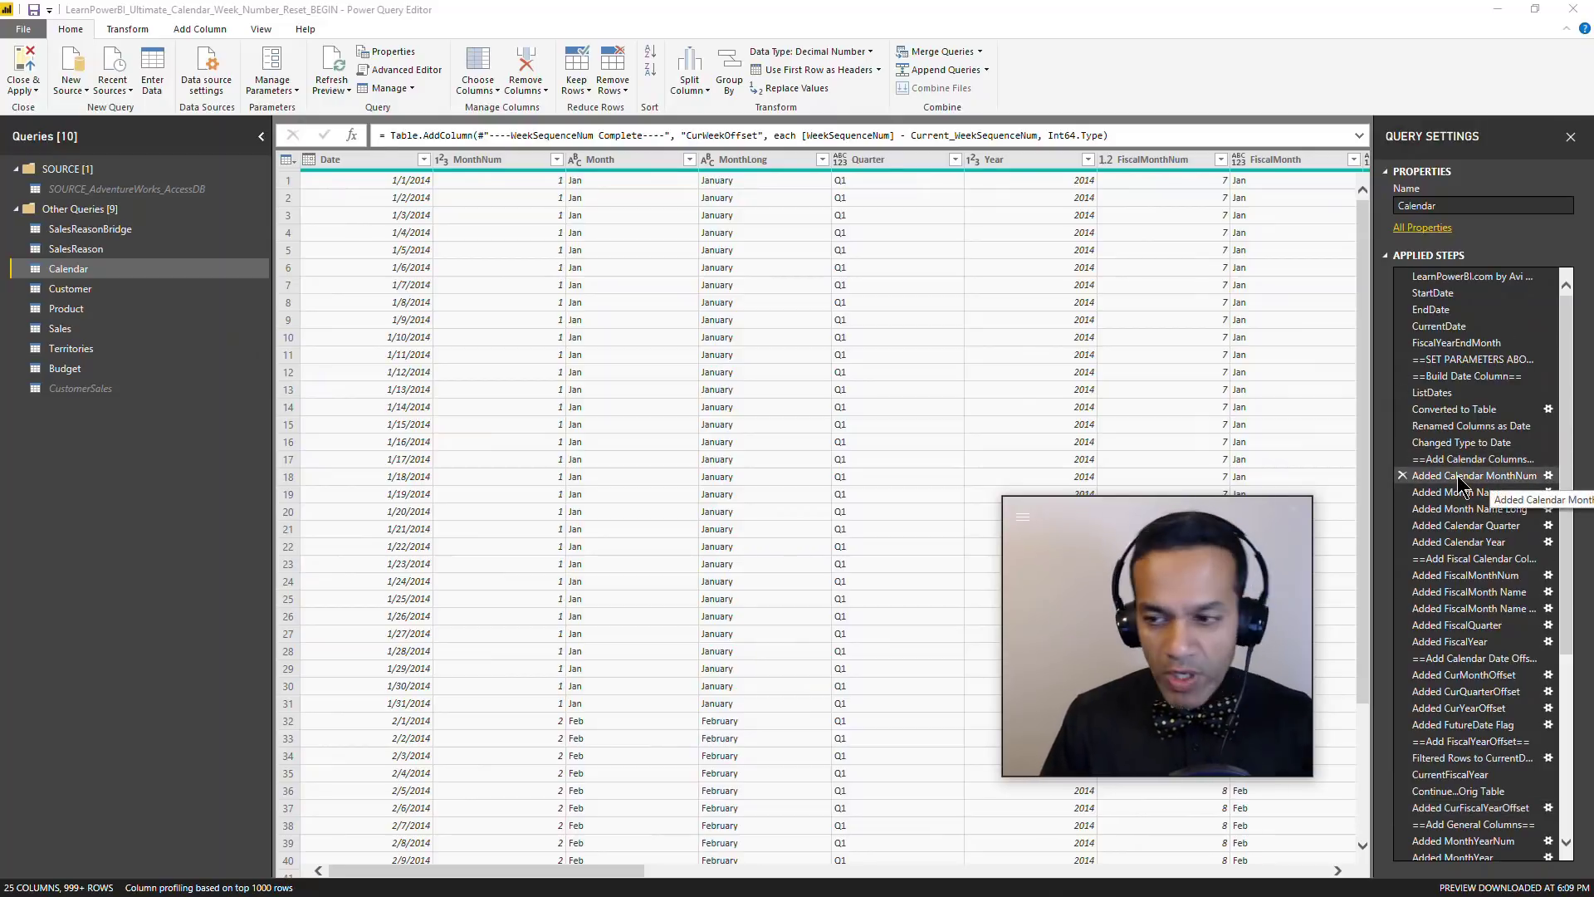
scroll(1443, 513, down, 6)
drag(1192, 520, 1460, 555)
click(380, 163)
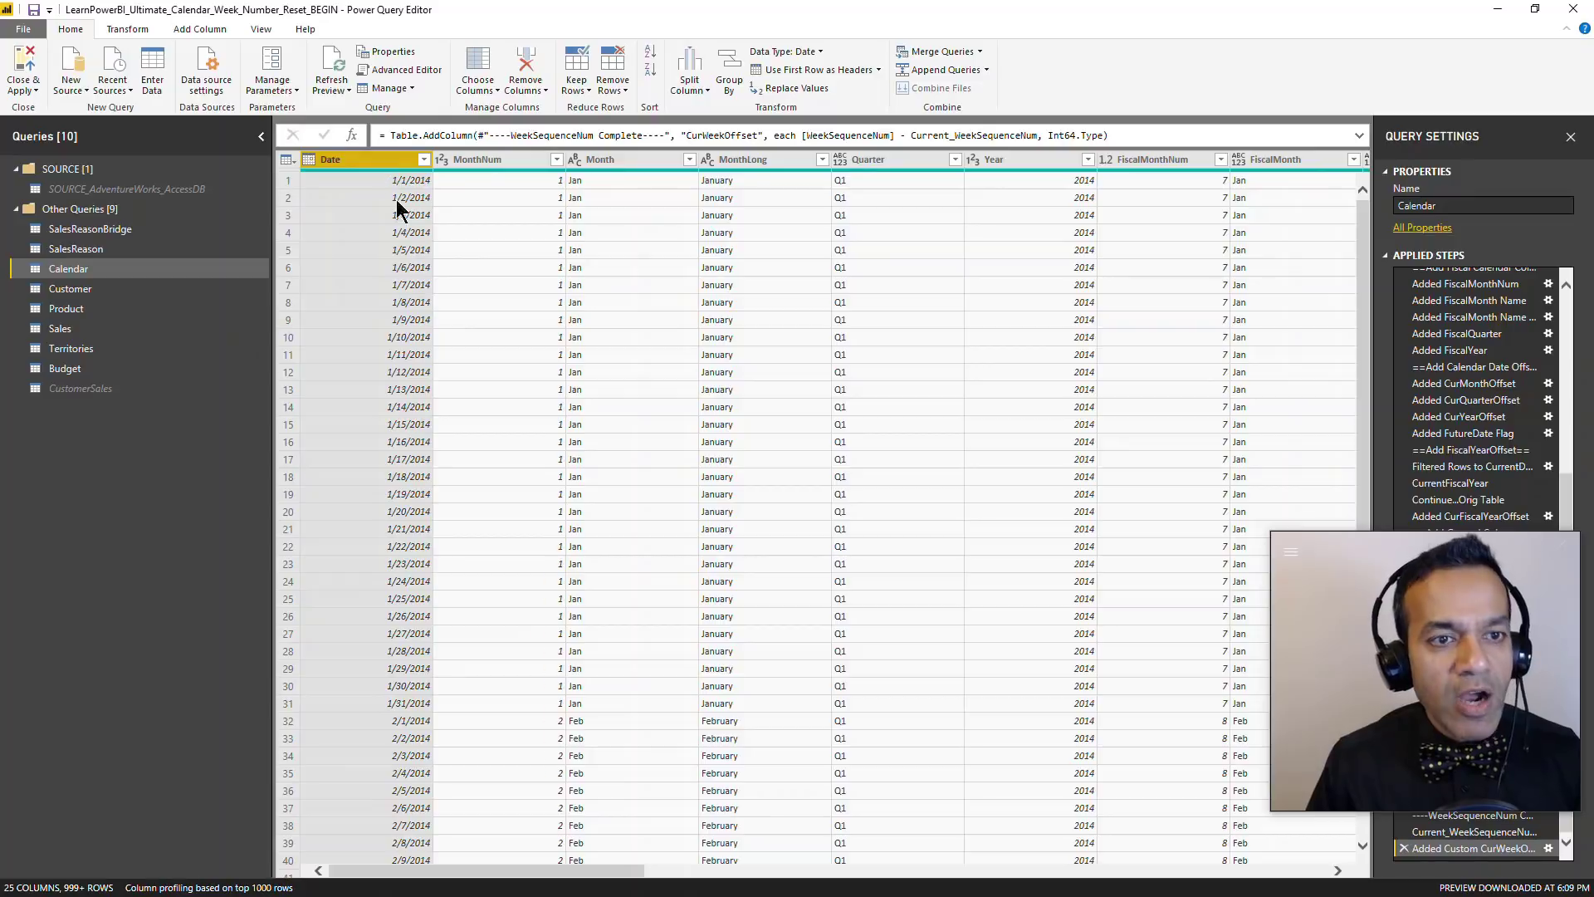
Step: Add a Day of Year column from Date via Add Column > Date > Day
click(199, 29)
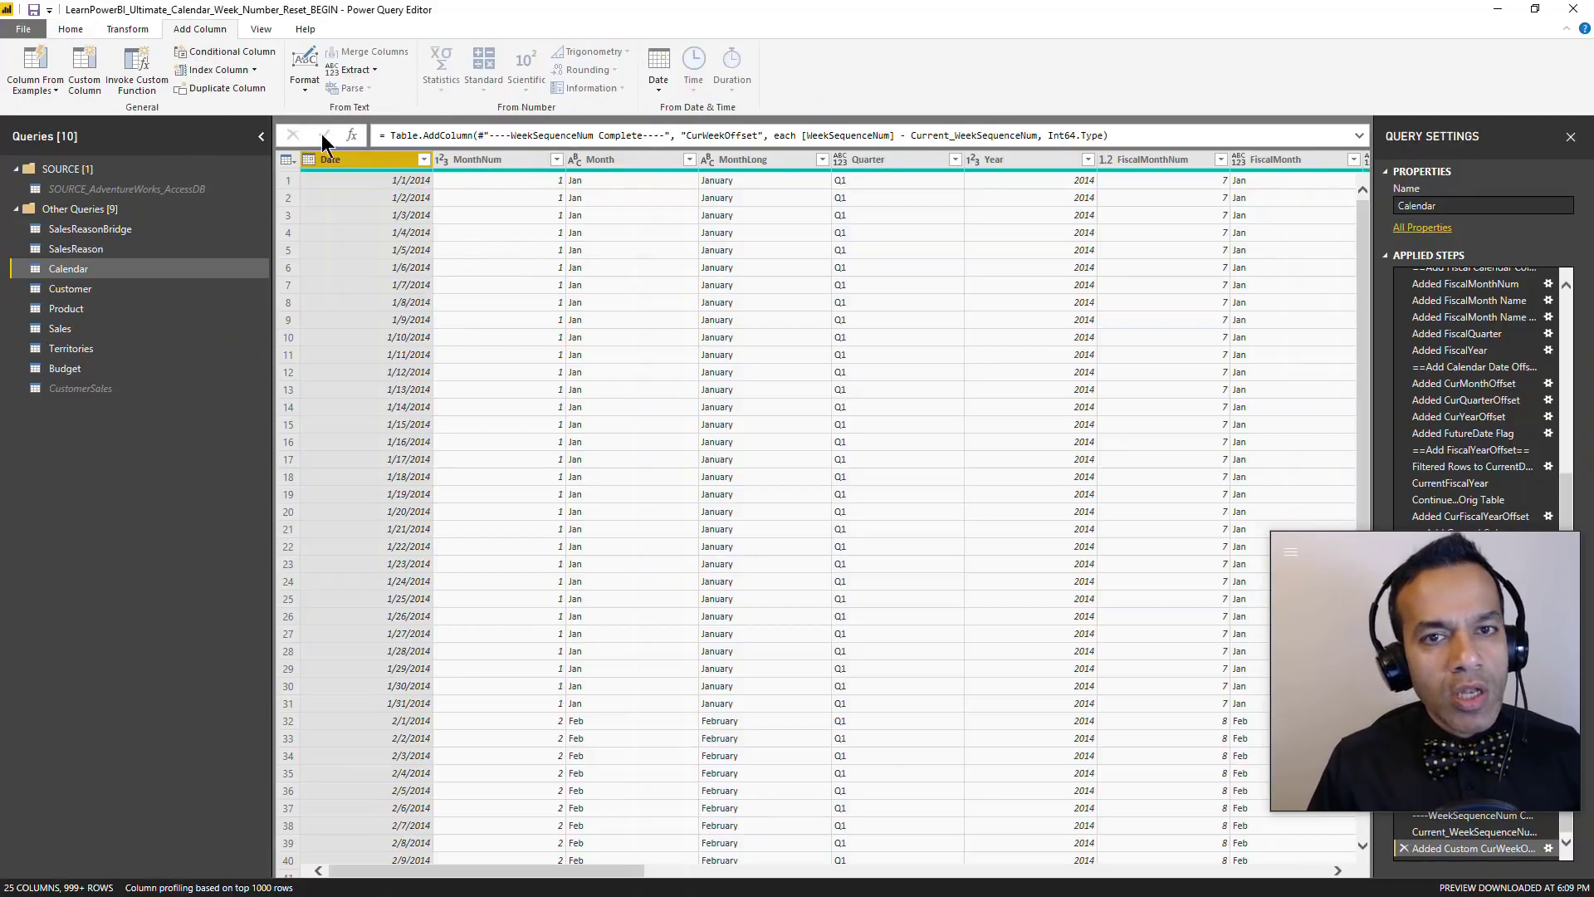
click(657, 88)
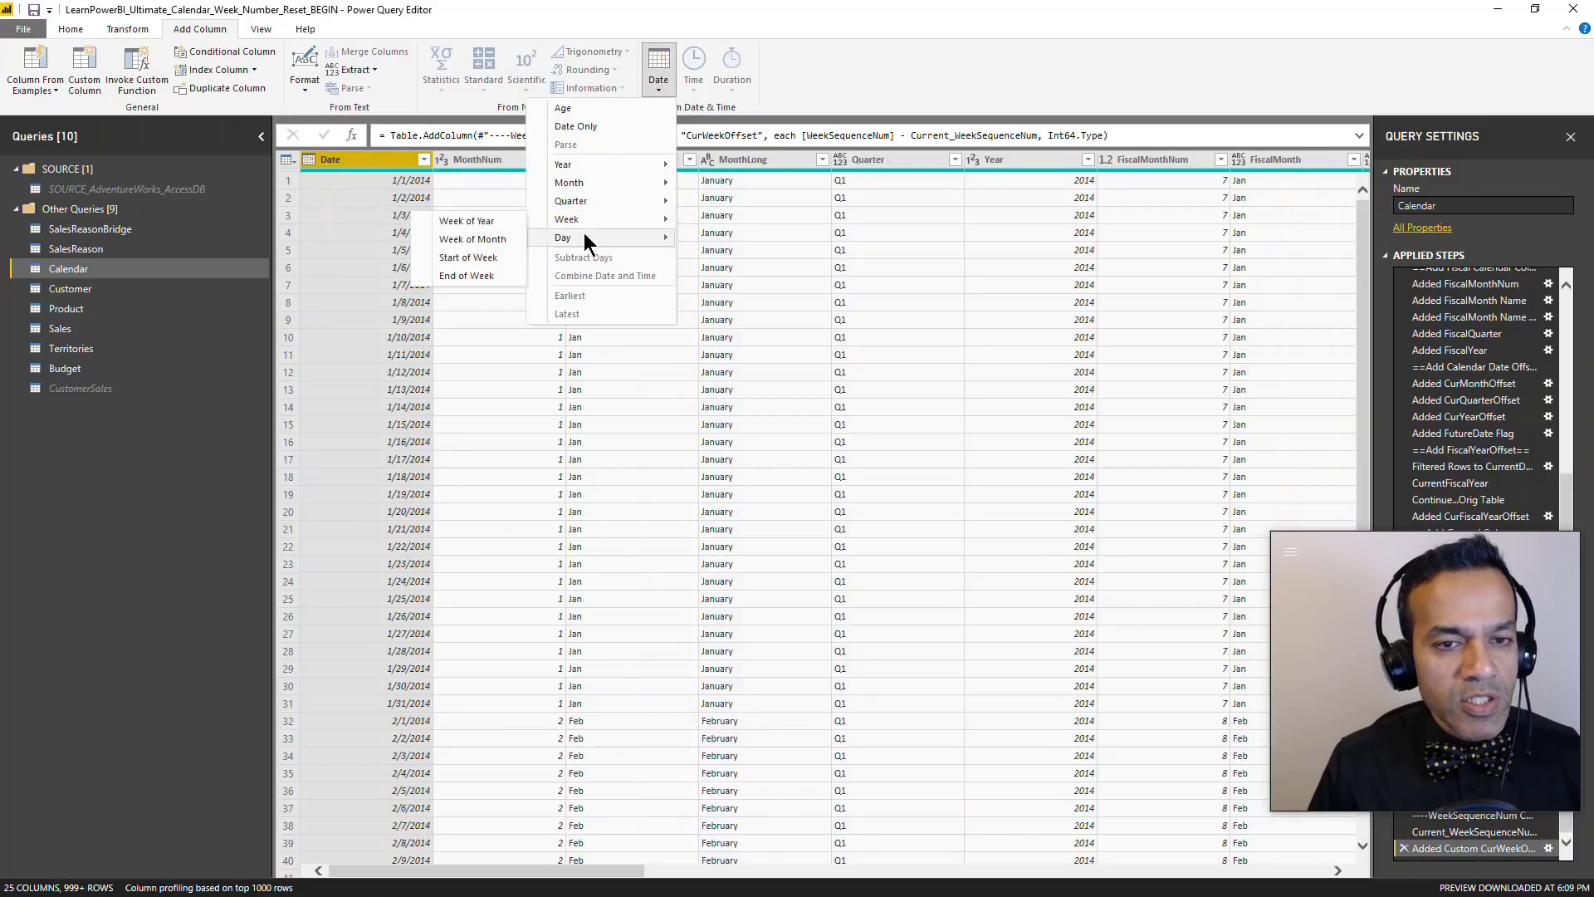
mouse_move(578, 239)
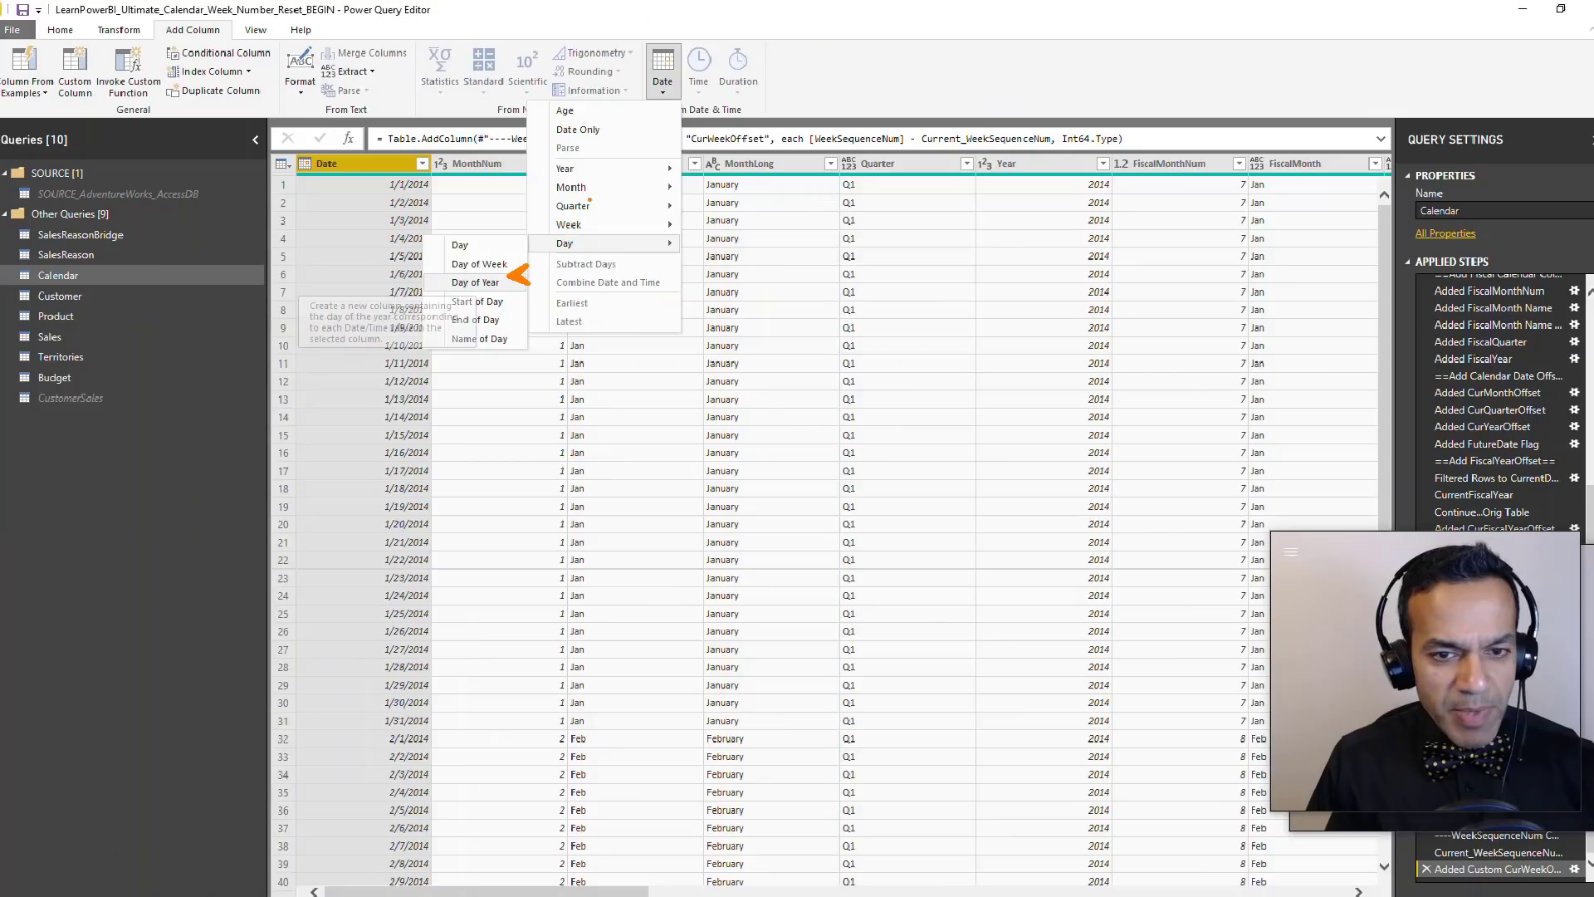
key(Escape)
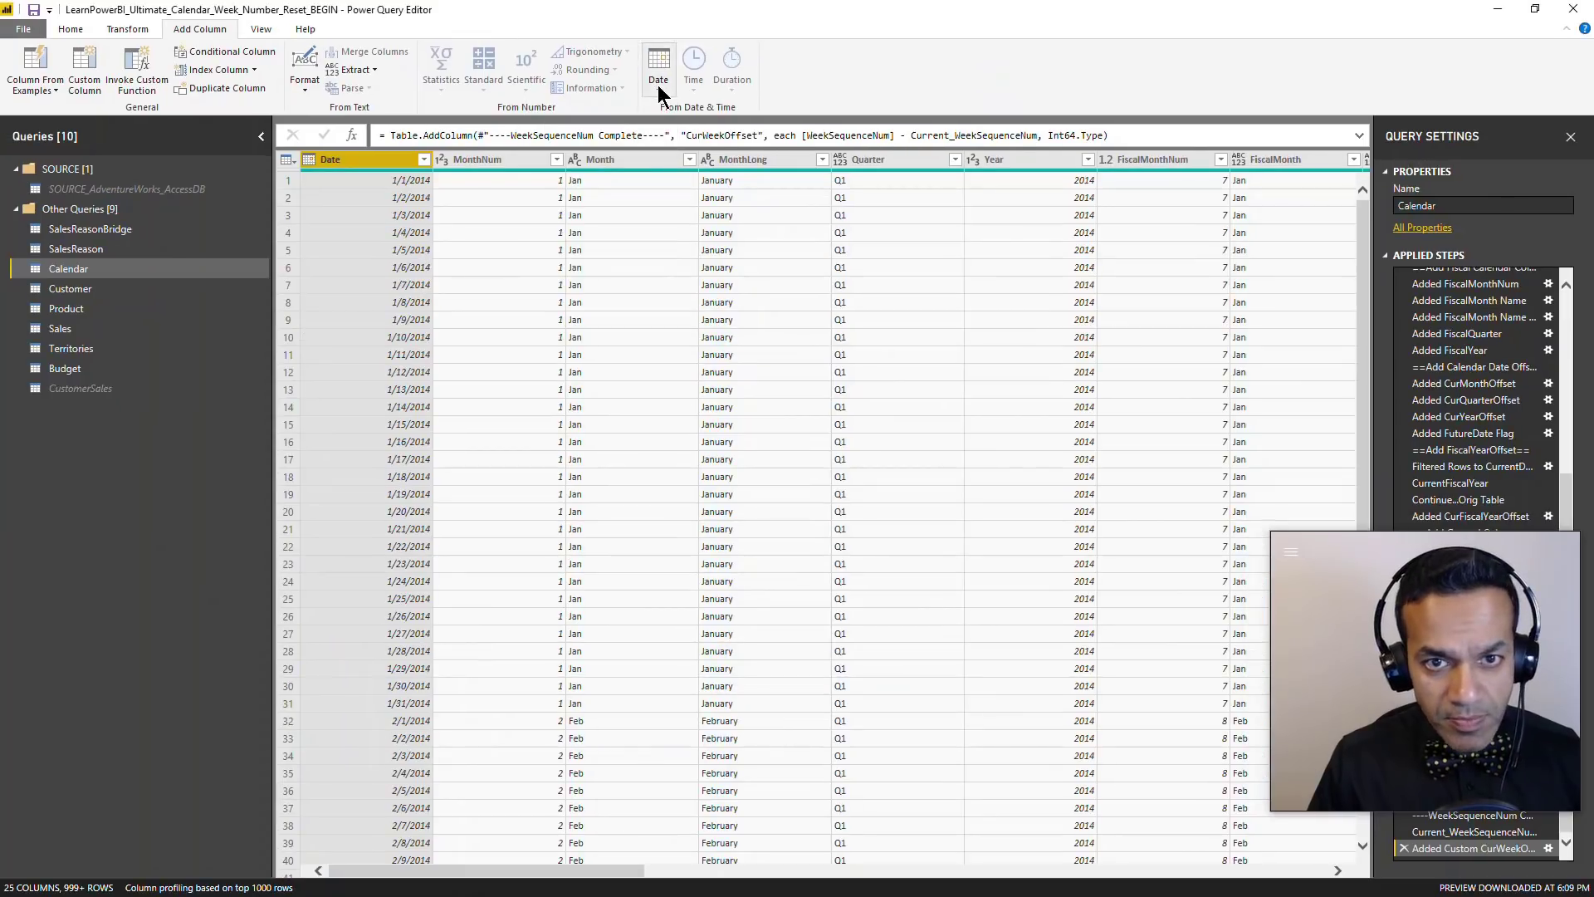
click(657, 85)
mouse_move(575, 238)
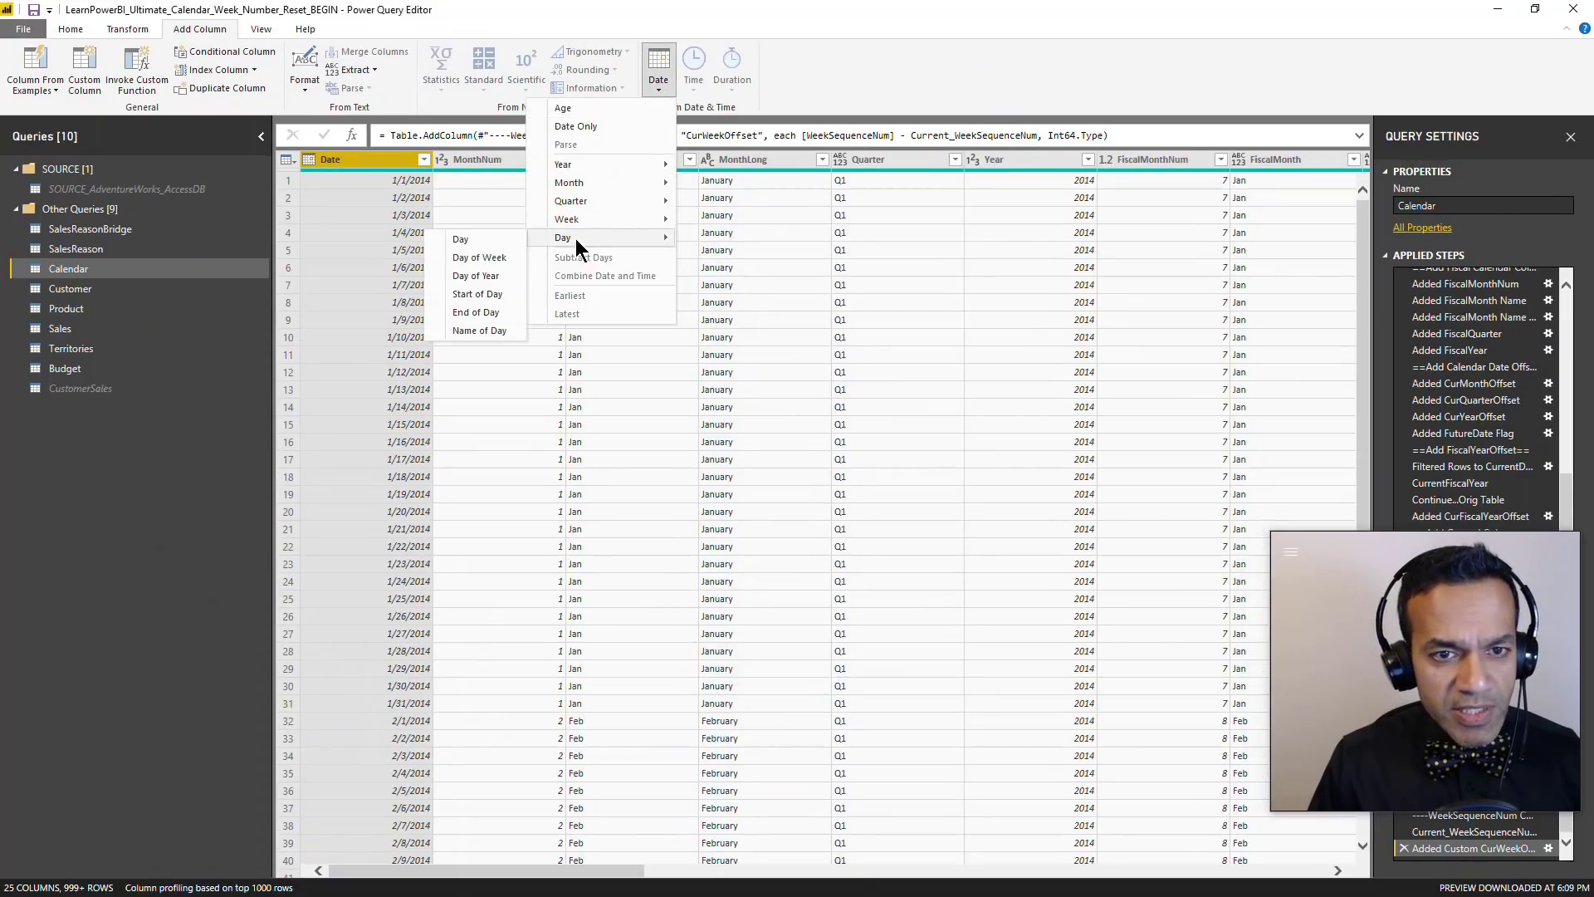
click(487, 276)
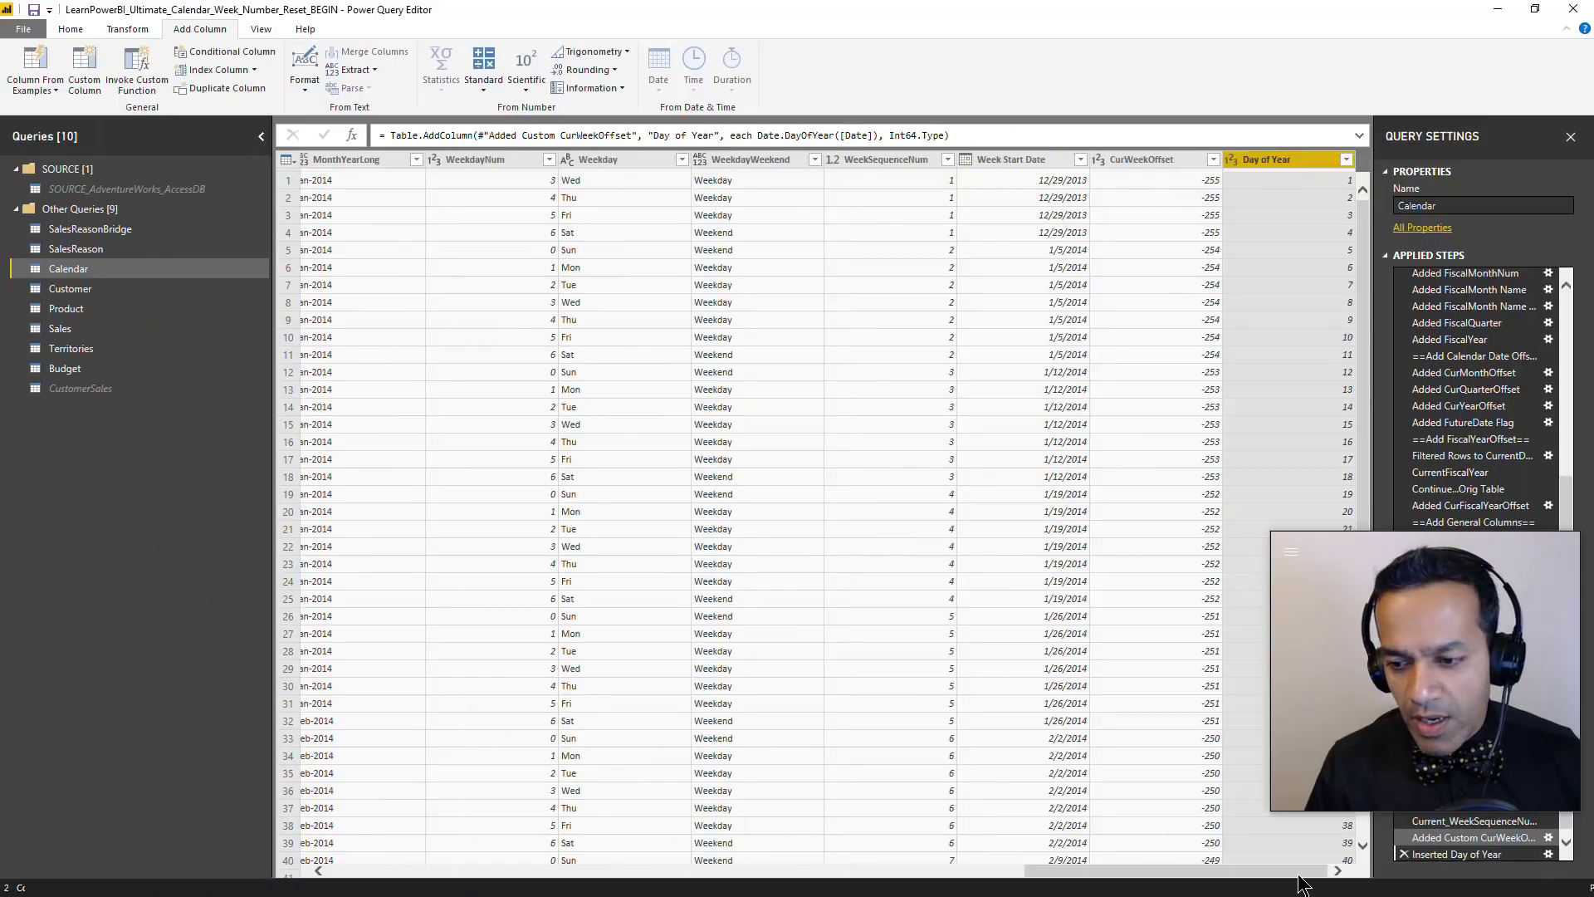
scroll(1310, 228, down, 20)
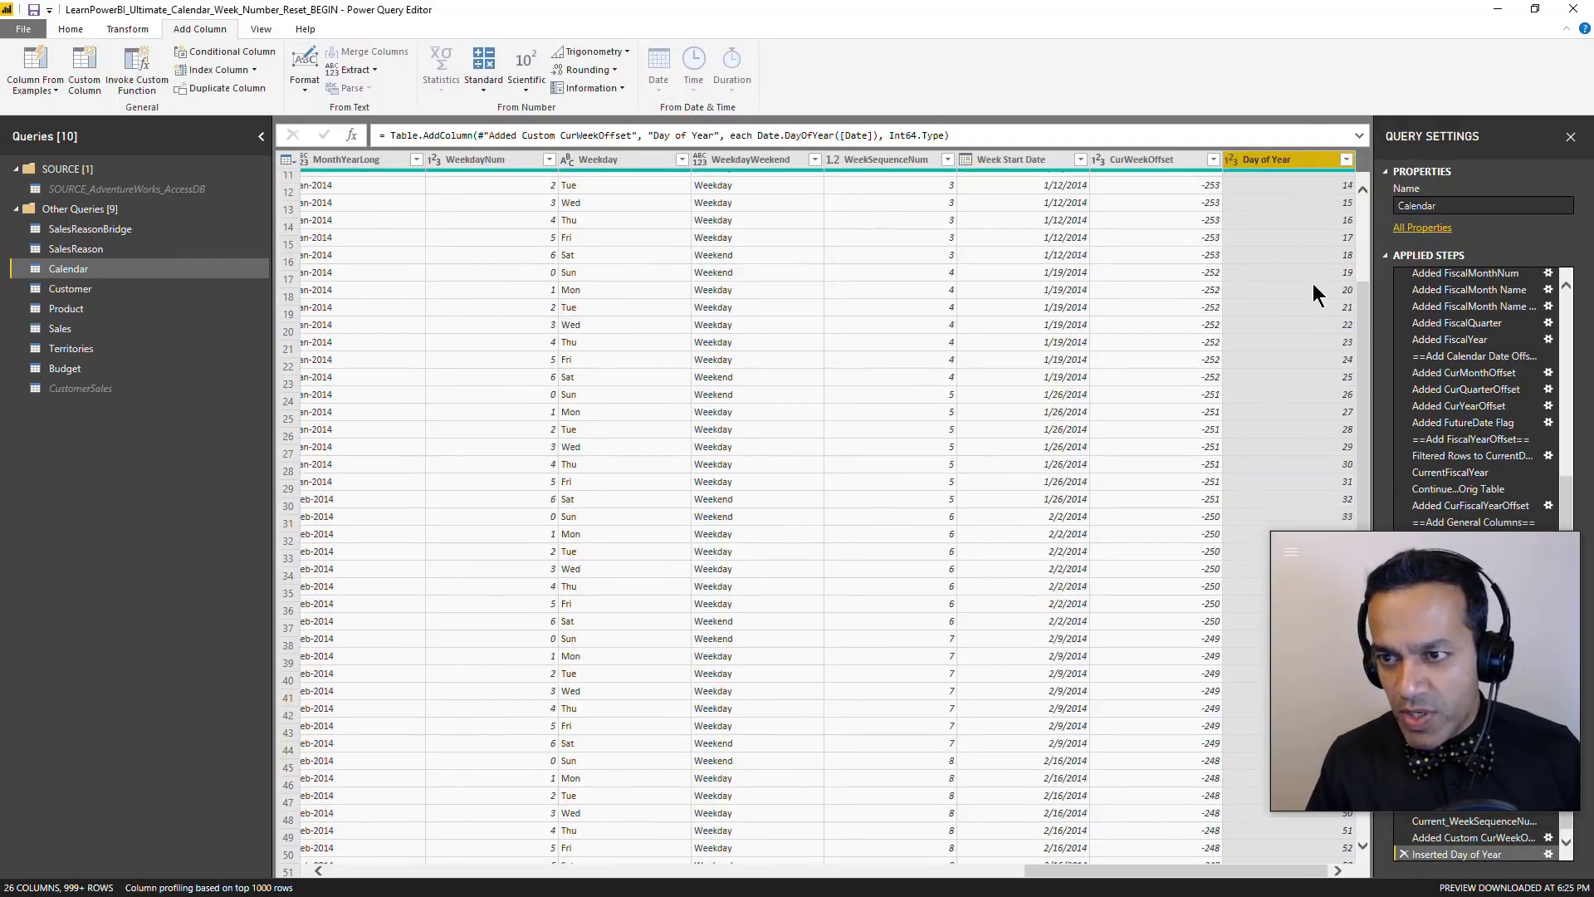
scroll(1283, 660, down, 20)
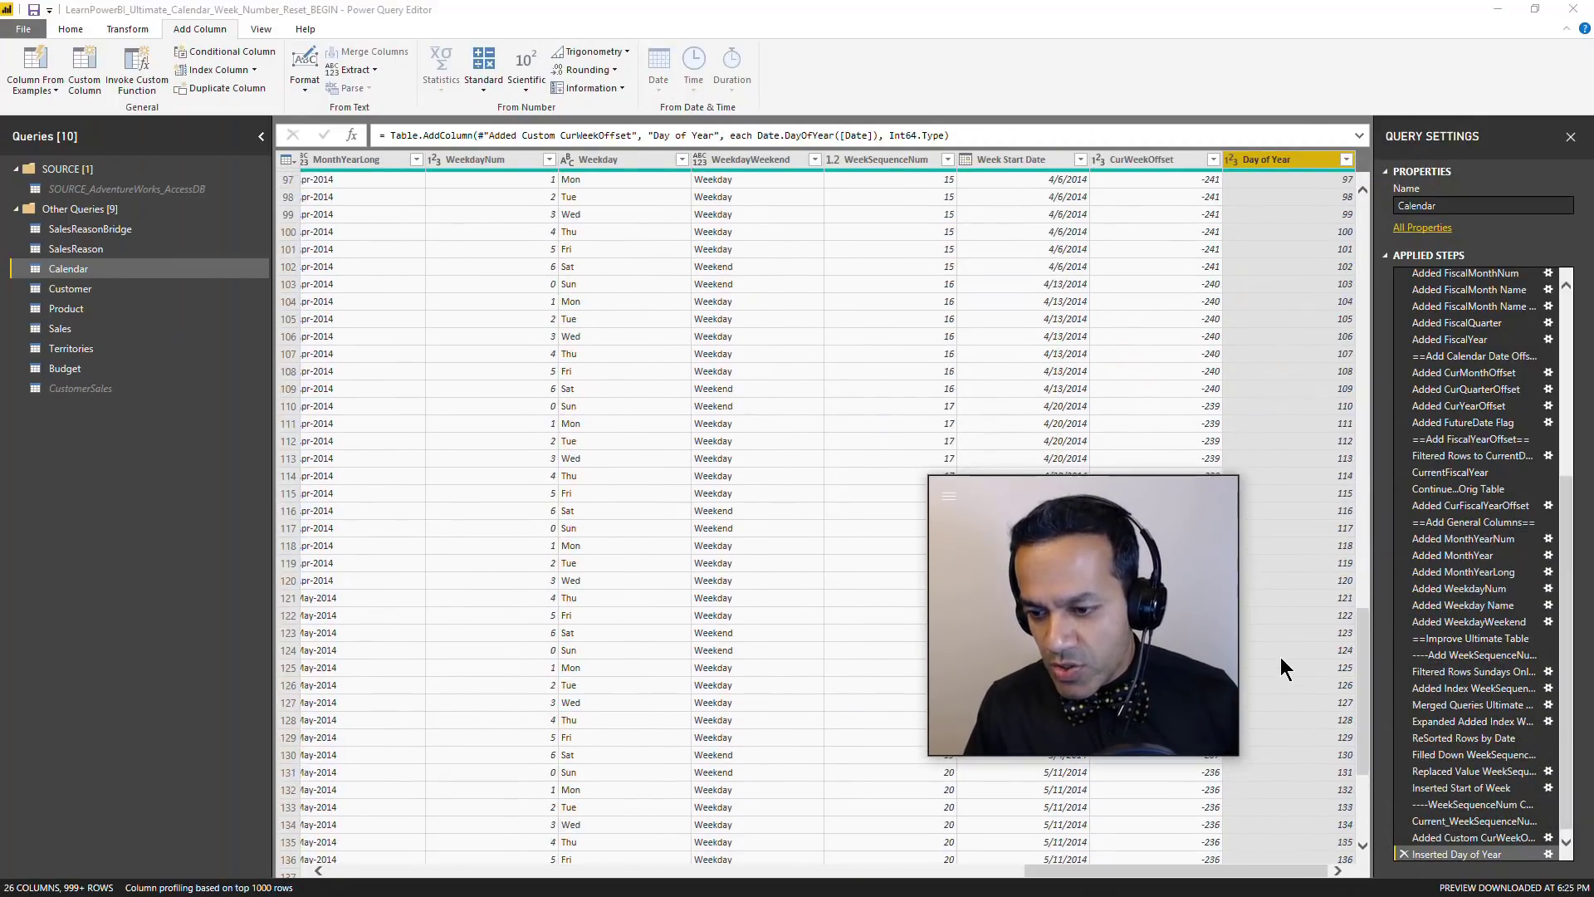
scroll(1291, 666, down, 20)
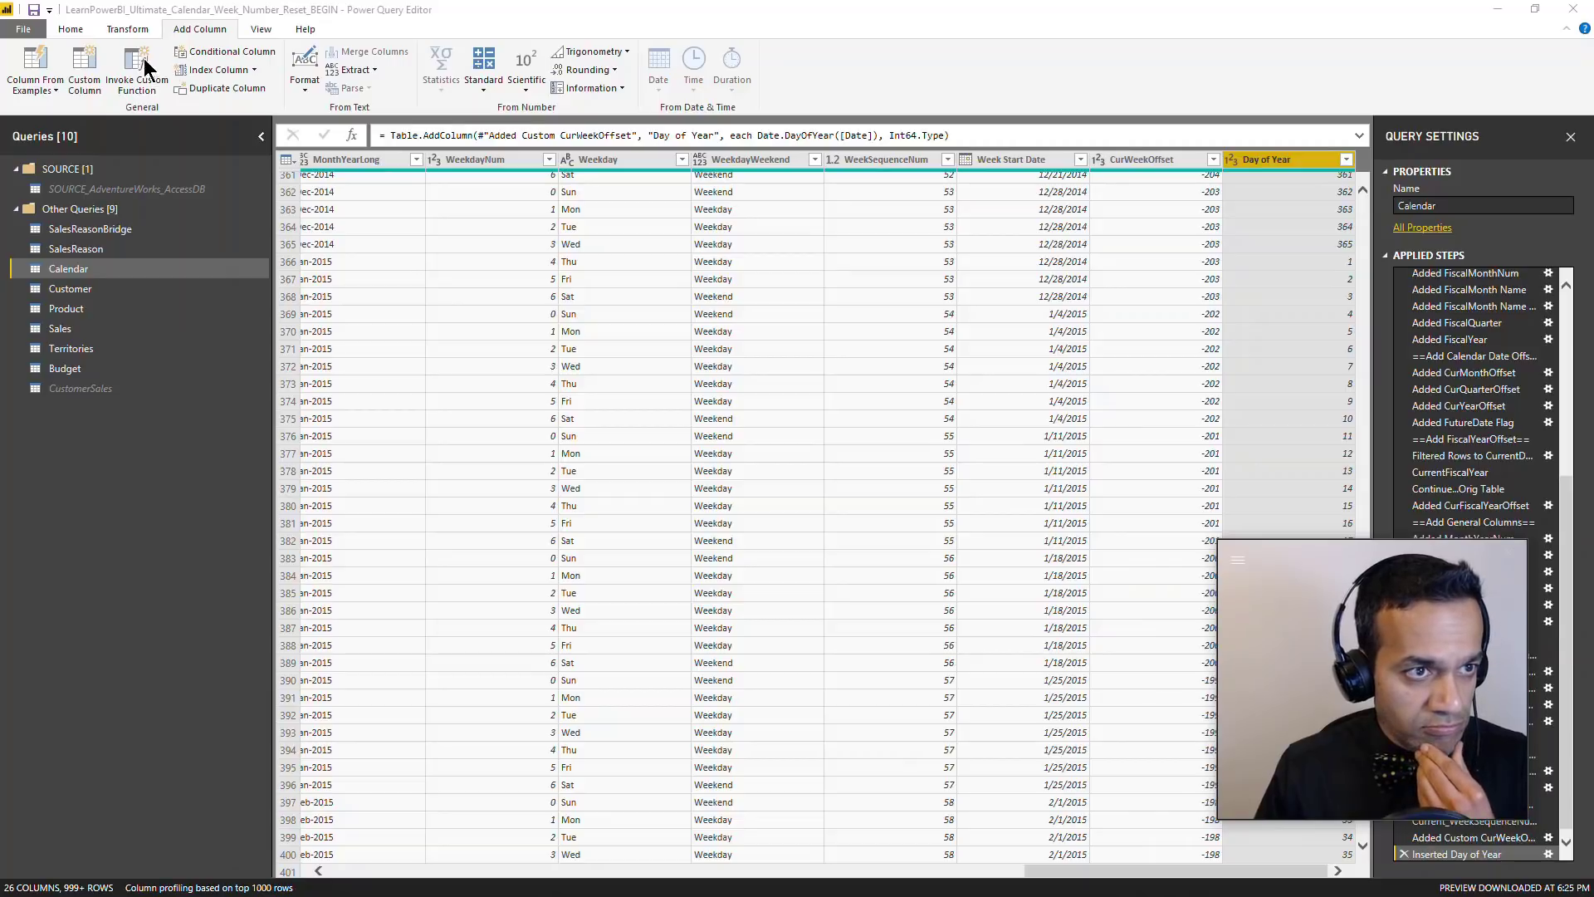
Step: Divide the Day of Year column by 7 using Standard > Divide
click(127, 29)
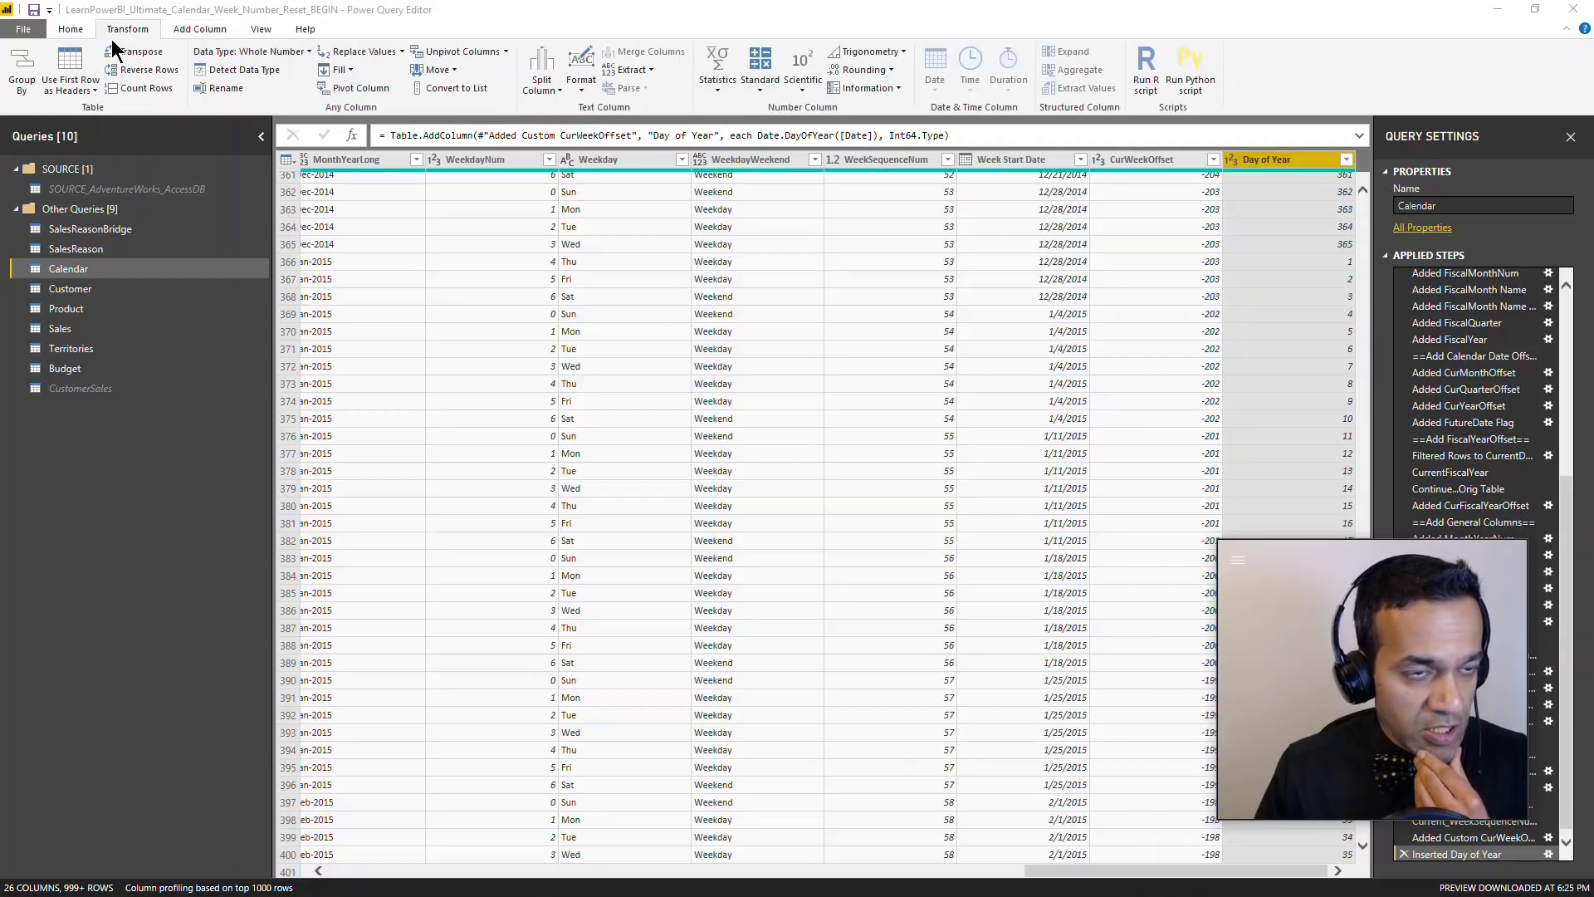
click(194, 30)
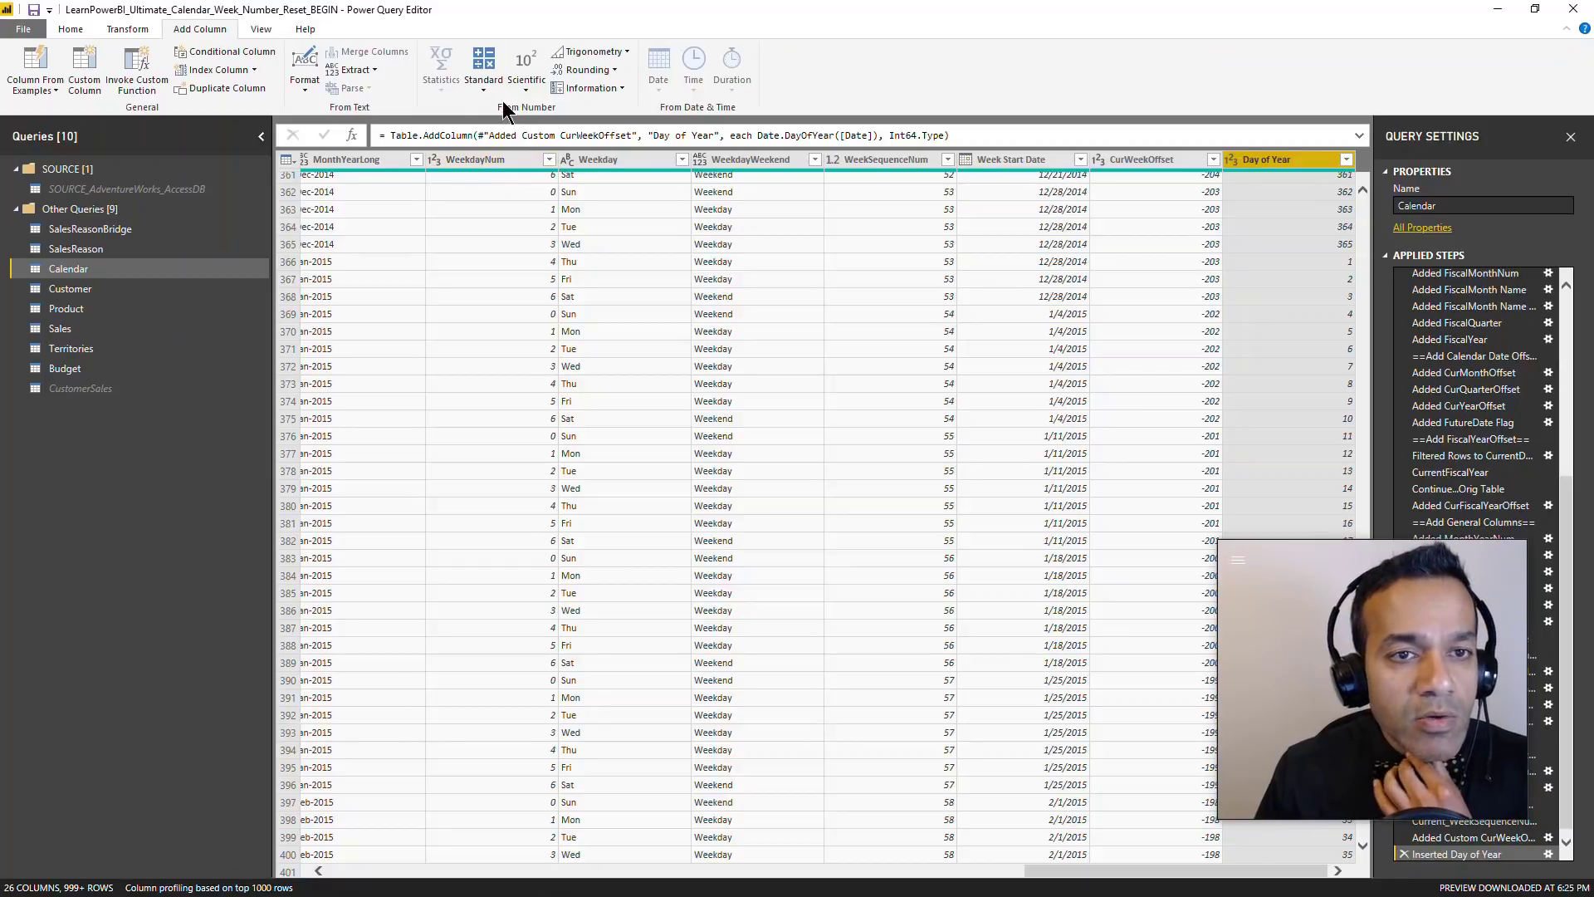
click(478, 89)
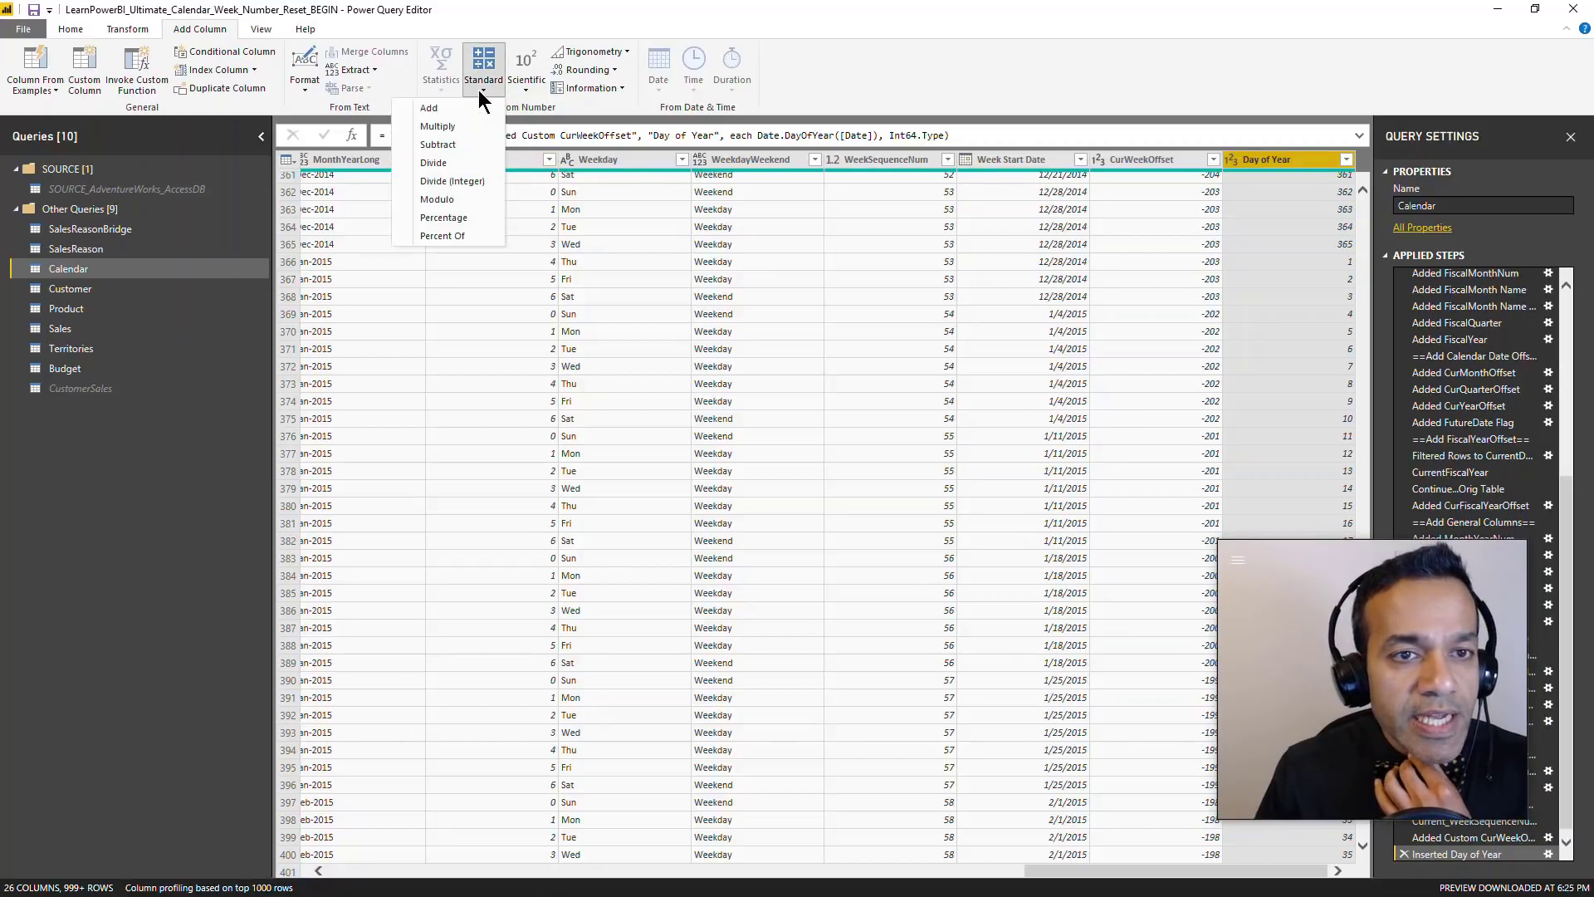
click(450, 161)
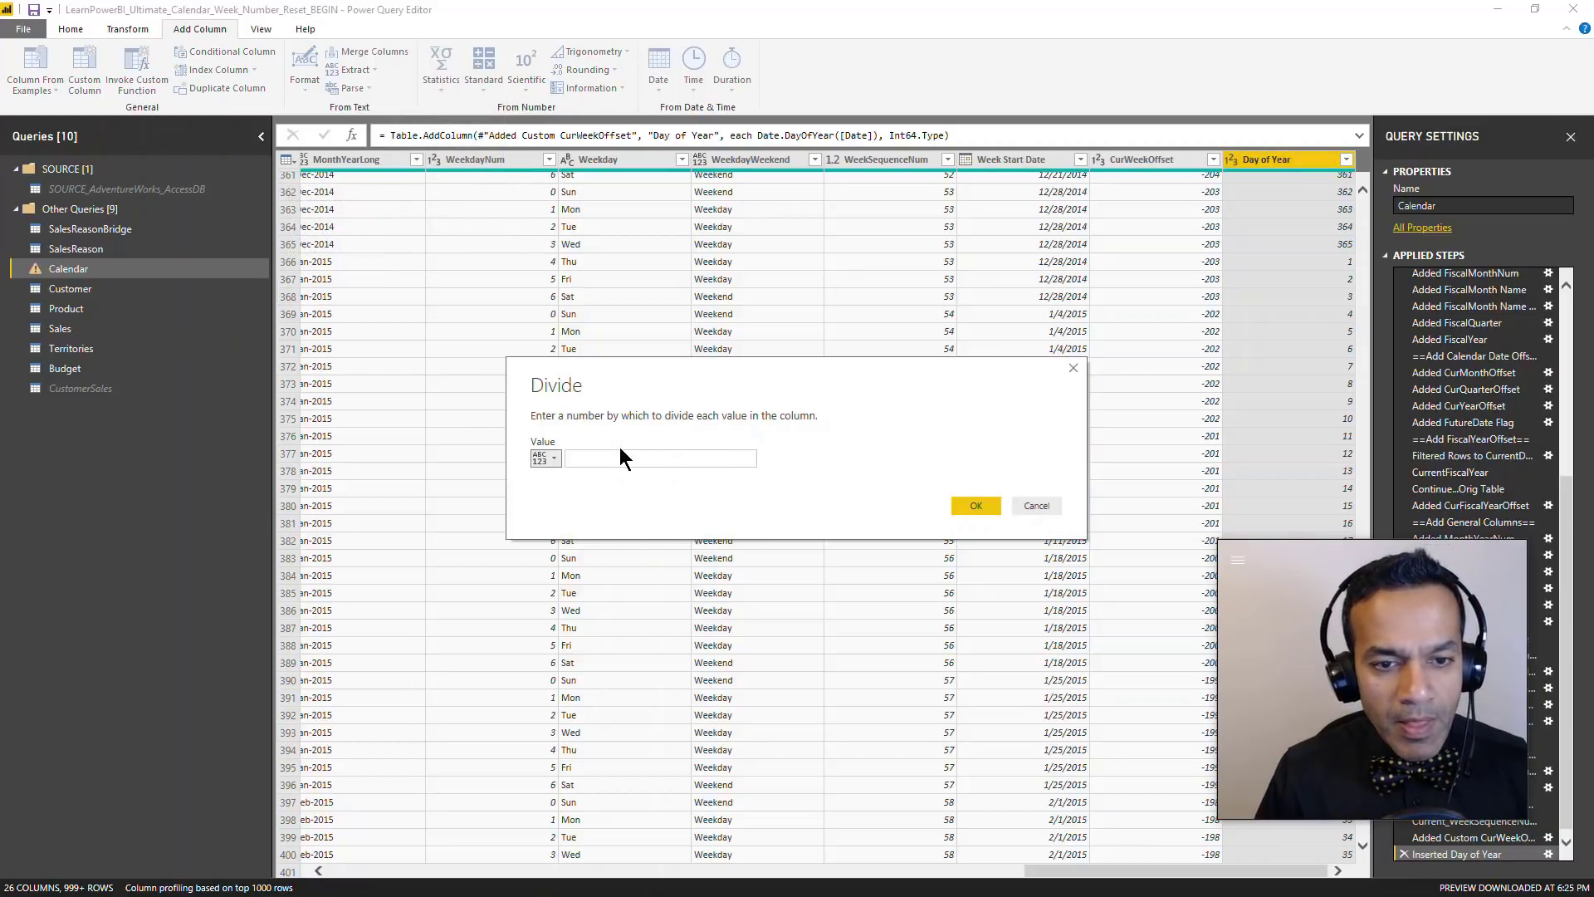
click(610, 457)
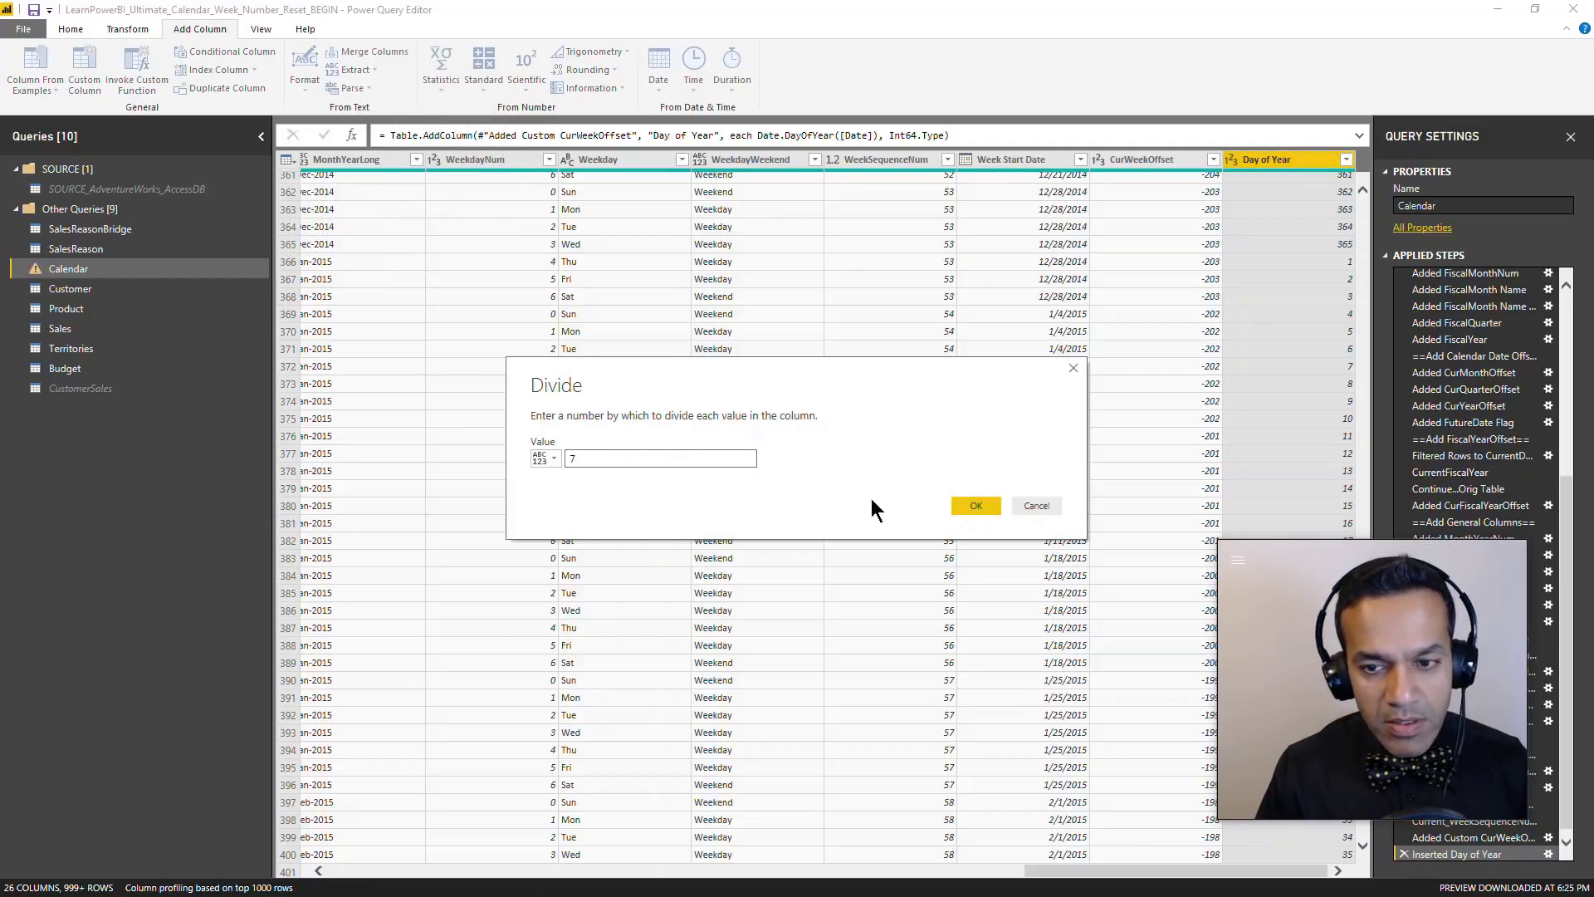
click(975, 505)
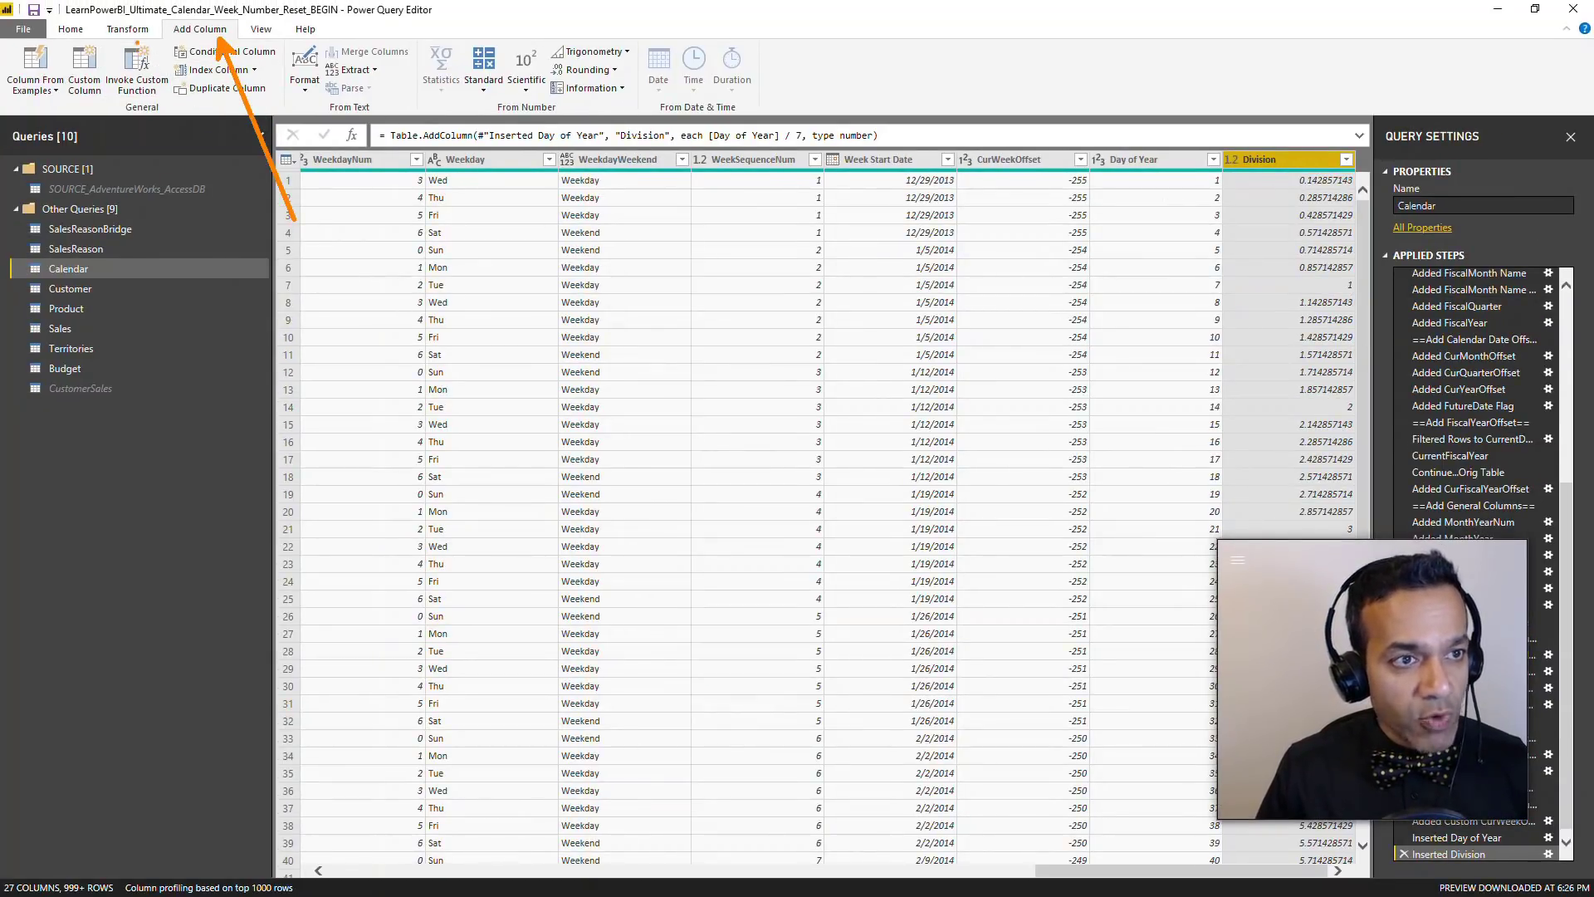
Step: Round the Division column values up to whole numbers
click(129, 30)
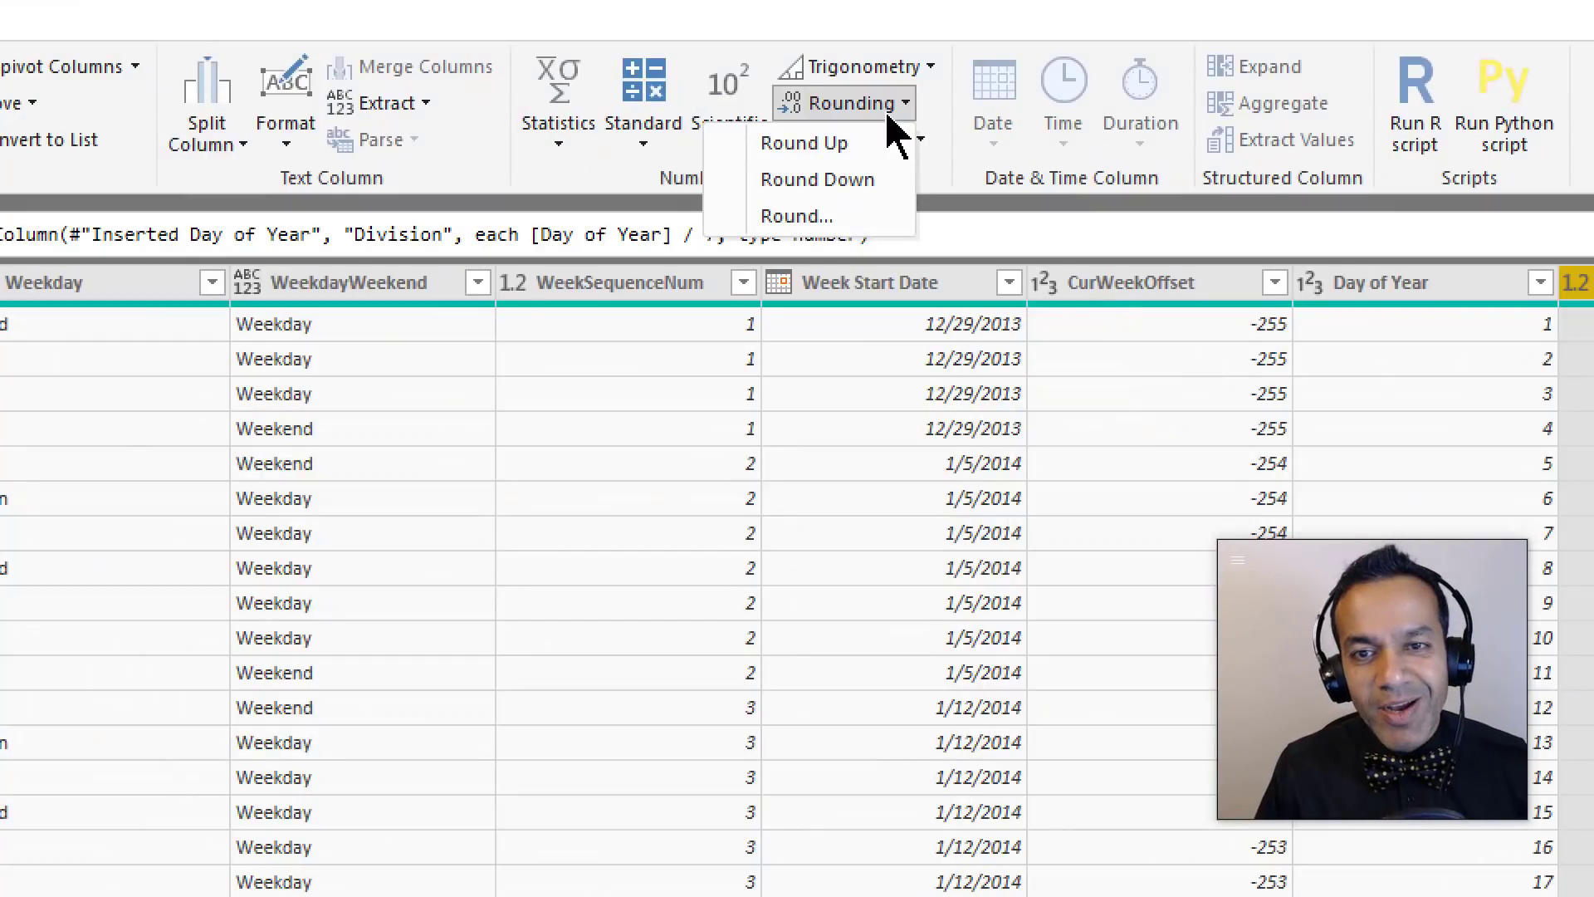
click(876, 112)
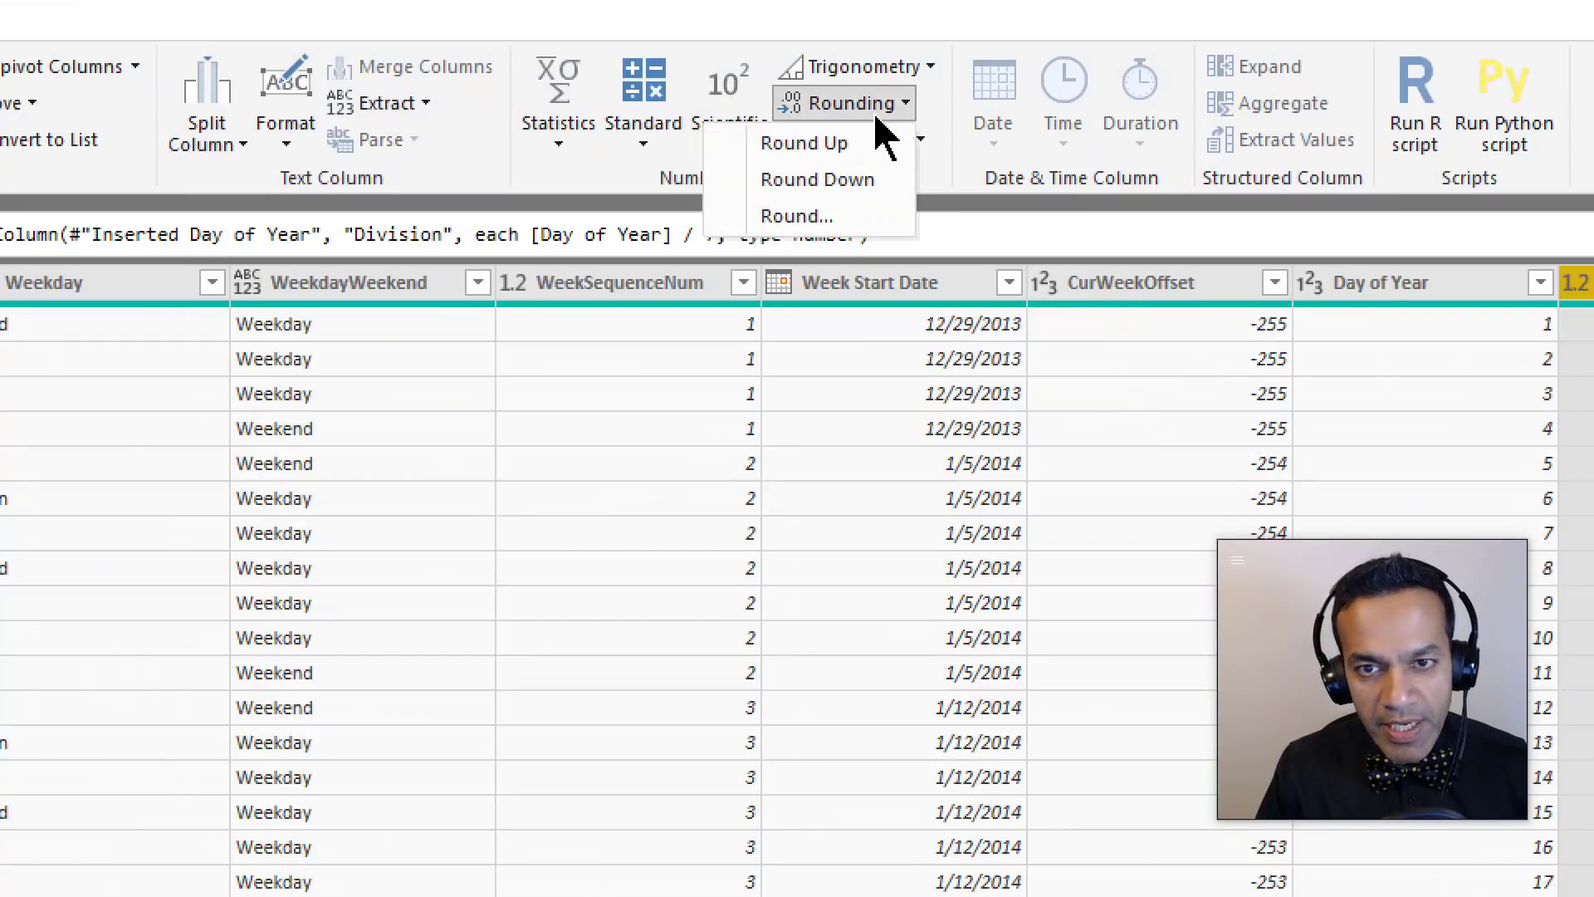
click(847, 153)
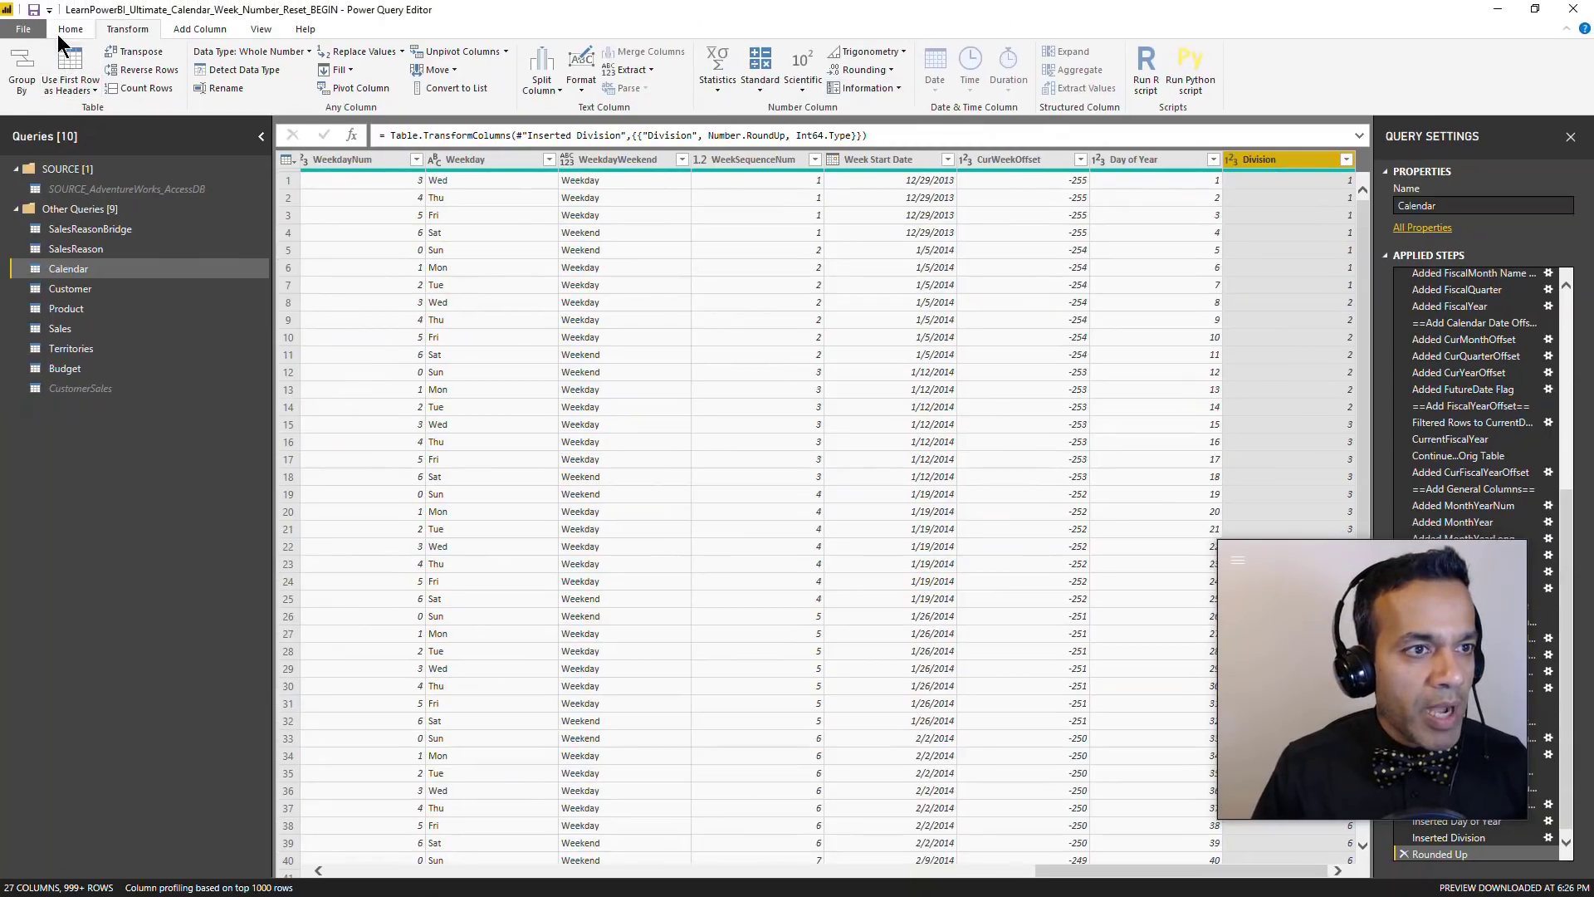
Step: Rename the column to WeekNum (based on Day of Year) and apply the query changes
click(71, 30)
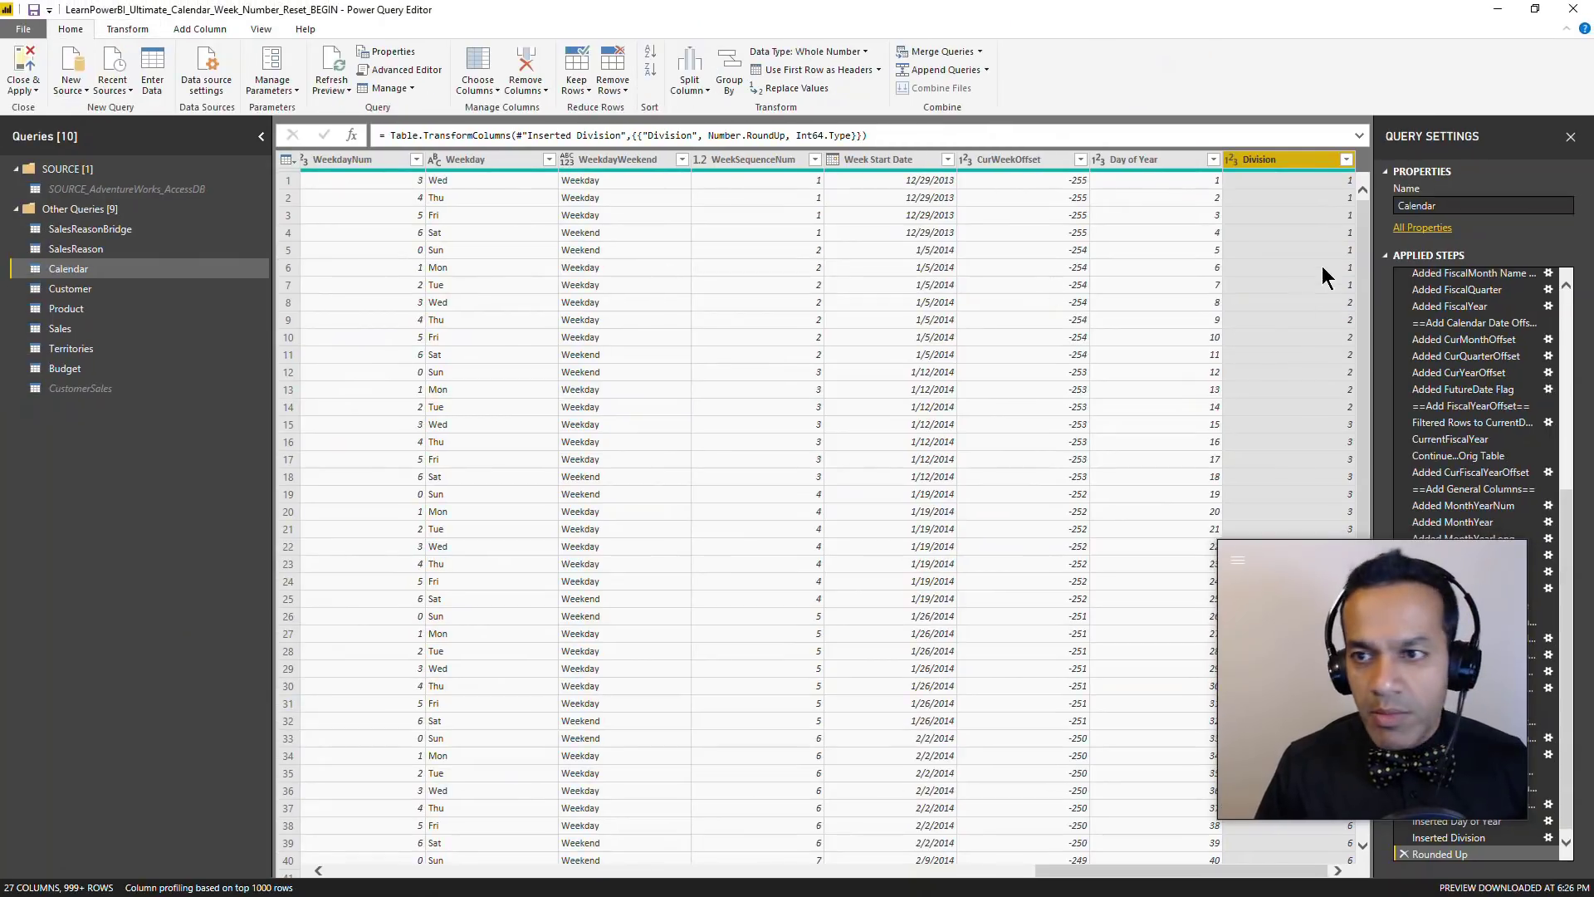
double_click(1268, 161)
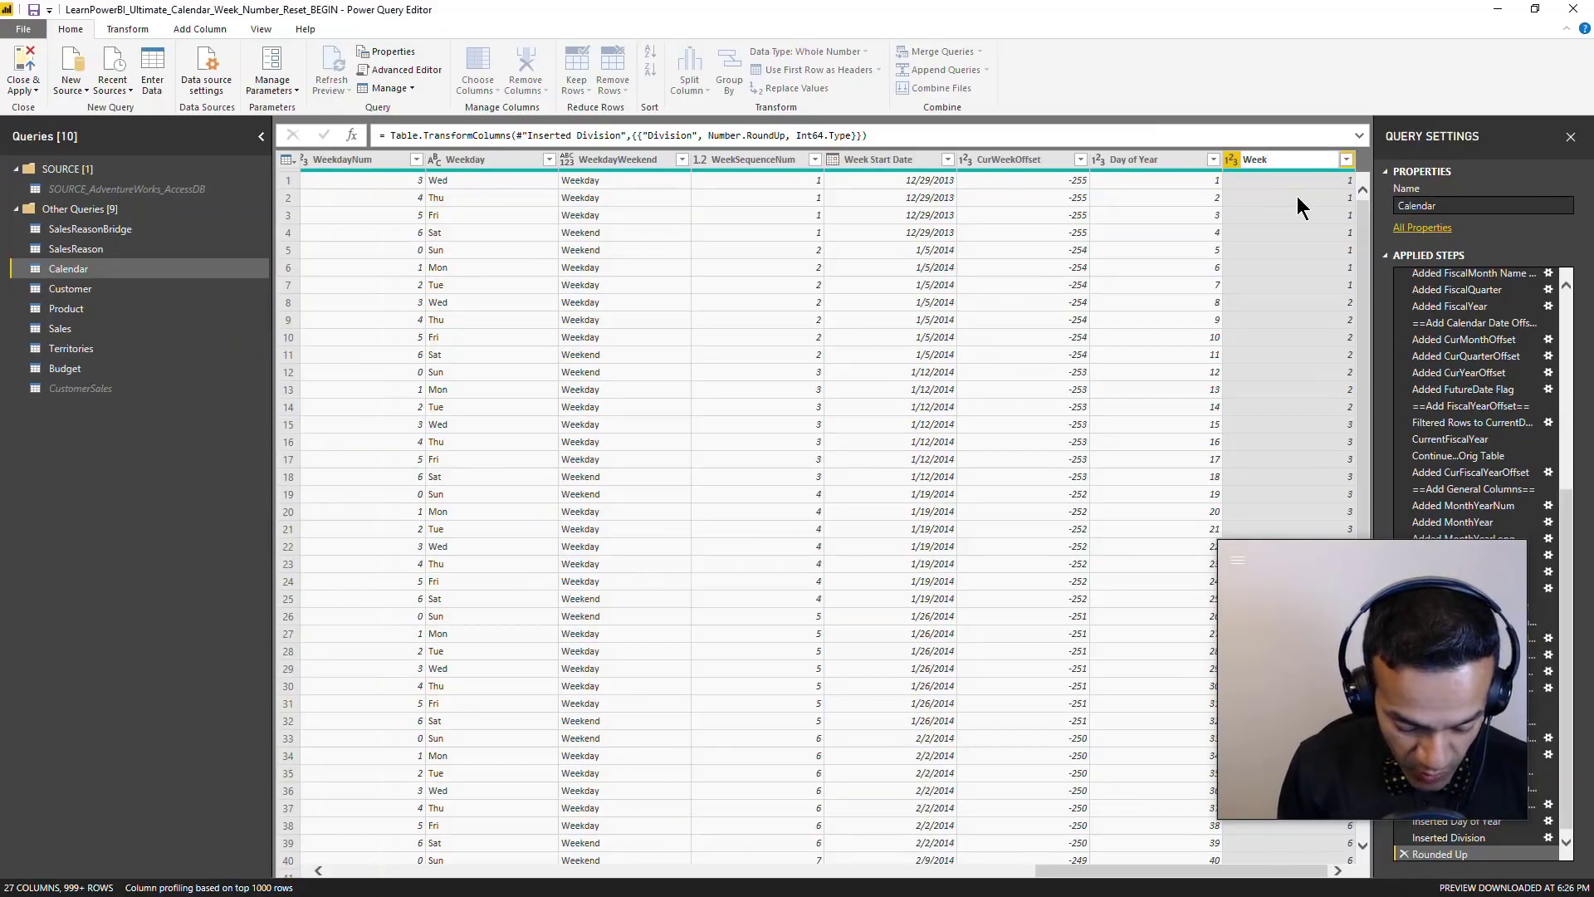
text(WeekNum)
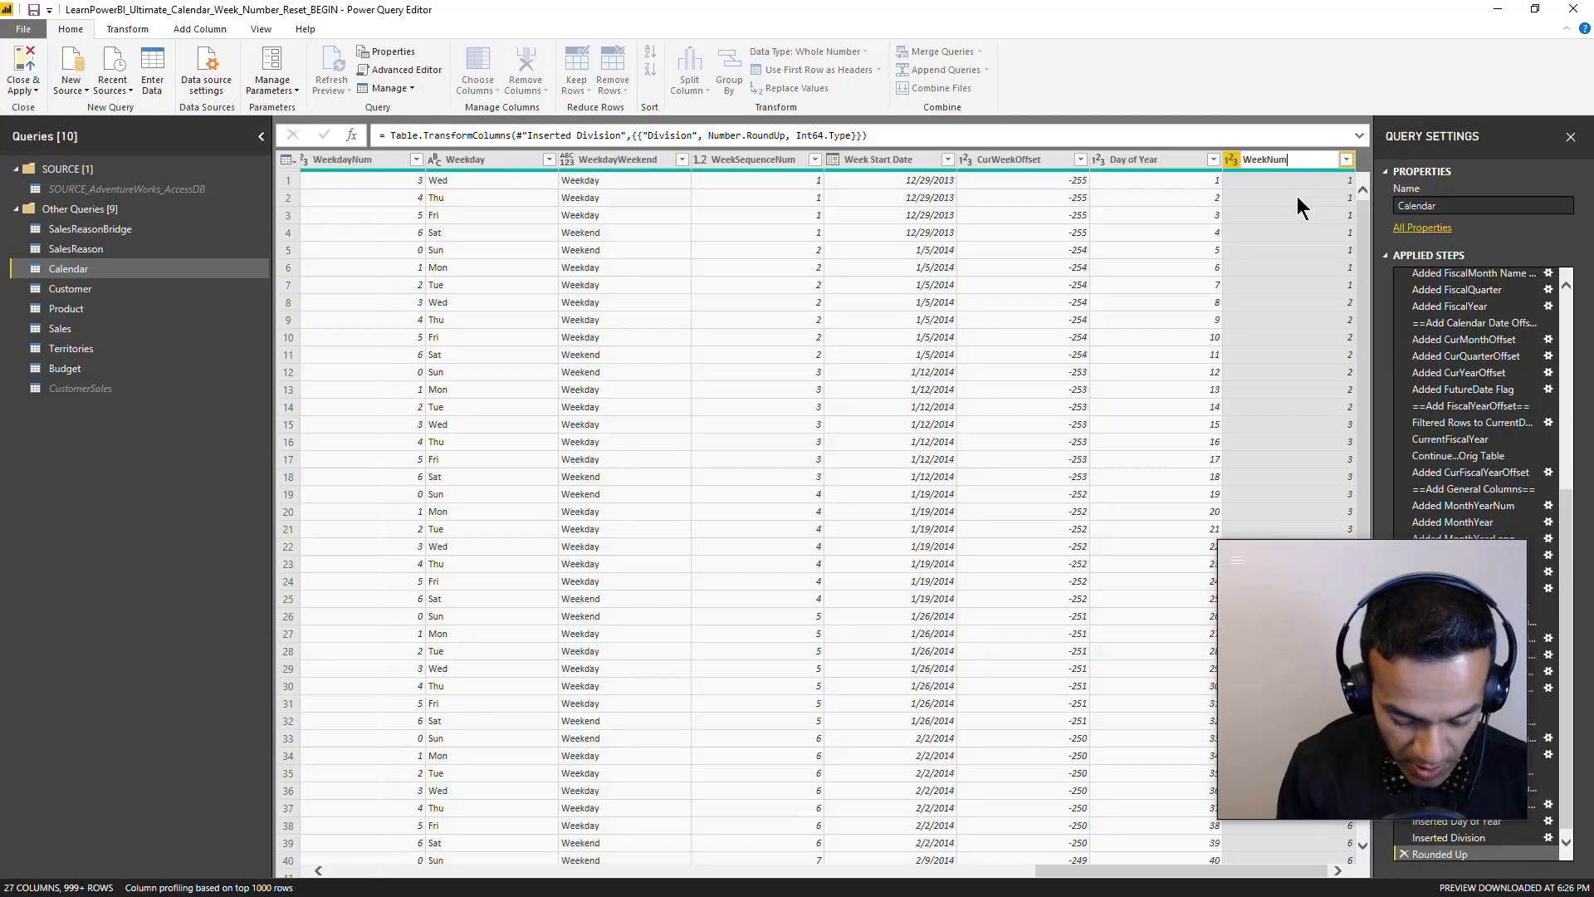
text( (based o)
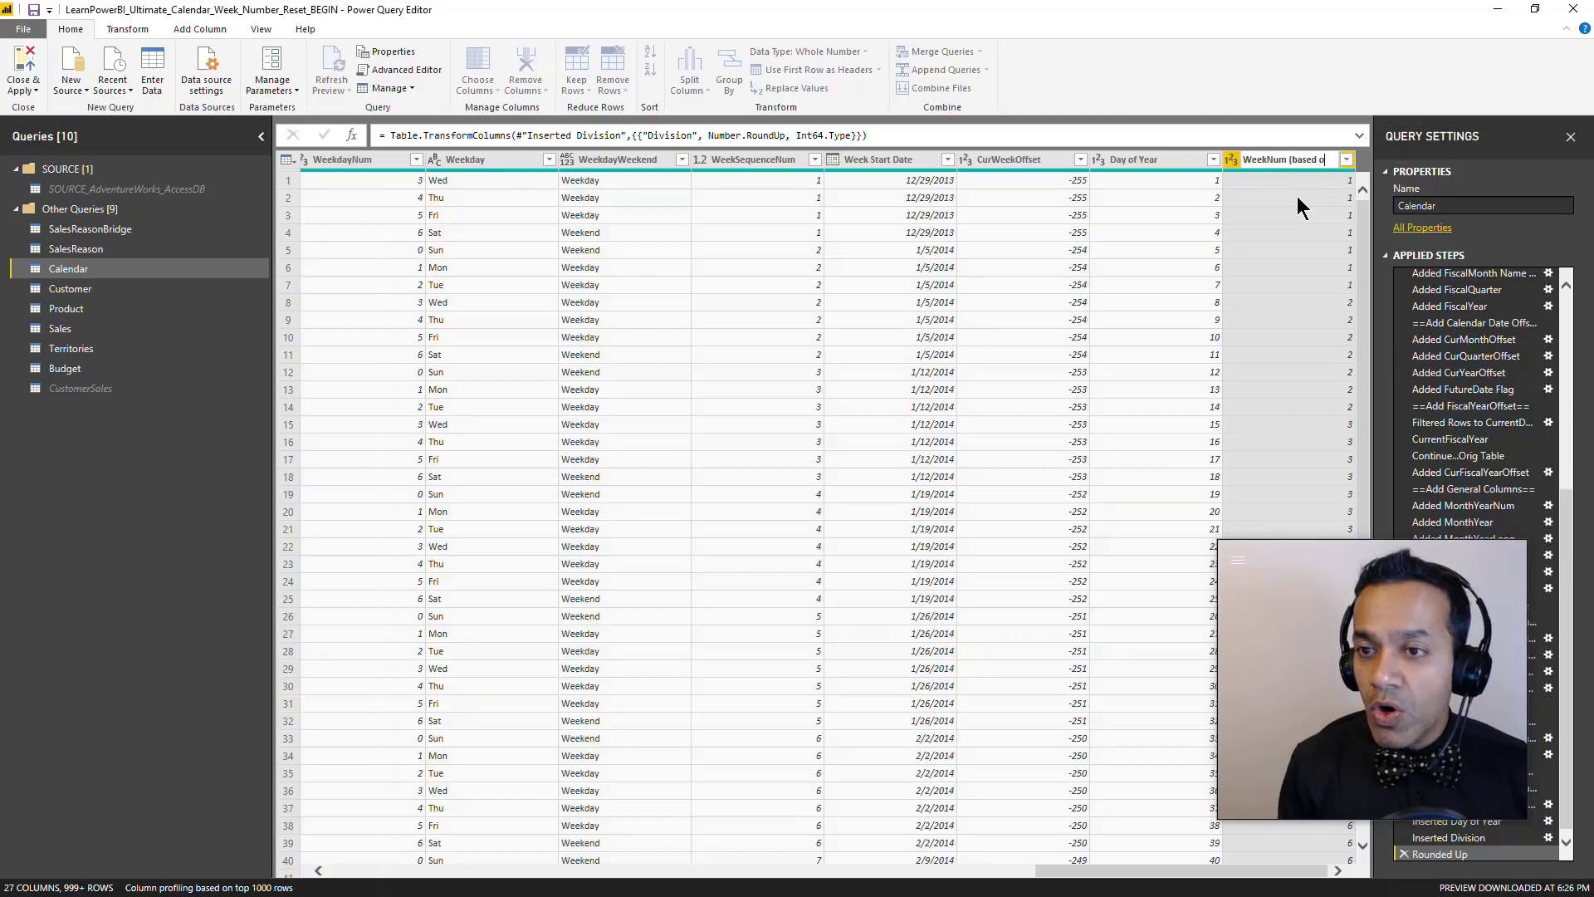
text(n Day of Year))
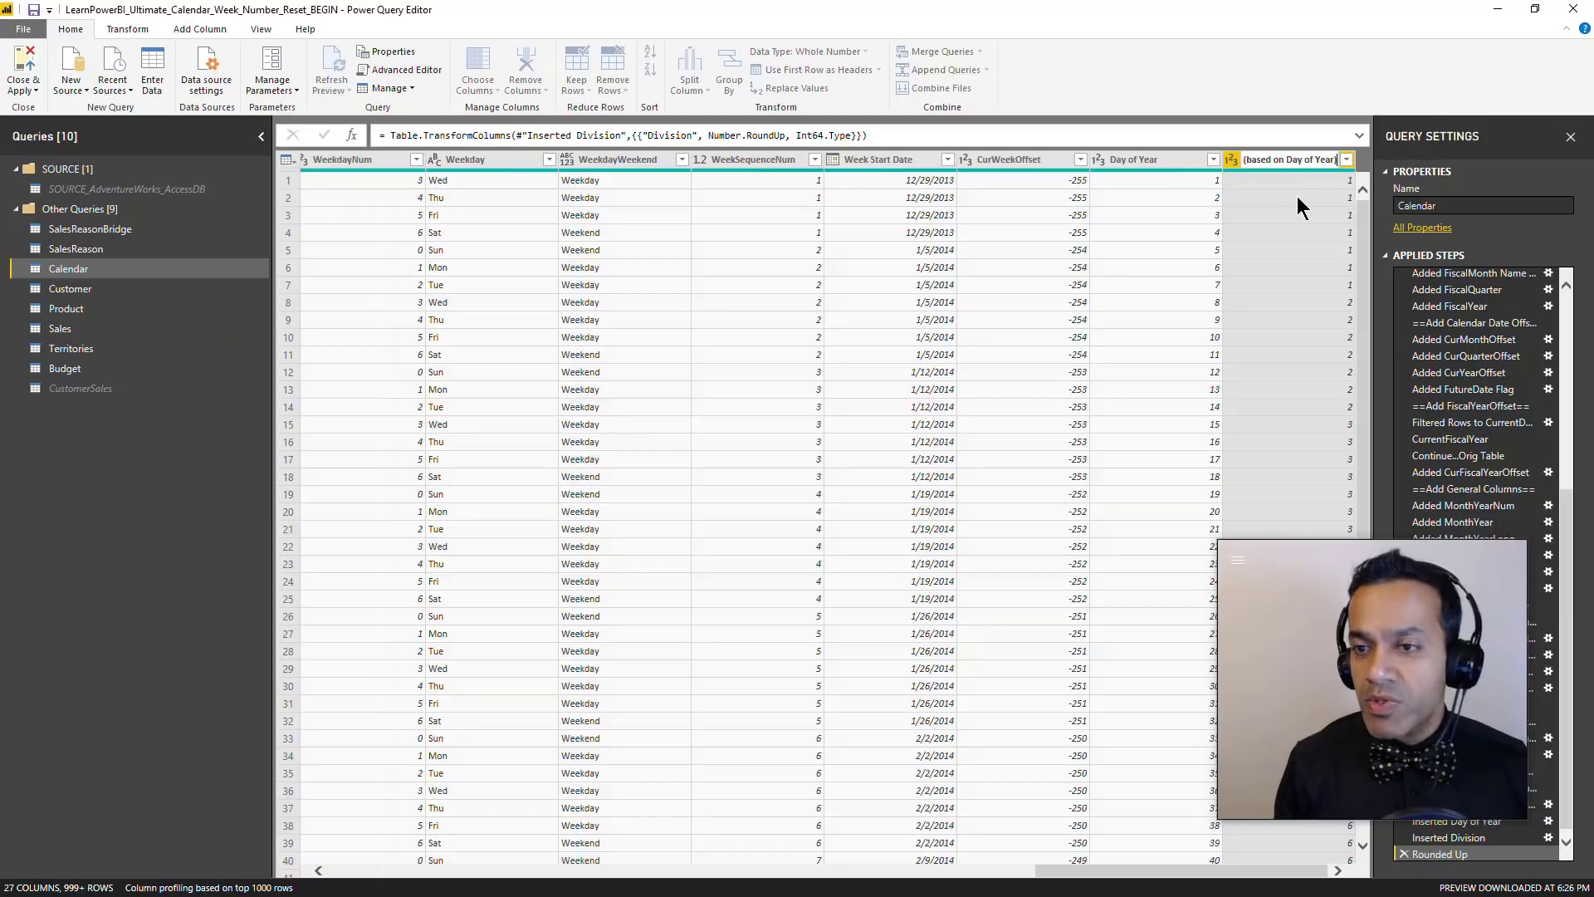
key(Return)
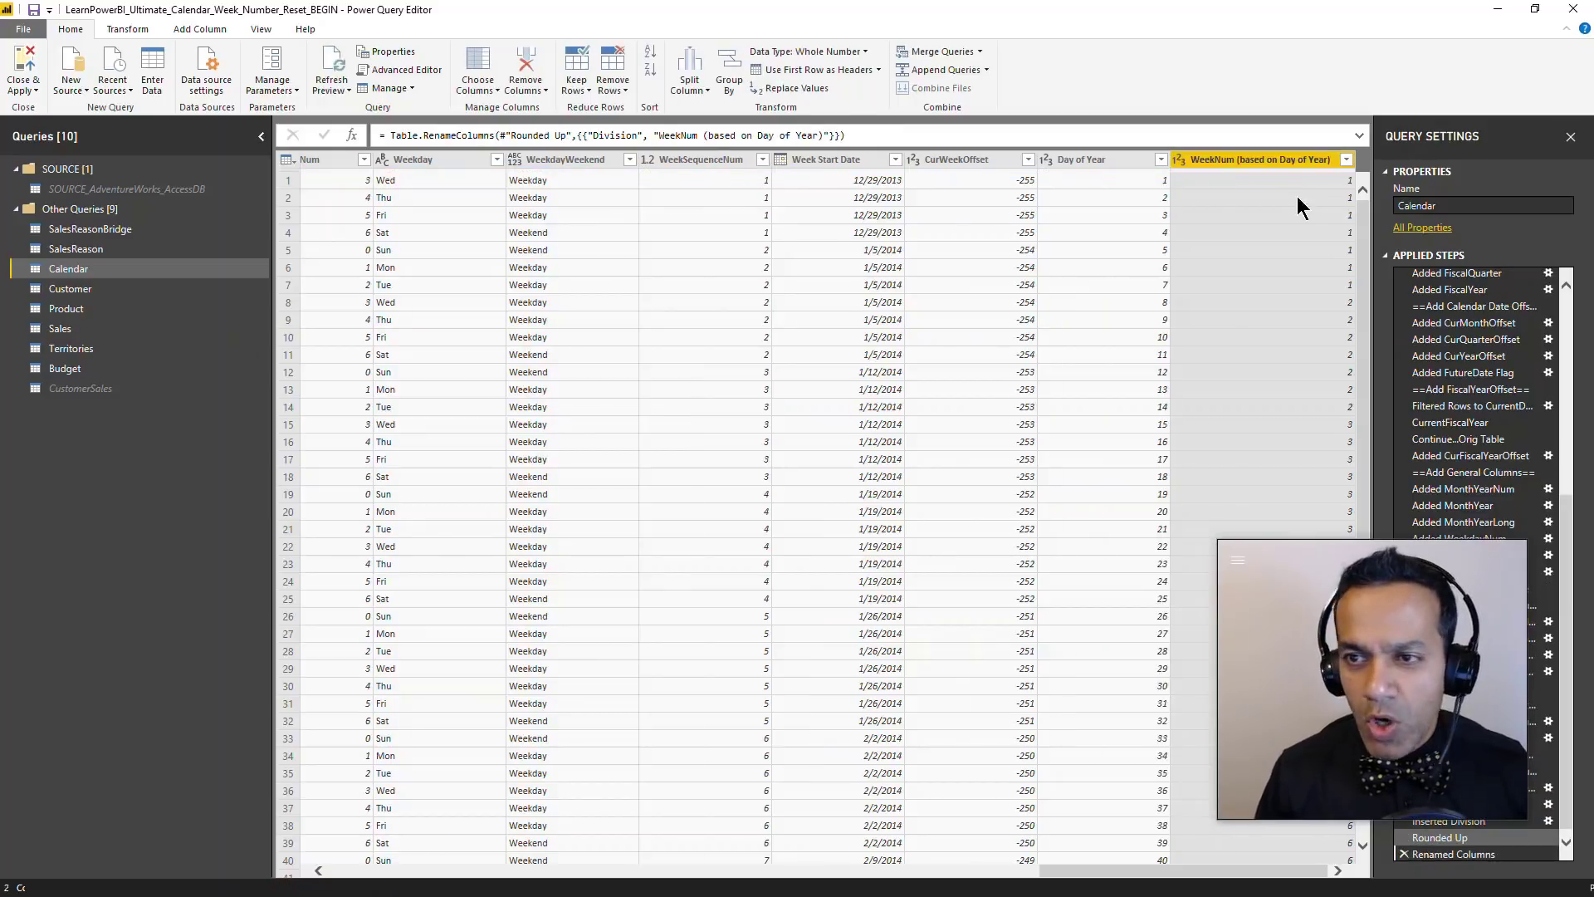
click(30, 61)
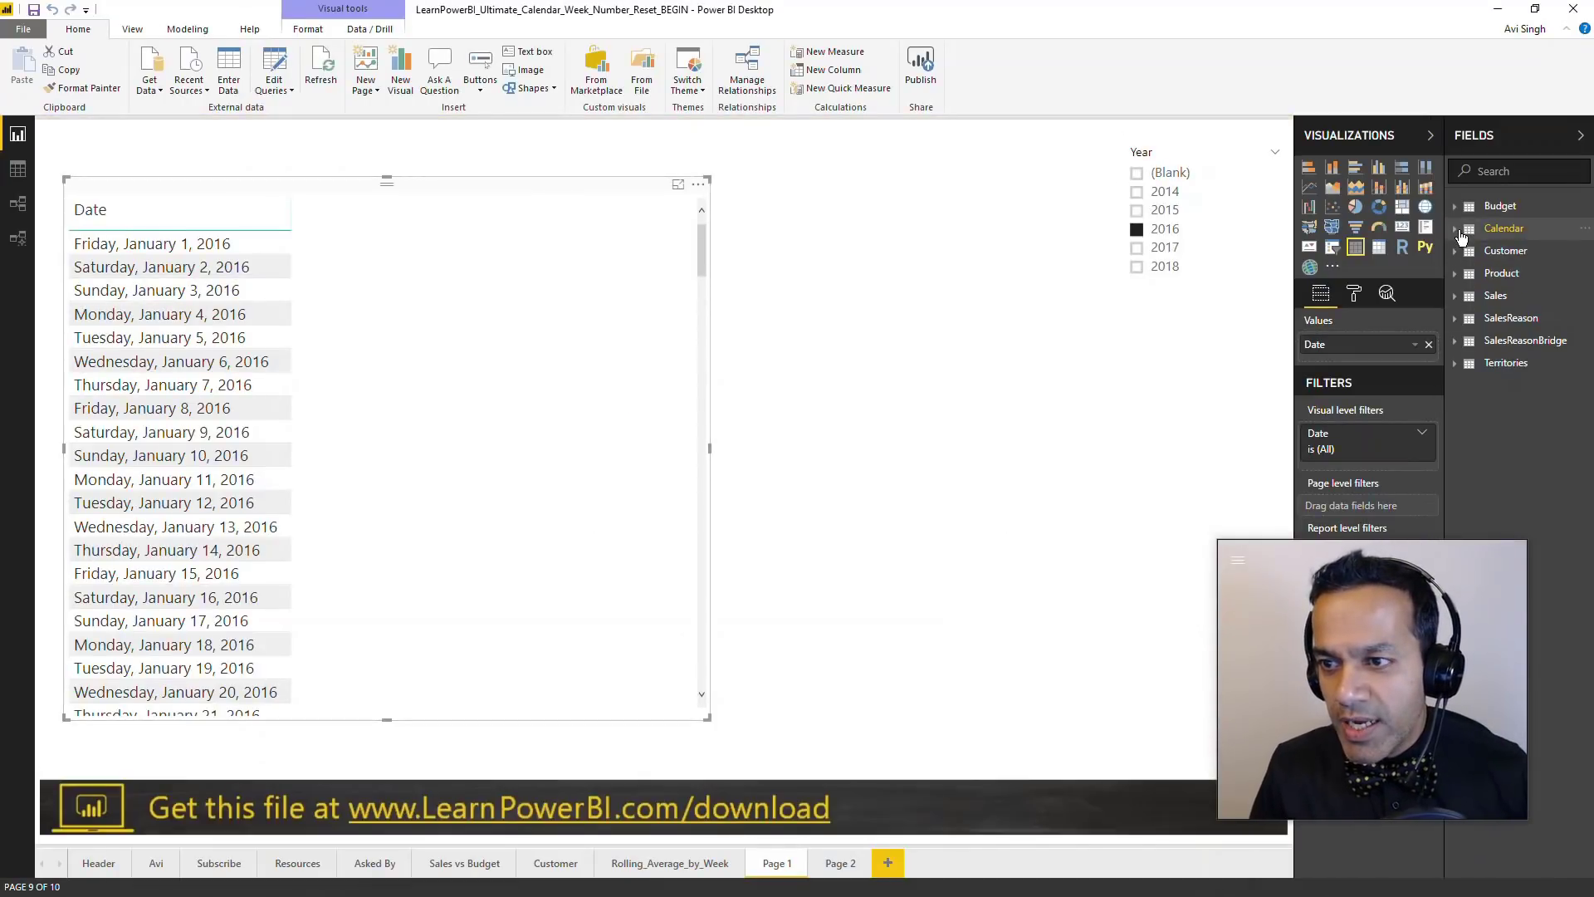
Step: Add the Calendar field WeekNum (based on Day of Year) to the date table
click(1503, 227)
drag(1456, 562, 1217, 501)
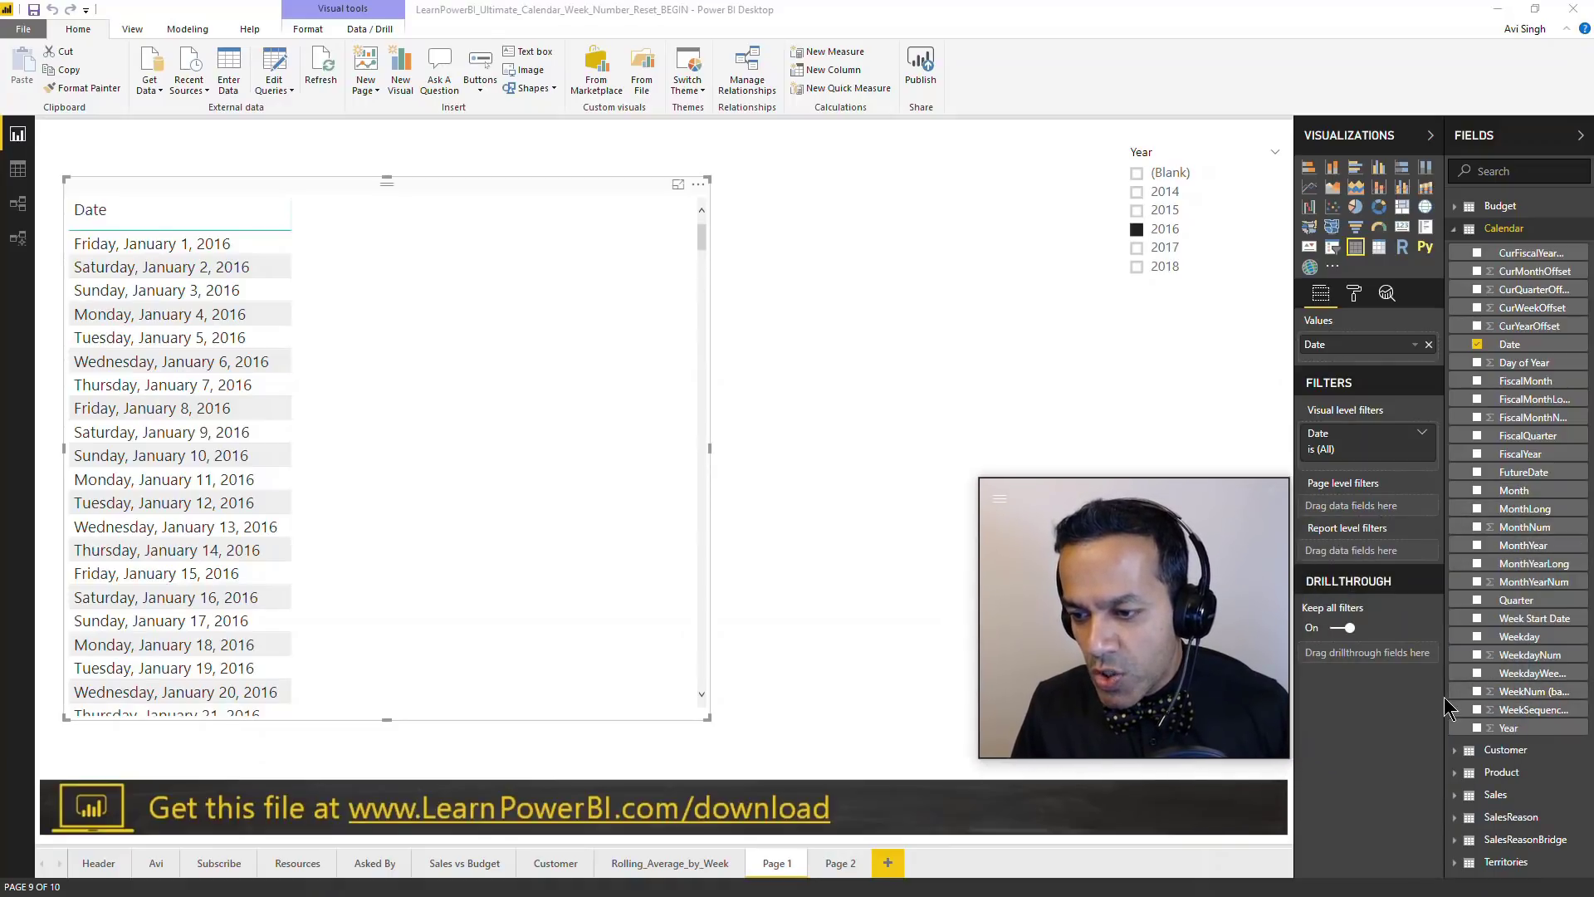
drag(1443, 695, 561, 521)
click(1094, 210)
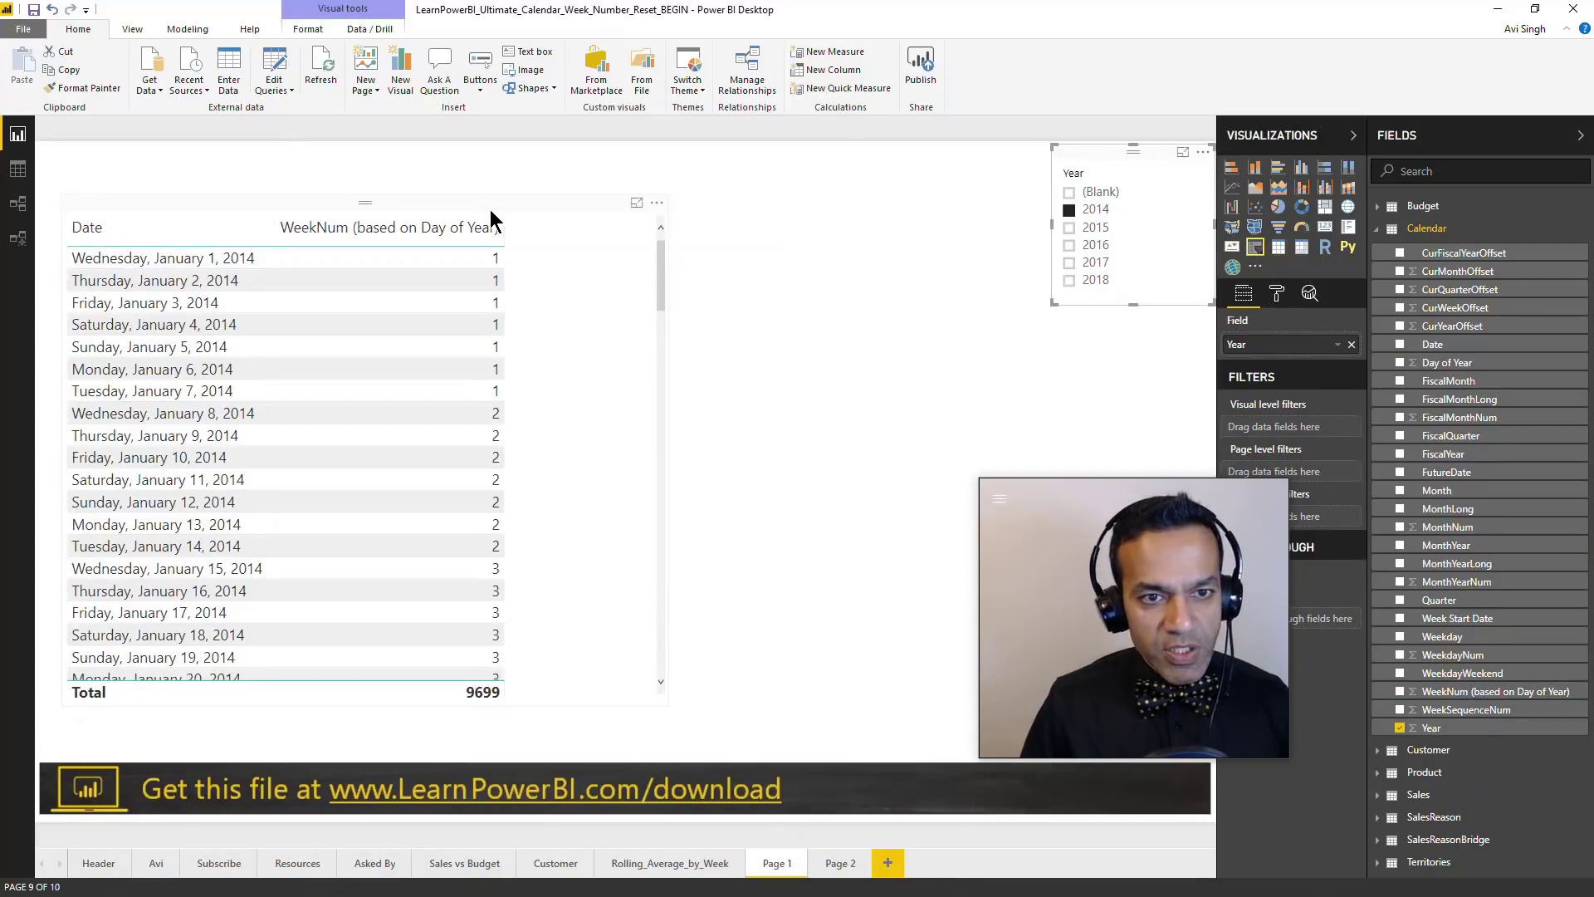
drag(491, 217, 500, 185)
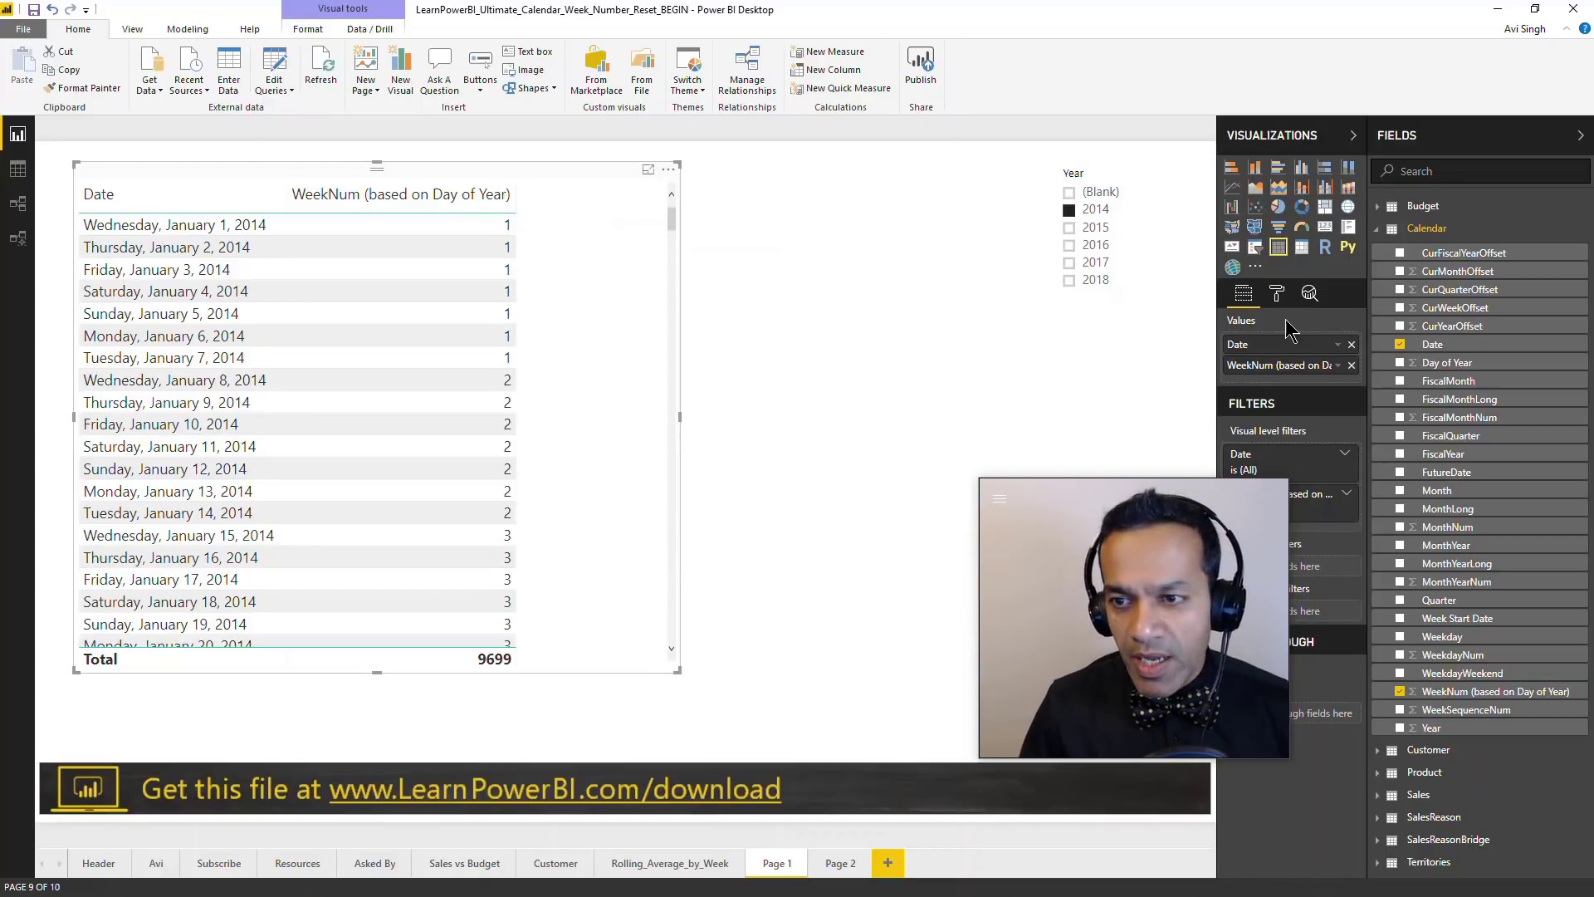
Step: Turn off the table's Totals and filter the Year slicer to 2015
click(1277, 293)
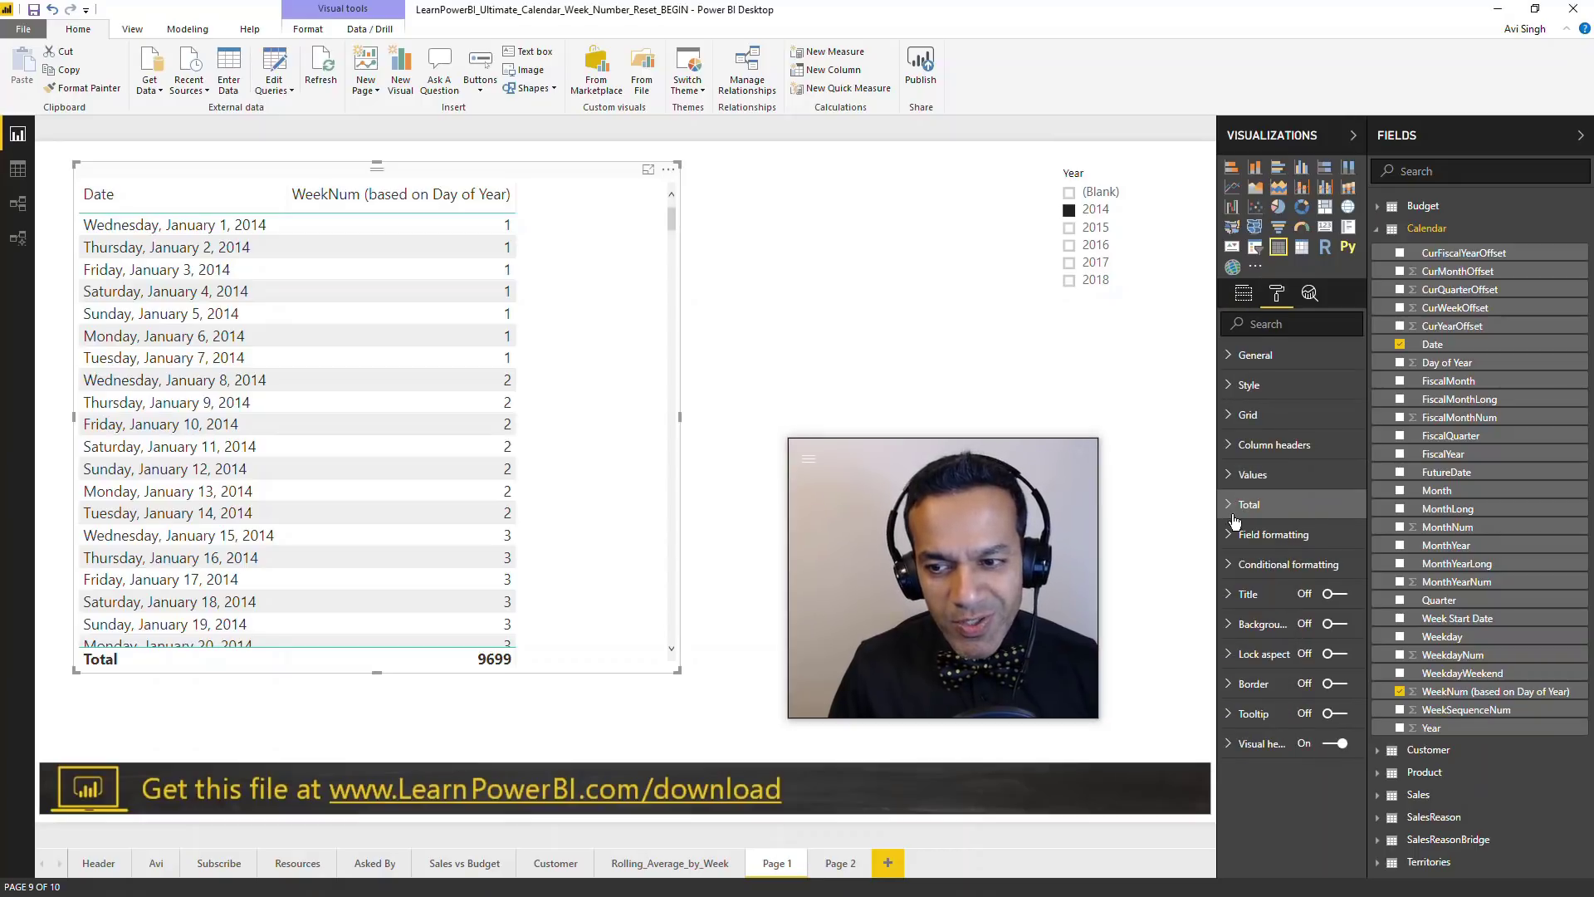
click(1234, 520)
click(1268, 553)
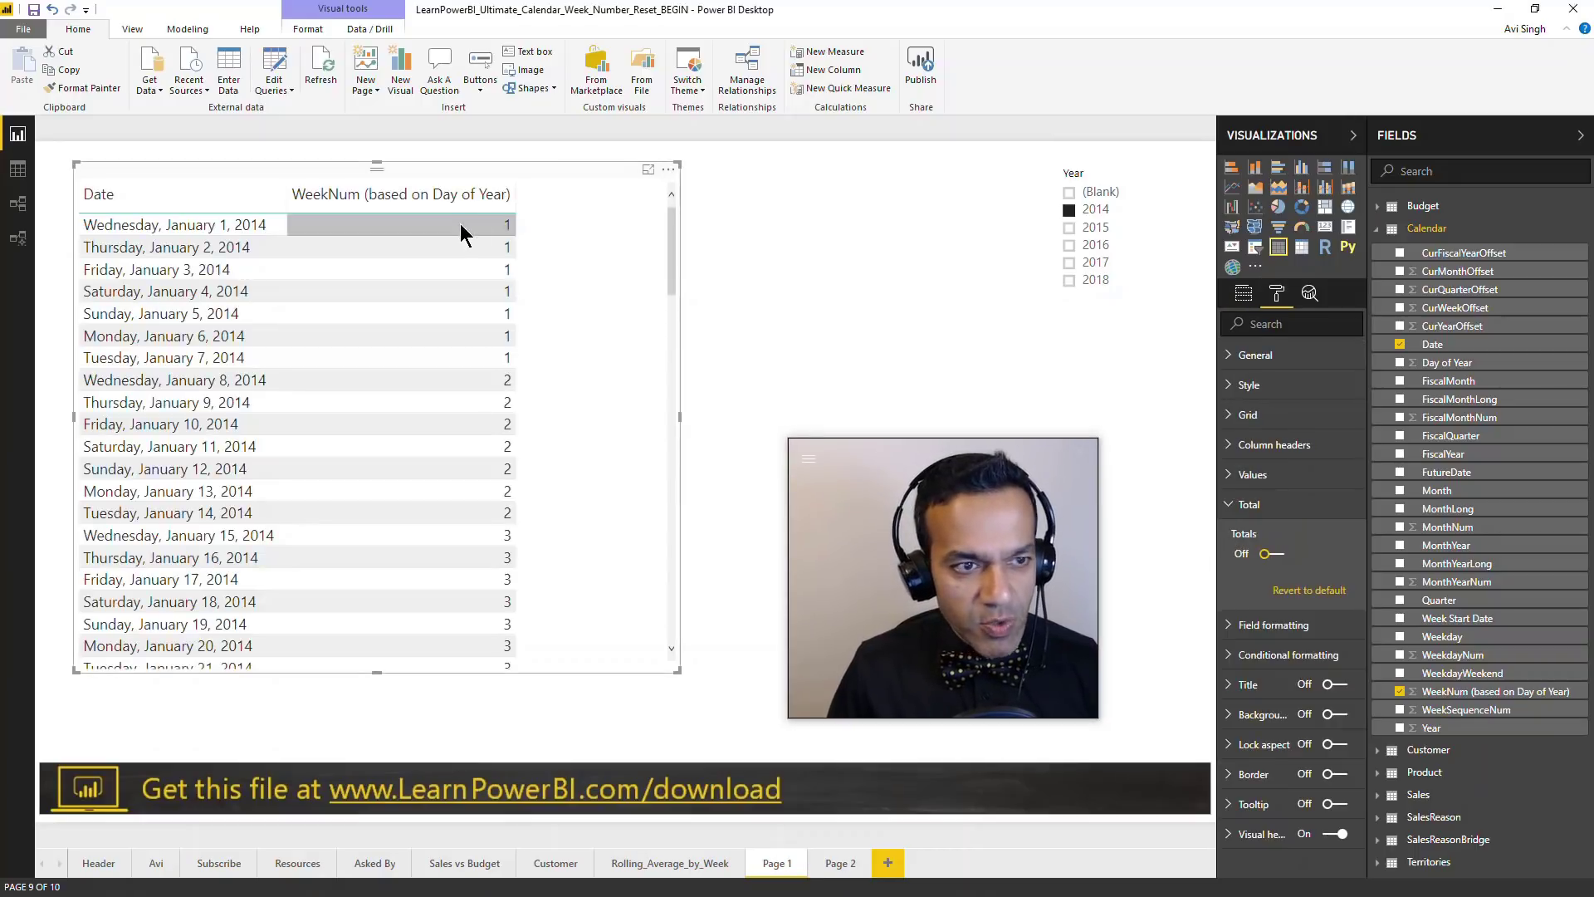
click(1102, 227)
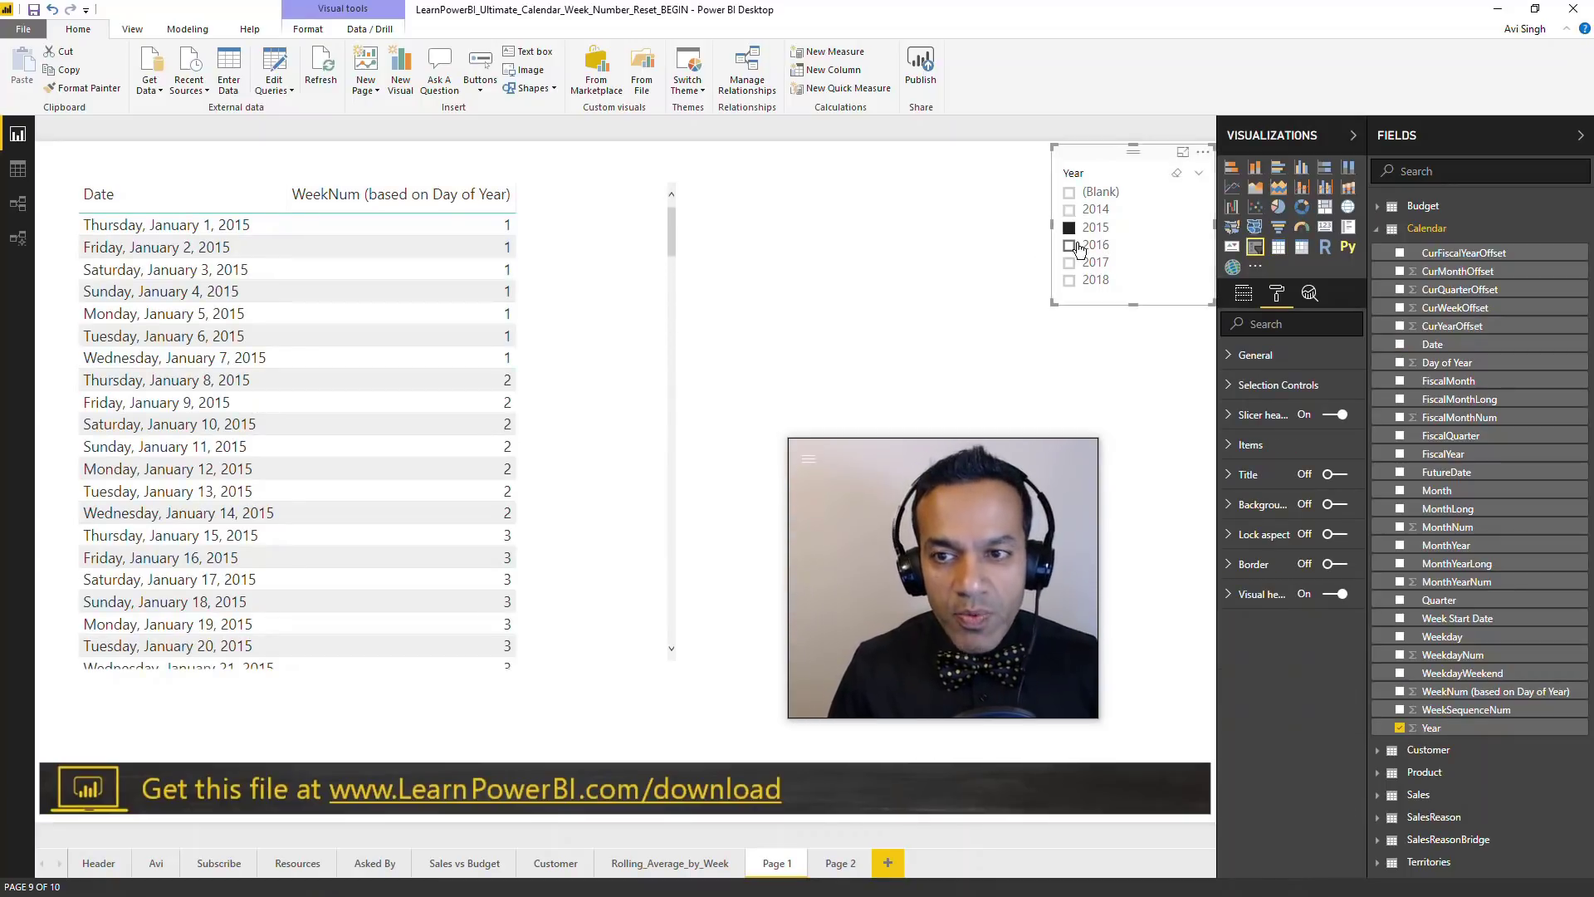
click(1075, 246)
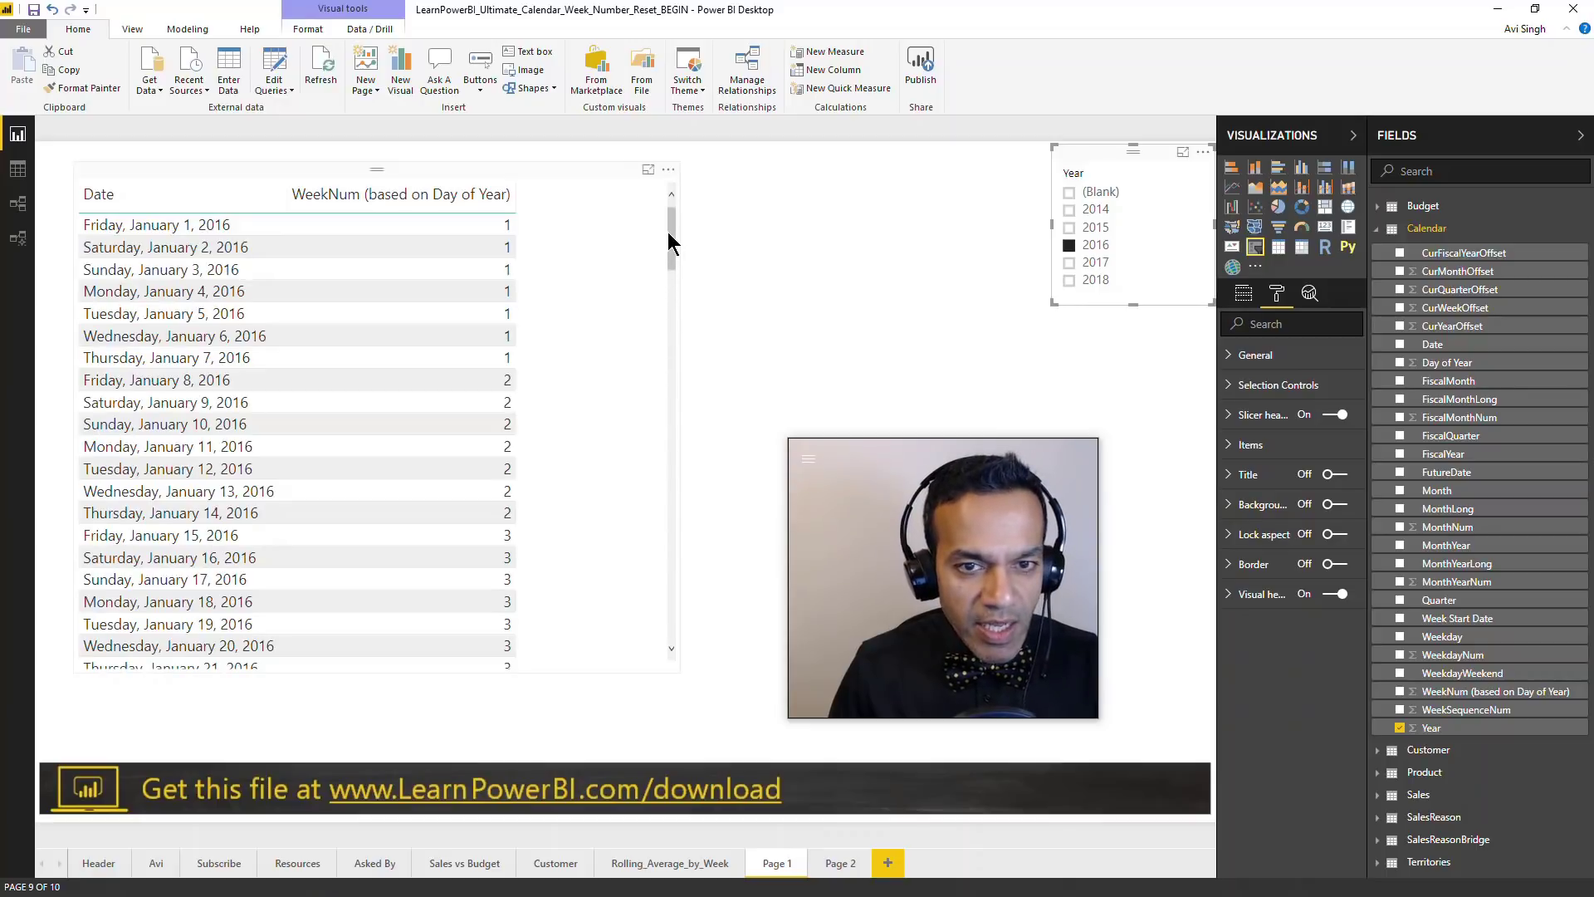
drag(671, 242, 671, 674)
drag(672, 552, 671, 220)
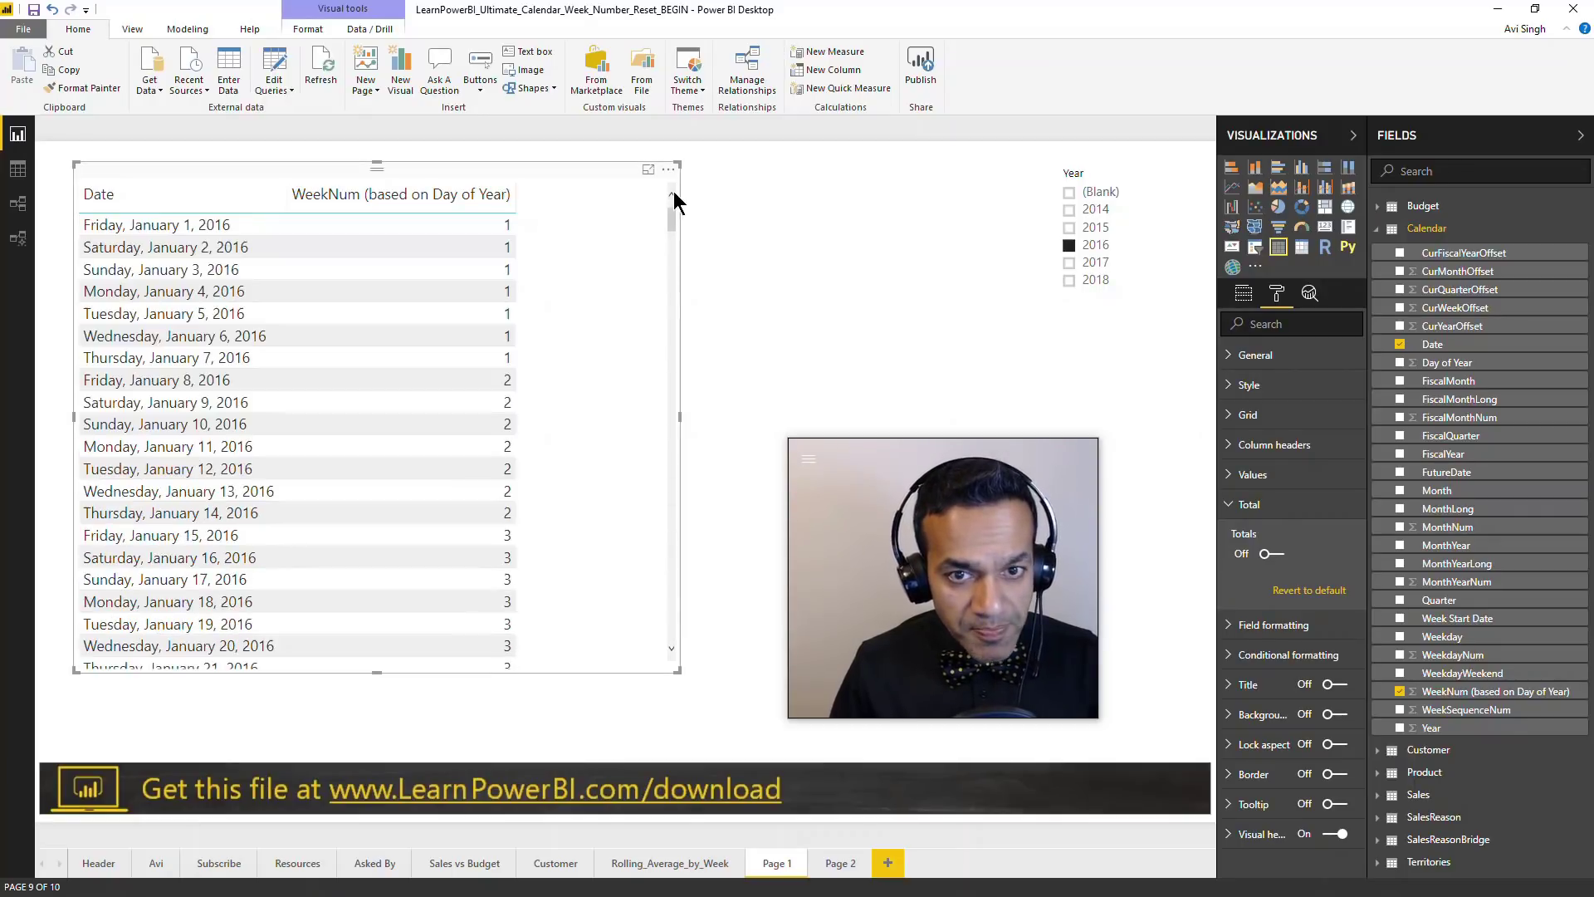
click(1089, 267)
click(1094, 209)
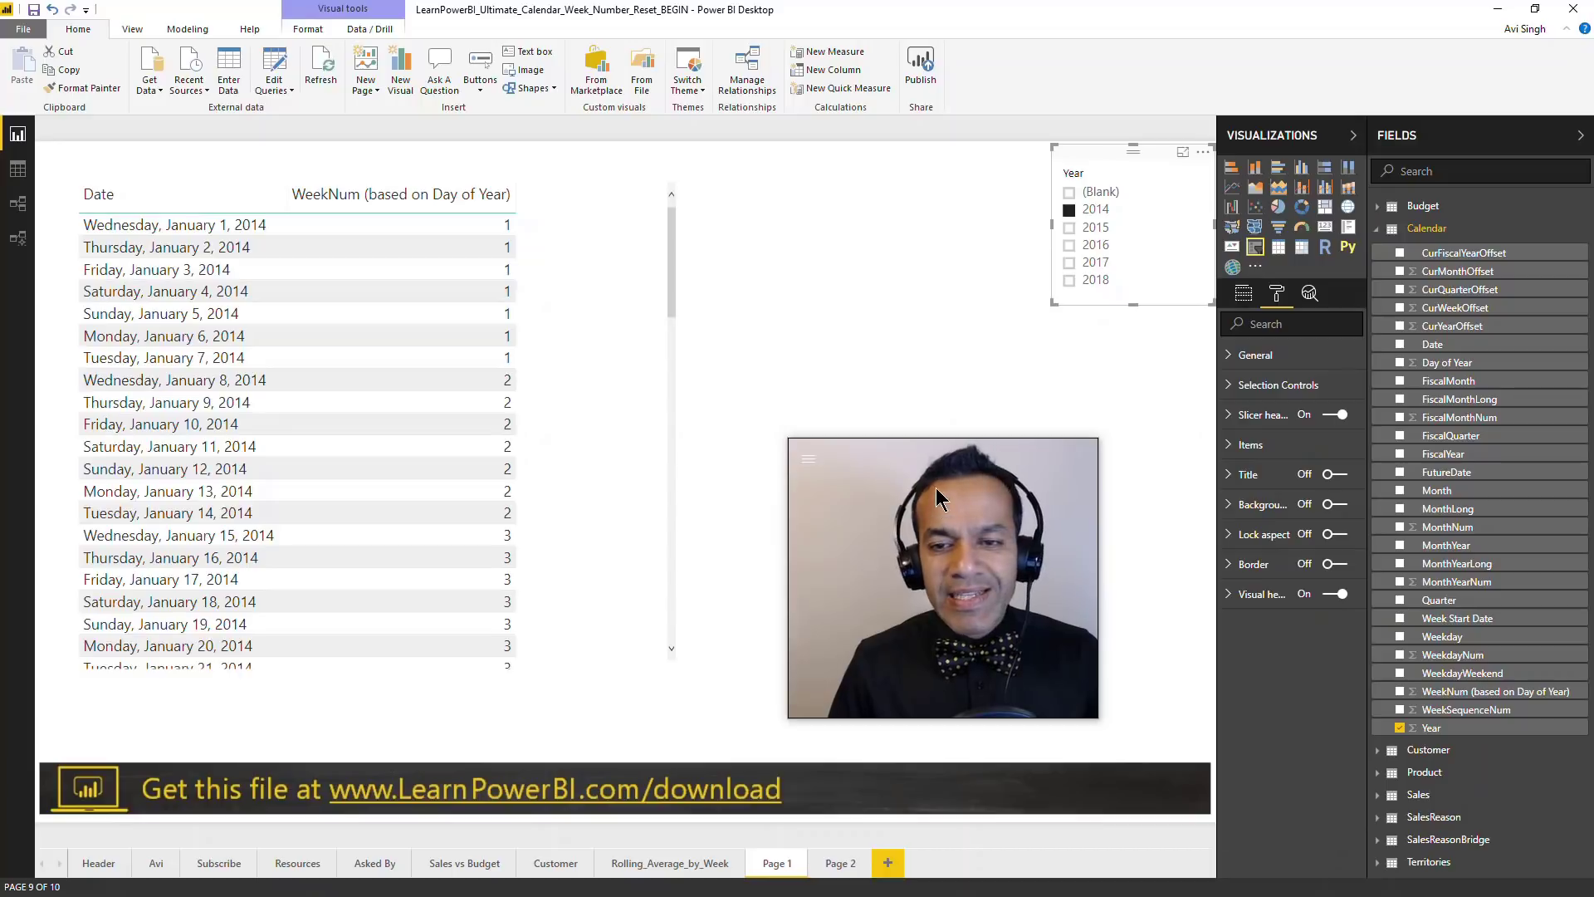
drag(935, 487, 1358, 456)
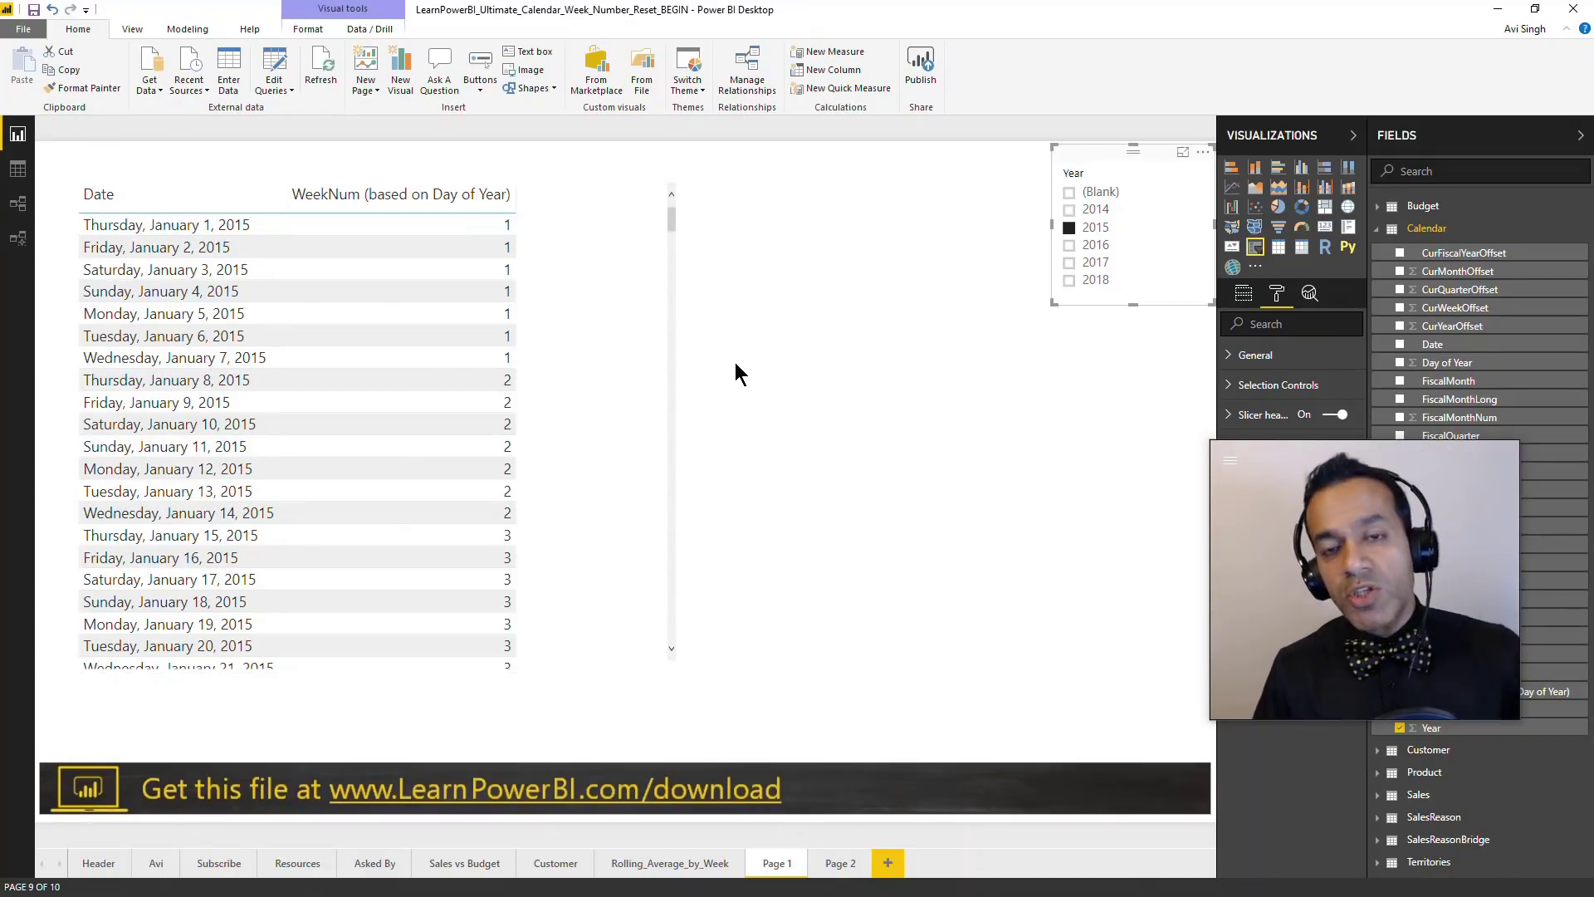
Step: On Page 2, view the WeekSequenceNum table filtered to 2014, then 2015
click(841, 863)
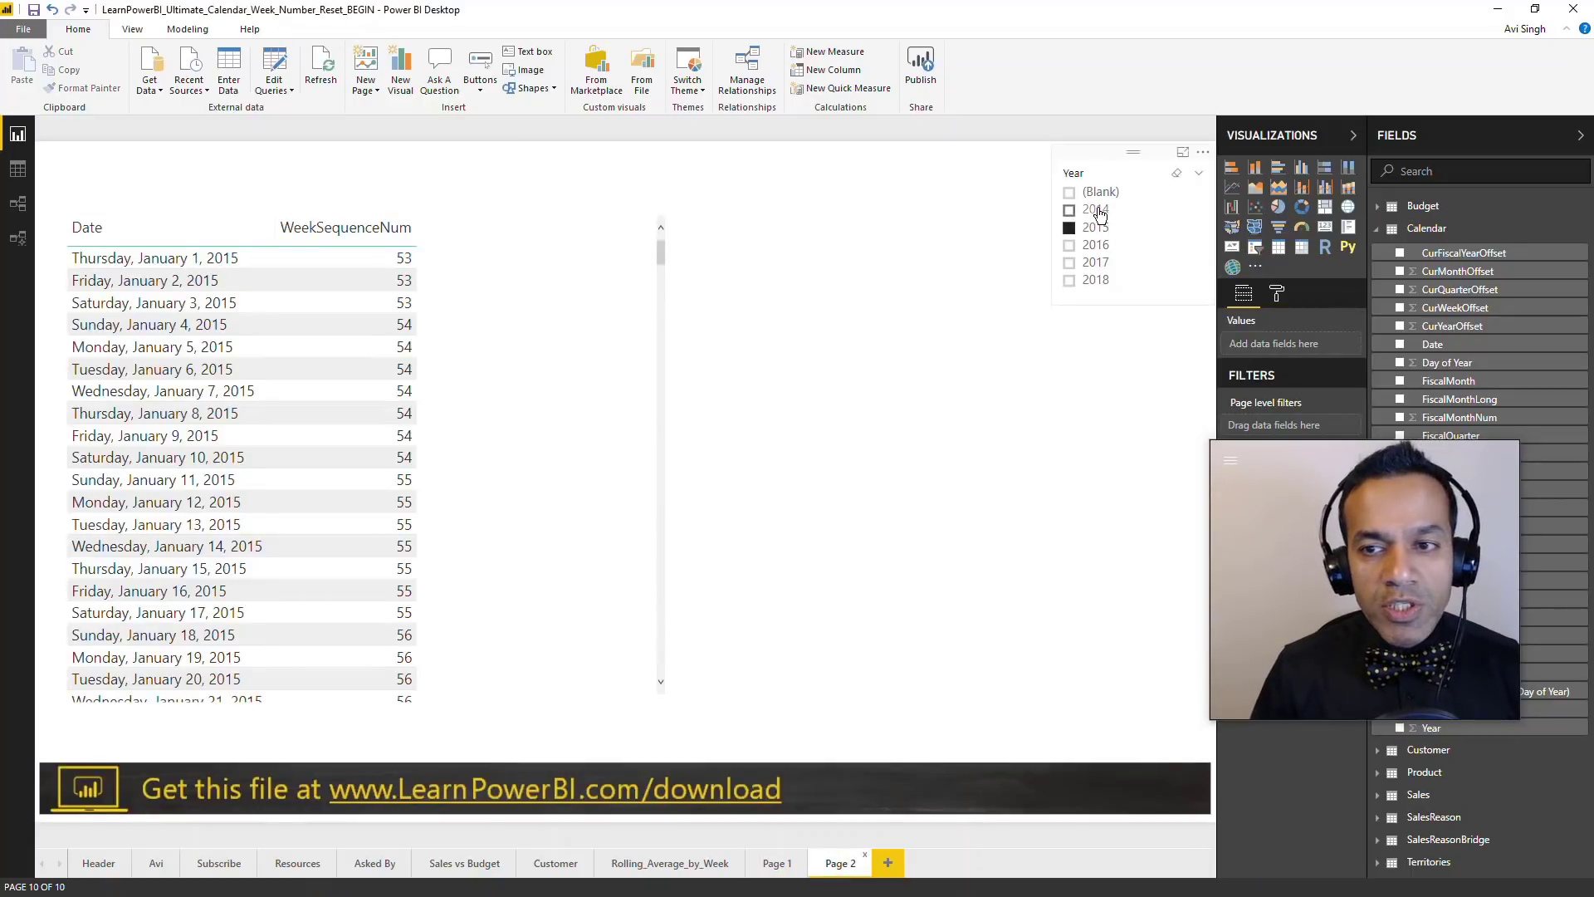
click(1096, 210)
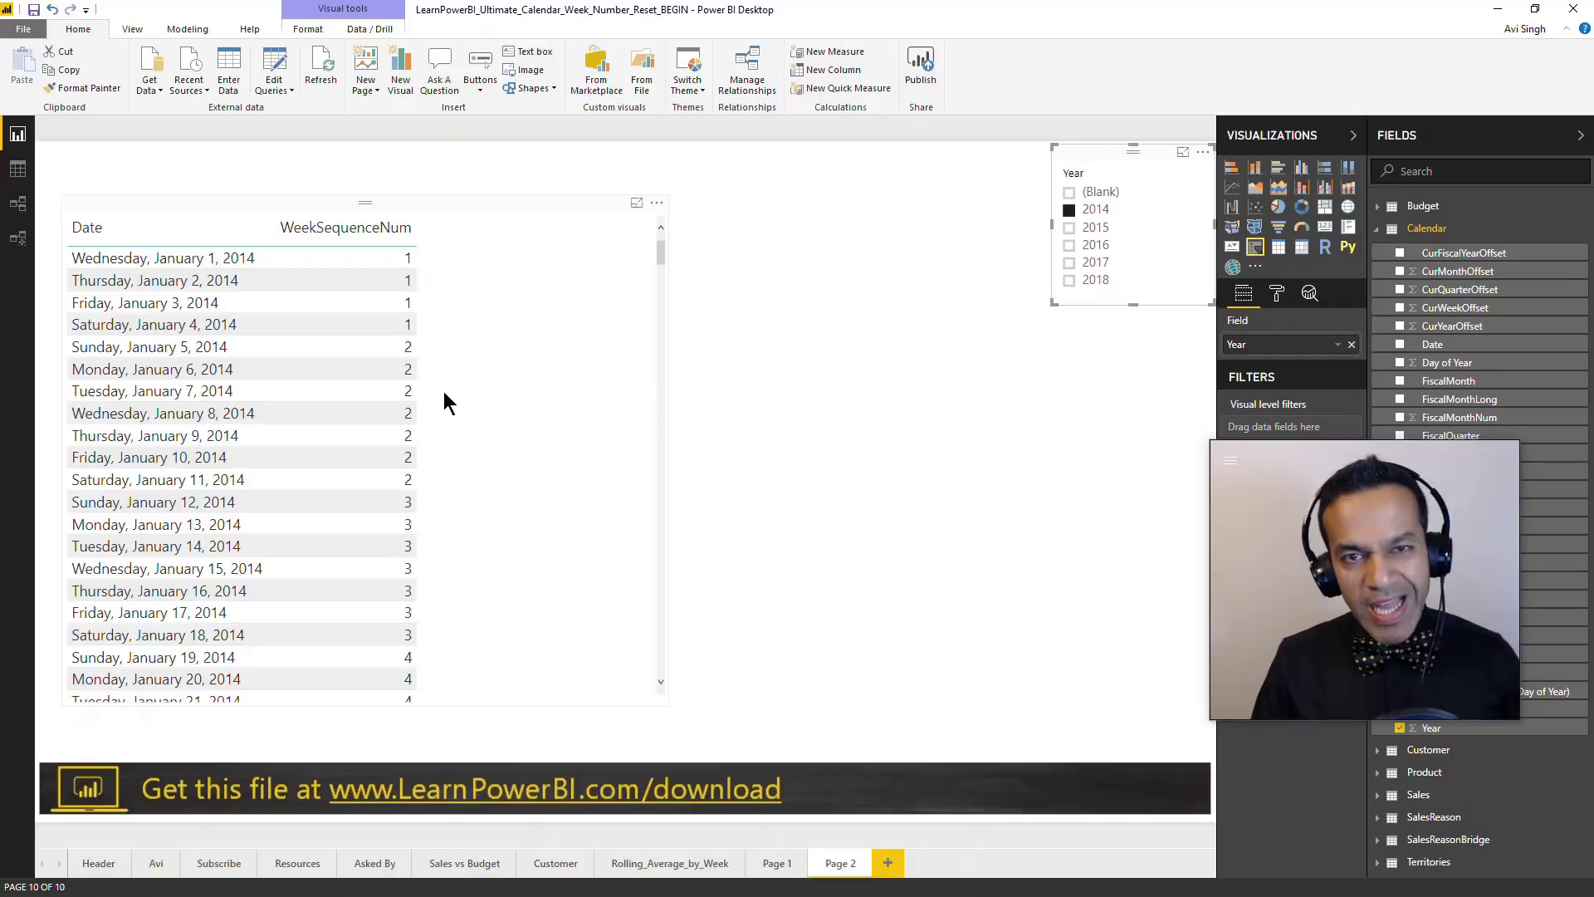
click(1097, 228)
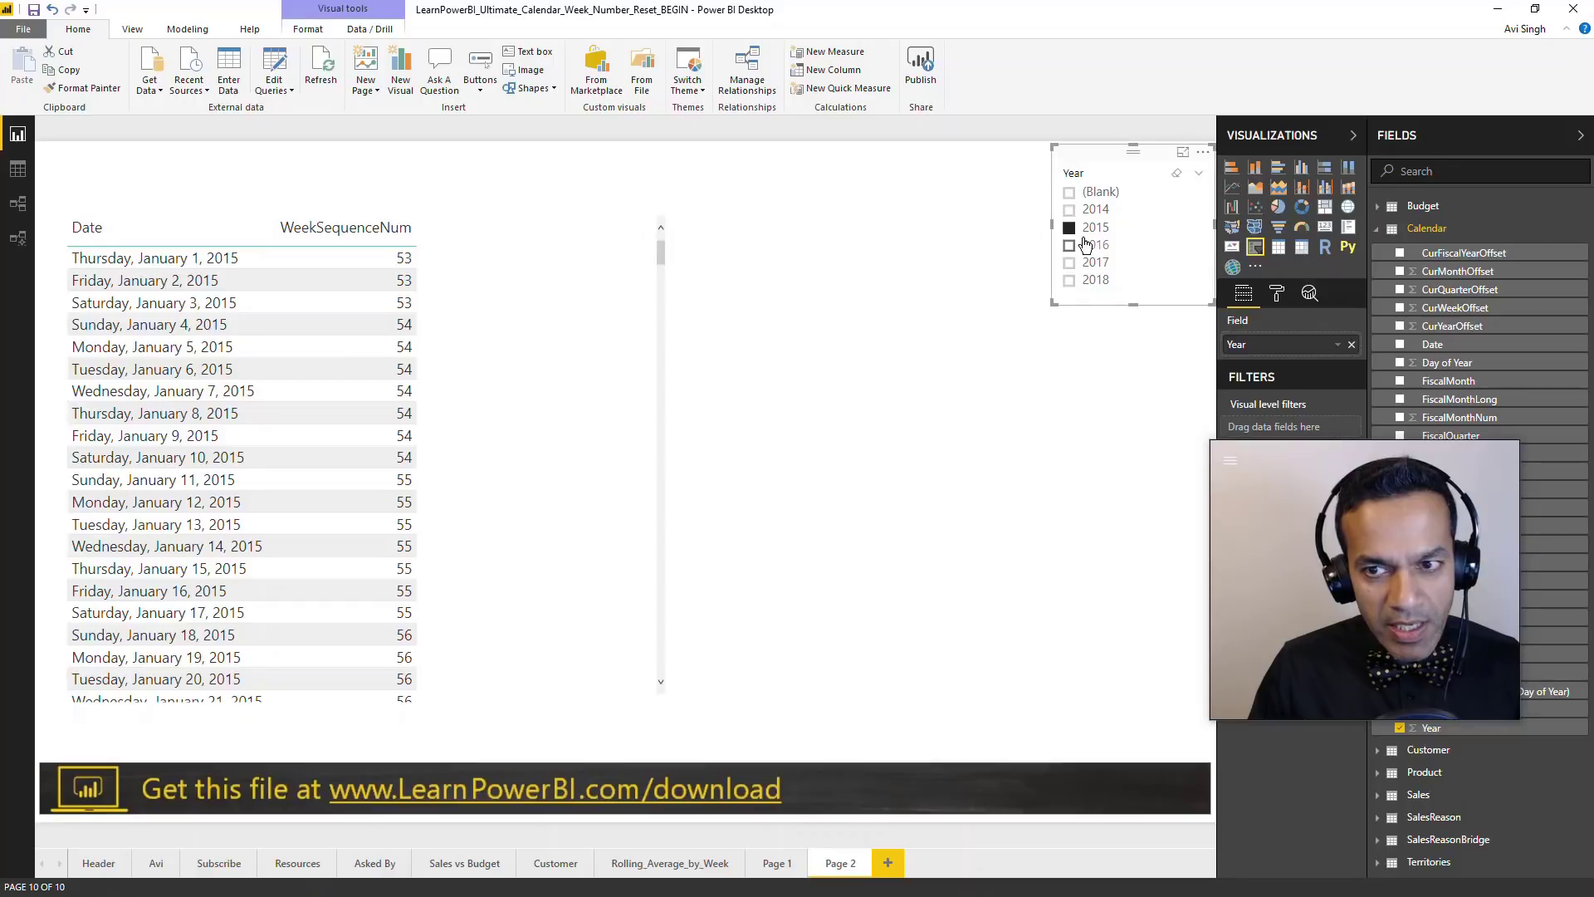
mouse_move(665, 266)
mouse_down()
mouse_move(654, 462)
mouse_move(630, 526)
mouse_move(662, 526)
mouse_move(664, 249)
mouse_up()
click(631, 525)
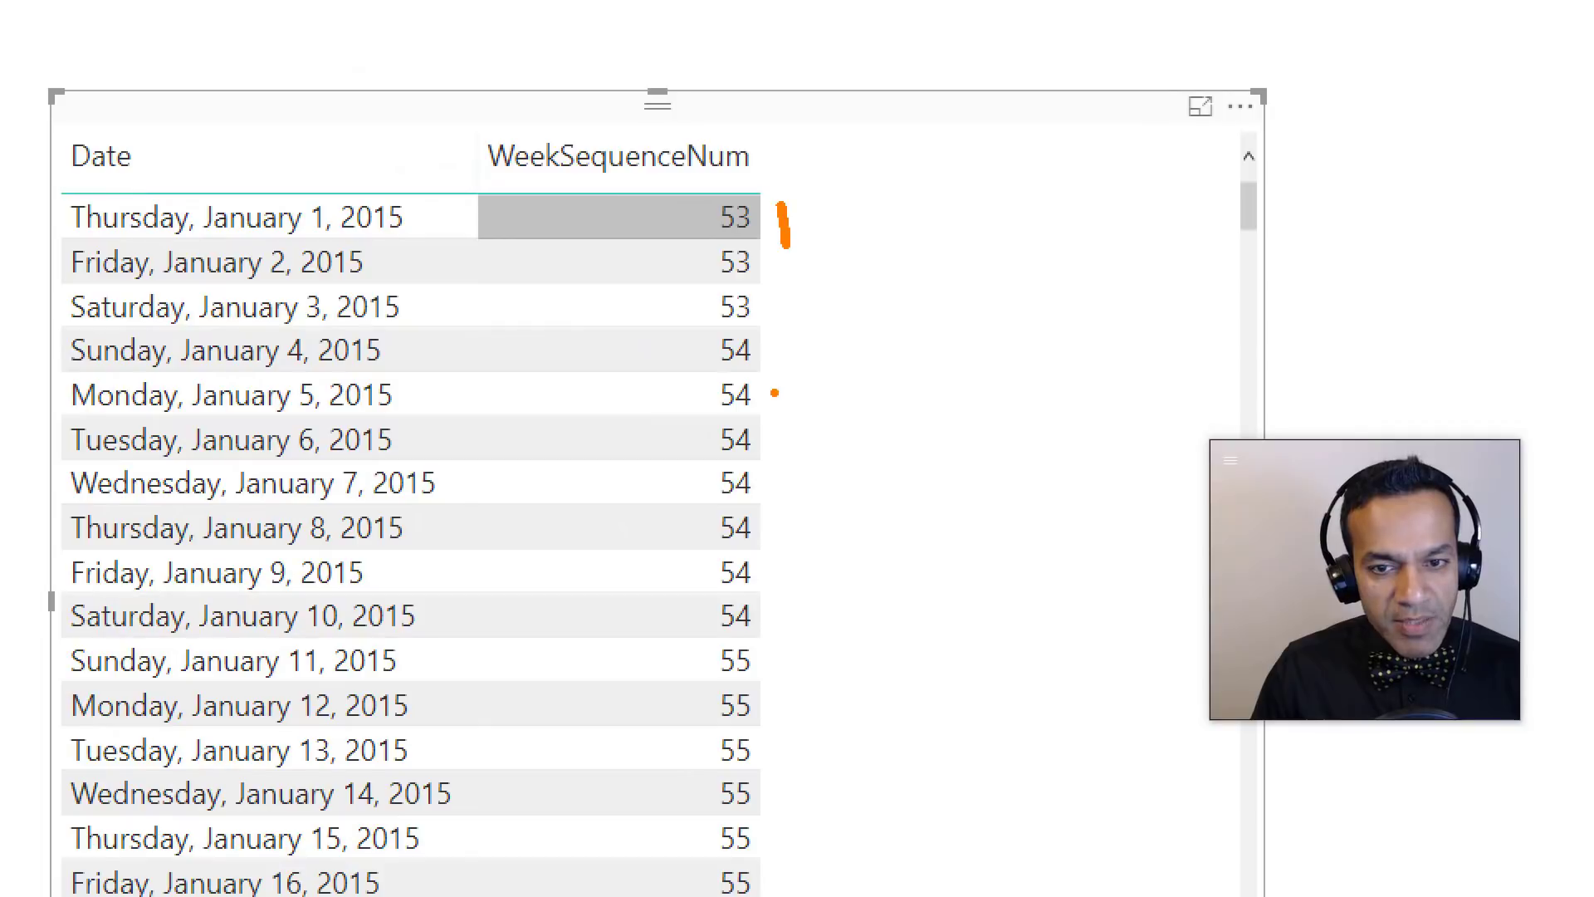
Step: Open the Power Query Editor with Edit Queries
drag(826, 404, 829, 415)
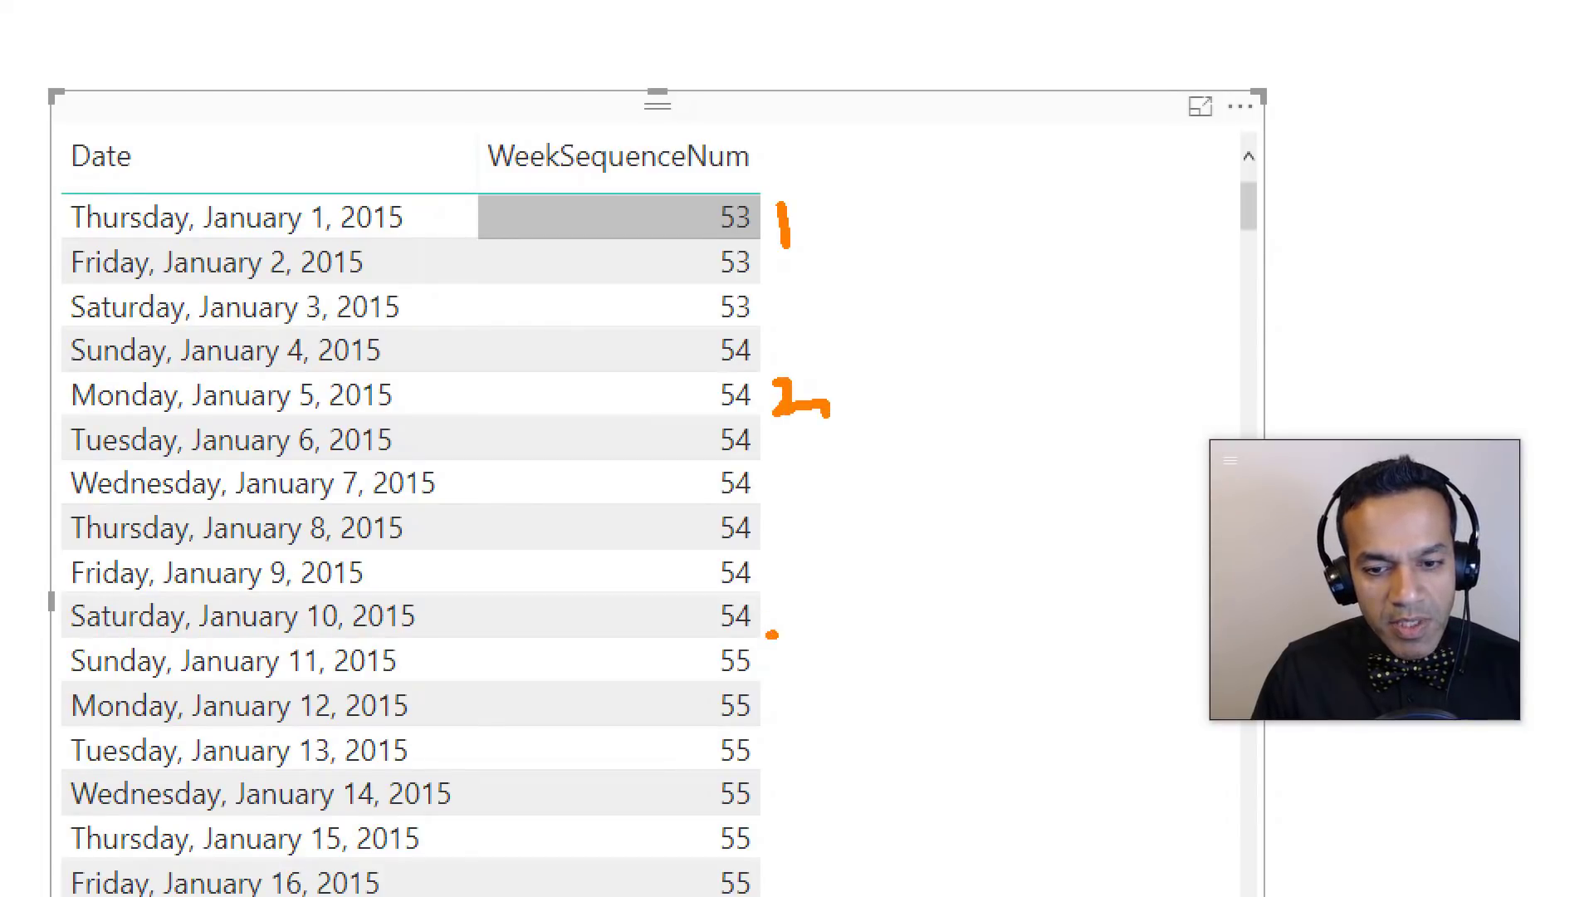
drag(871, 660, 805, 698)
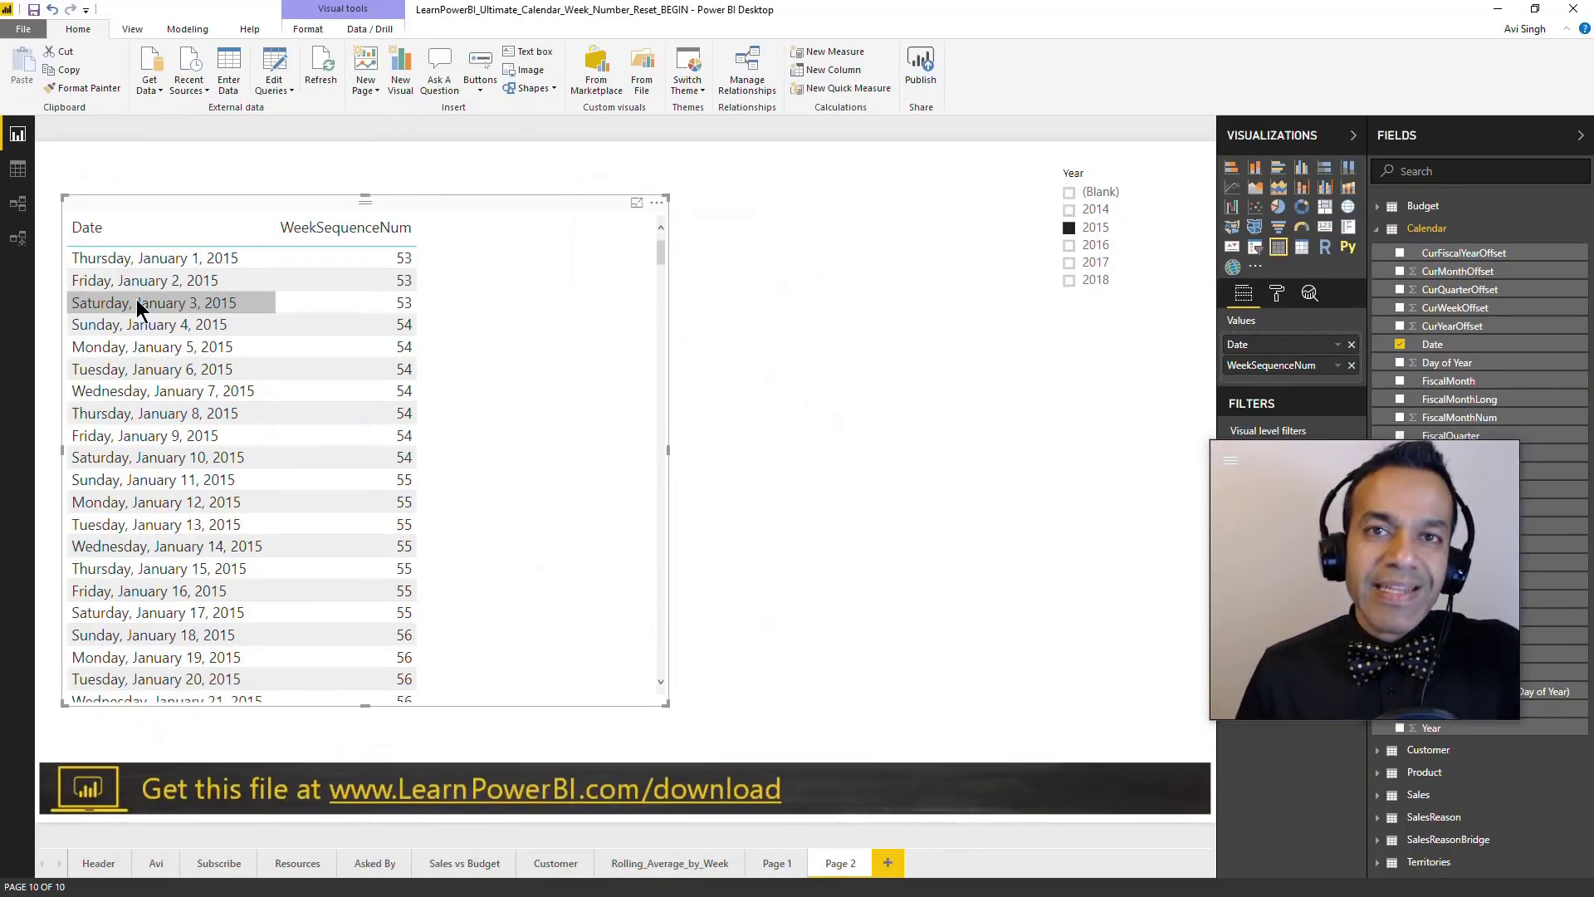
click(274, 68)
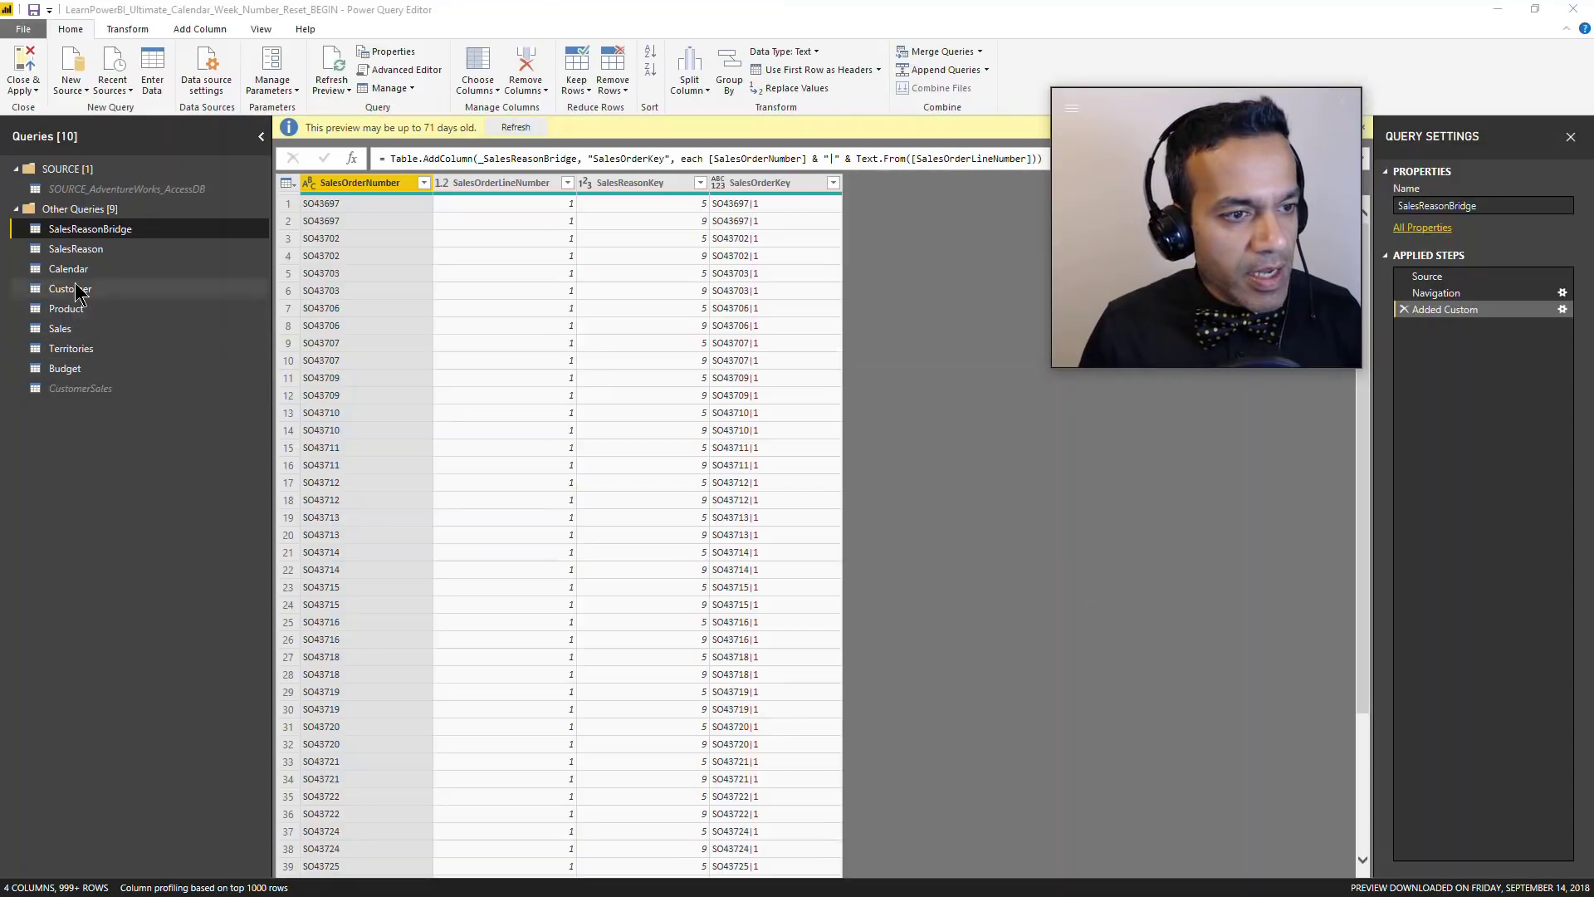
Step: In the Calendar query, insert a step after Added Custom CurWeekOffset named ==New Week Number==
click(79, 273)
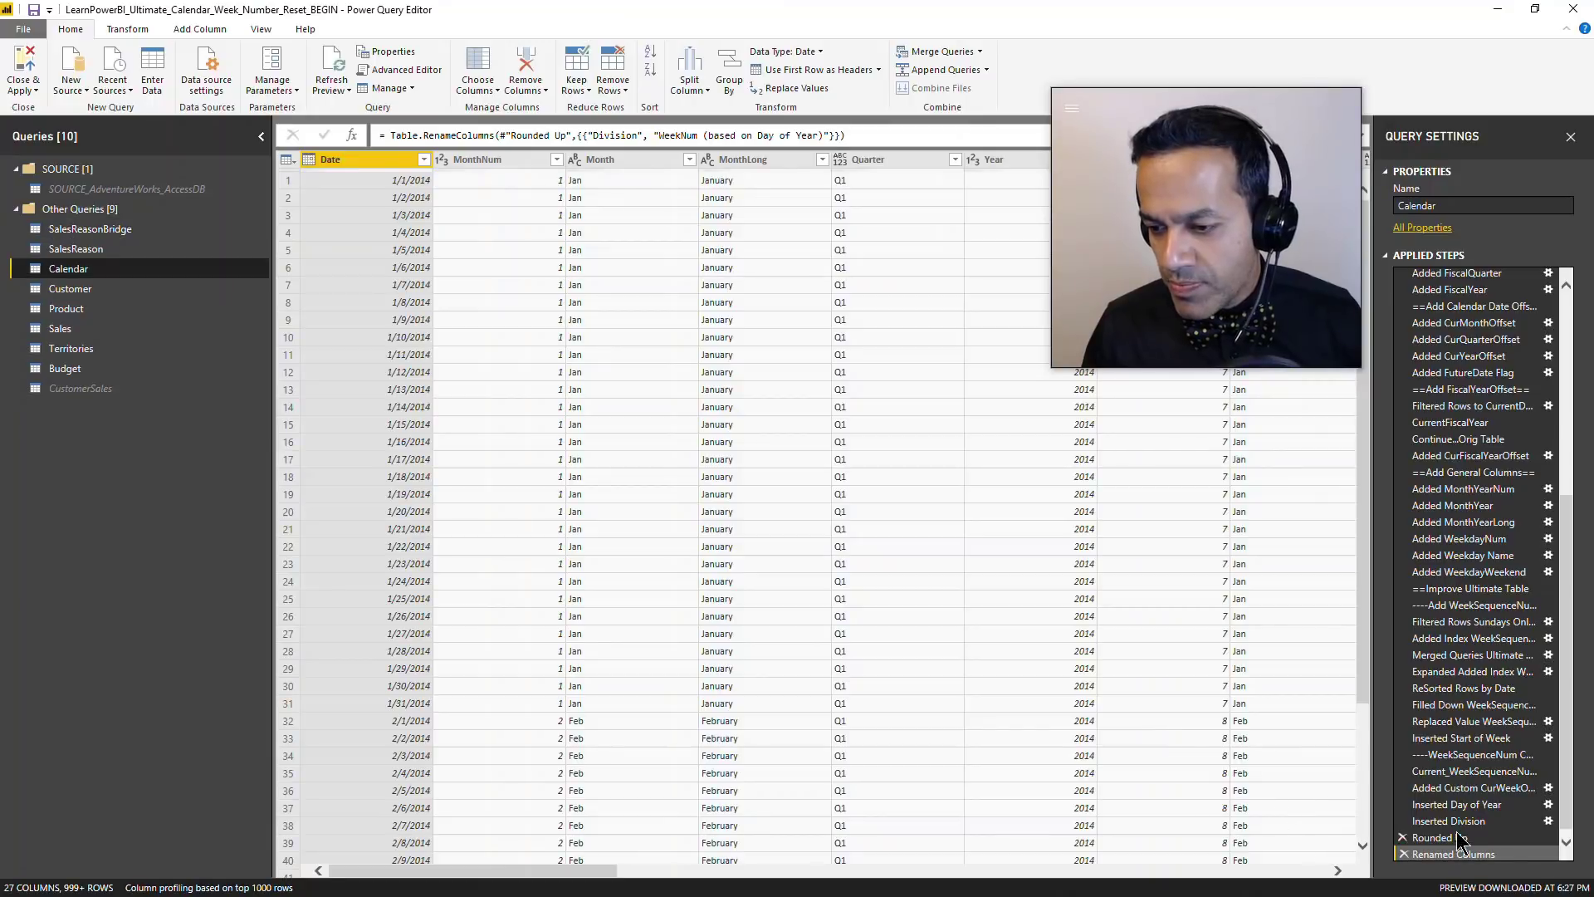
drag(1473, 797, 1470, 785)
right_click(1470, 784)
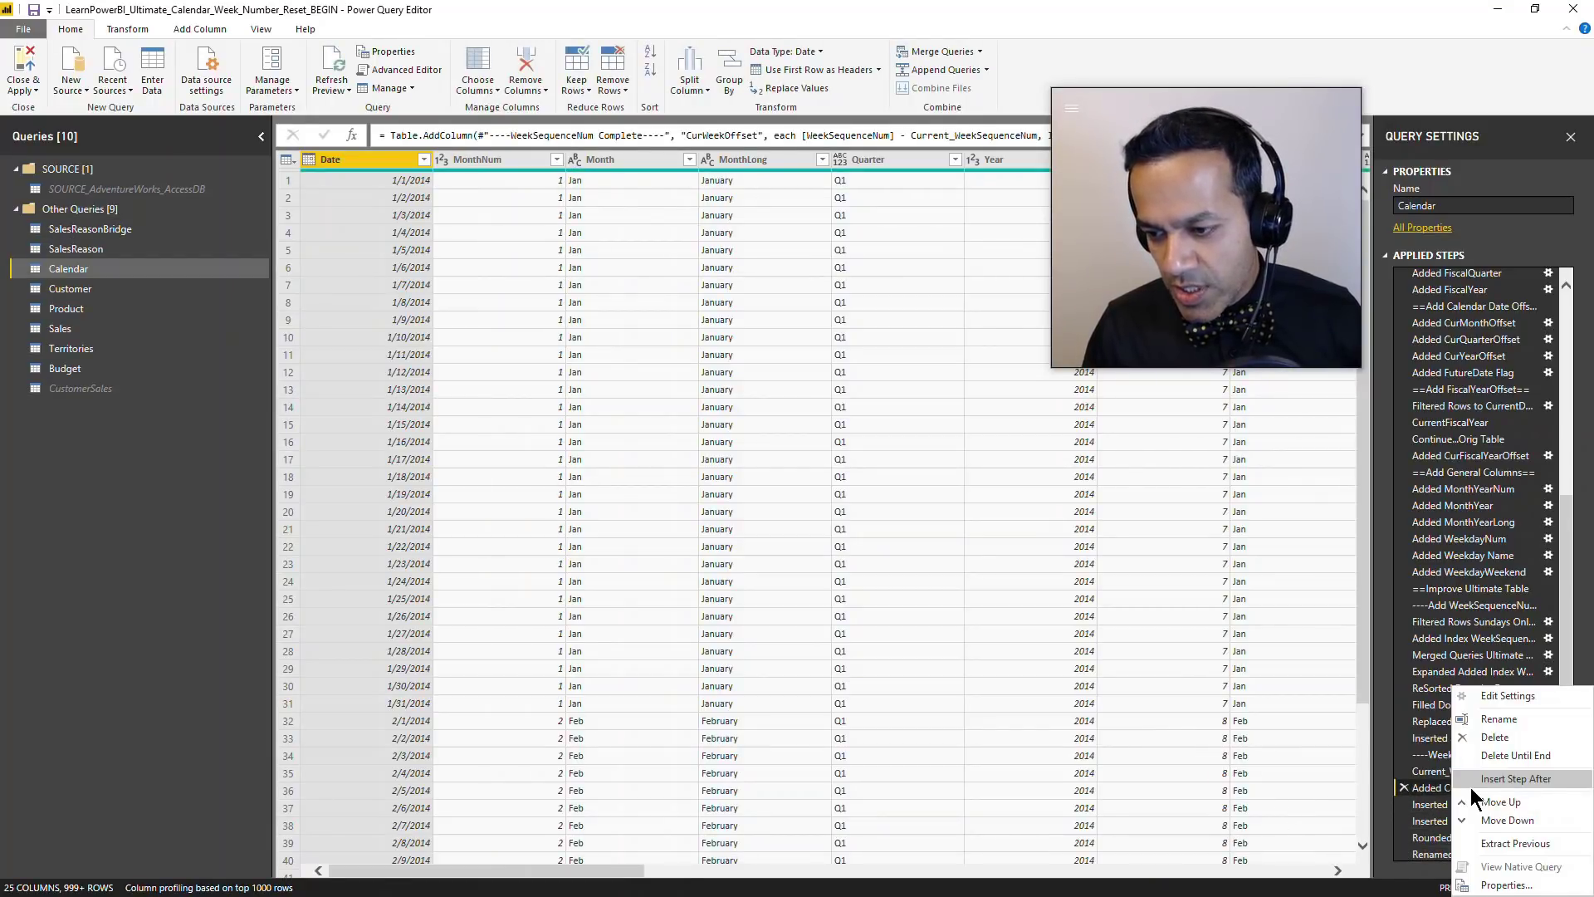
key(Escape)
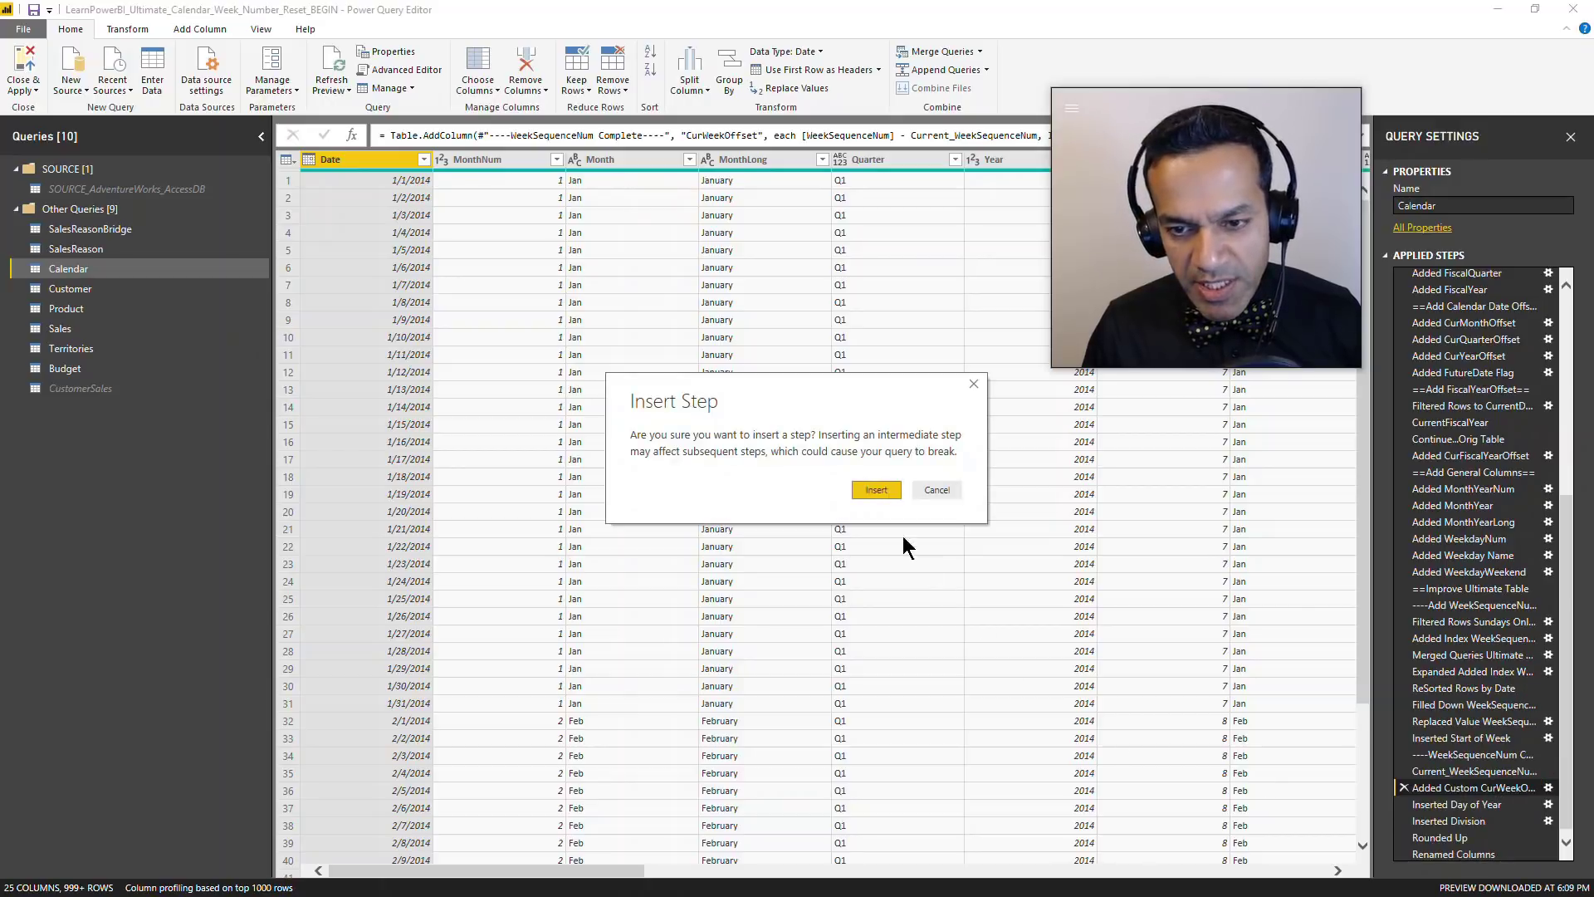
click(877, 489)
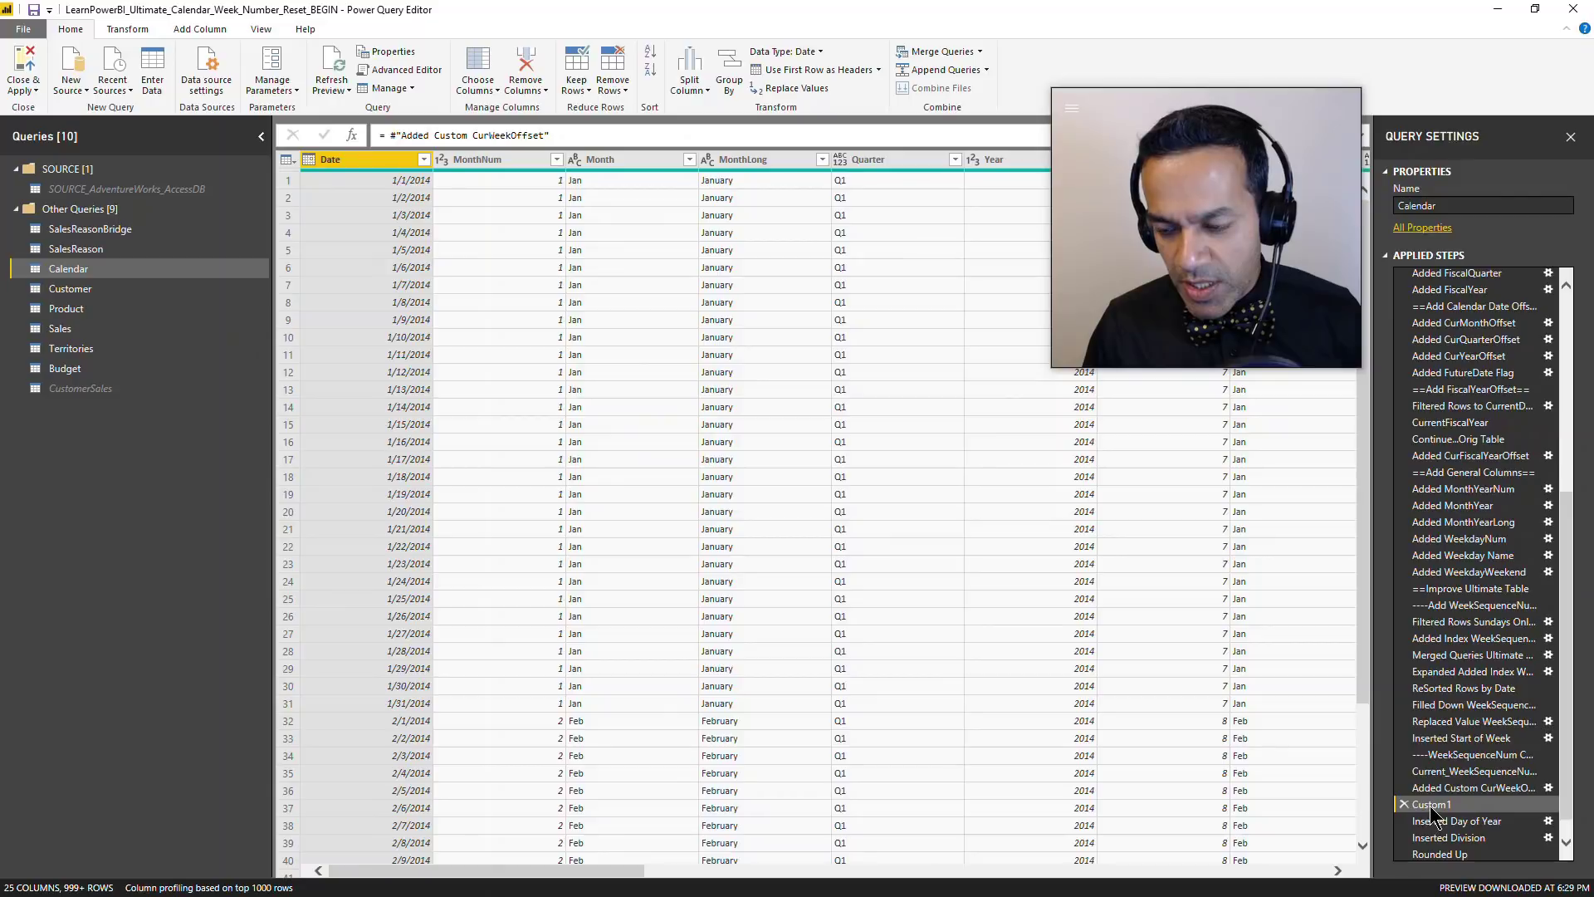
right_click(1437, 813)
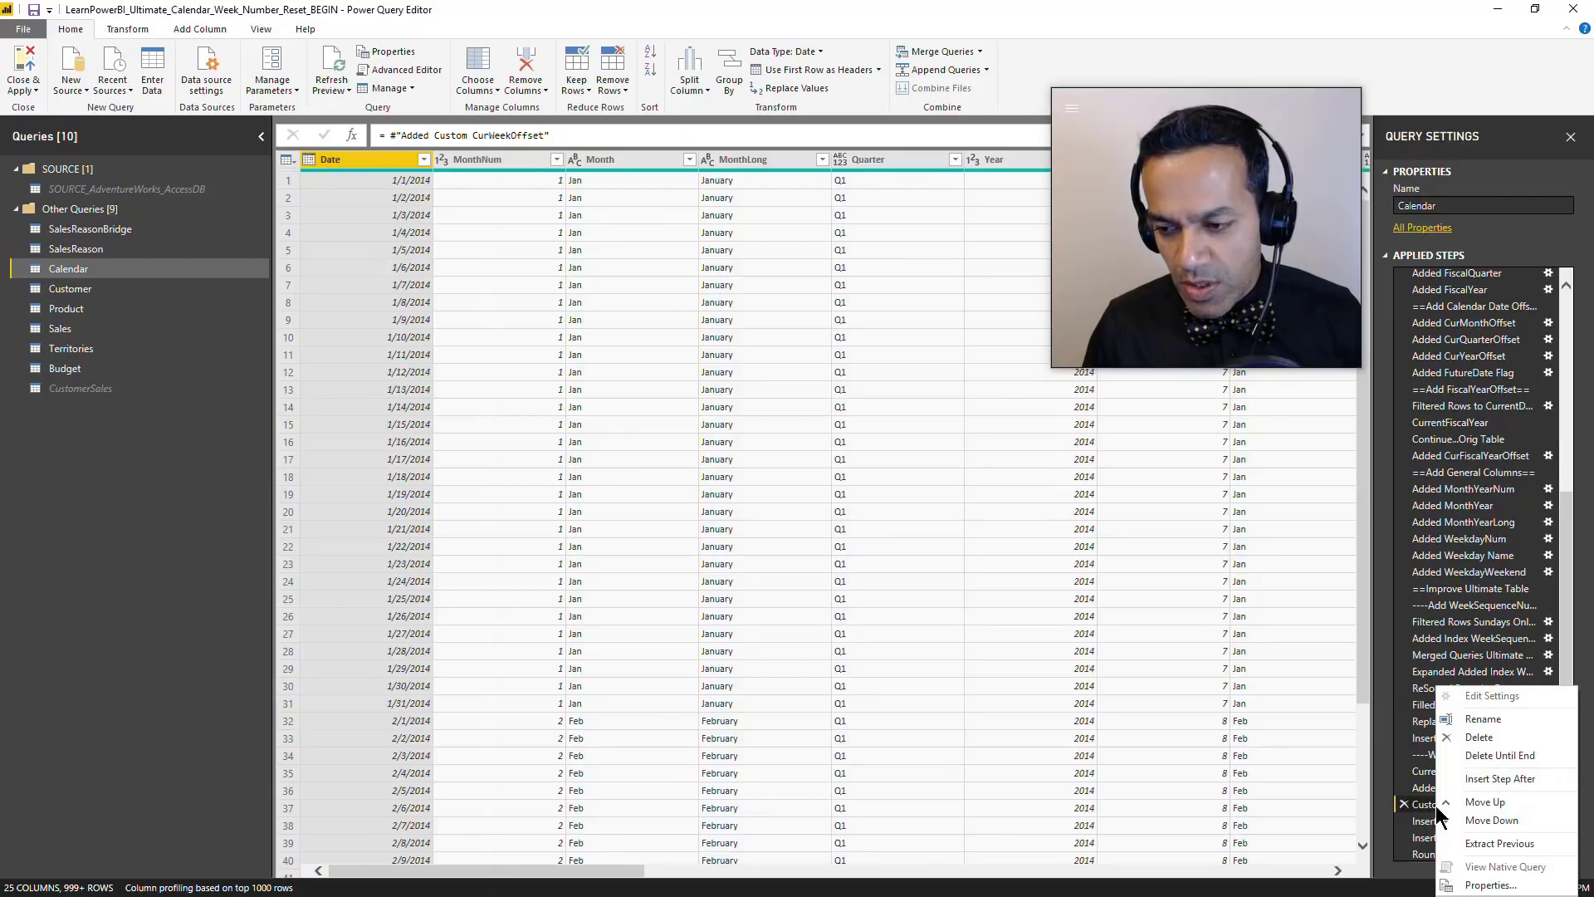
click(1483, 719)
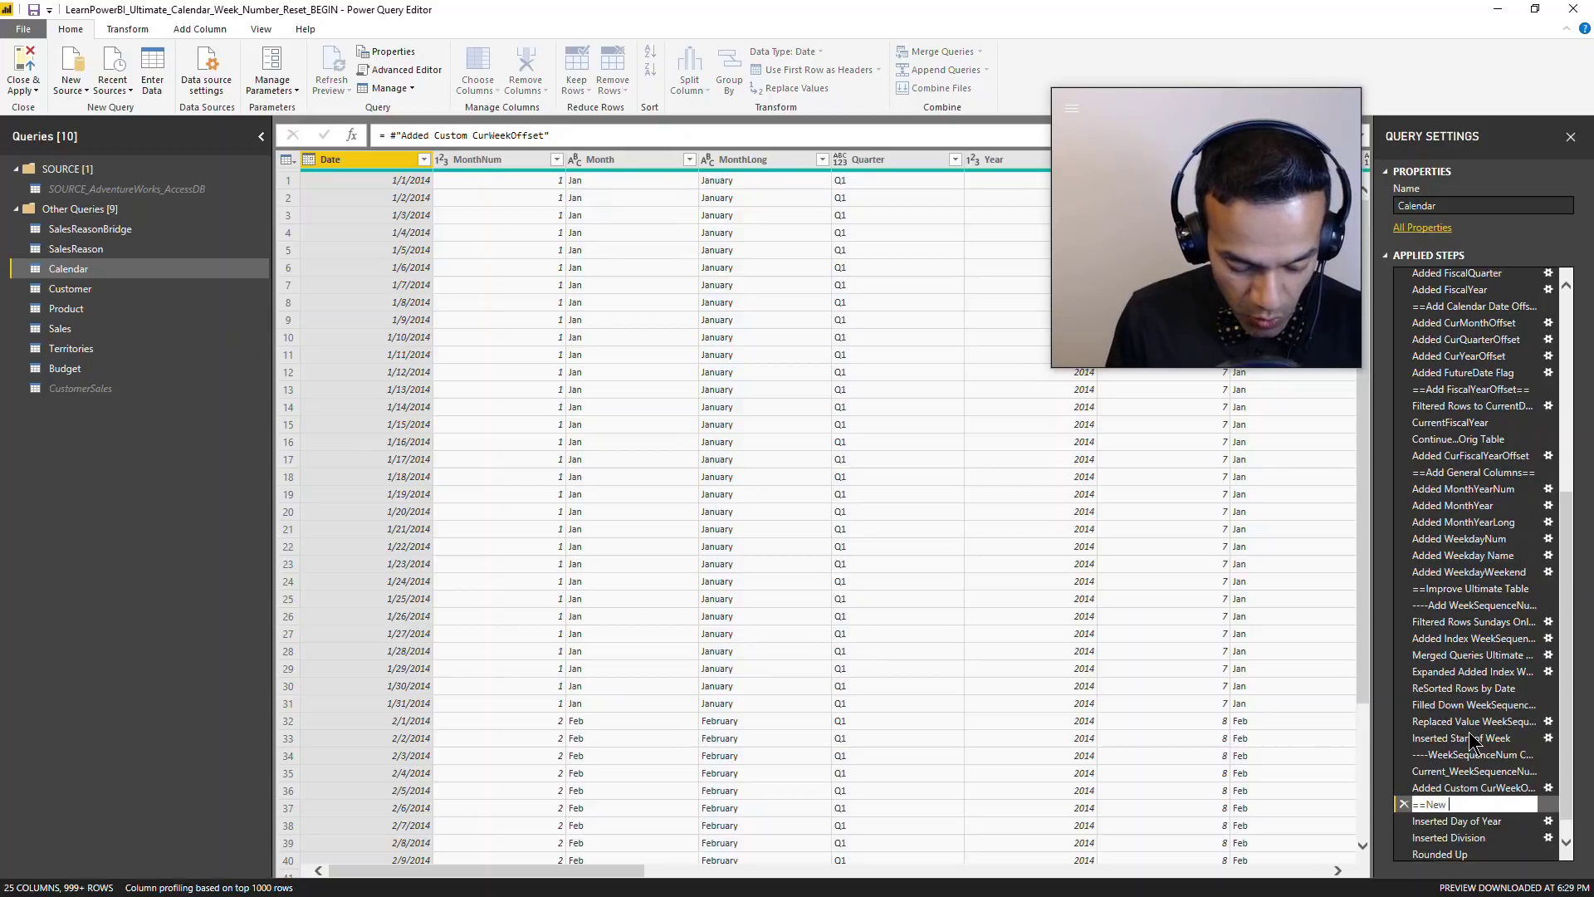
text(==New Week Number==)
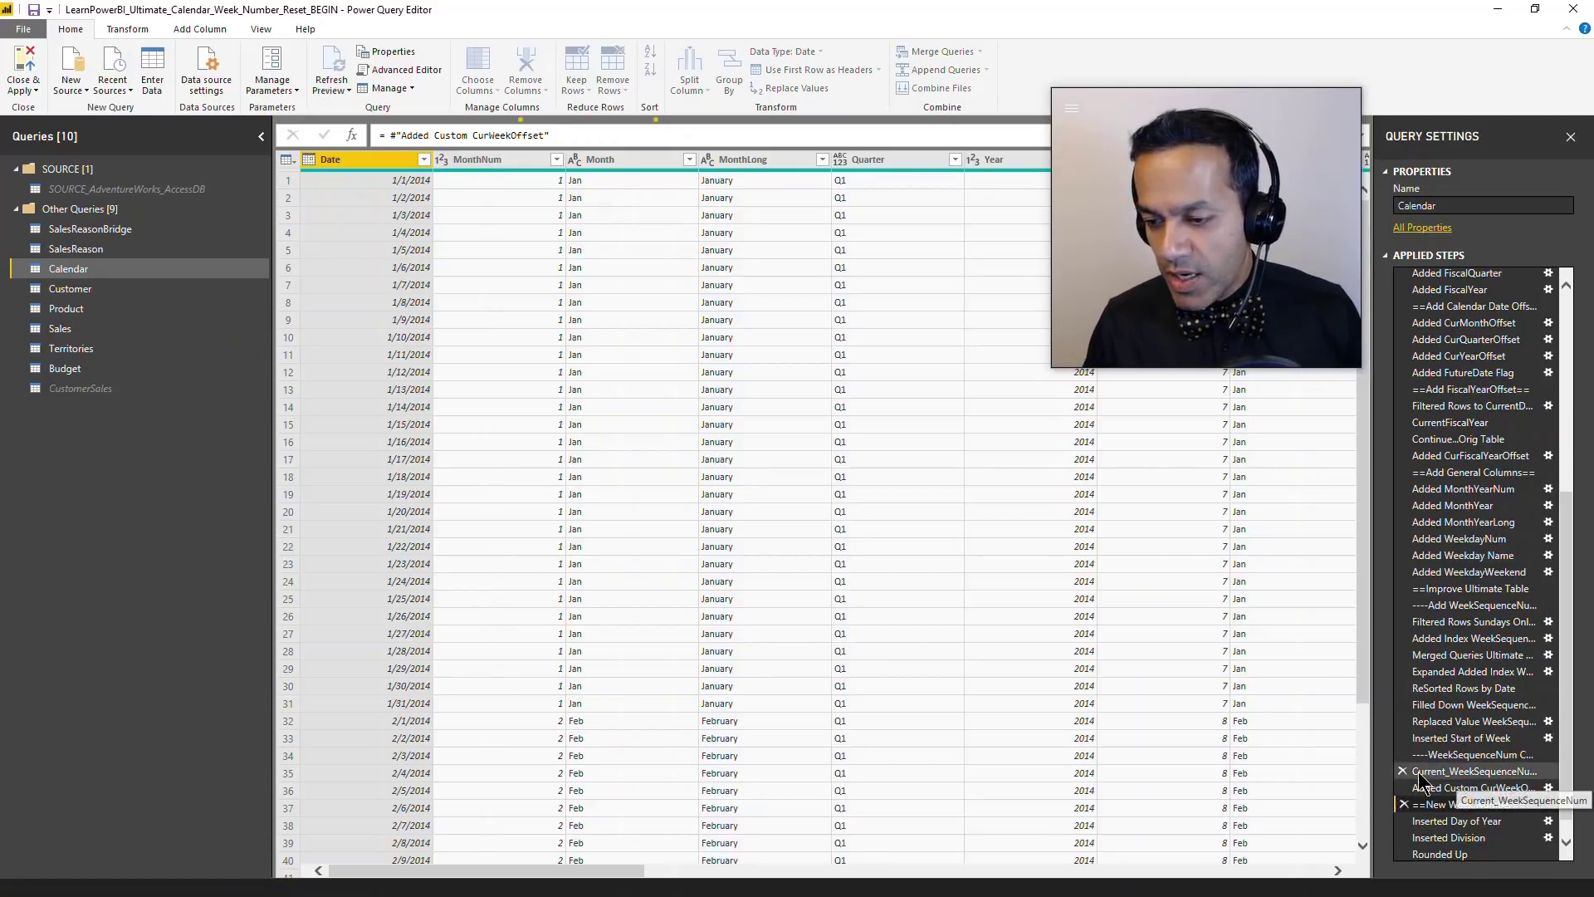
key(Return)
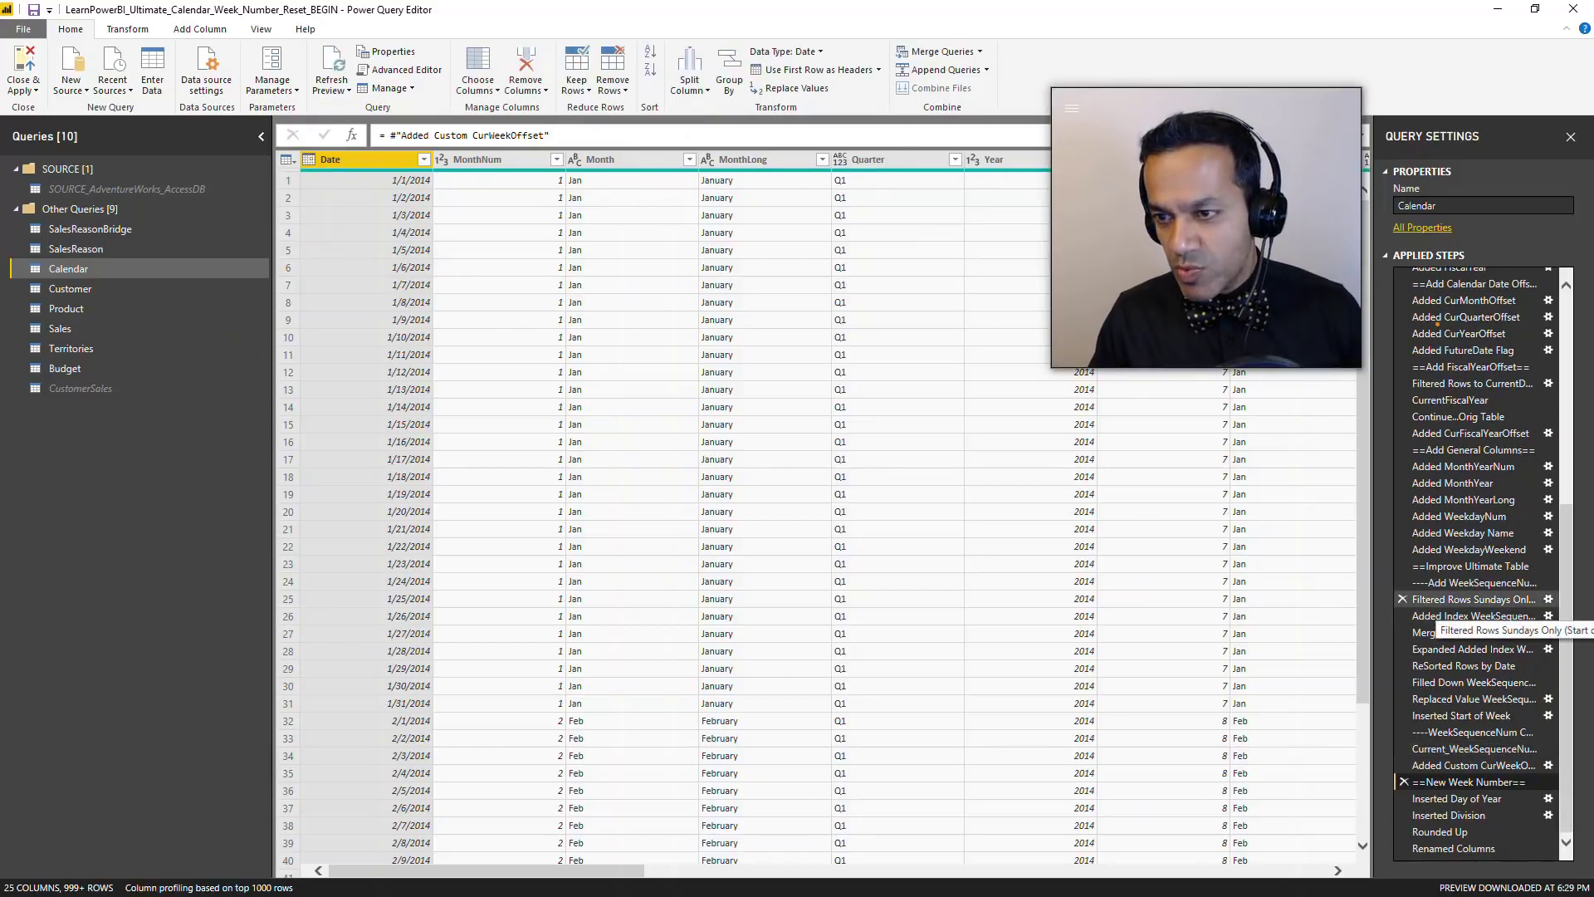
Step: Insert a step after Renamed Columns and name it --Week Num Approach 2--
click(1449, 848)
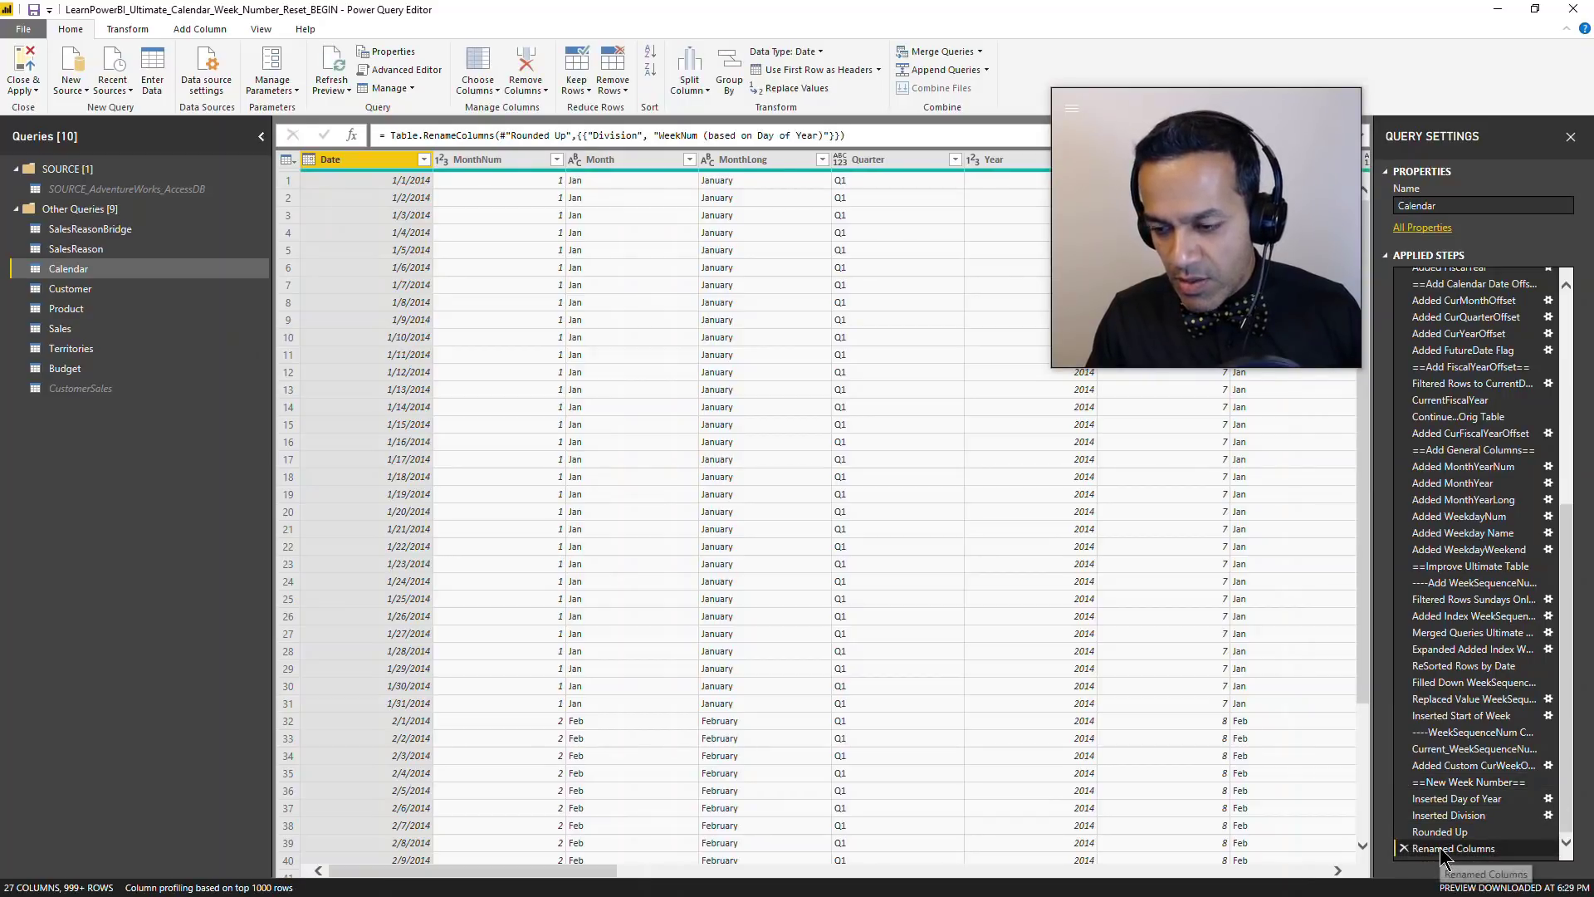
right_click(1441, 856)
click(1477, 780)
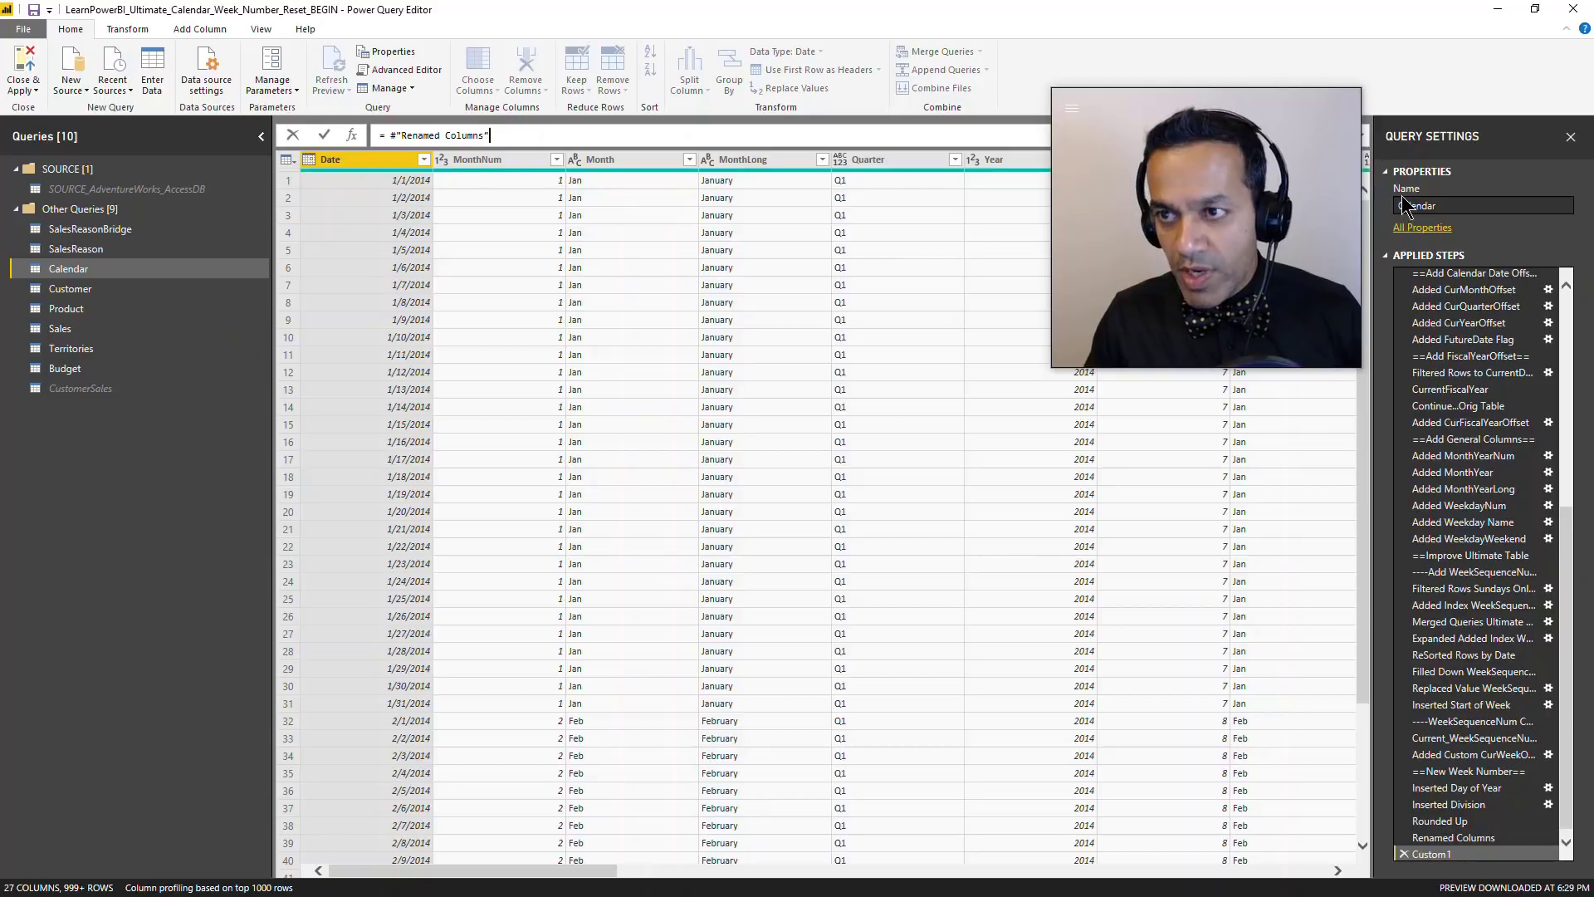
click(1534, 10)
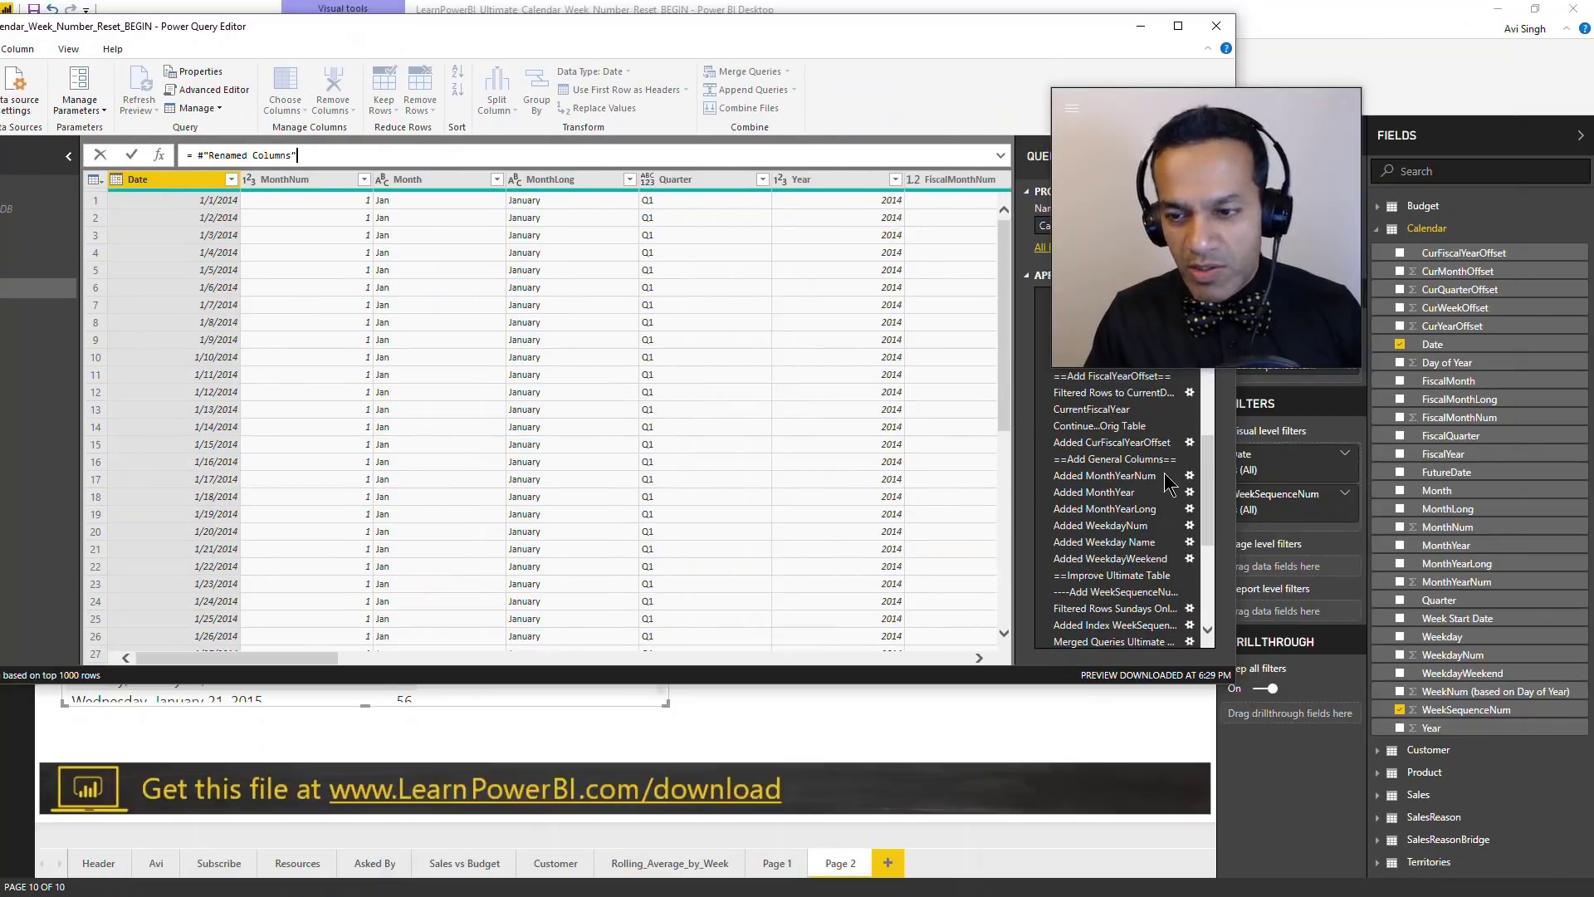
drag(1033, 25, 986, 38)
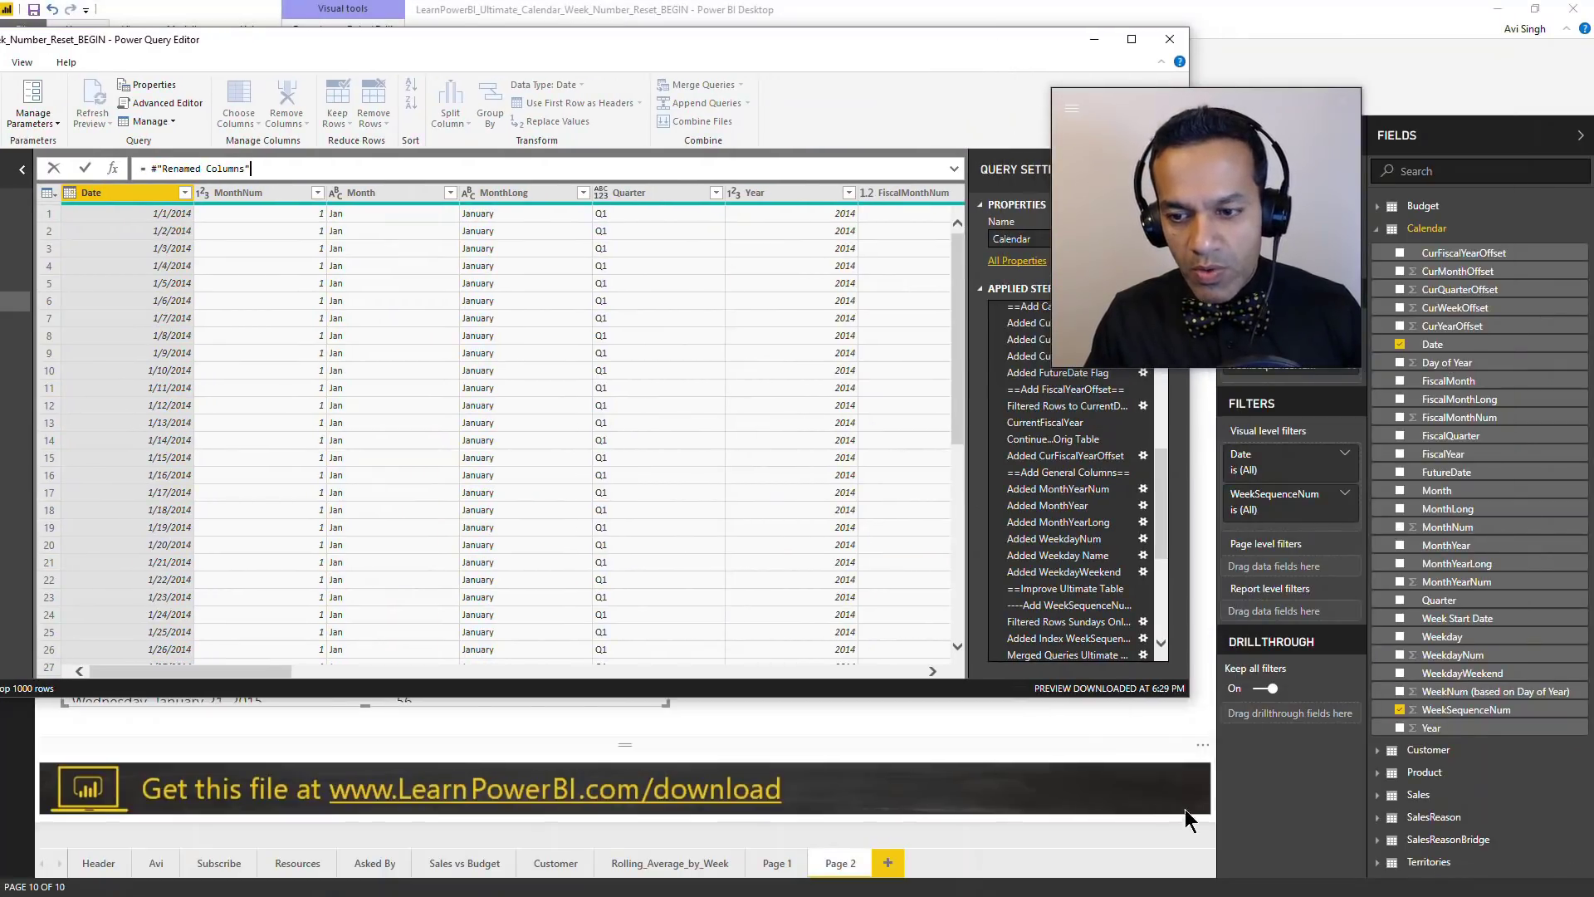
click(1164, 623)
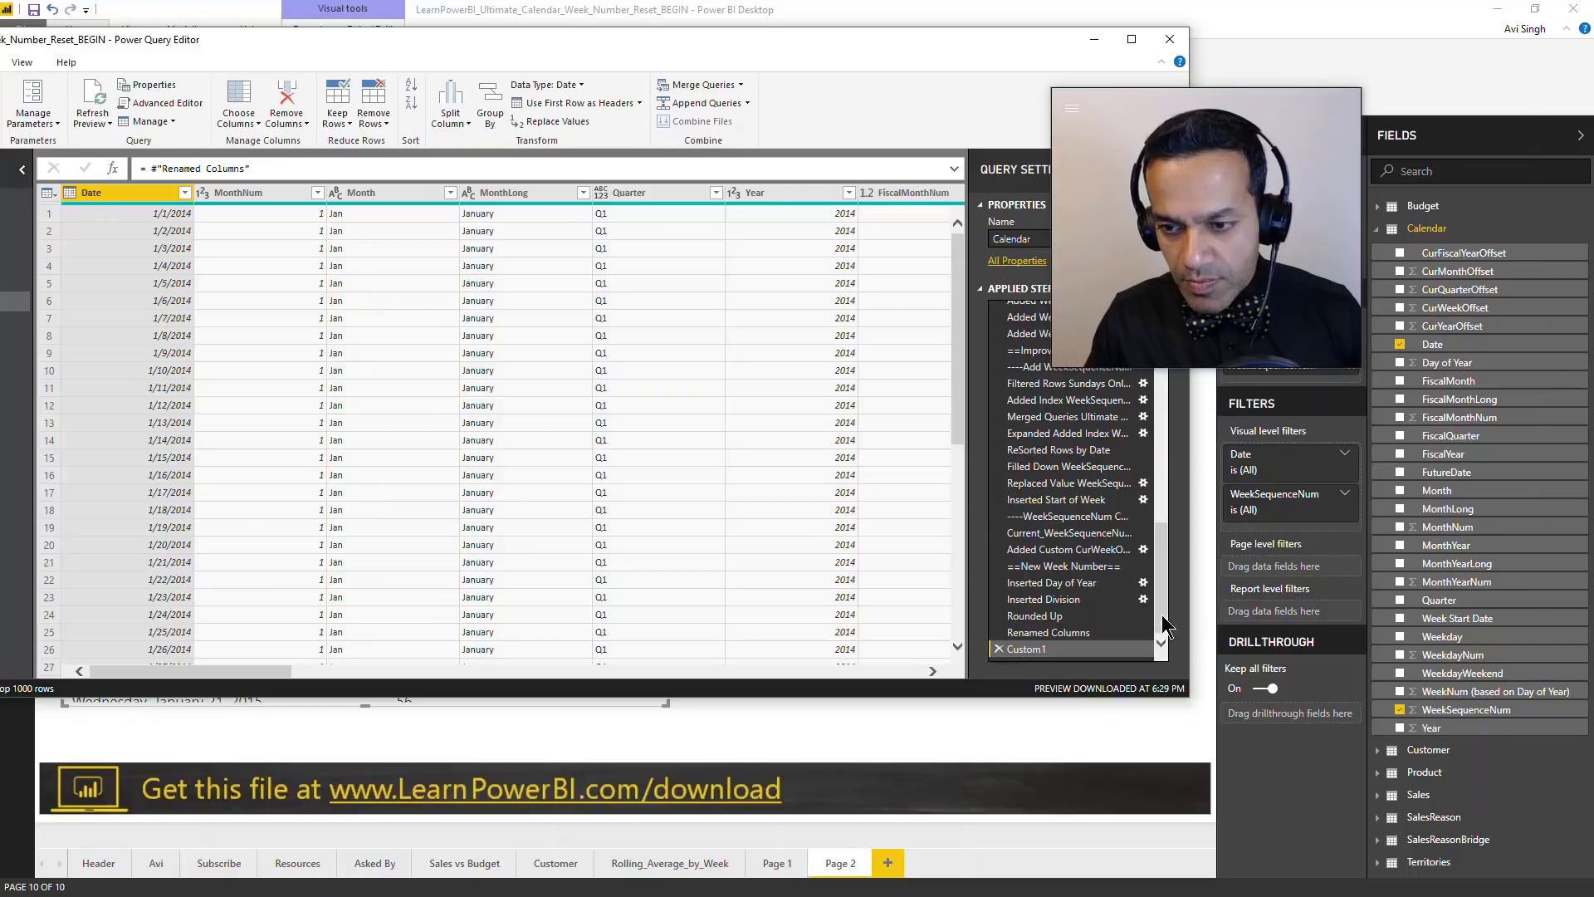
right_click(1023, 647)
click(1056, 674)
text(--Week N)
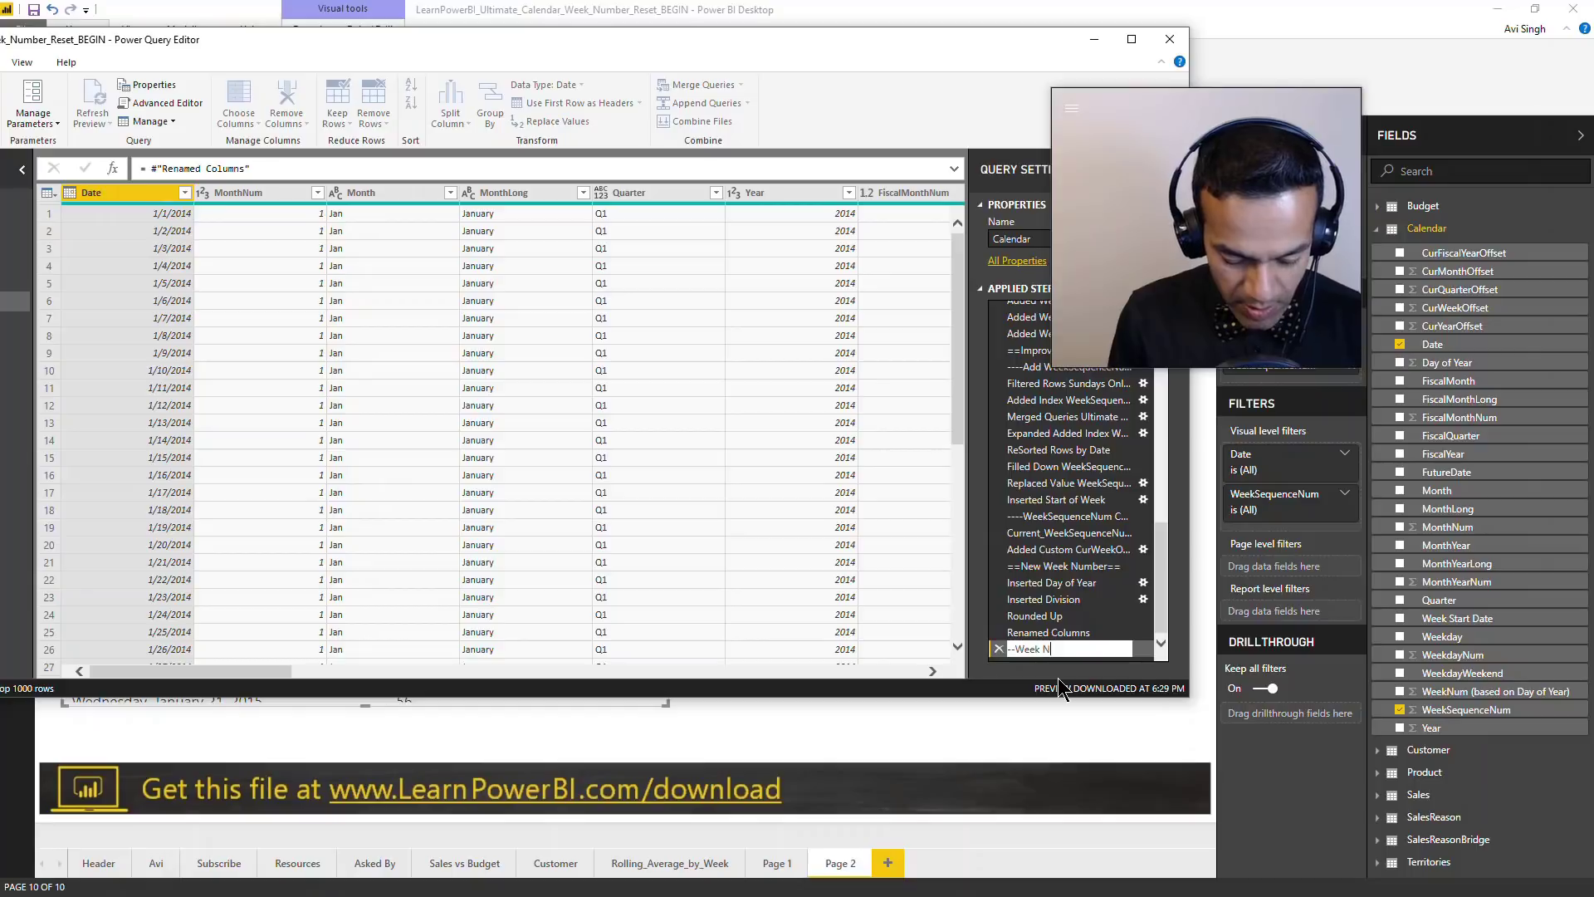
text(um Approach 2--)
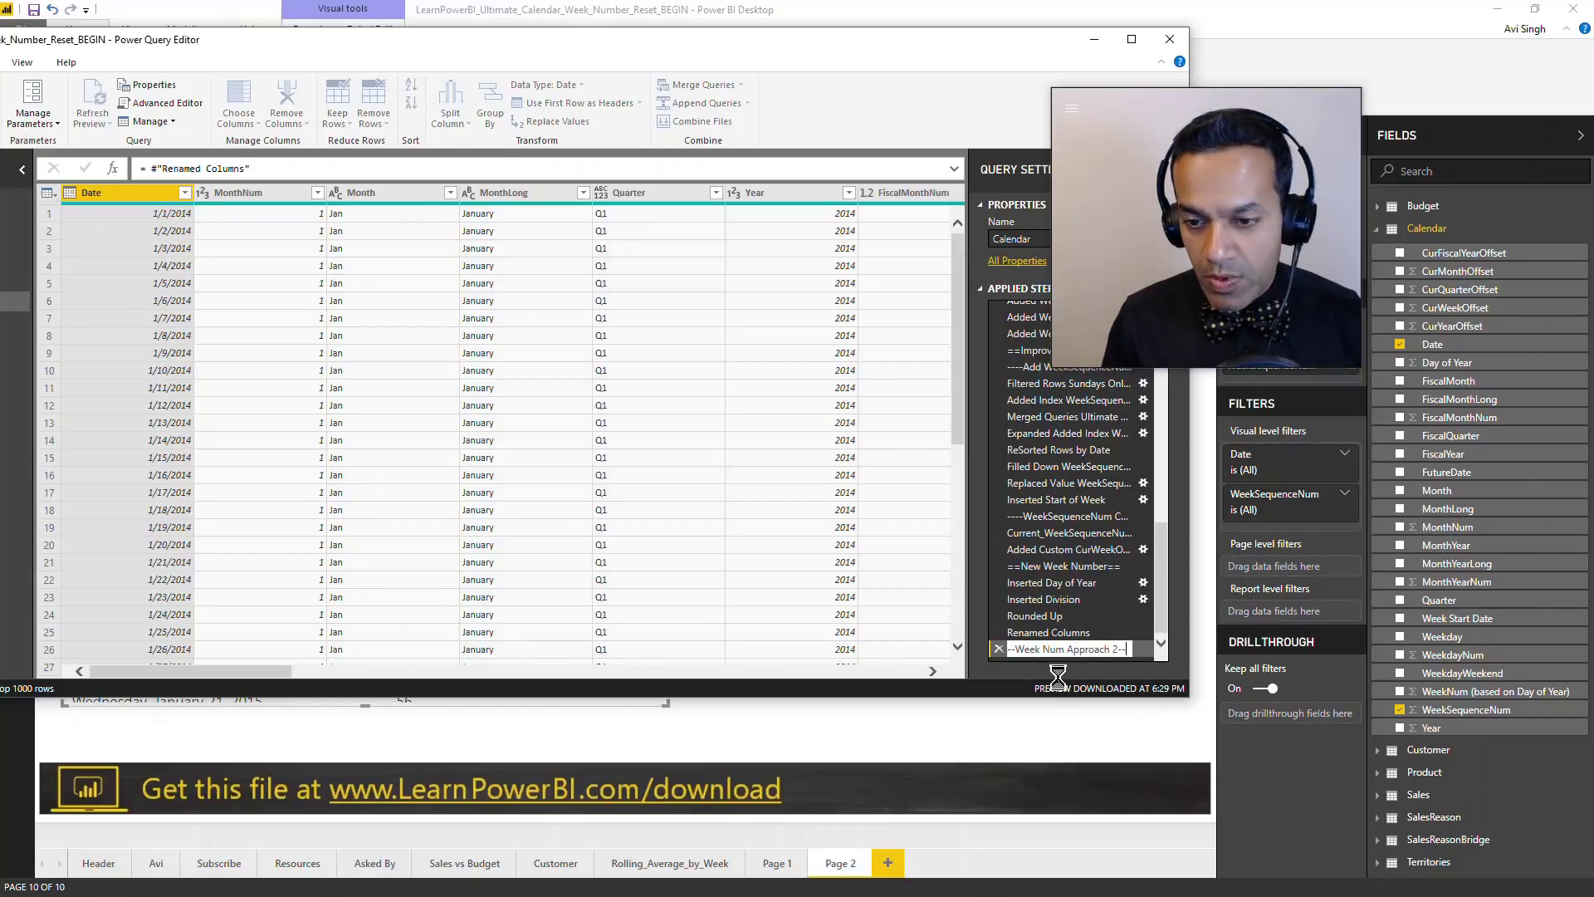
key(Return)
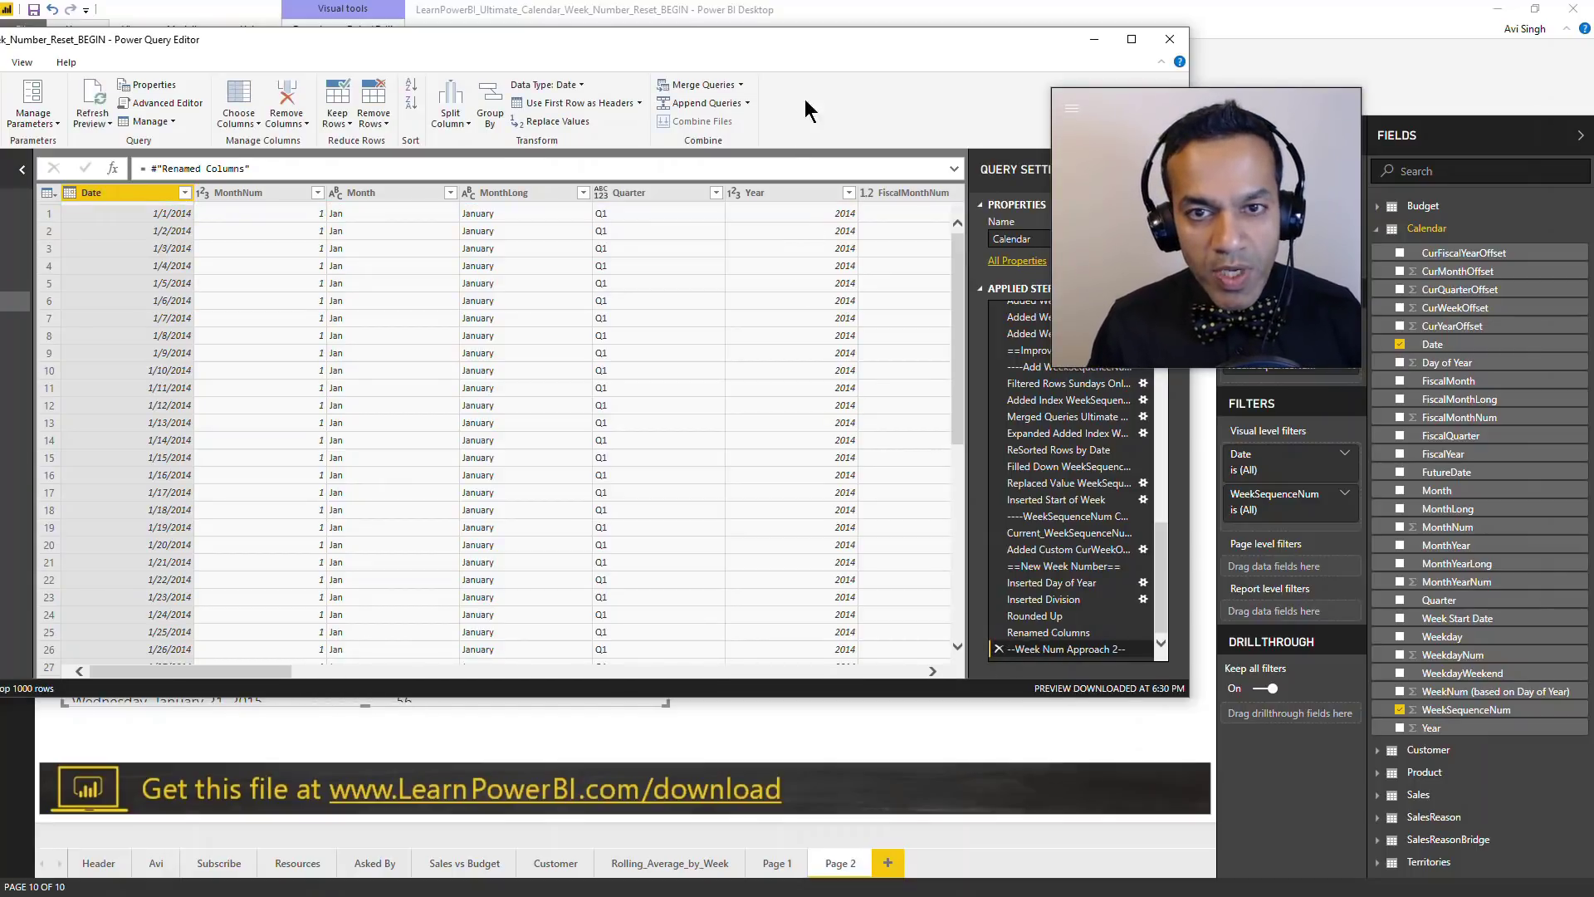
Step: Group Calendar by Year, taking Min of WeekSequenceNum as MinWeekSequenceNum
click(1131, 39)
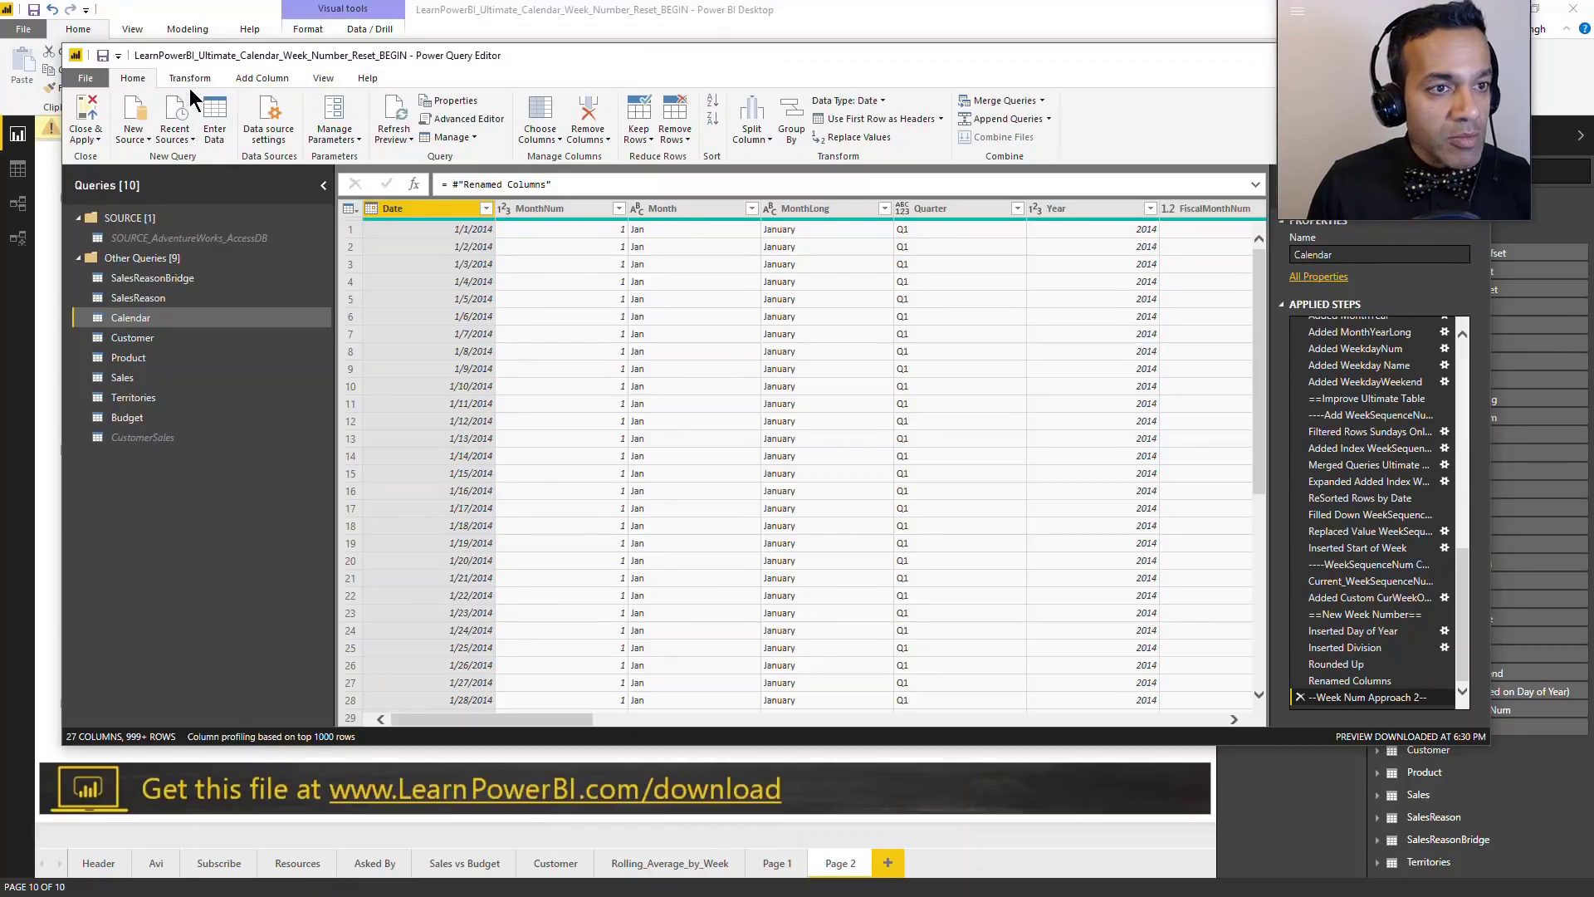
click(189, 86)
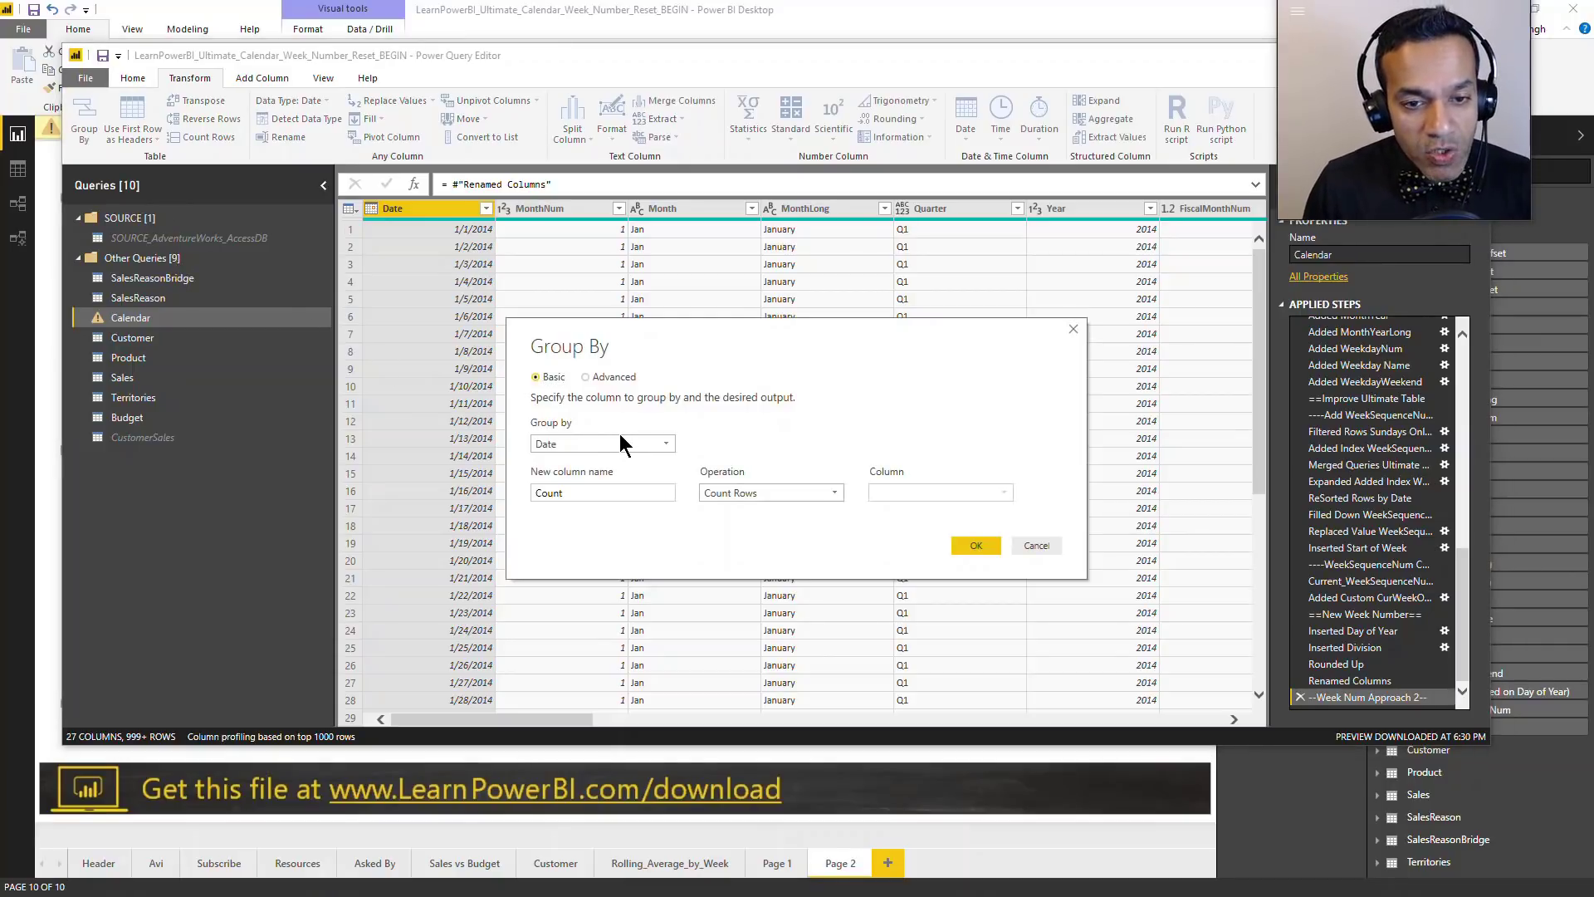
click(620, 443)
click(570, 546)
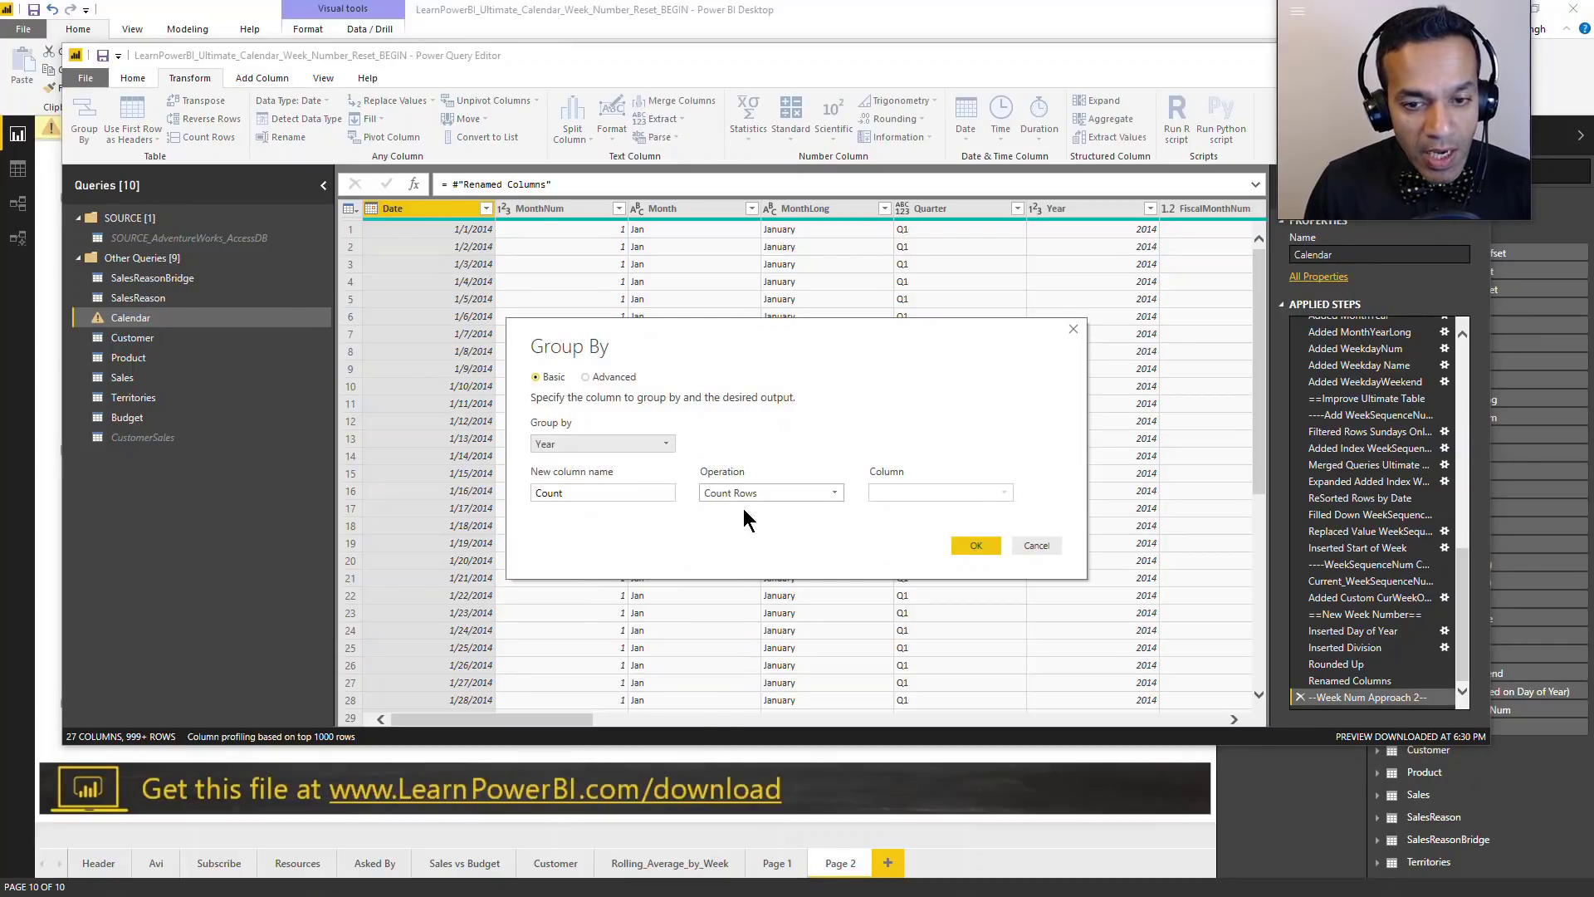
click(764, 493)
click(749, 556)
click(900, 496)
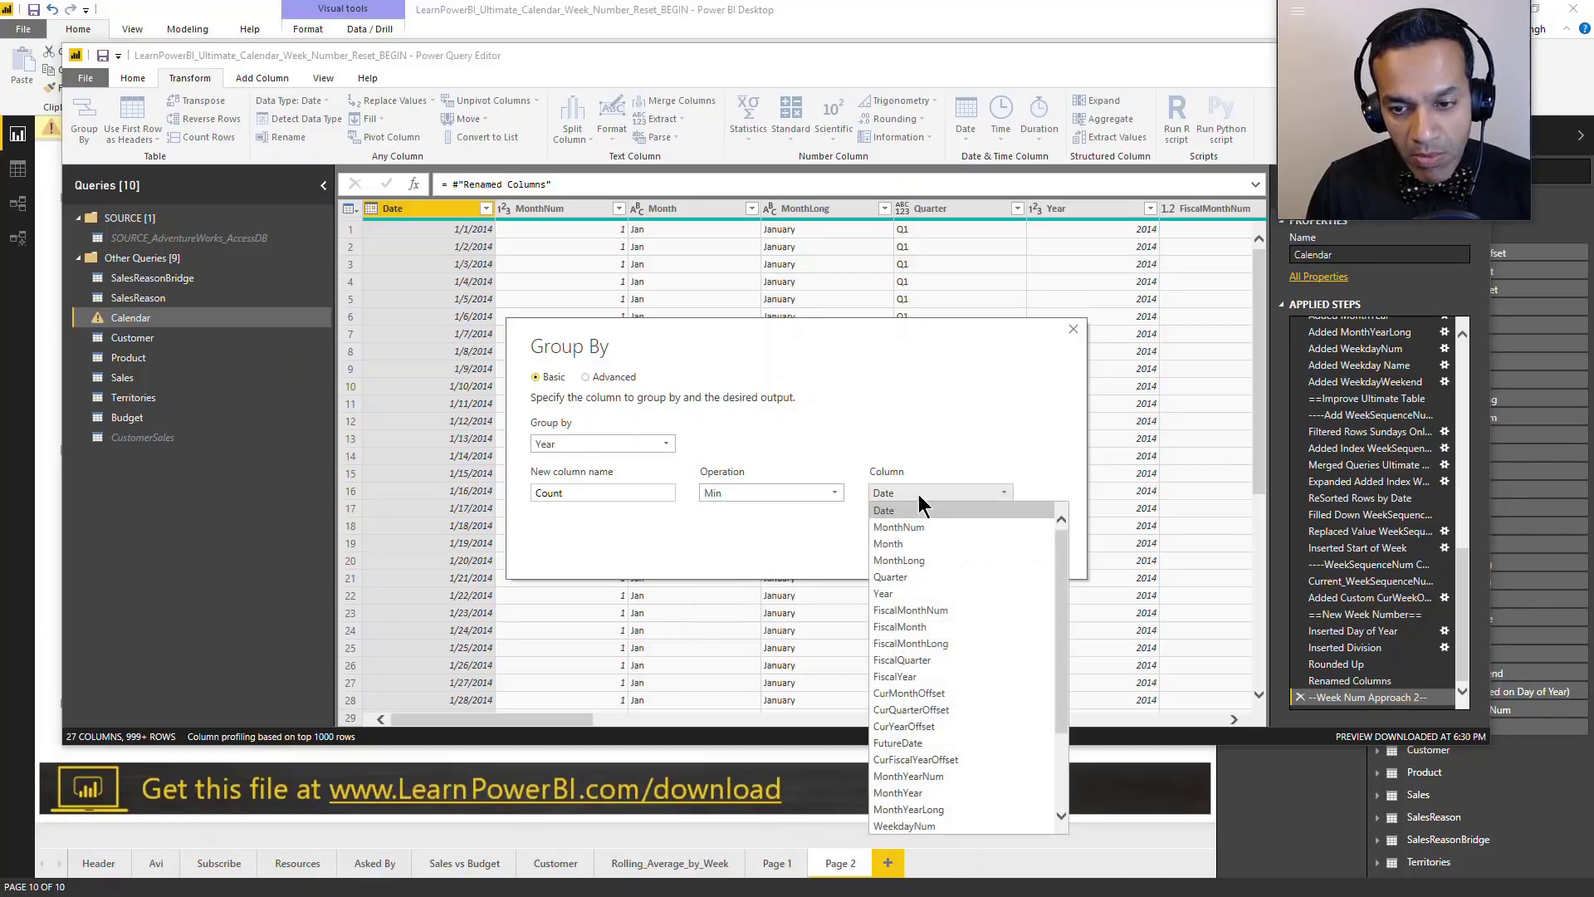
scroll(968, 746, down, 5)
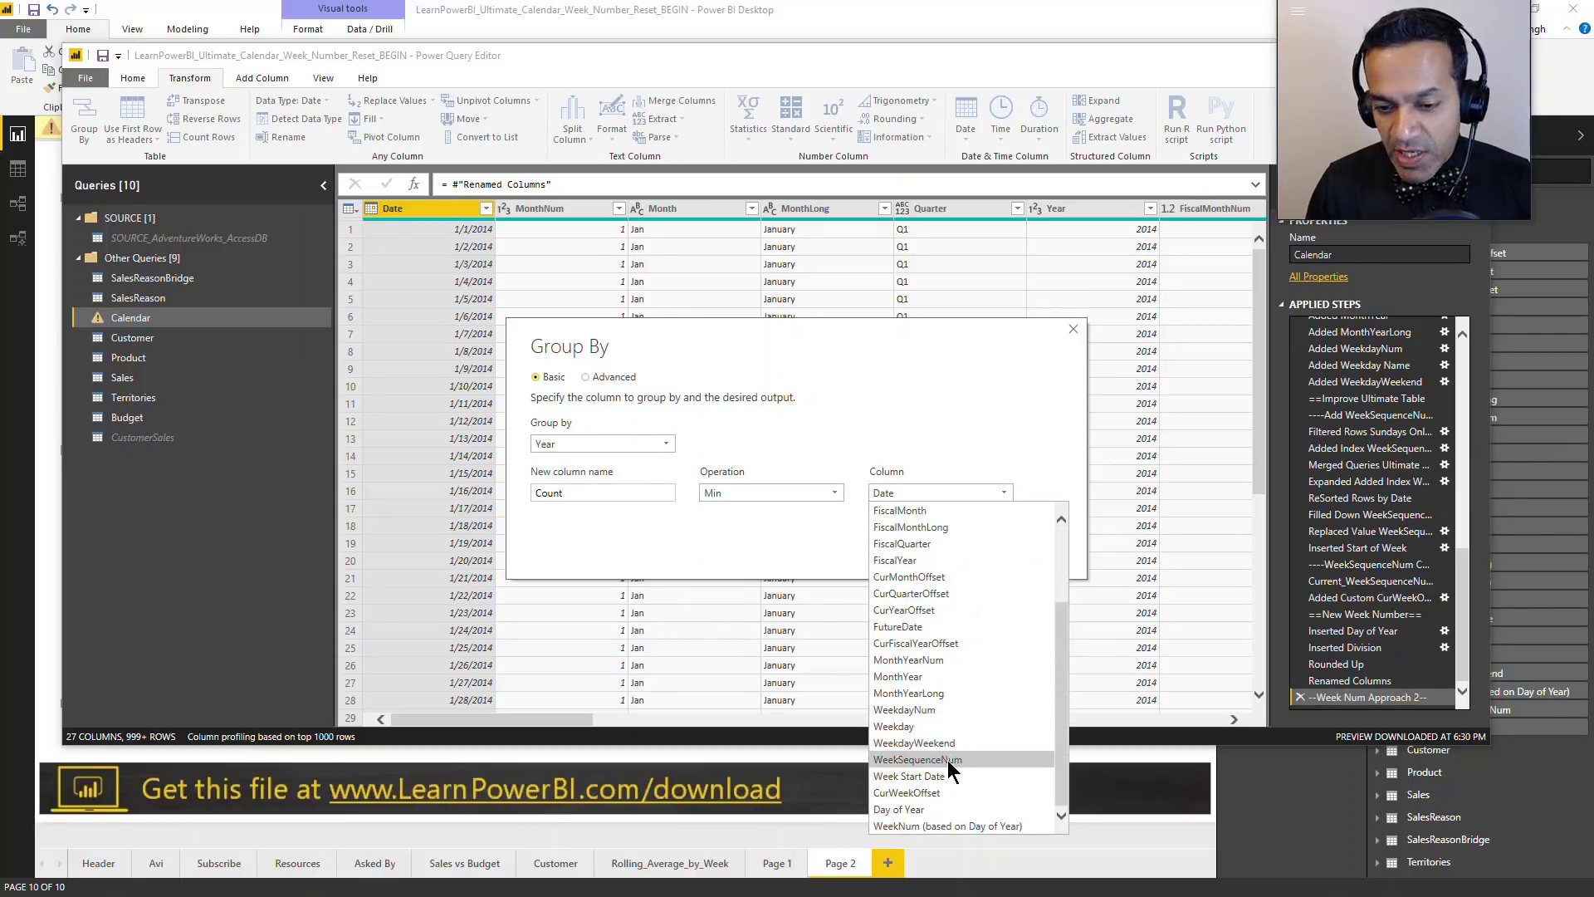
click(954, 760)
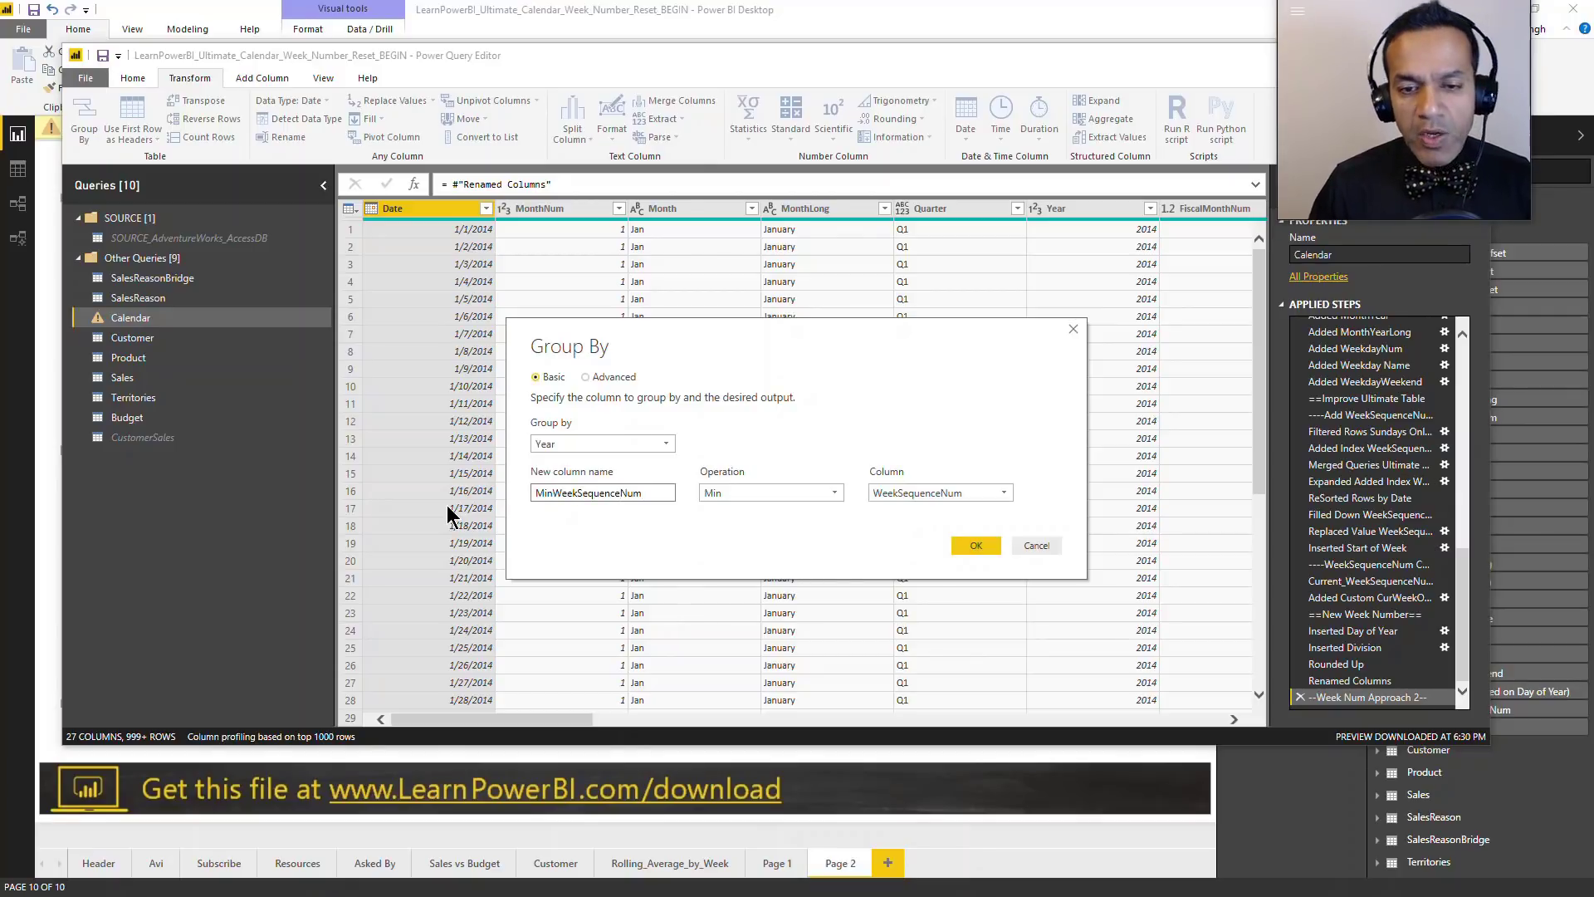
click(975, 545)
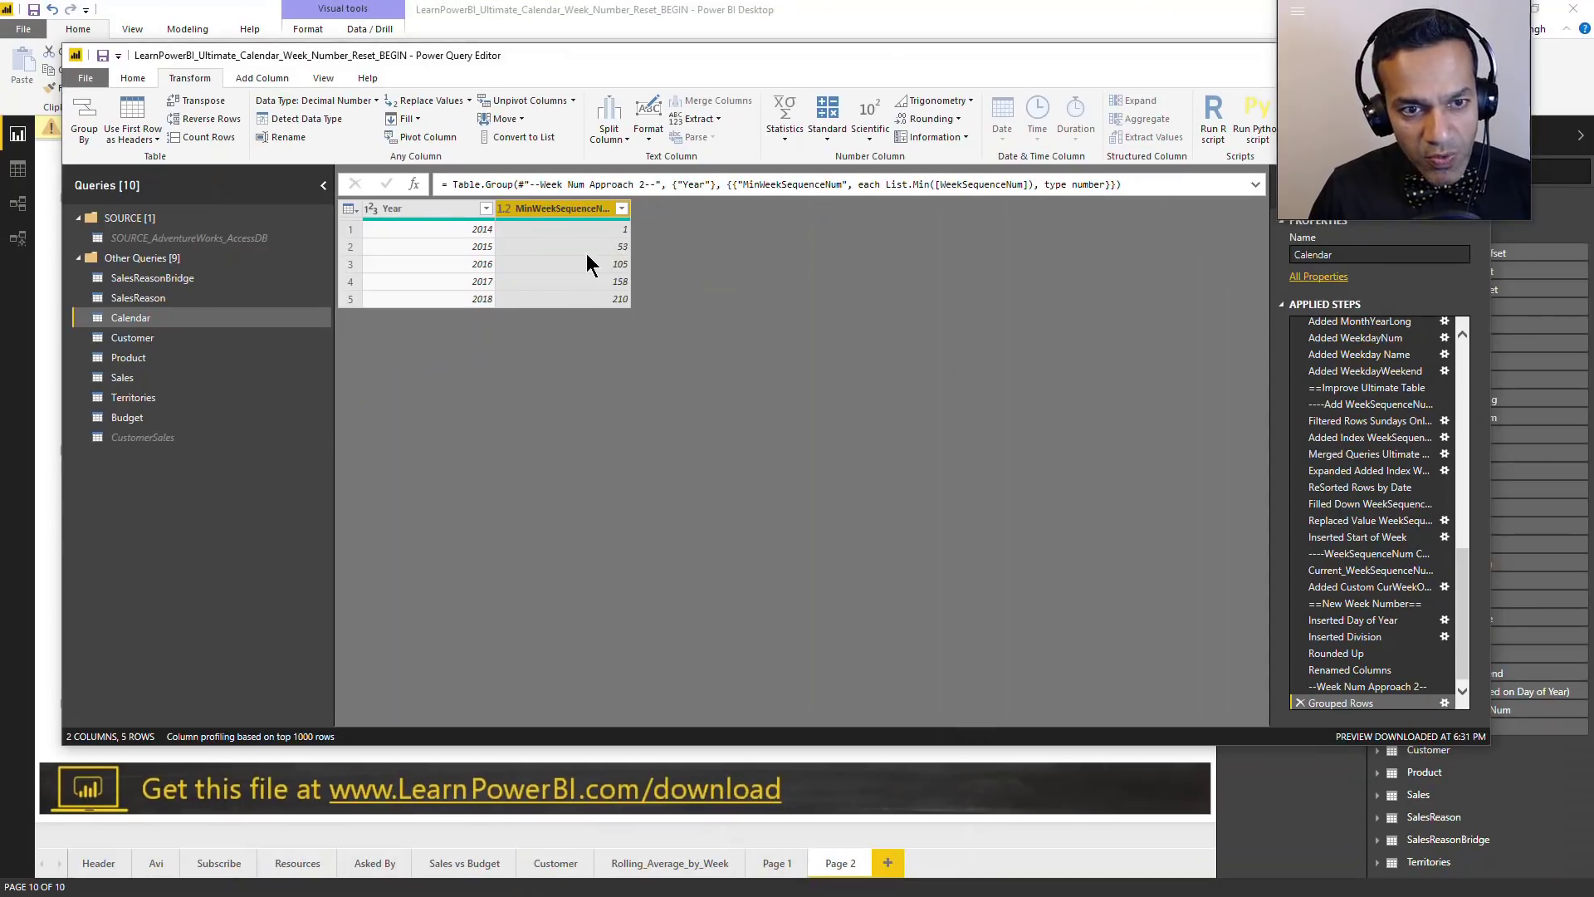
Step: Subtract 1 from MinWeekSequenceNum, giving 0, 52, 104, 157, 209
key(alt+Tab)
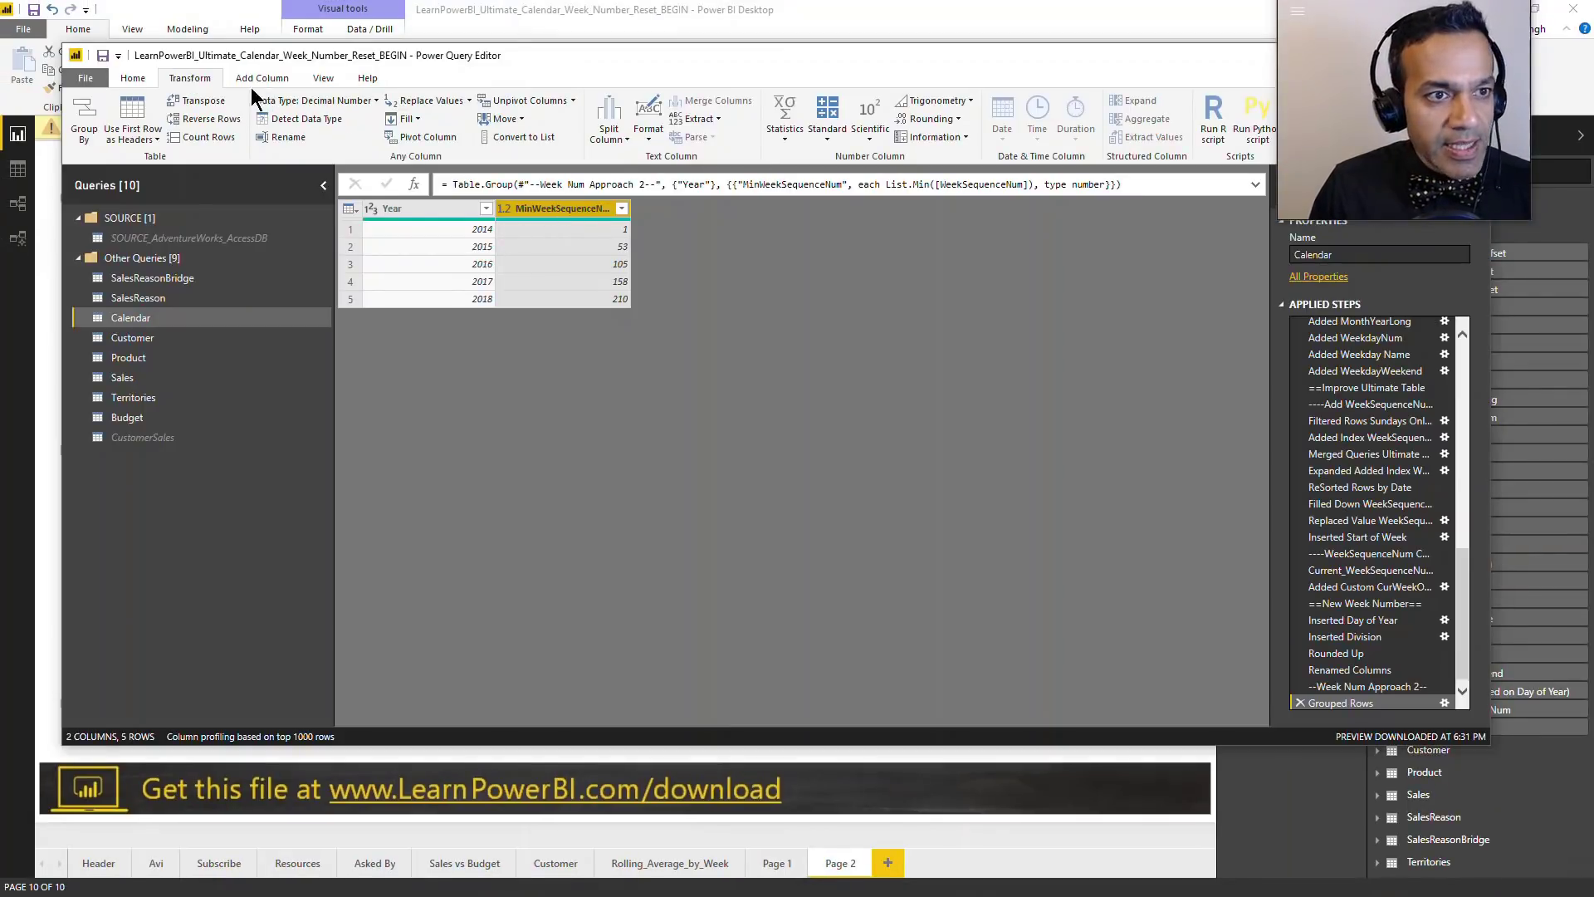
click(828, 137)
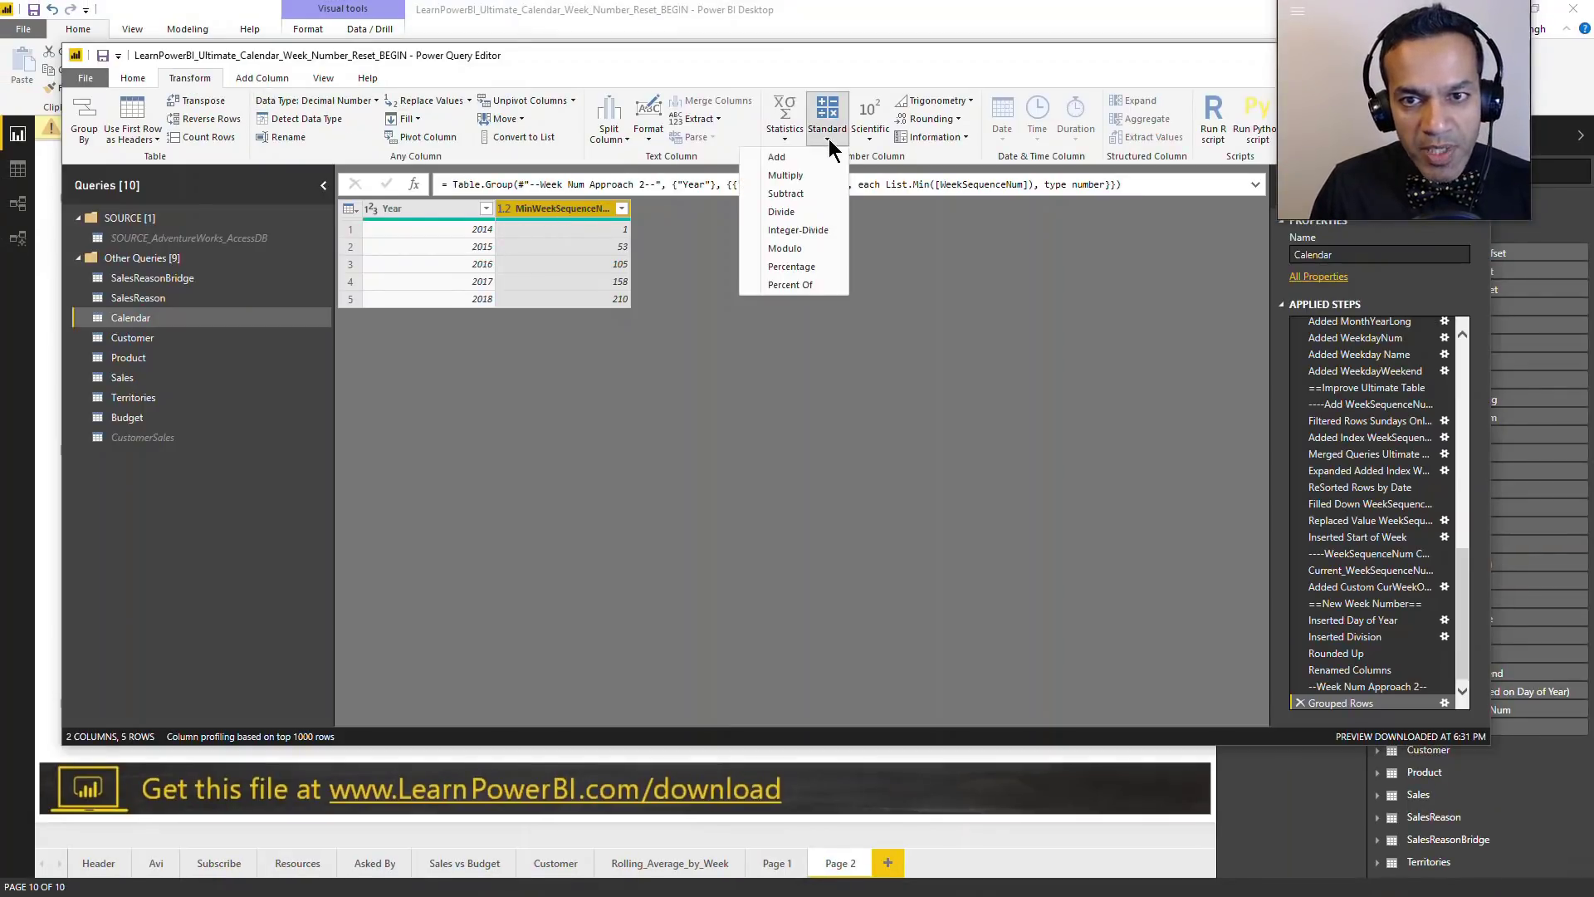
click(793, 192)
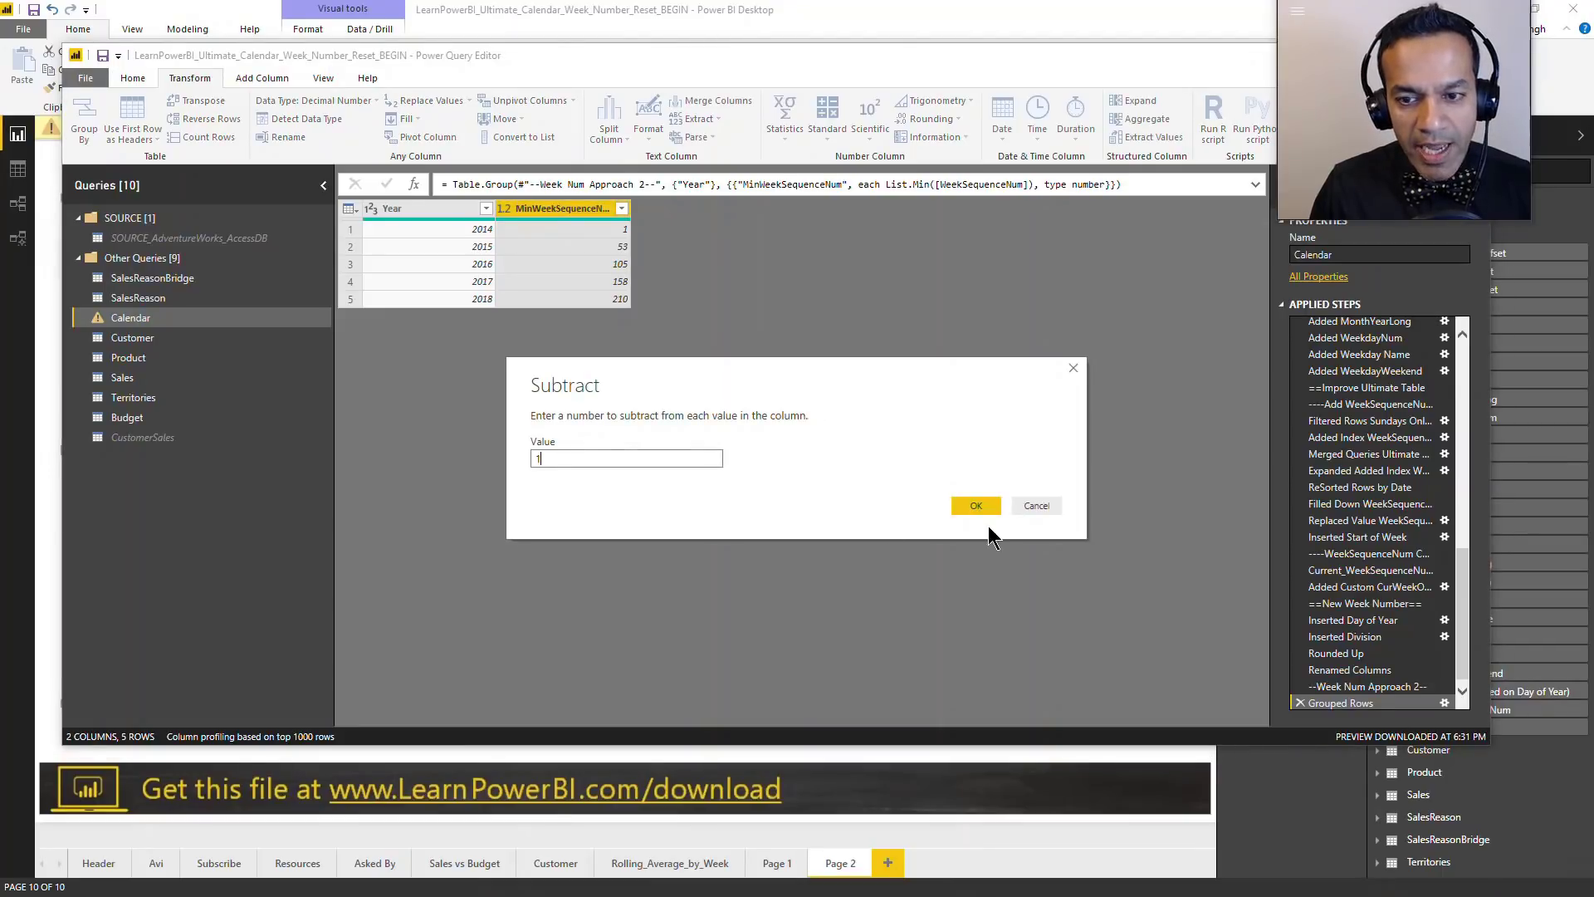
click(977, 506)
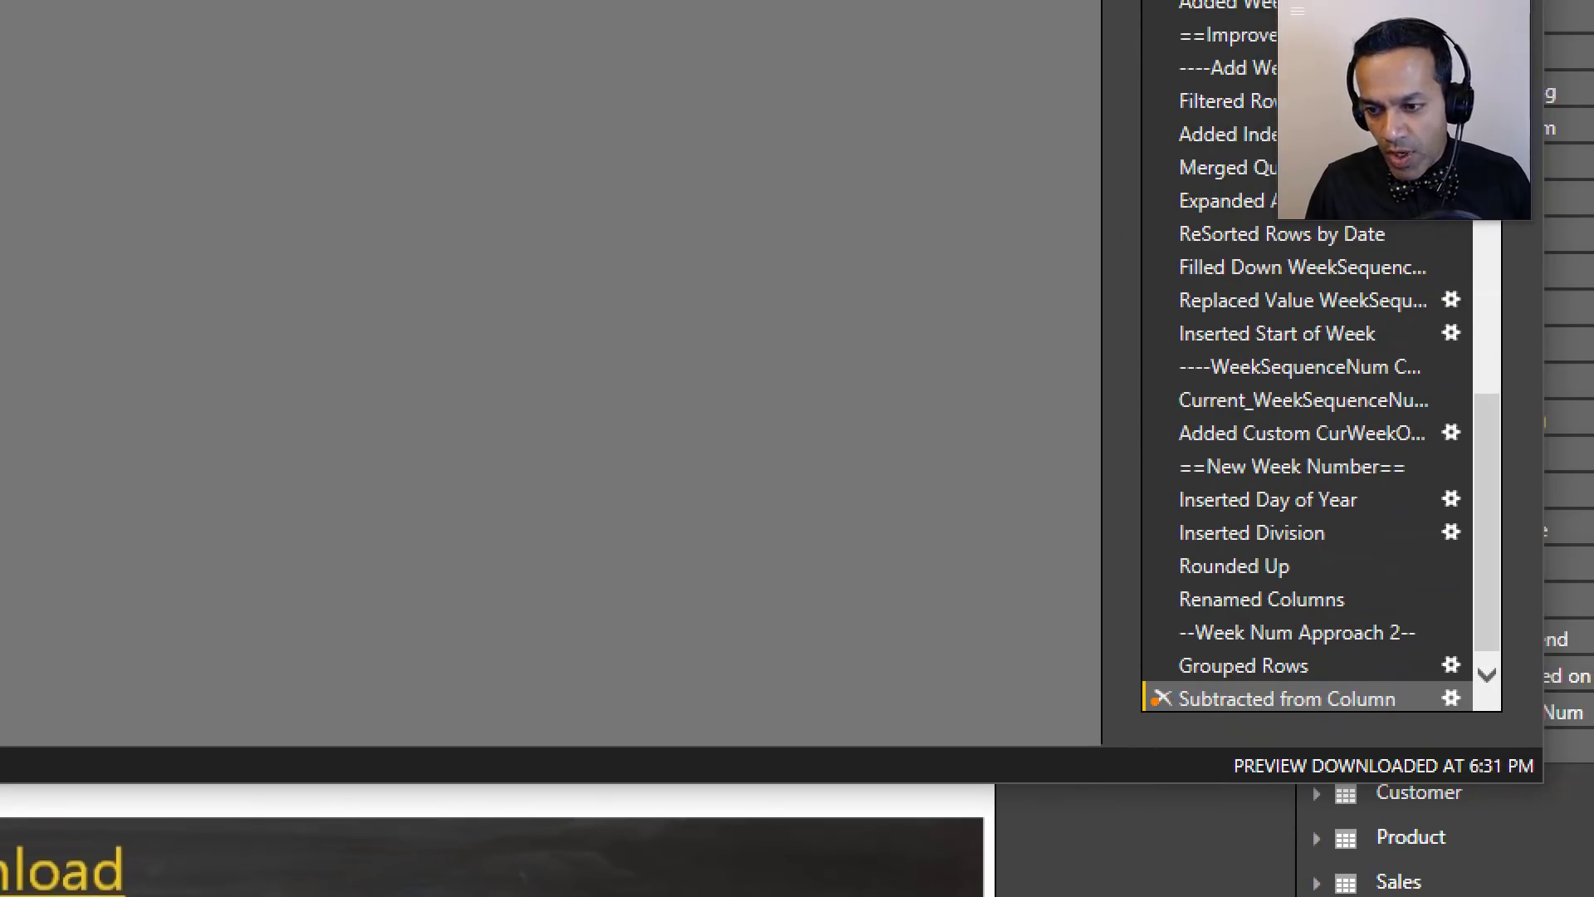
mouse_move(1153, 701)
mouse_down()
mouse_move(964, 689)
mouse_move(950, 611)
mouse_move(1187, 633)
mouse_move(1133, 605)
mouse_move(1126, 656)
mouse_up()
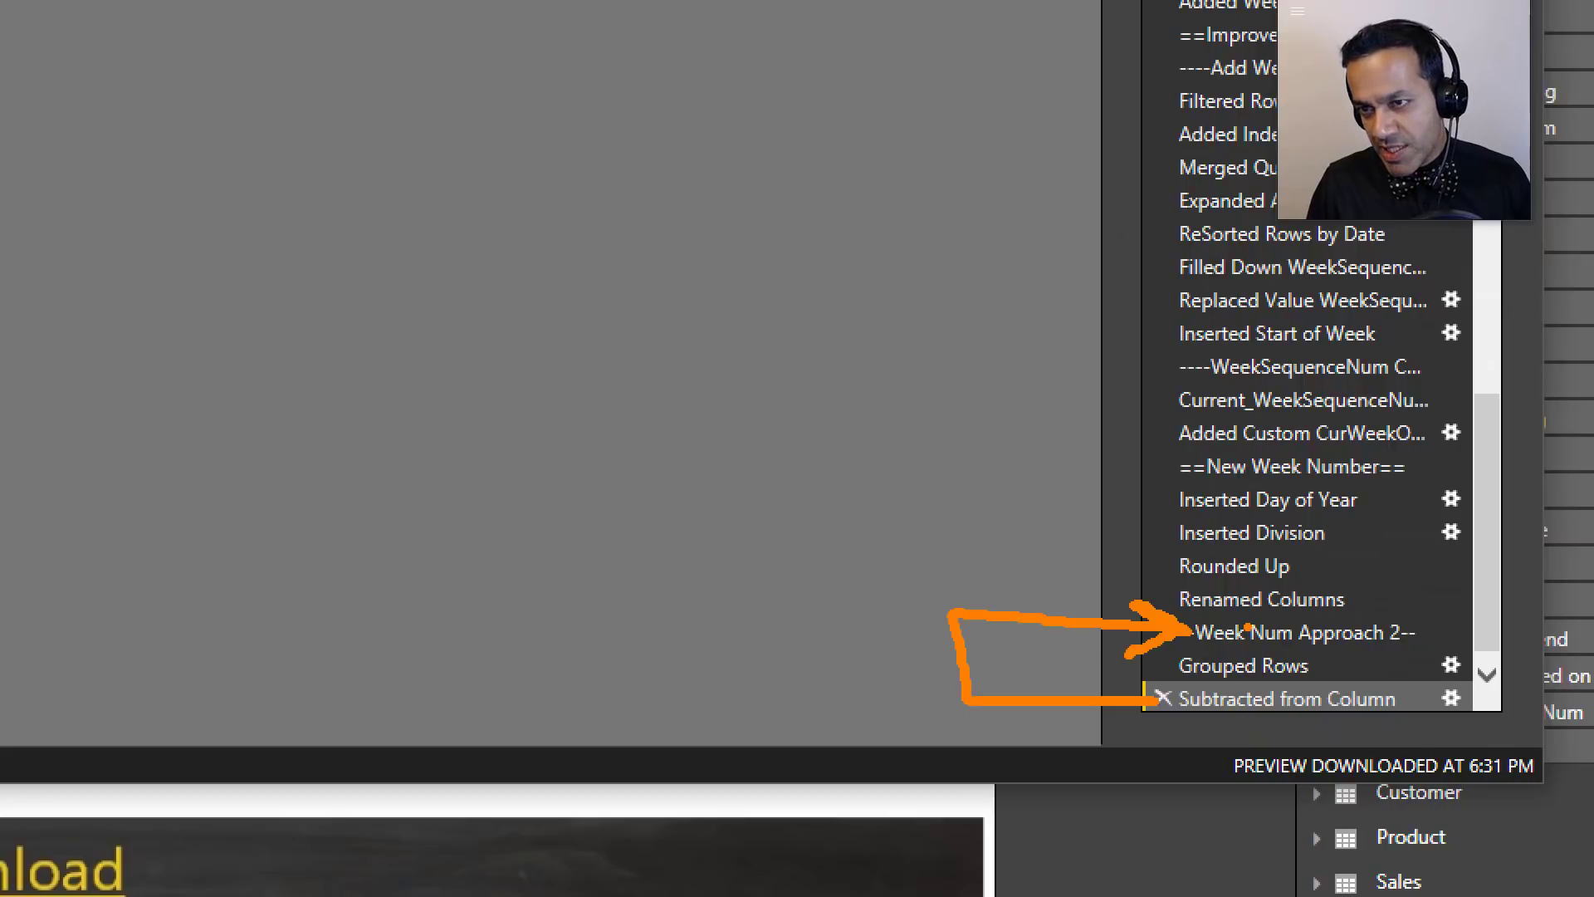
key(Escape)
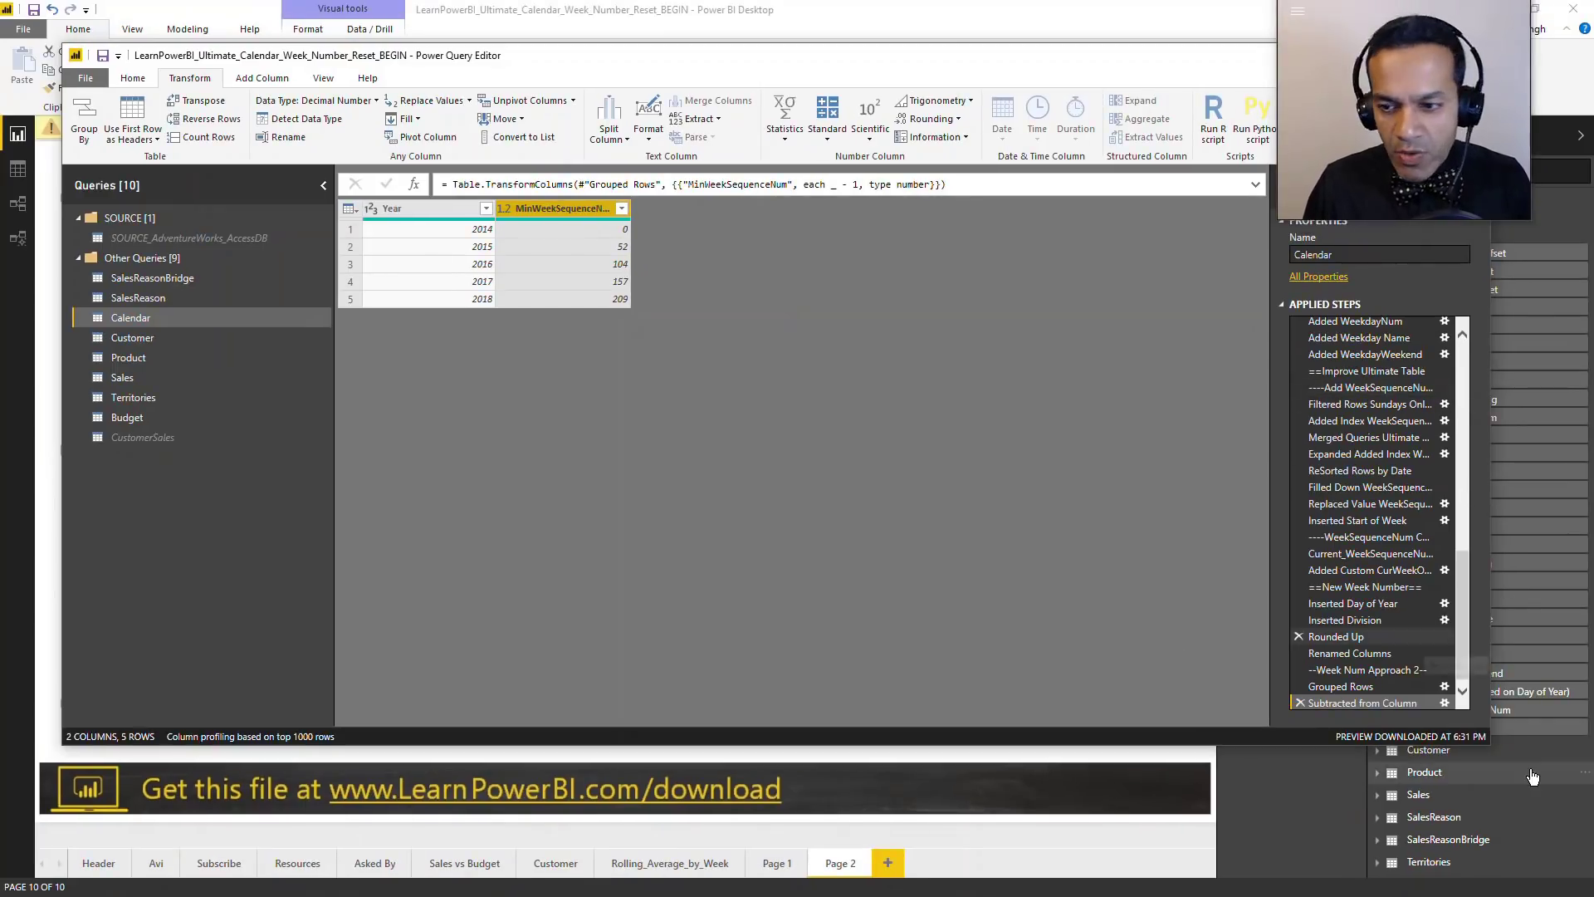
drag(700, 59, 683, 53)
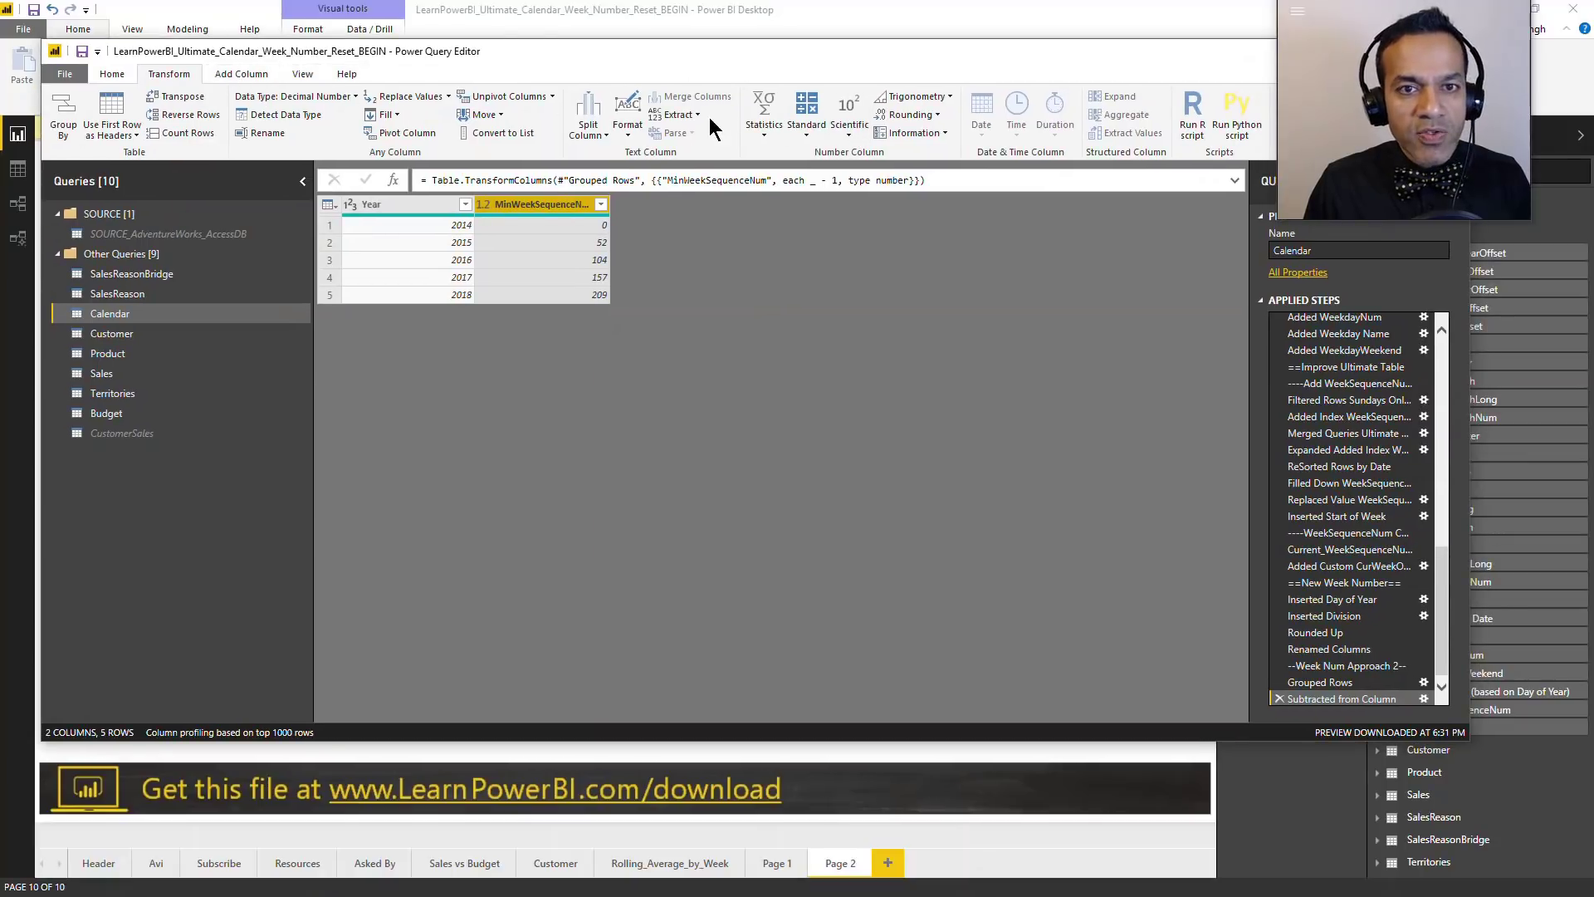
Step: Merge the query with Calendar (Current), matching Year in both tables
click(116, 75)
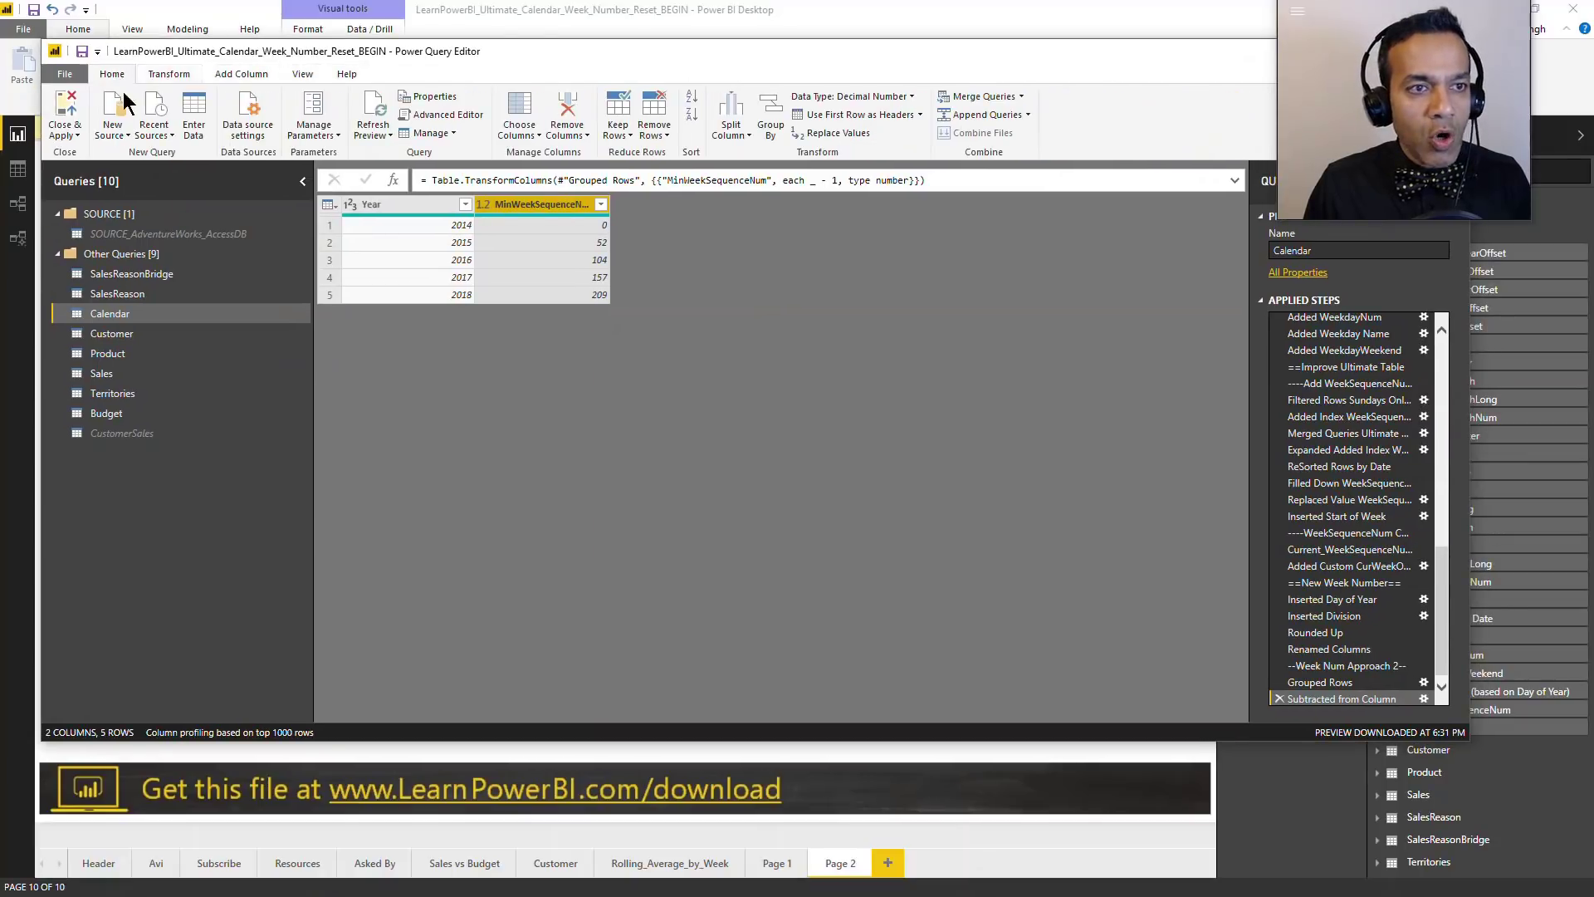
click(980, 96)
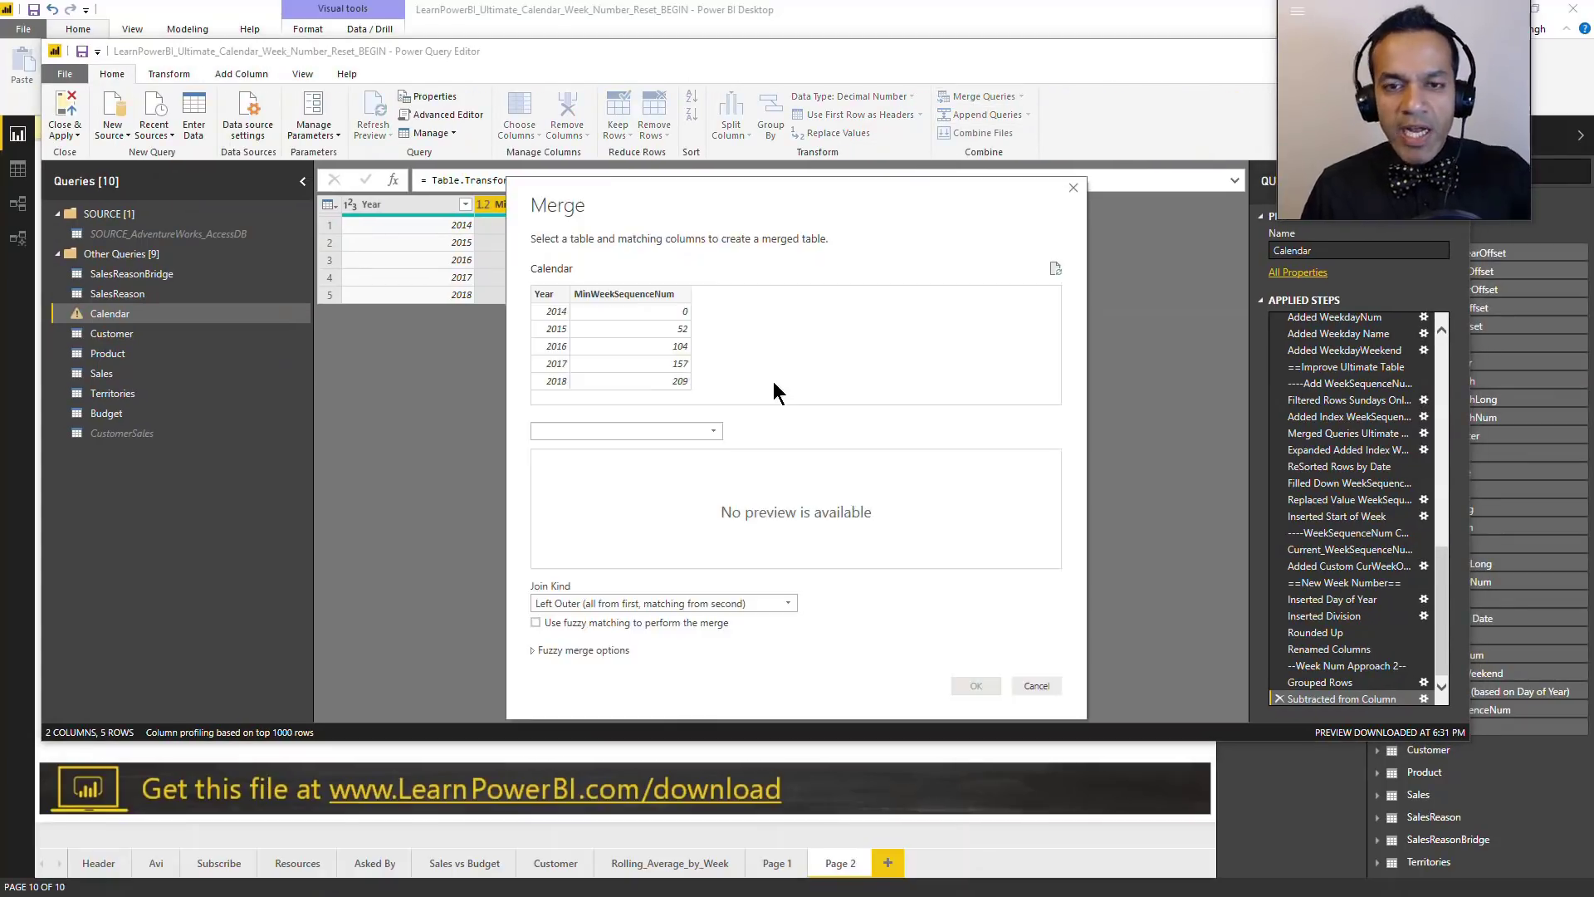
click(636, 430)
click(594, 466)
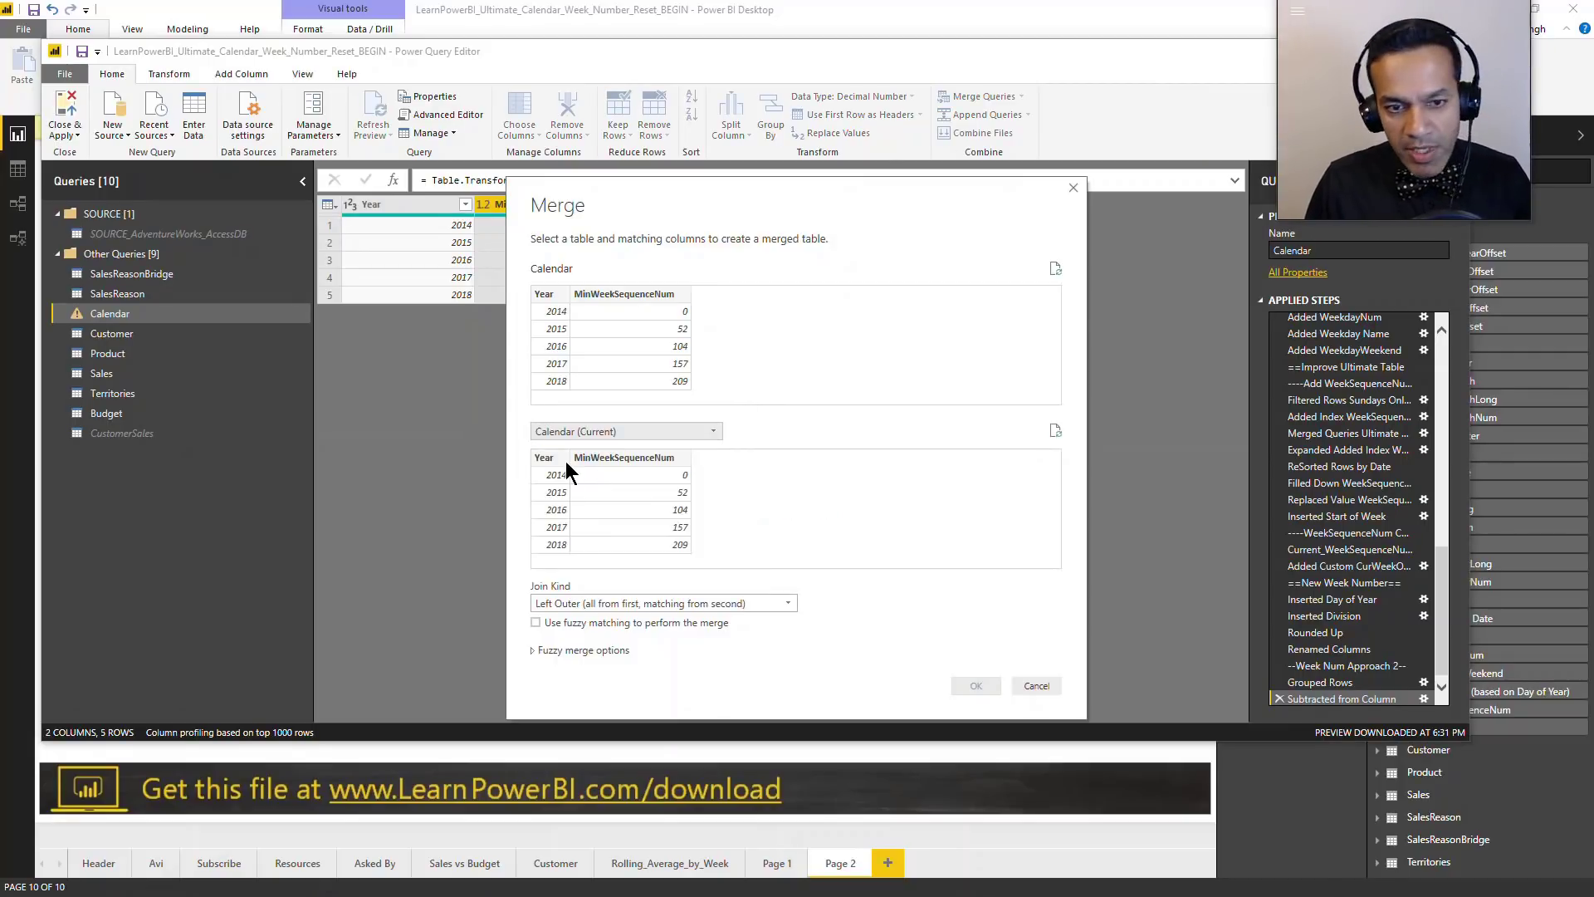
click(546, 458)
click(547, 295)
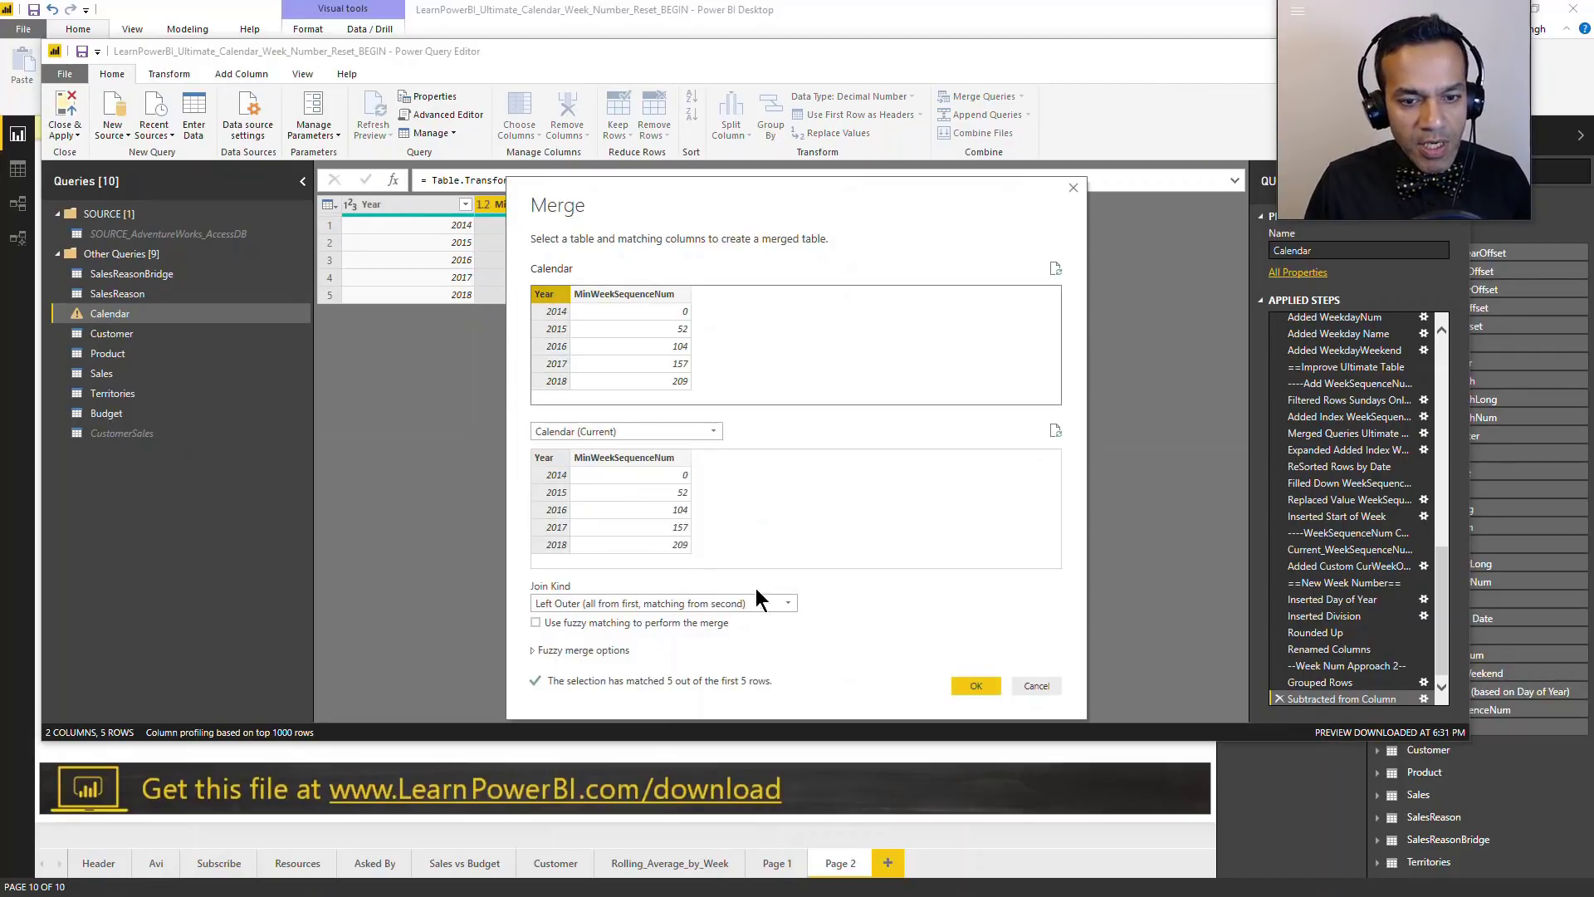
click(956, 682)
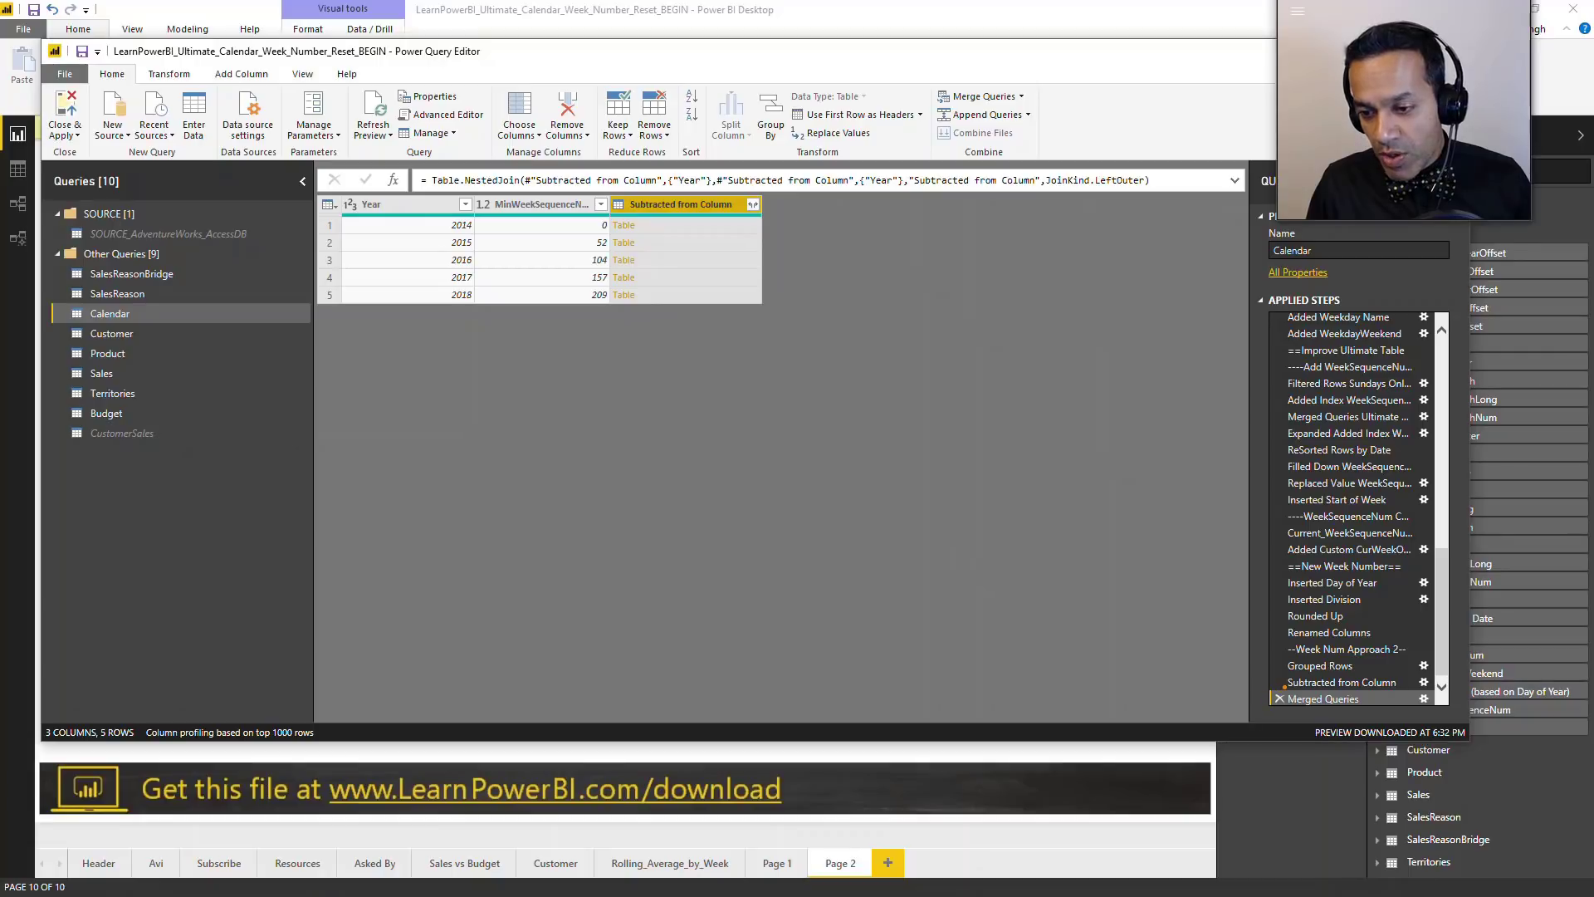
Step: Copy the --Week Num Approach 2-- step name without changing it
mouse_move(1284, 686)
mouse_down()
mouse_move(1225, 687)
mouse_move(1231, 657)
mouse_move(1279, 652)
mouse_up()
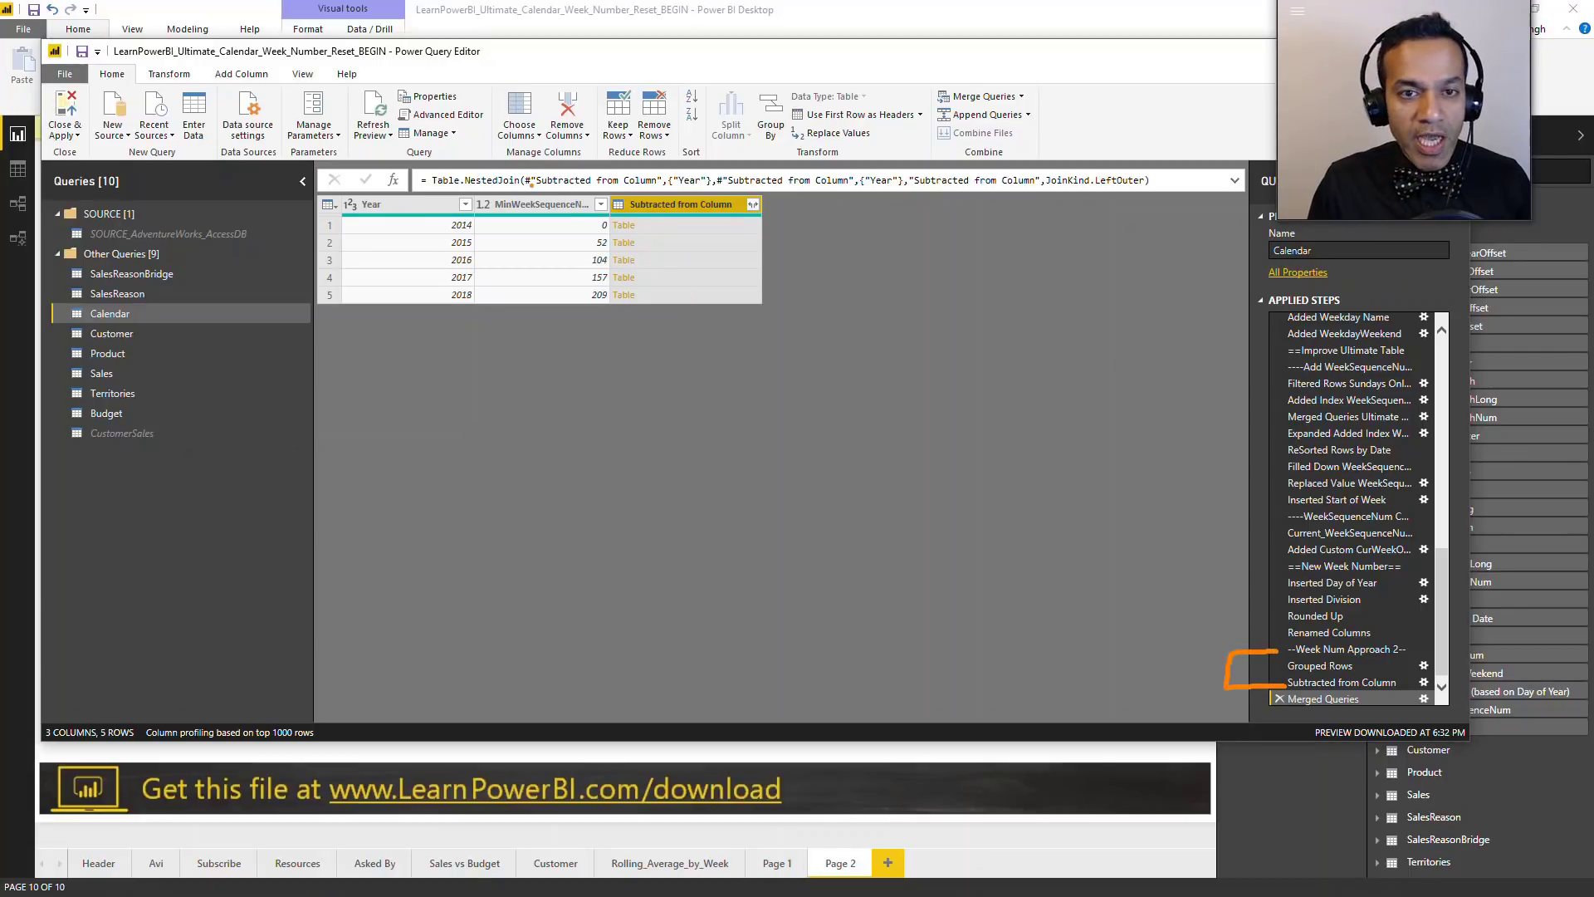
drag(592, 187, 591, 386)
drag(796, 193, 796, 361)
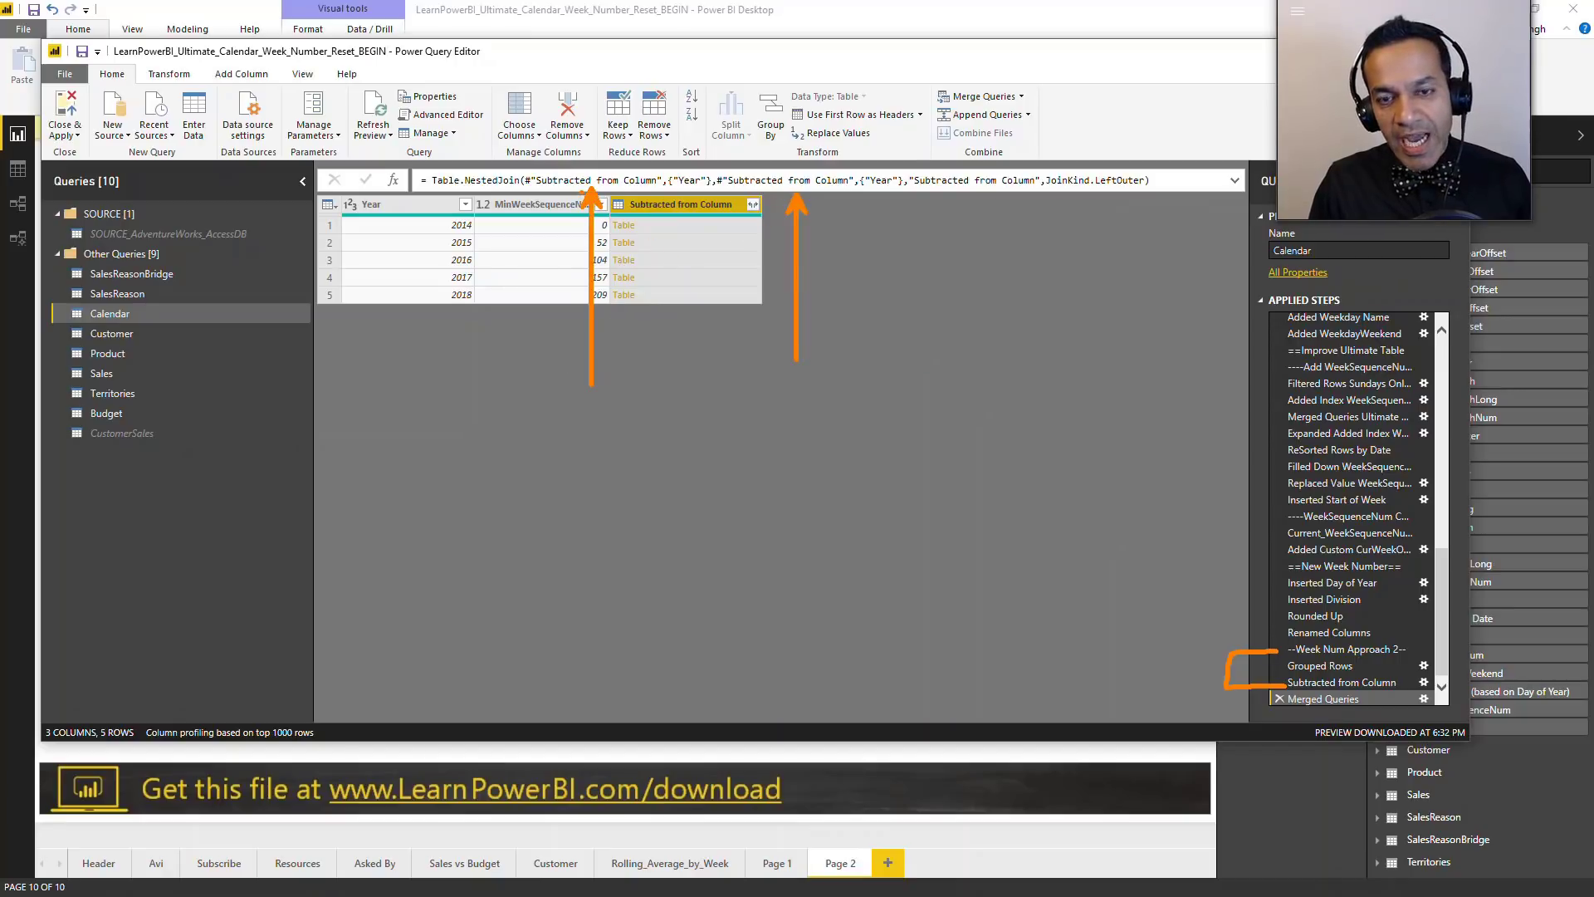
key(Escape)
click(1345, 649)
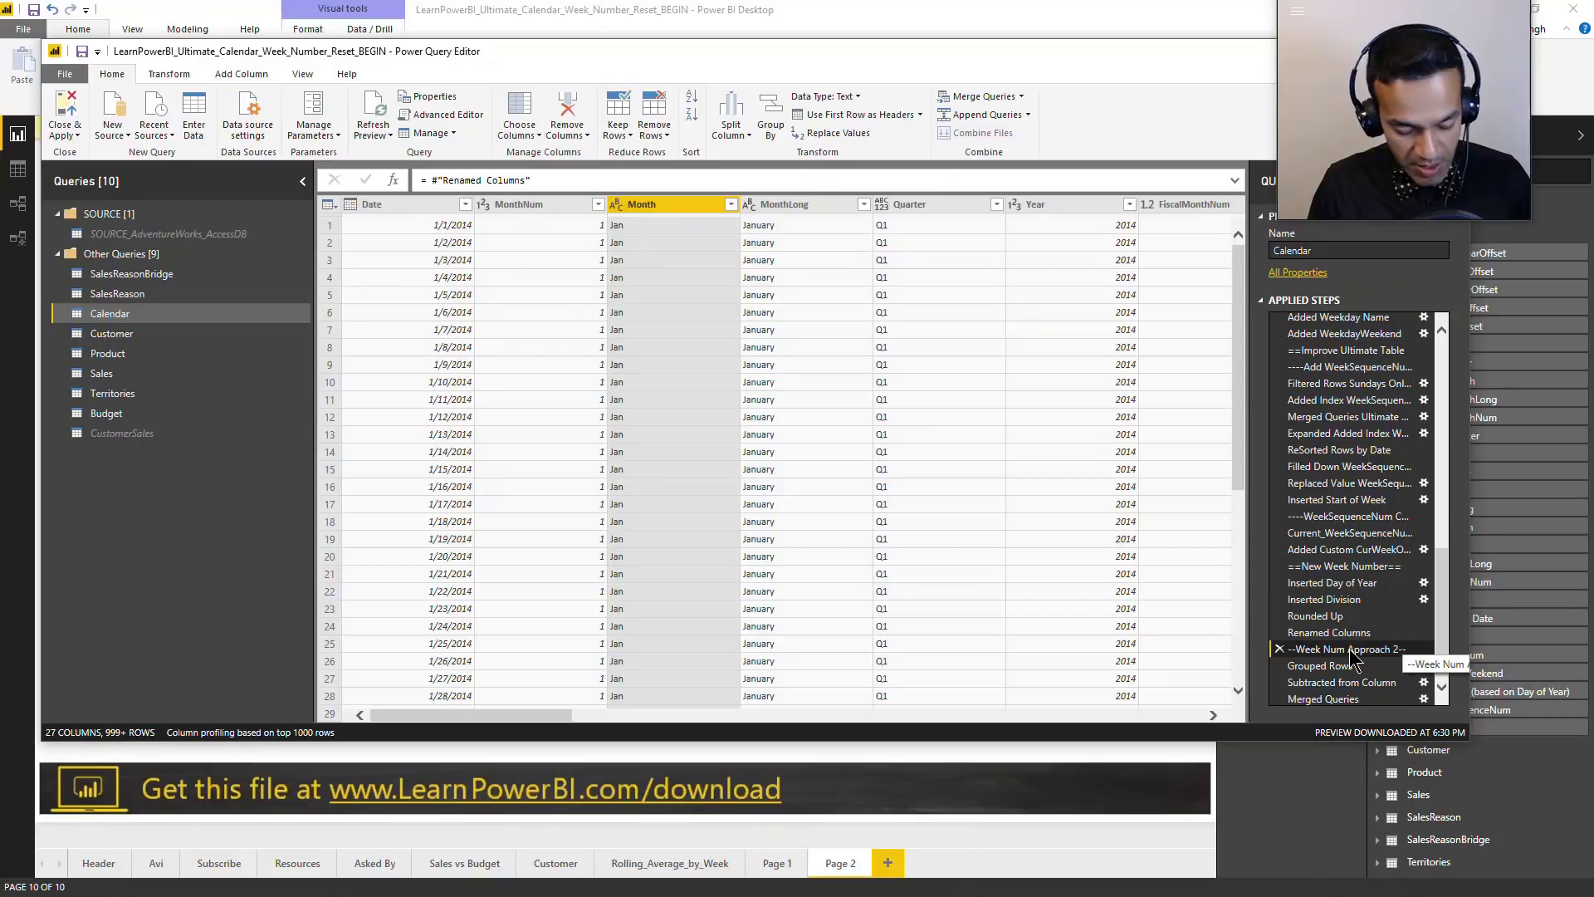
click(1349, 650)
key(Return)
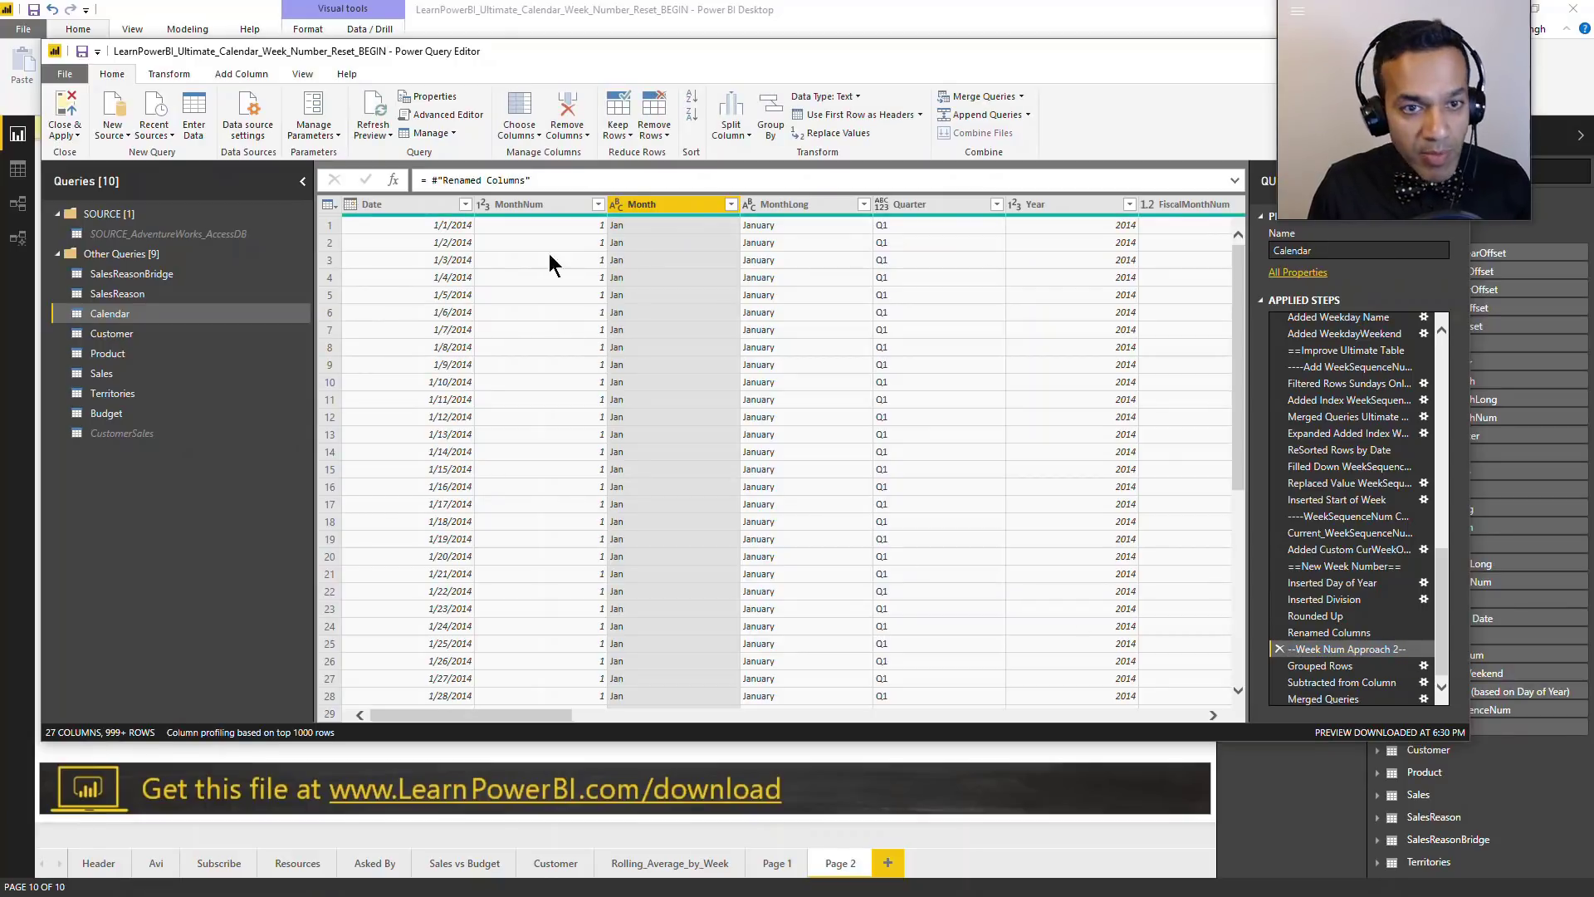
Step: In the Merged Queries formula, replace the first Subtracted from Column reference with --Week Num Approach 2--
click(1338, 700)
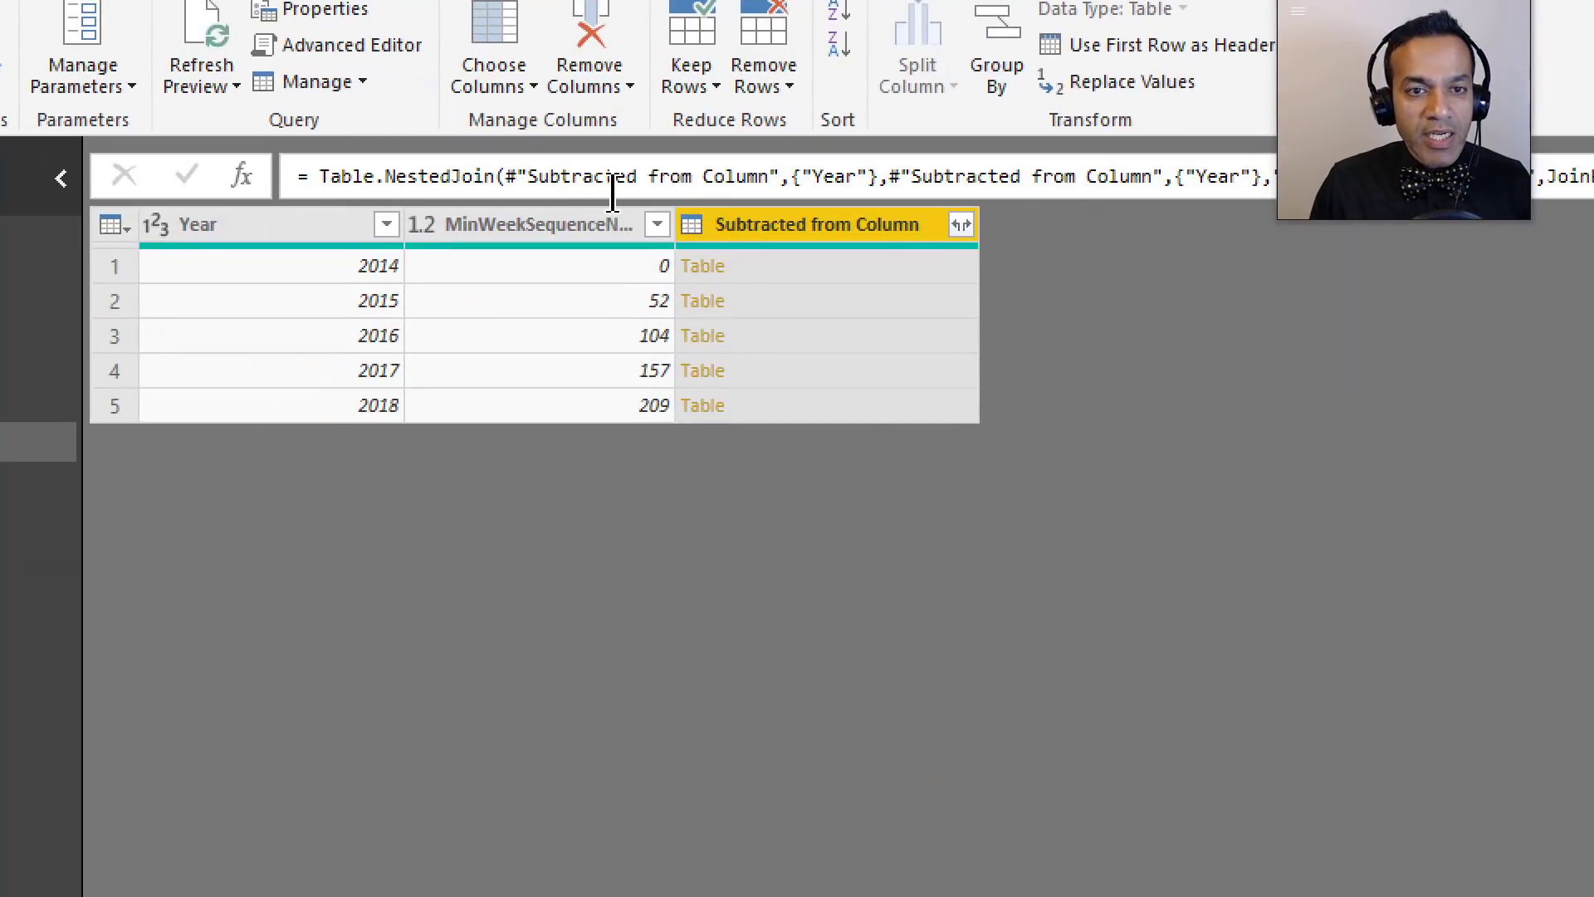
click(529, 176)
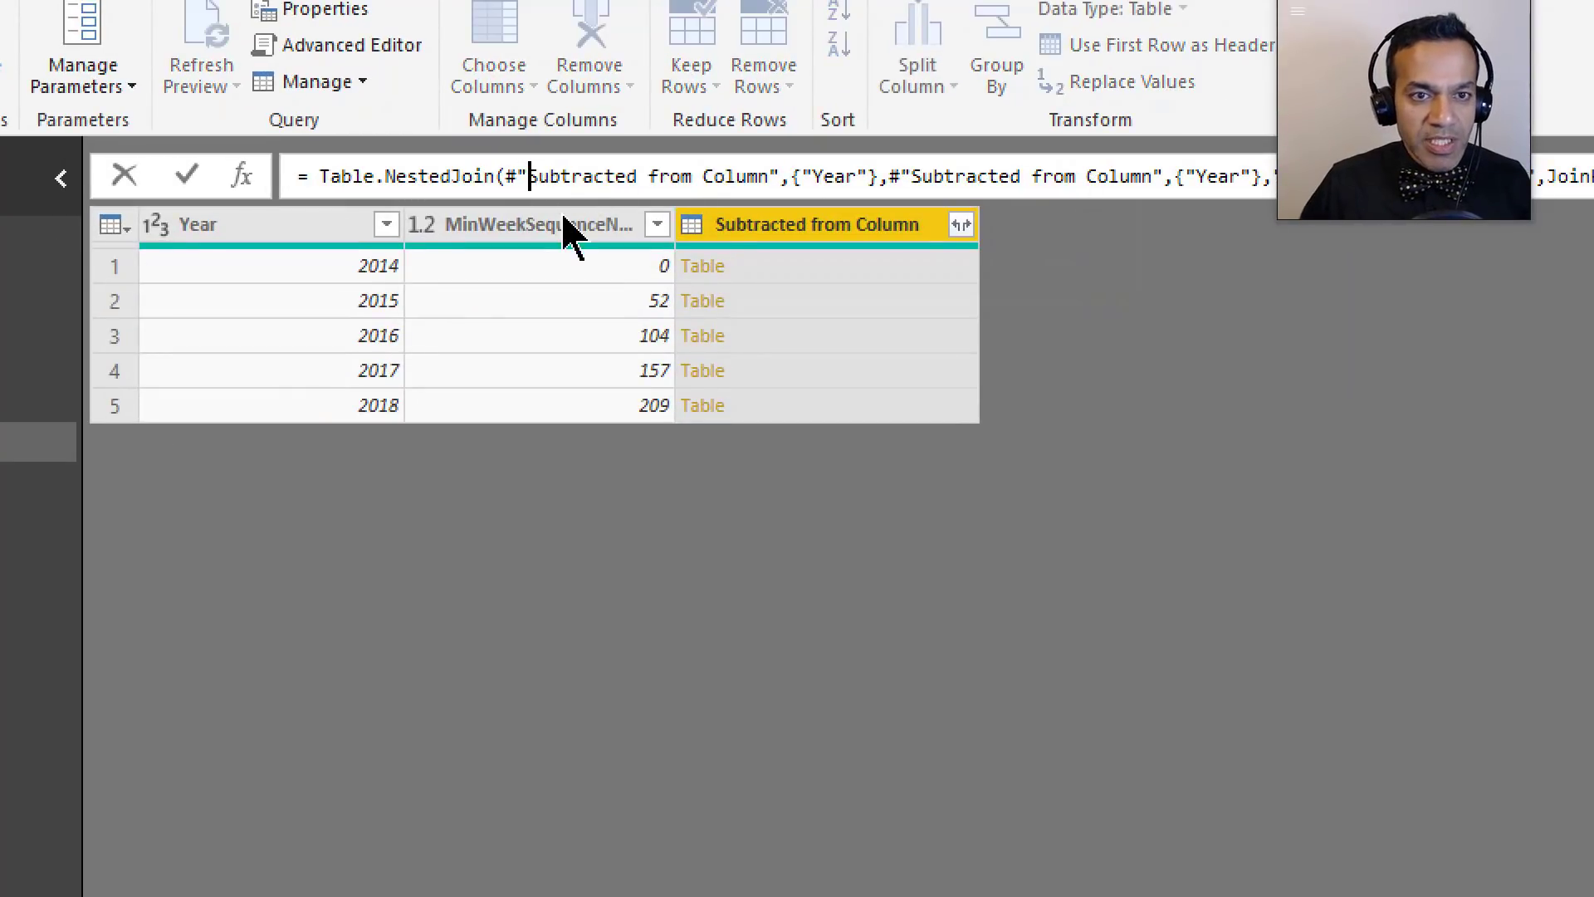
key(shift+Right)
key(shift+Right)
key(shift+Right)
key(shift+Right)
key(shift+Right)
key(shift+Right)
key(shift+Right)
key(shift+Right)
key(shift+Right)
key(shift+Right)
key(shift+Right)
key(shift+Right)
key(shift+Right)
key(shift+Right)
key(shift+Right)
key(shift+Right)
key(shift+Right)
key(shift+Right)
key(shift+Right)
key(shift+Right)
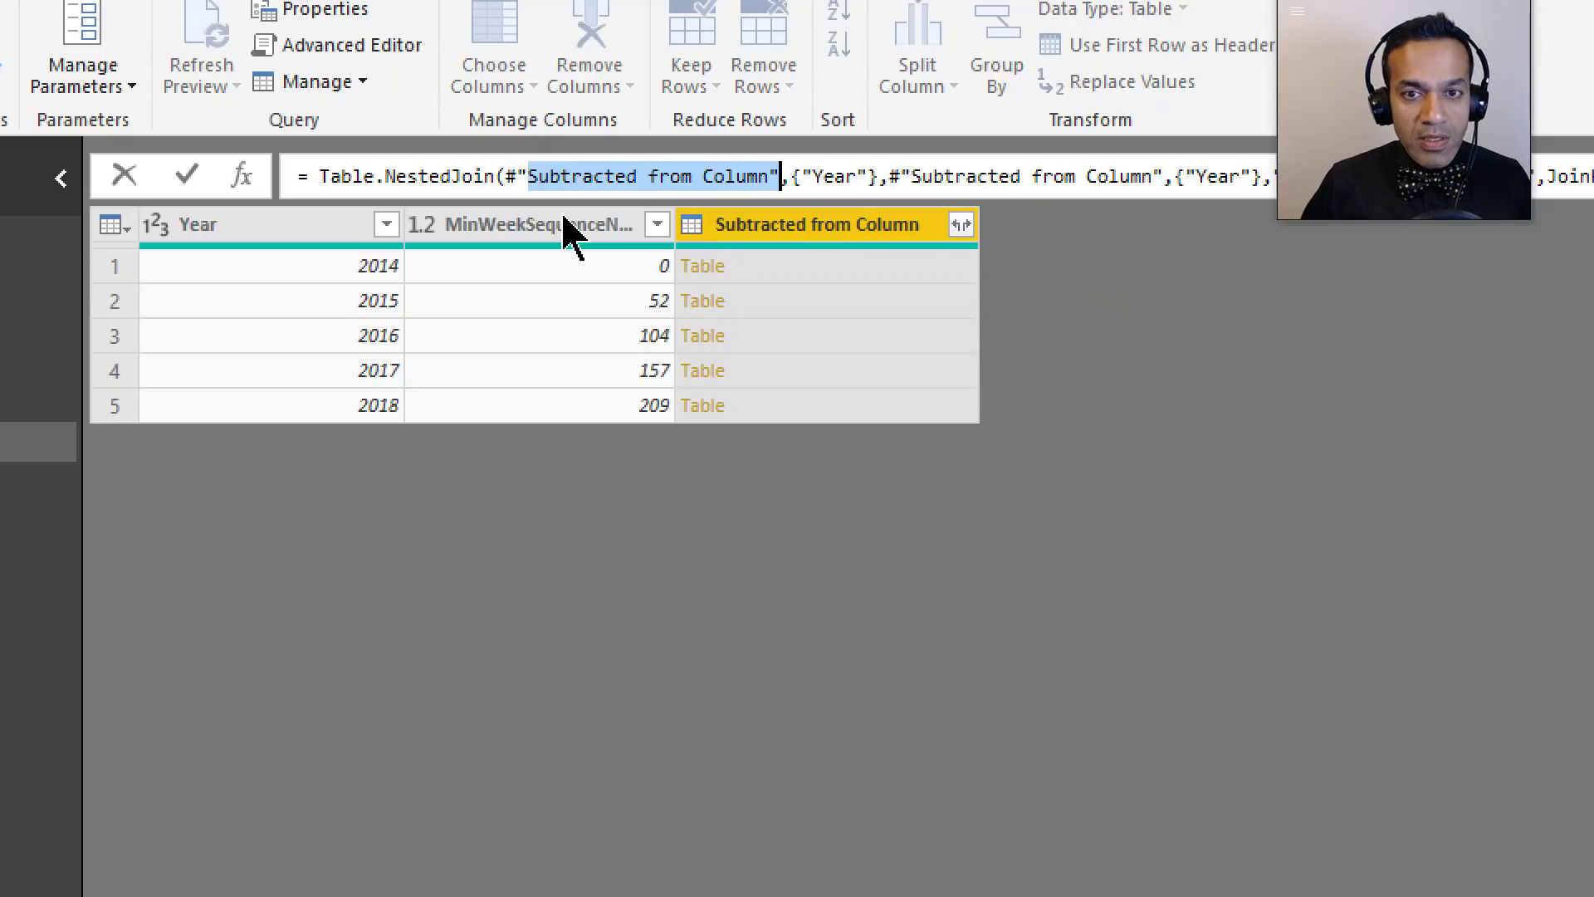
key(Delete)
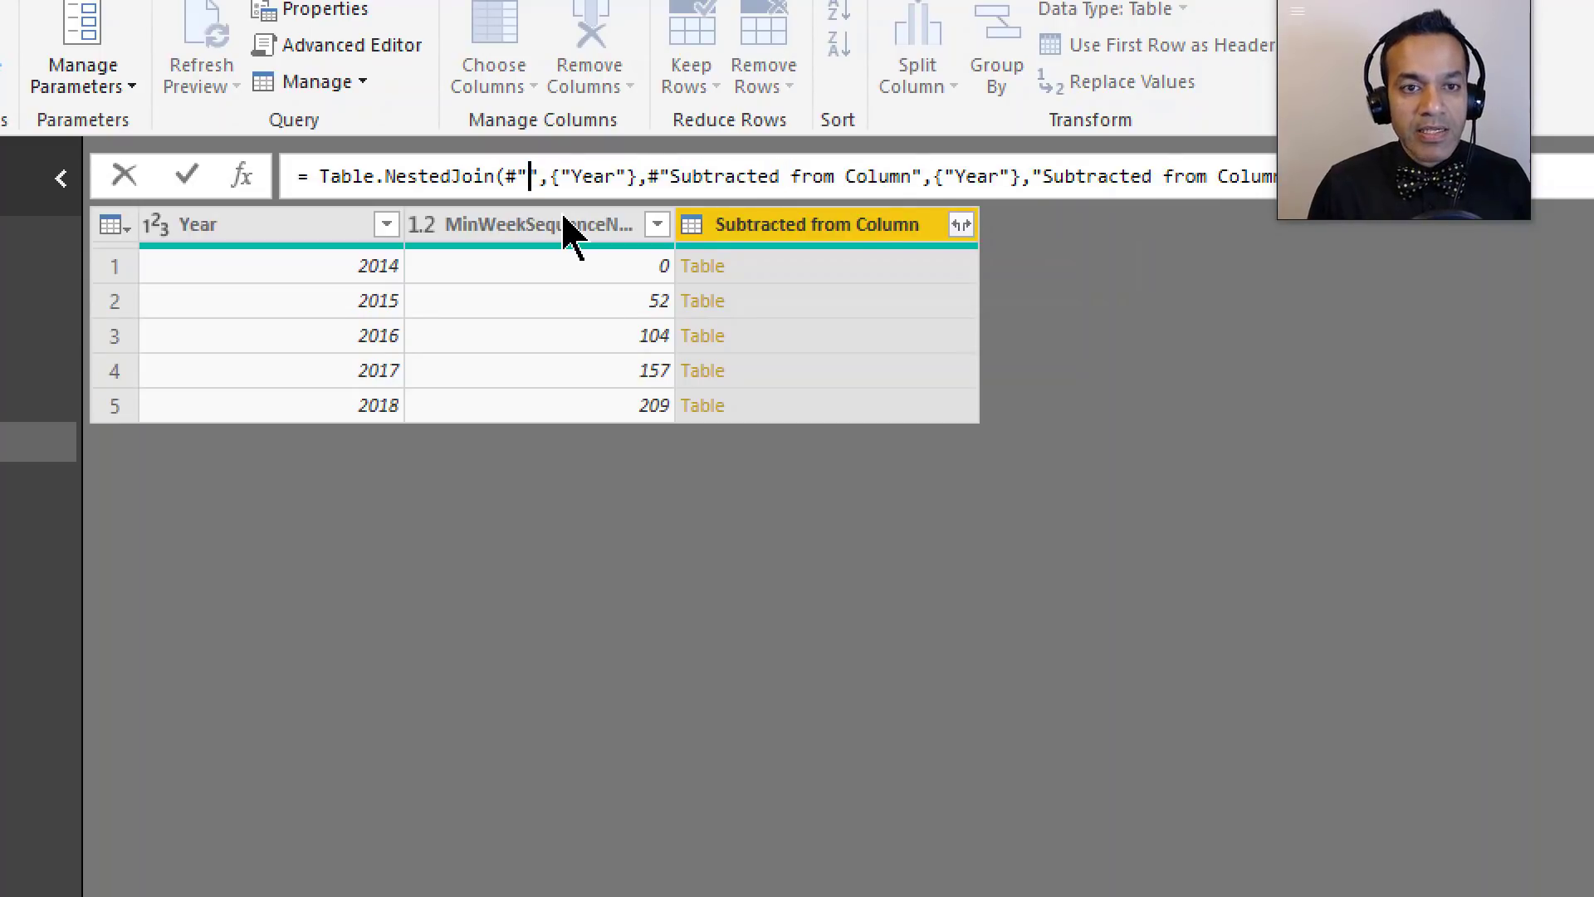
text(--Week Num Approach 2--")
key(Return)
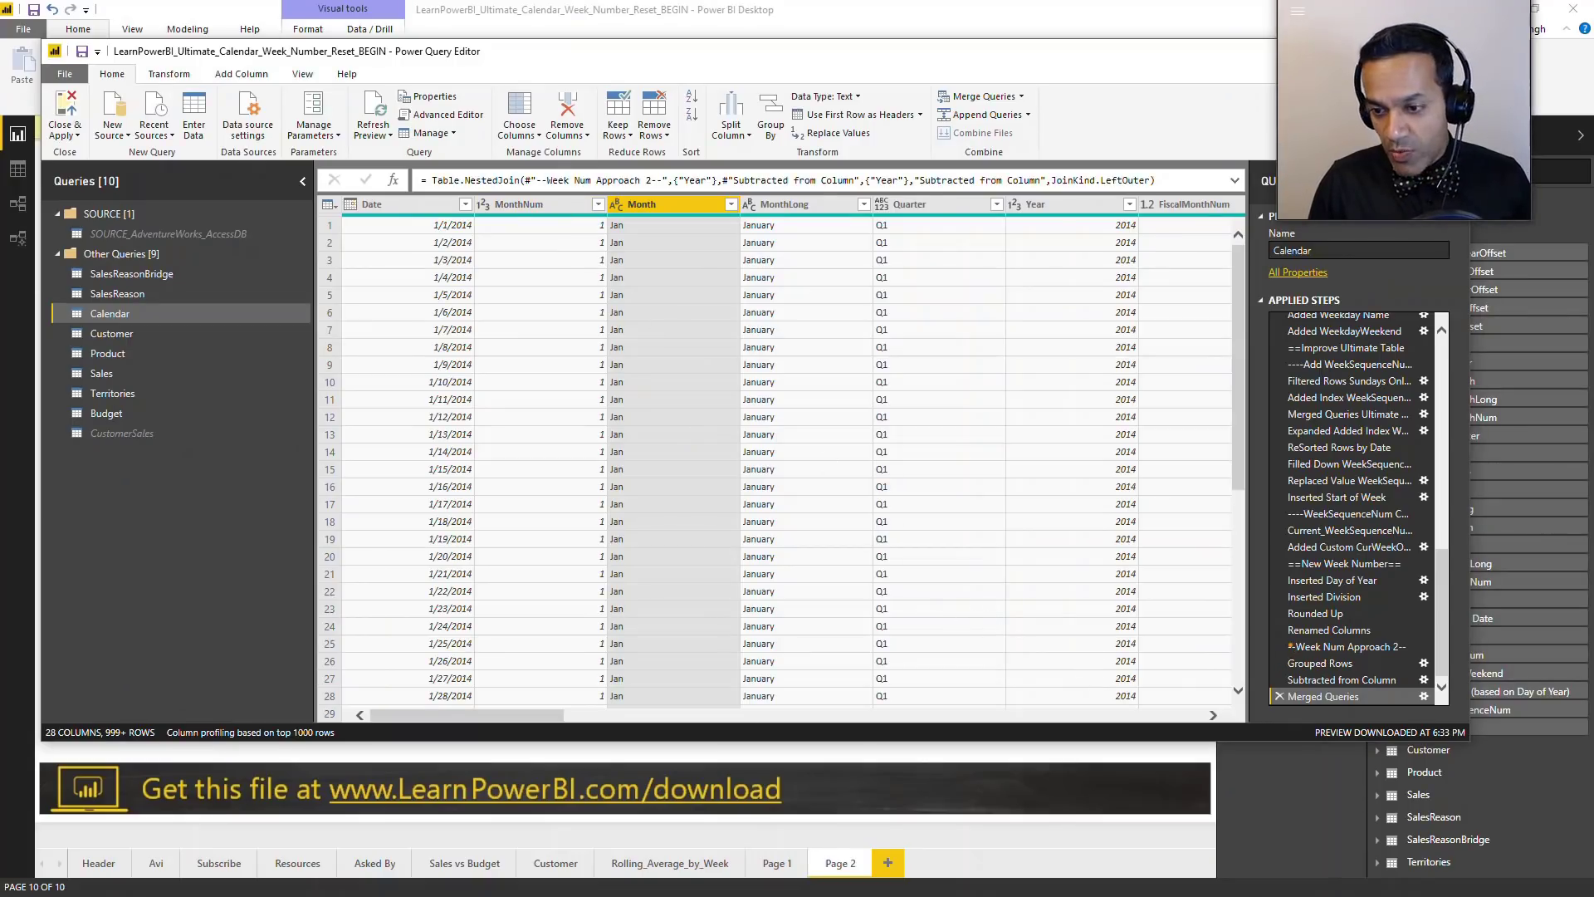
Step: Expand only MinWeekSequenceNum from Subtracted from Column, without the column-name prefix
mouse_move(1274, 647)
mouse_down()
mouse_move(1218, 670)
mouse_move(1255, 677)
mouse_up()
key(Escape)
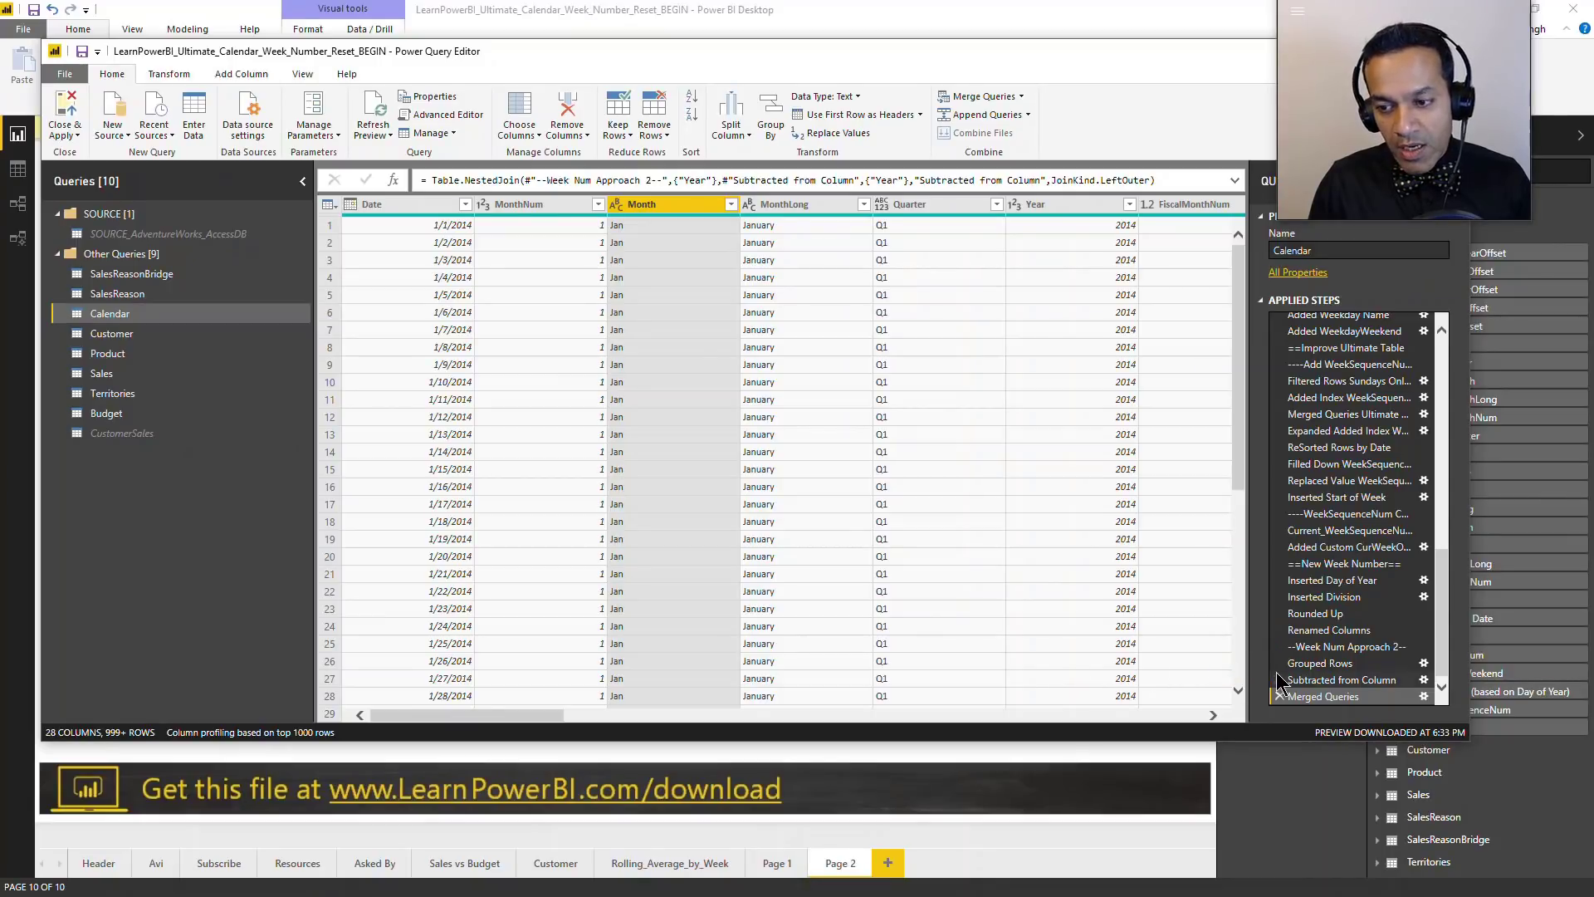
click(1338, 680)
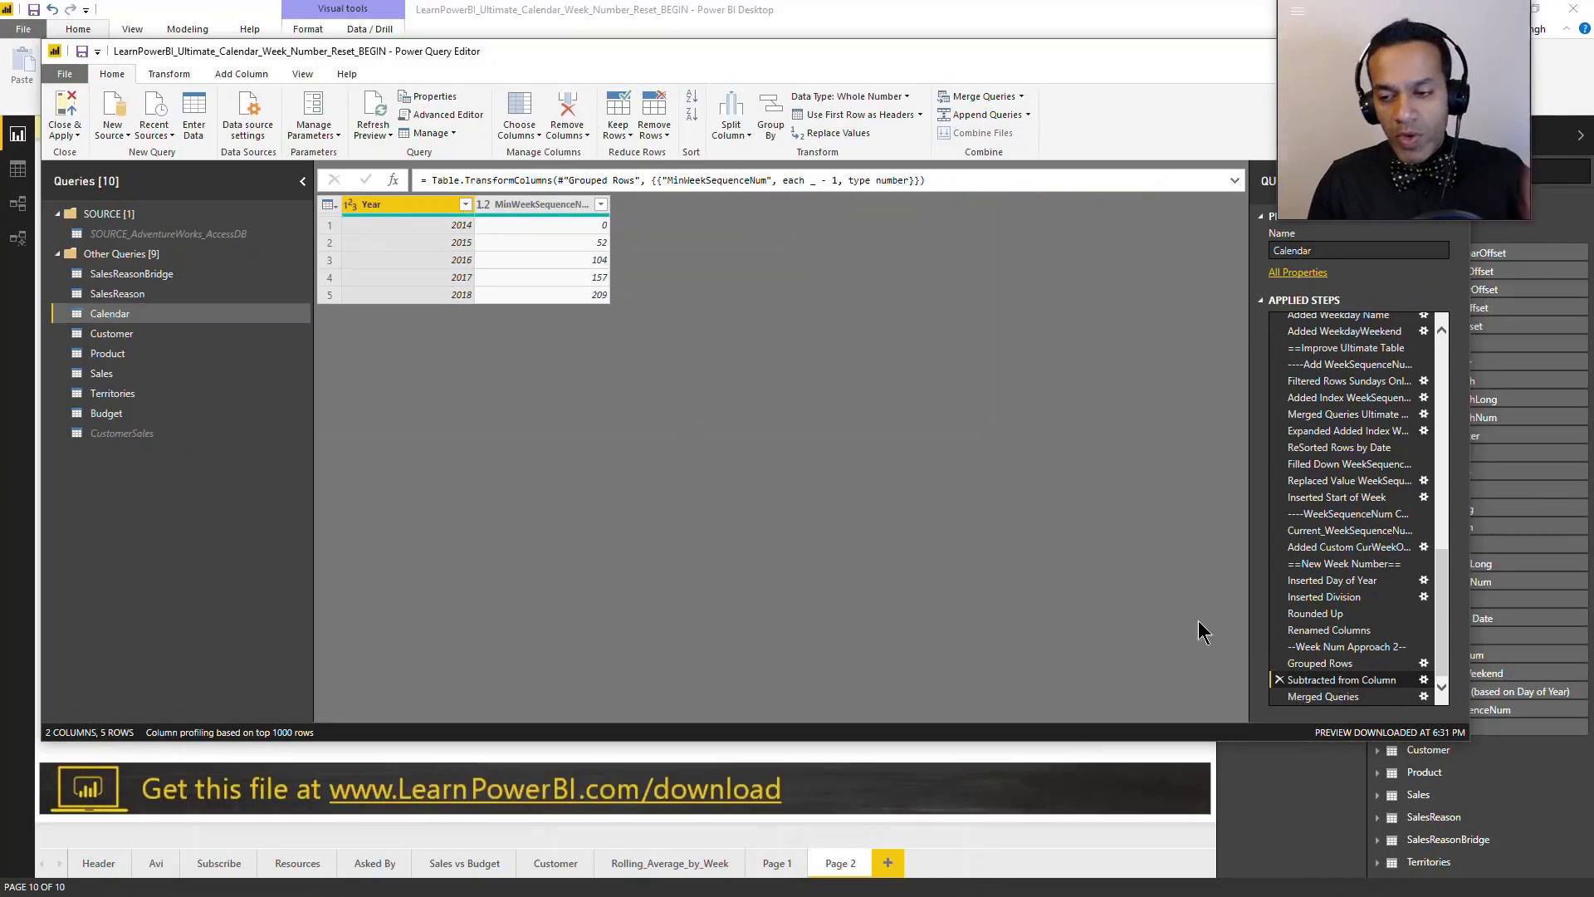
click(1328, 697)
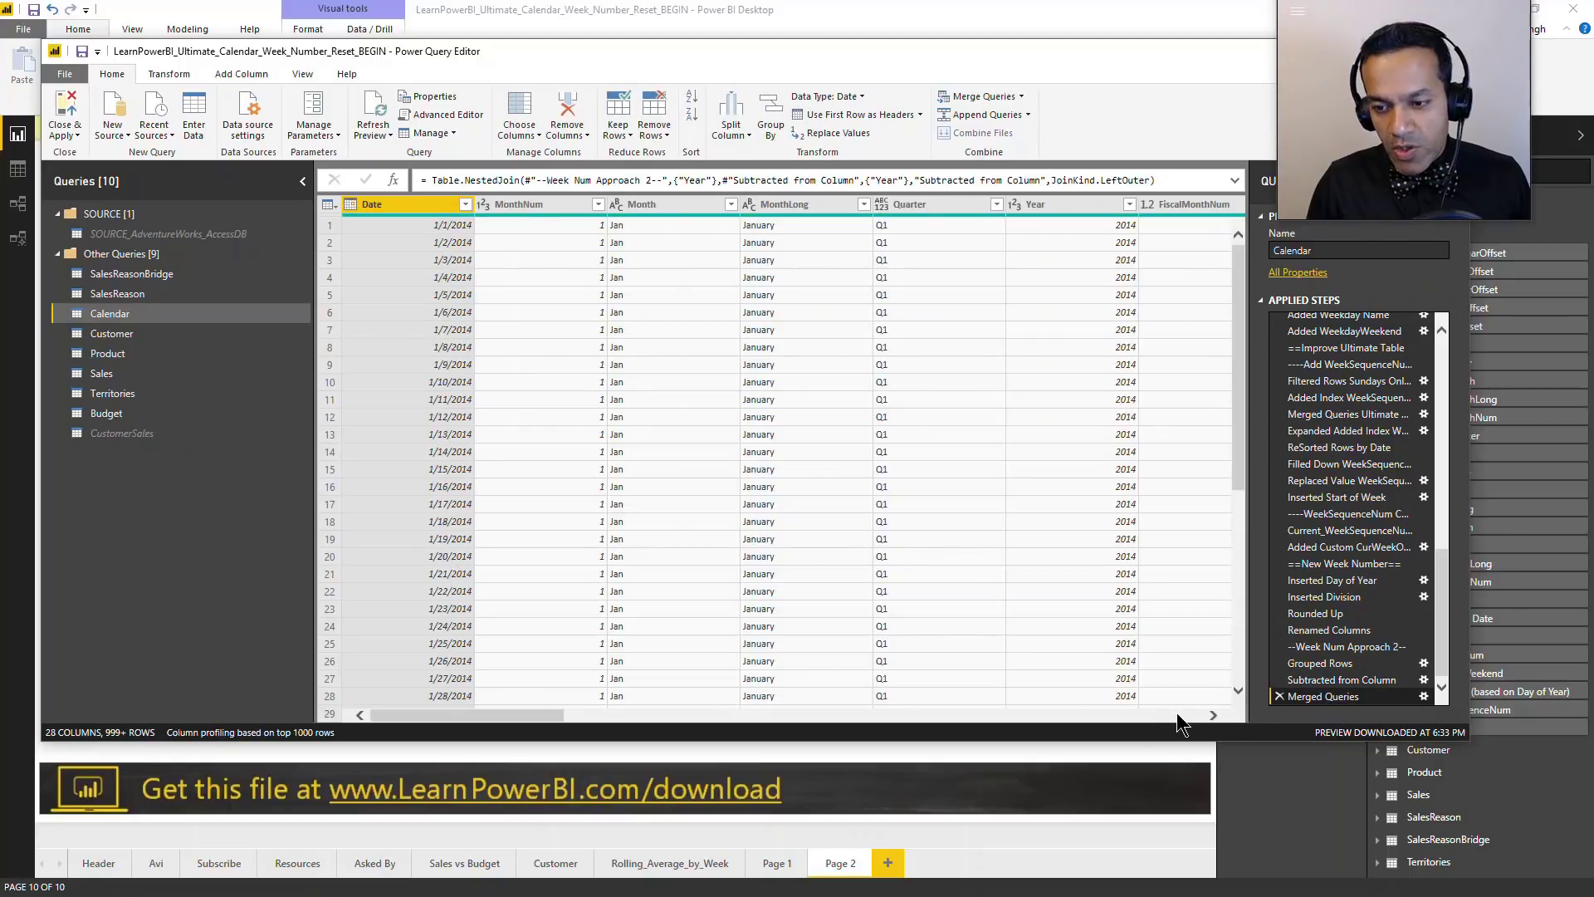
click(1177, 712)
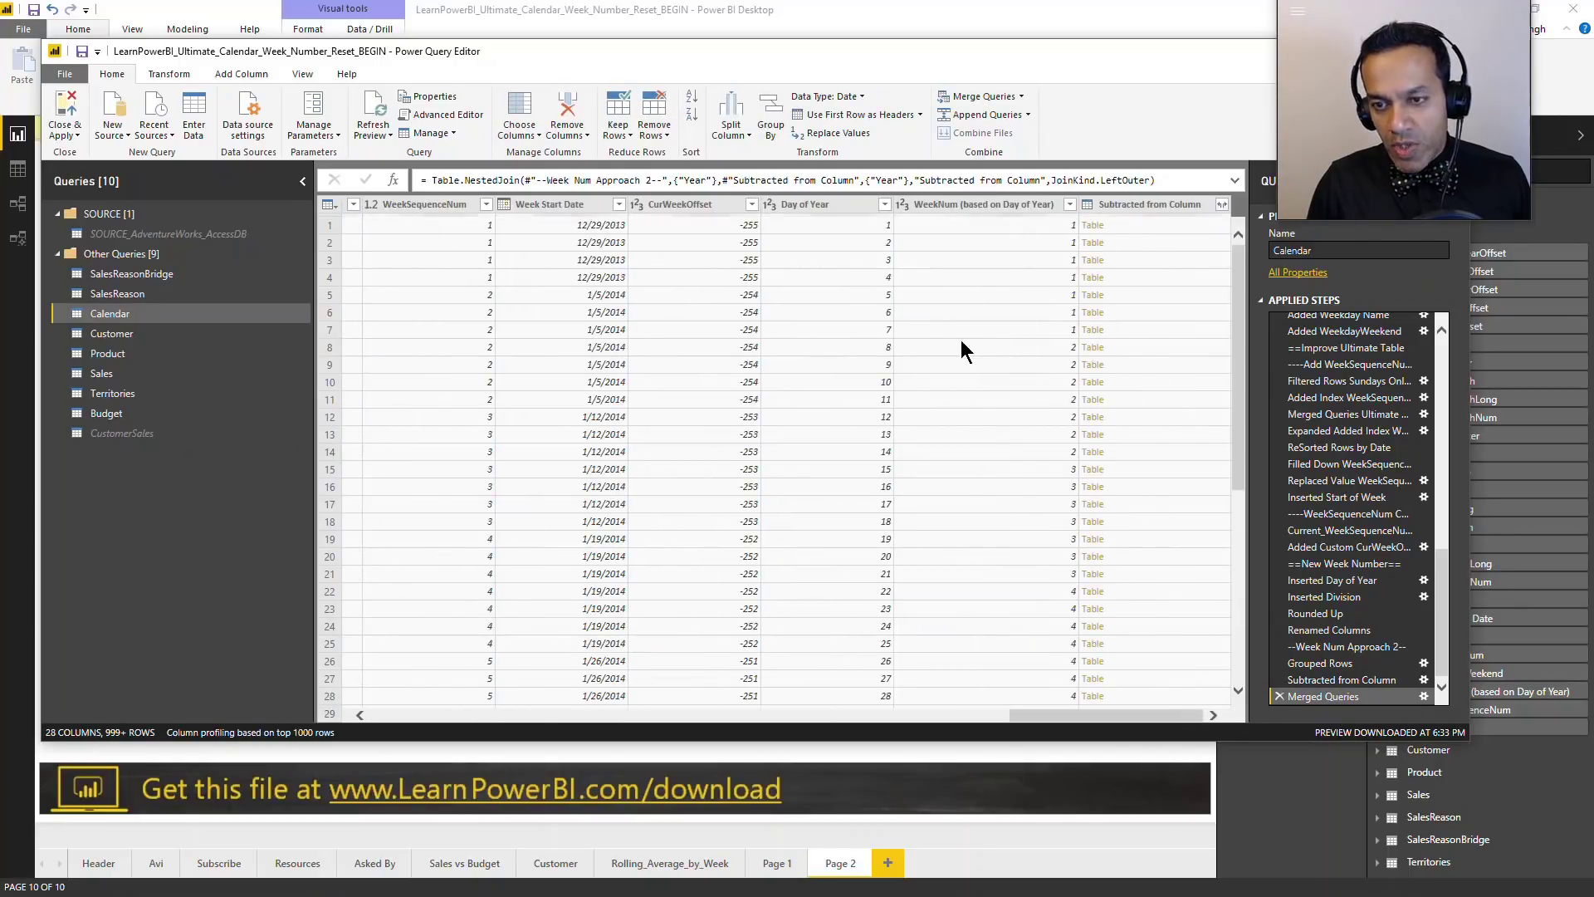
click(1221, 204)
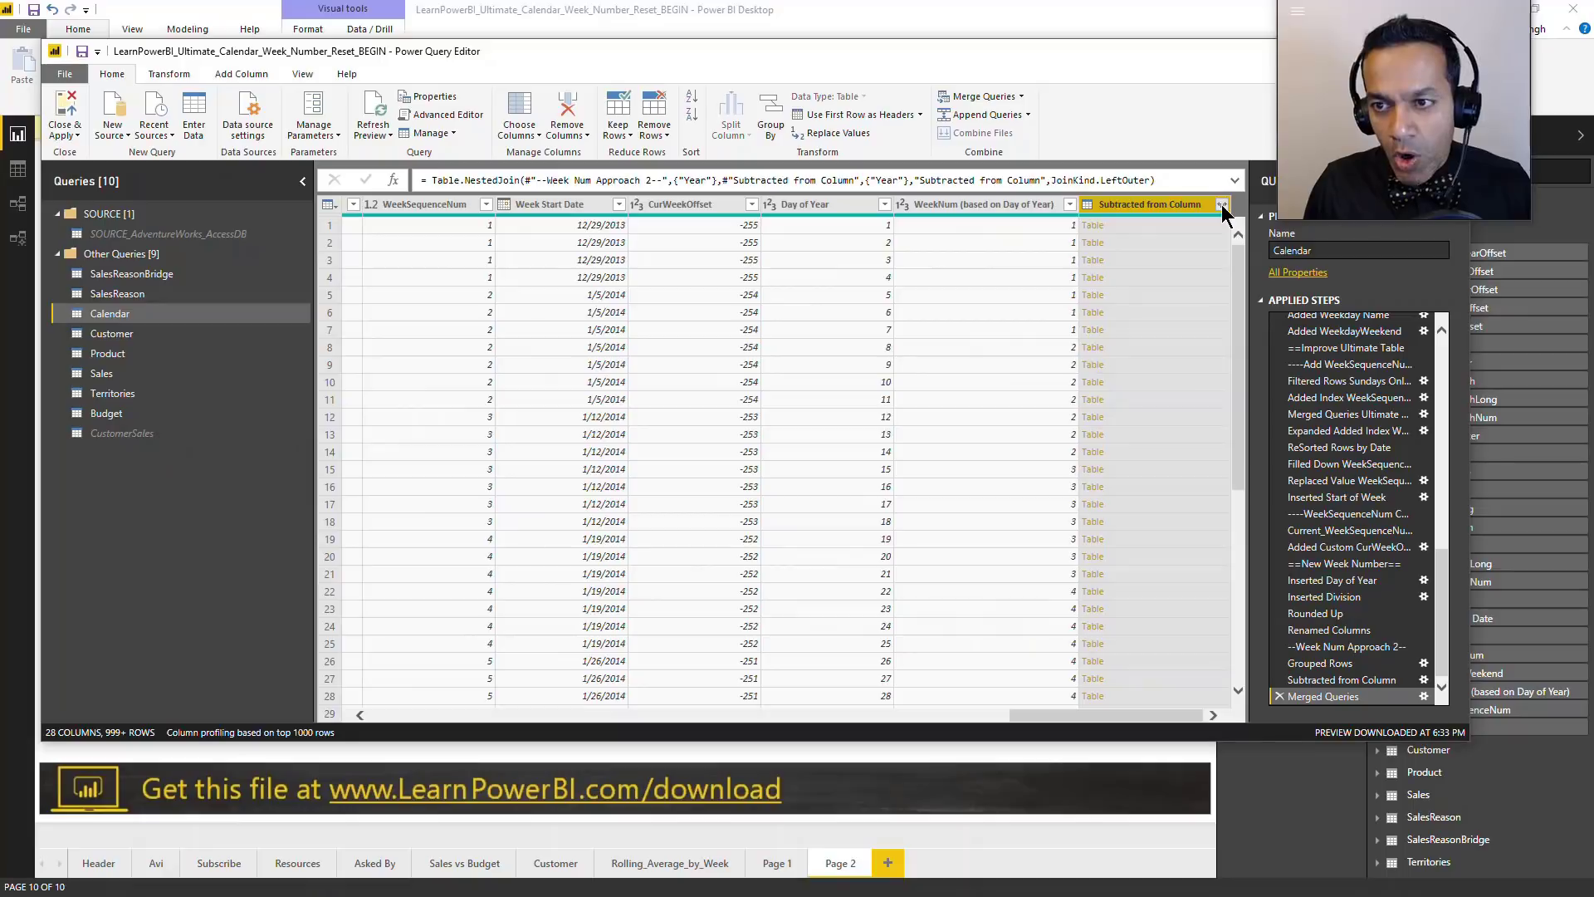
click(979, 287)
click(978, 303)
click(969, 361)
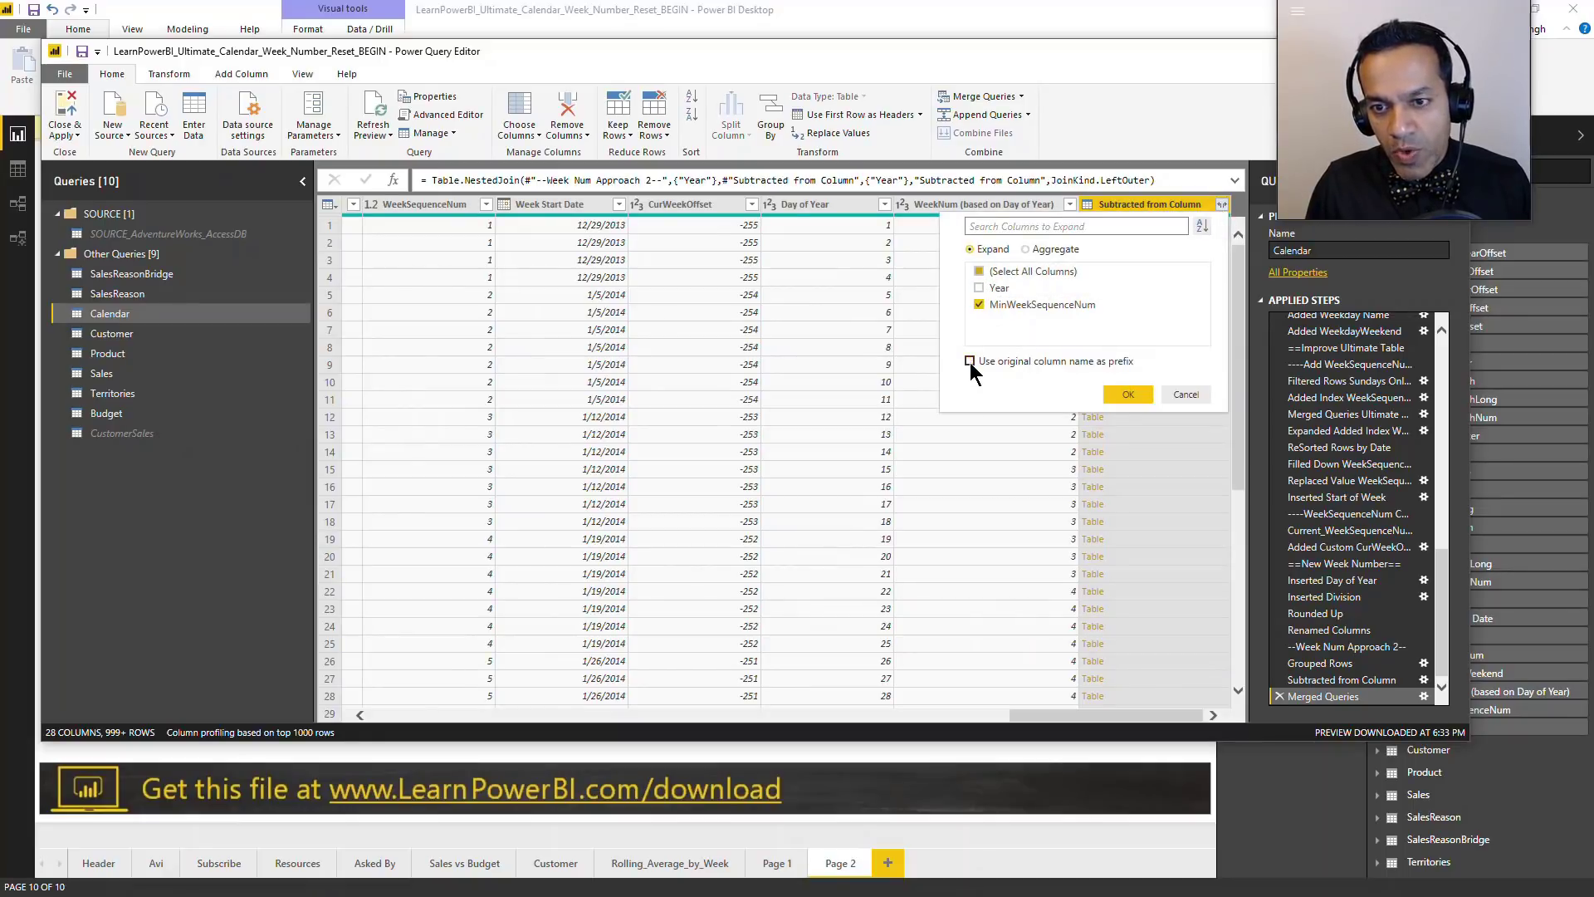
click(1122, 394)
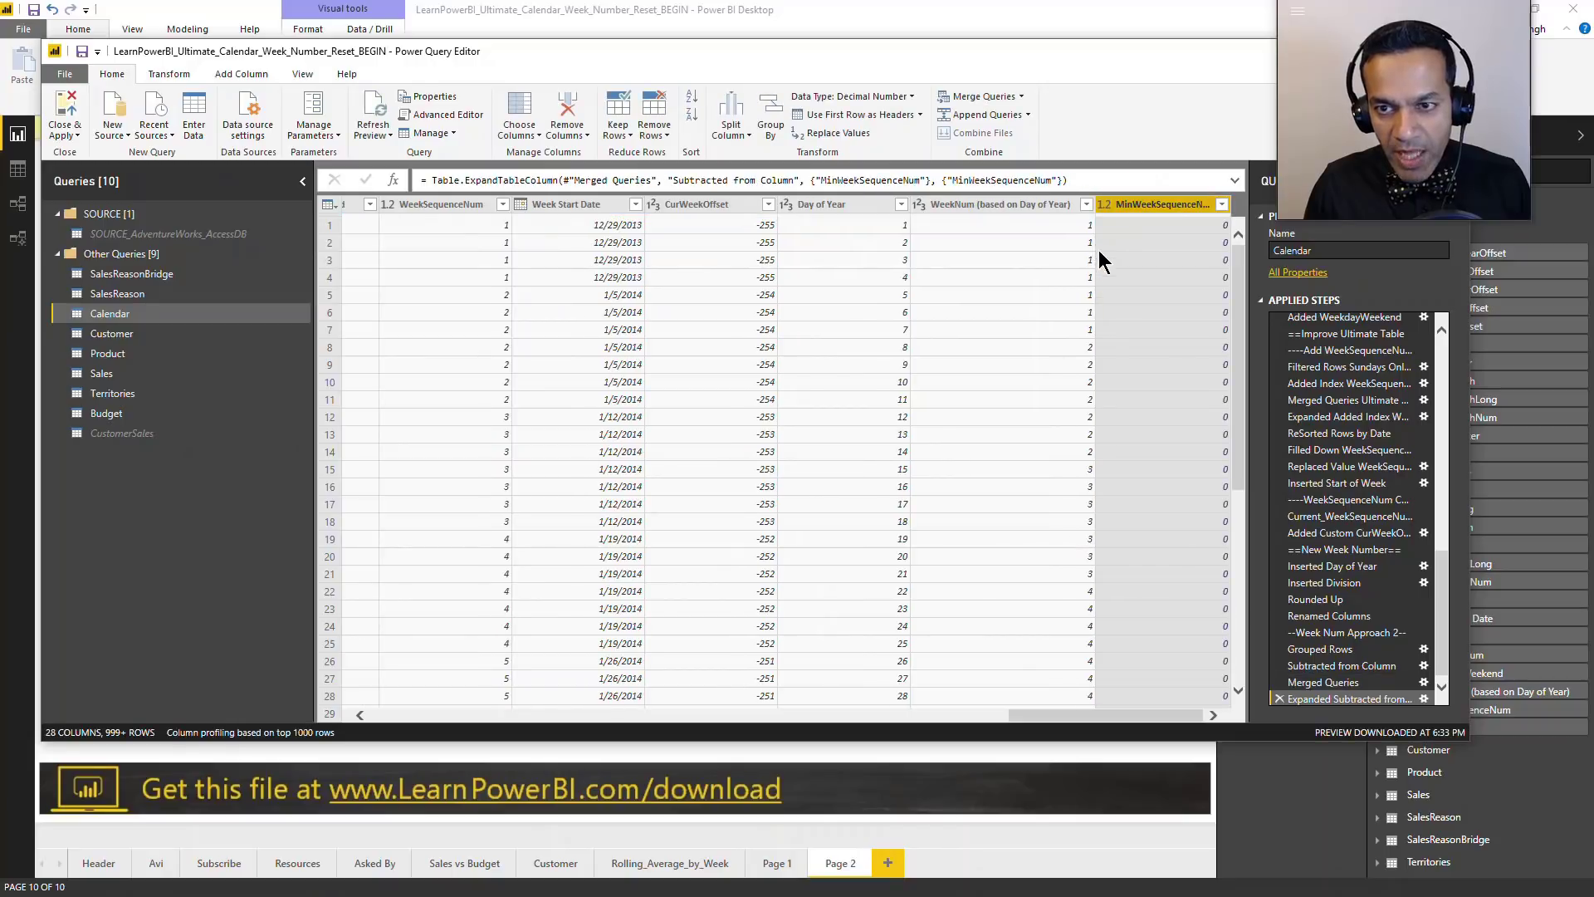
Step: Start a custom column named WeekNum (based on WeekSequenceNum)
click(241, 73)
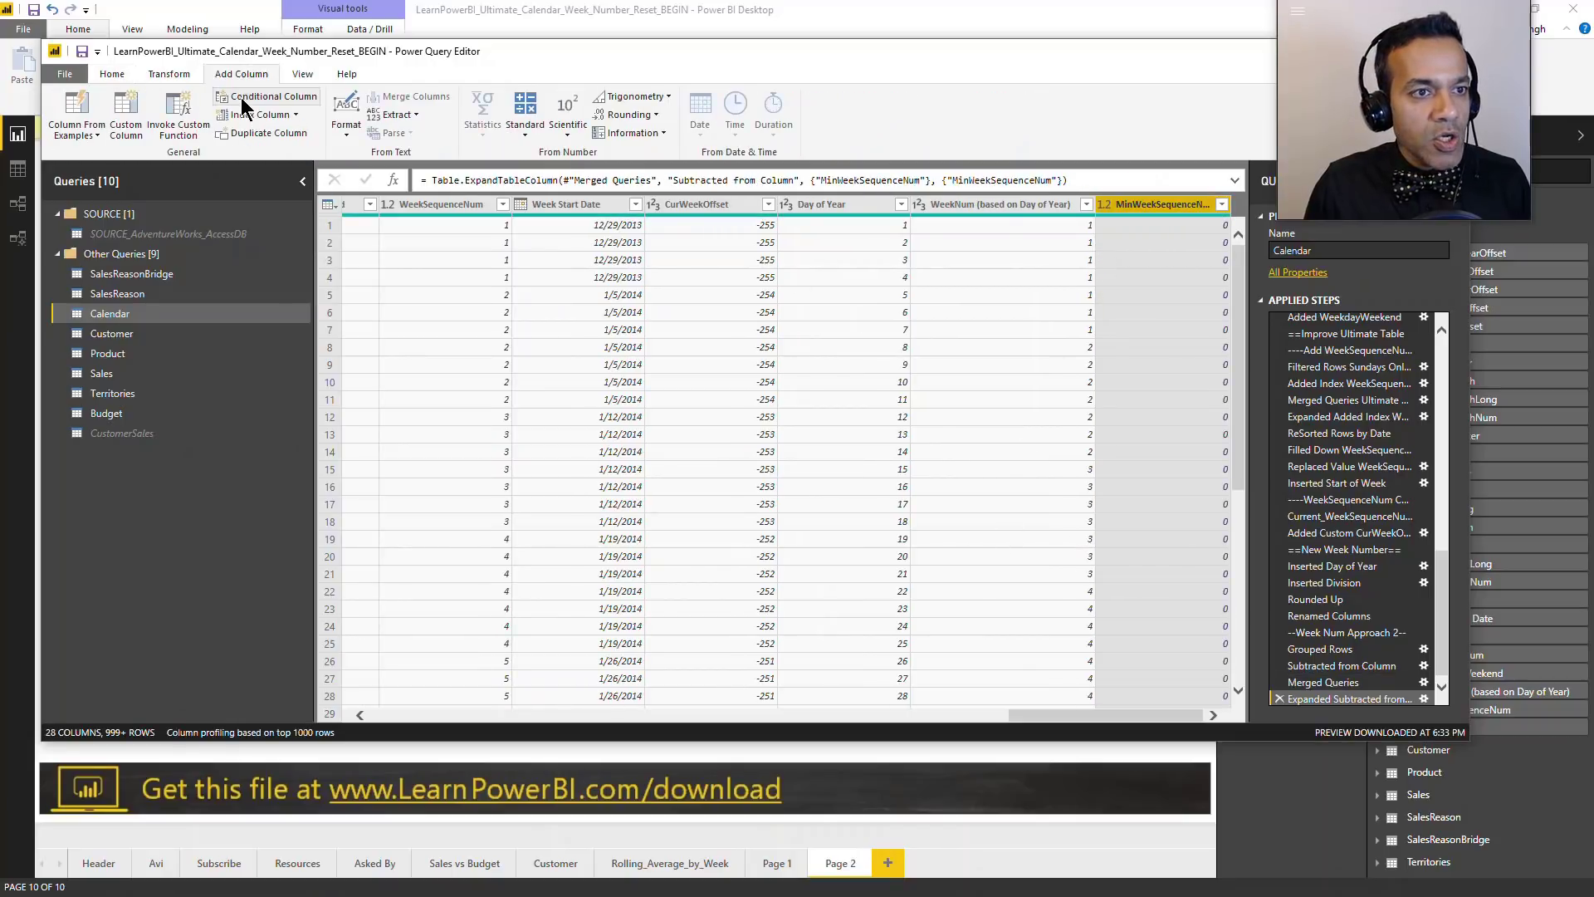
click(126, 117)
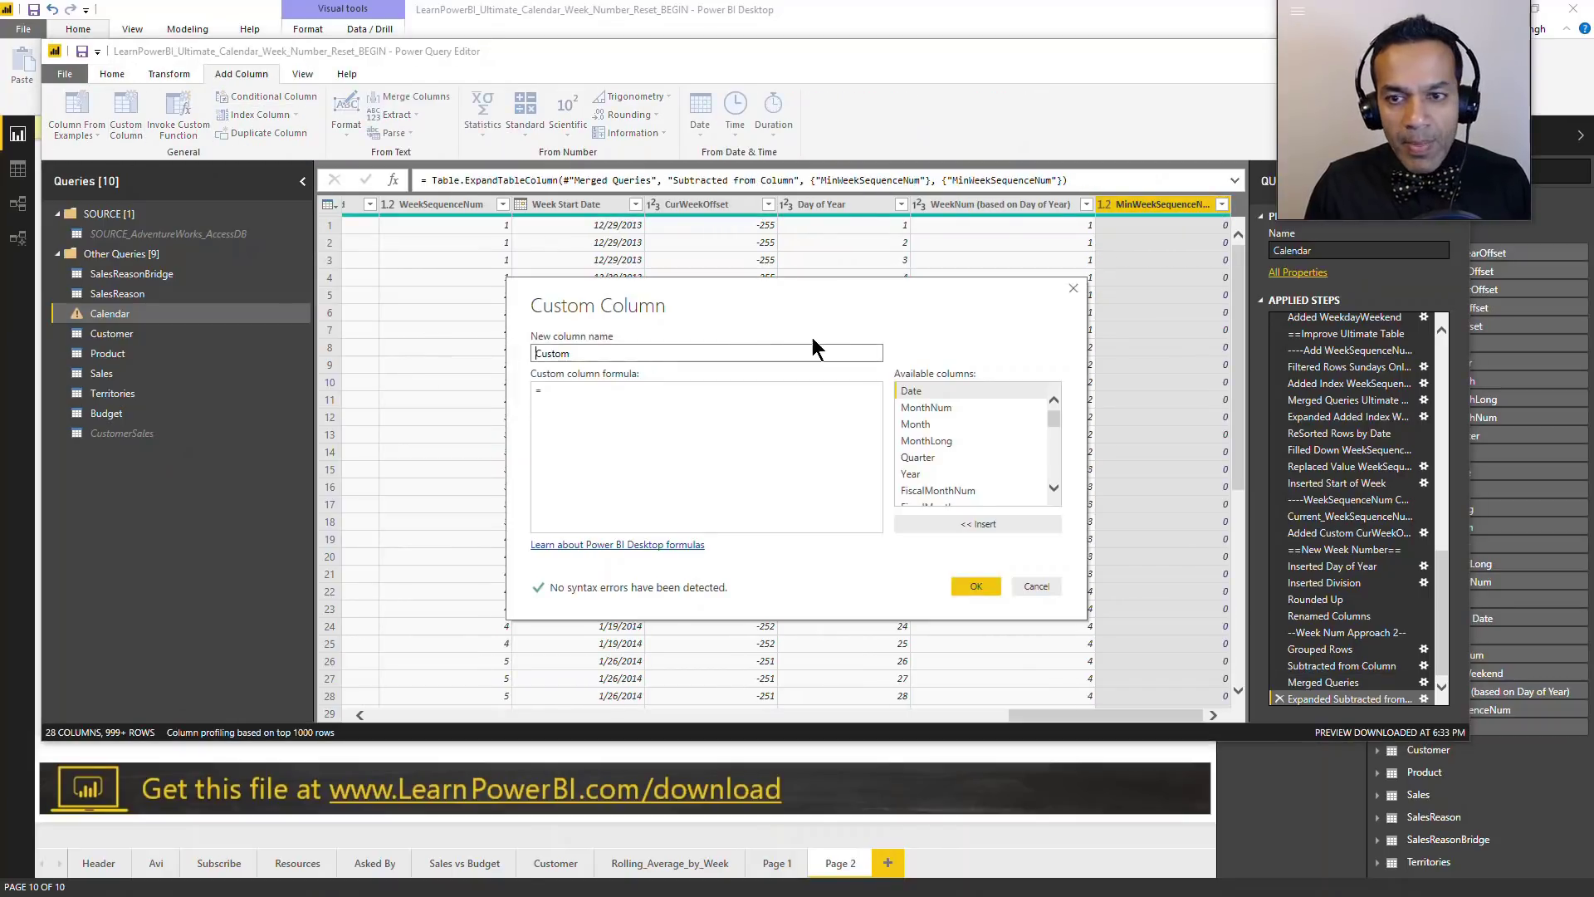
key(ctrl+a)
text(Week)
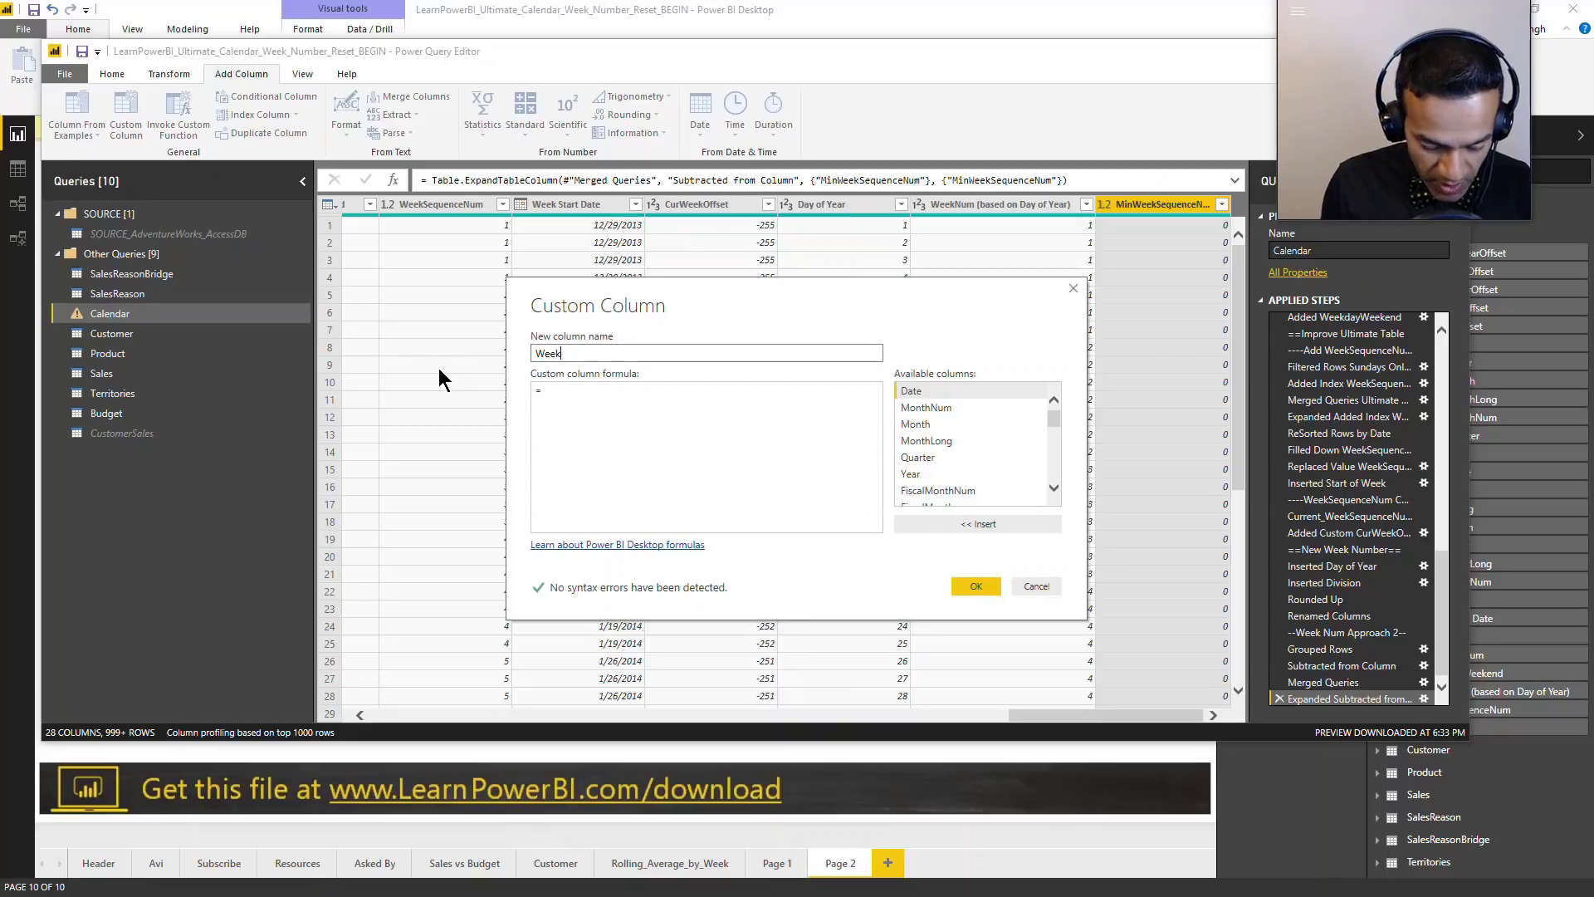
text(Num (b)
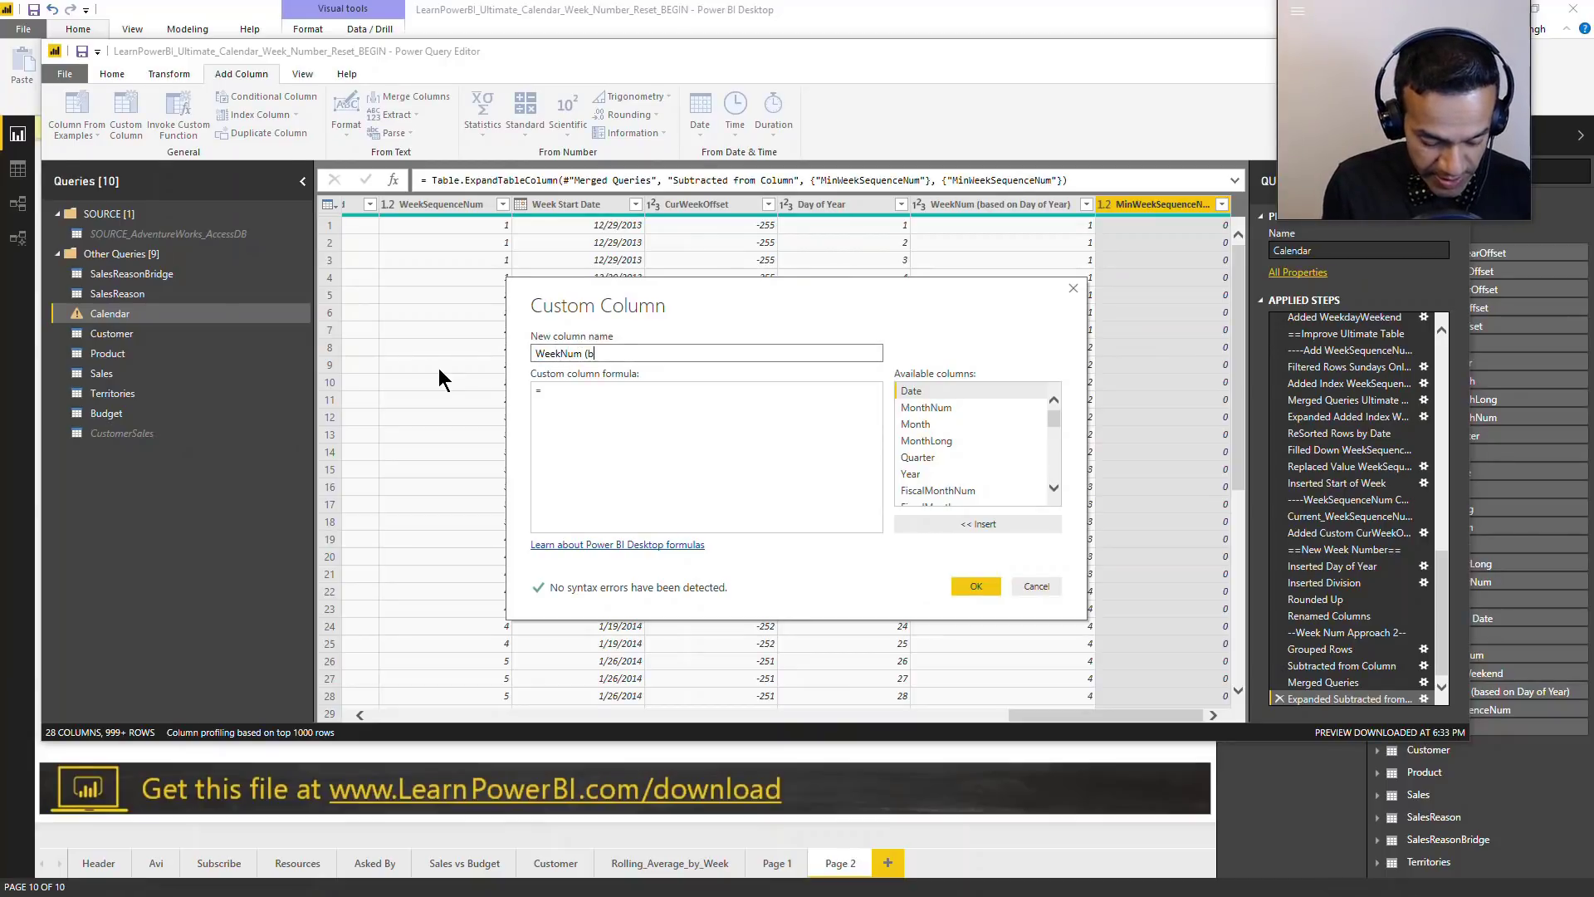
text(ased on )
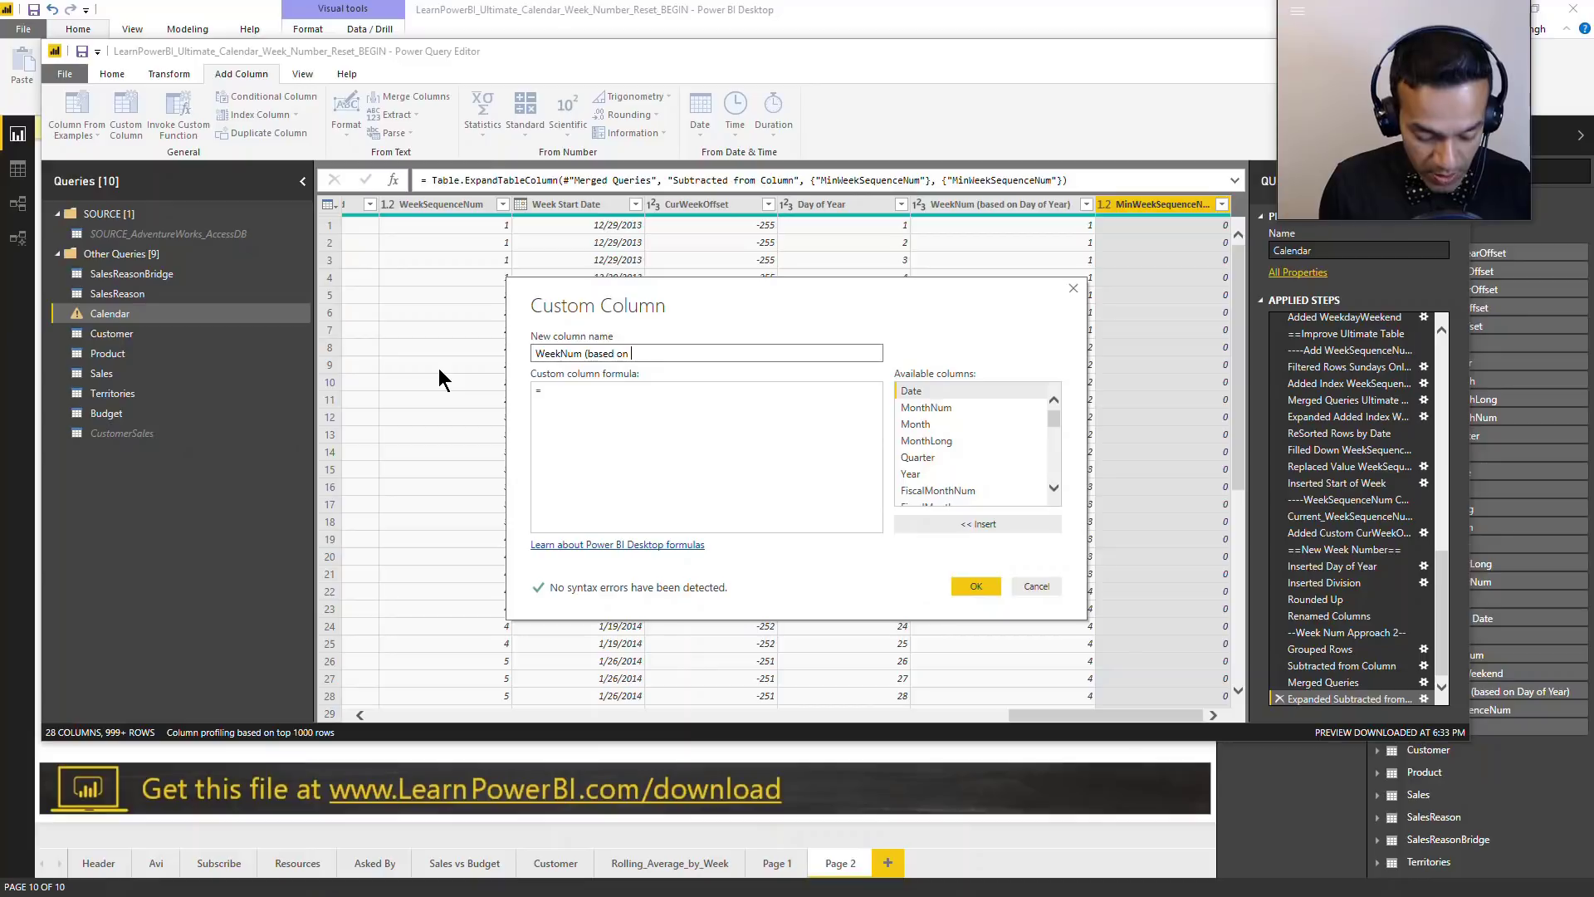
text(WeekSequenceNum)
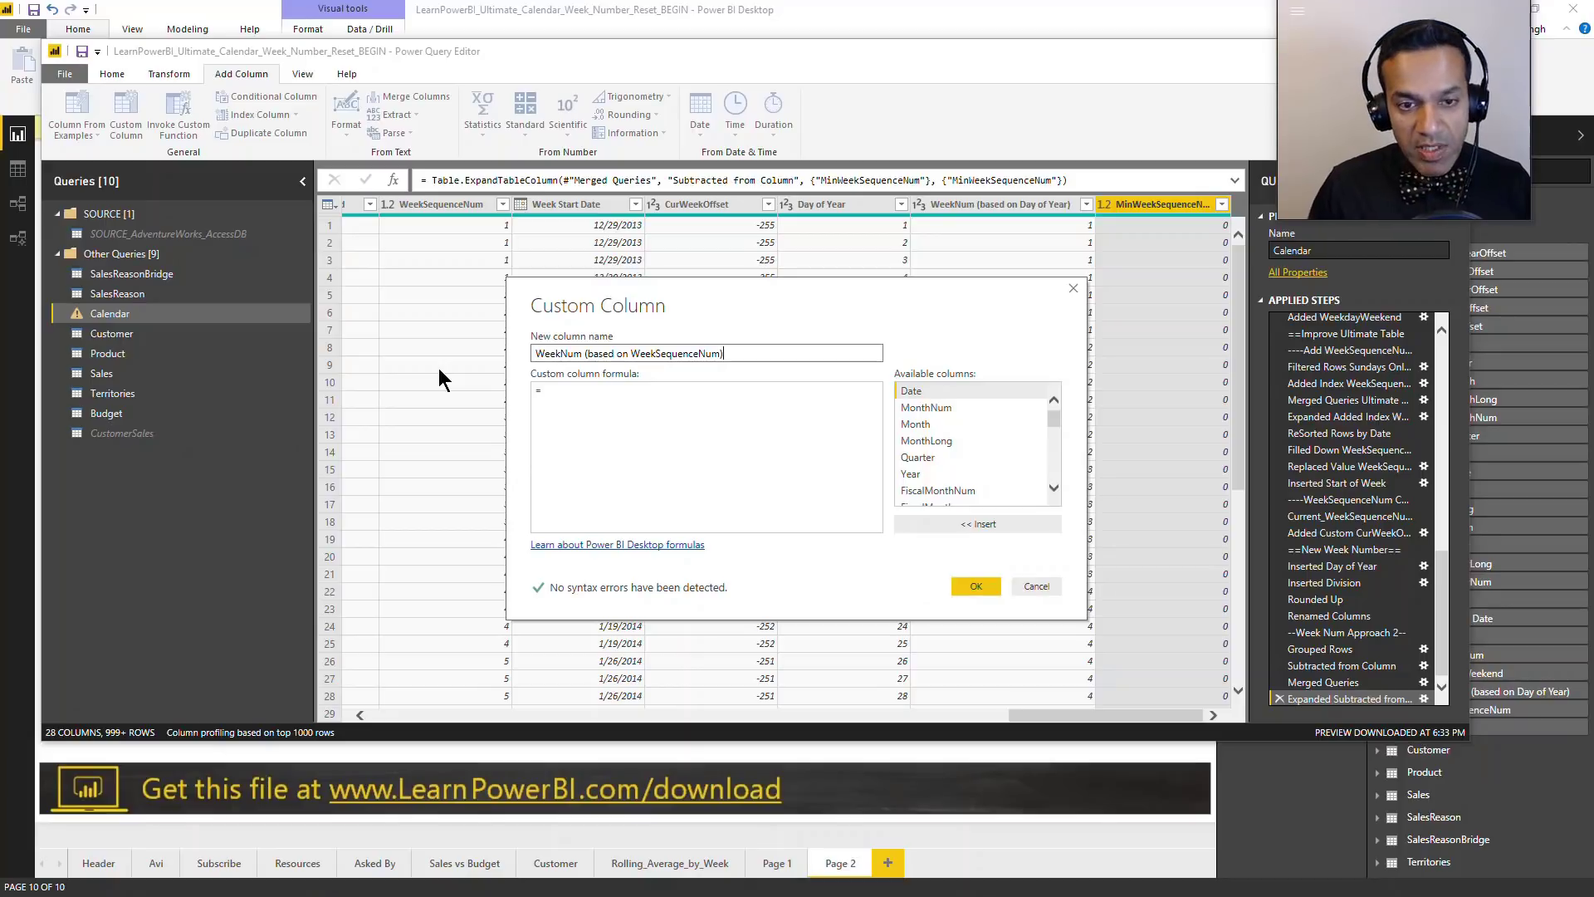
Step: Set its formula to [WeekSequenceNum] - [MinWeekSequenceNum] and create the column
click(582, 393)
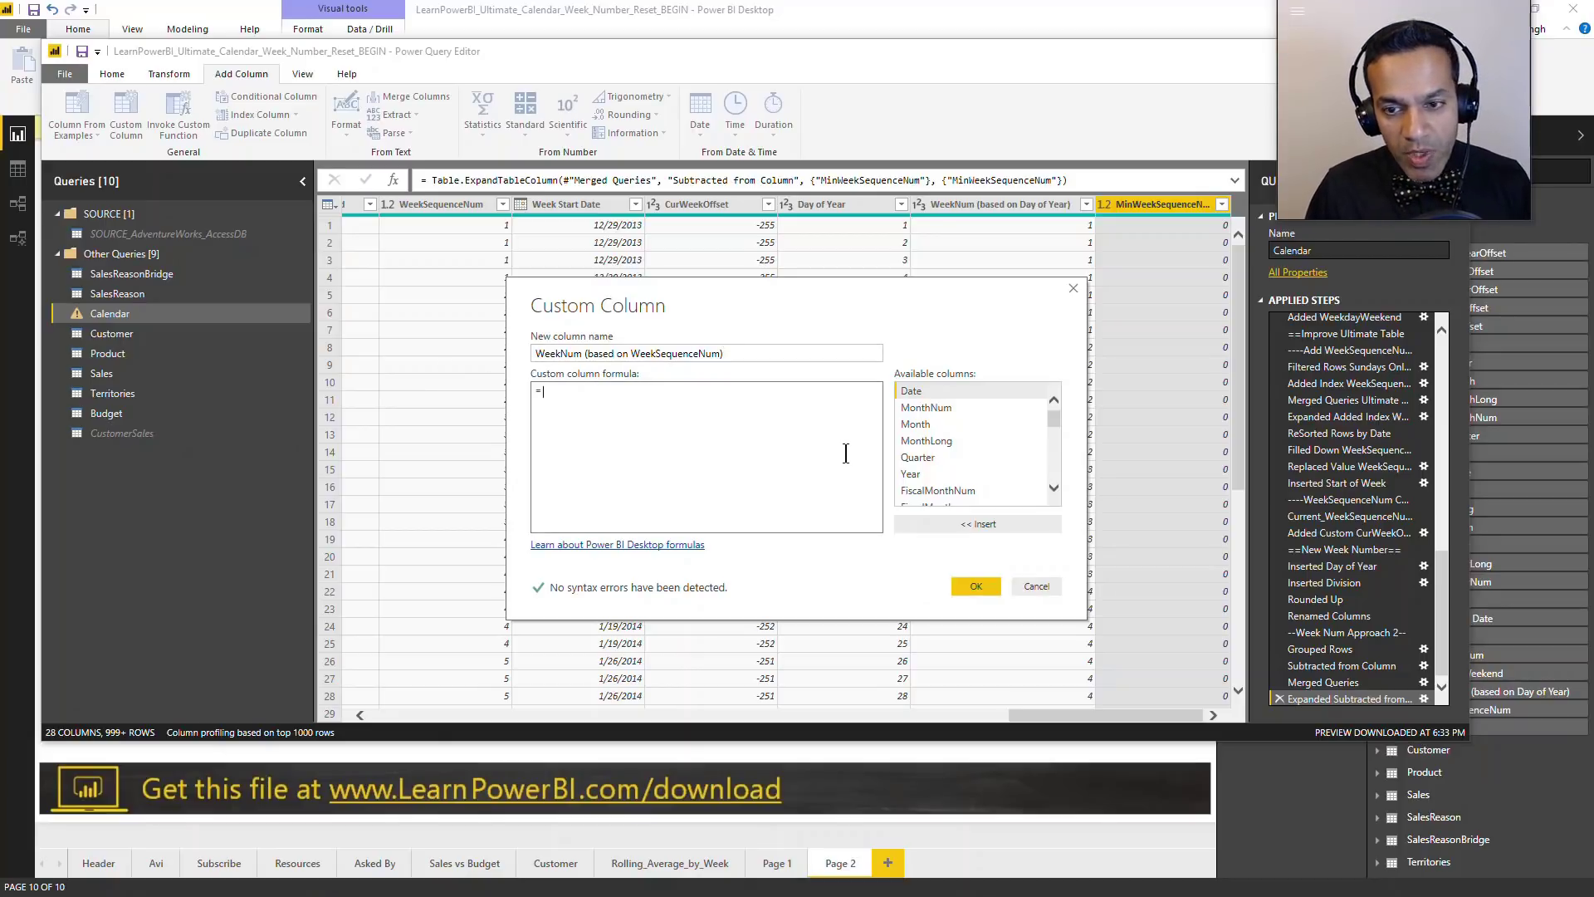
scroll(1050, 430, down, 7)
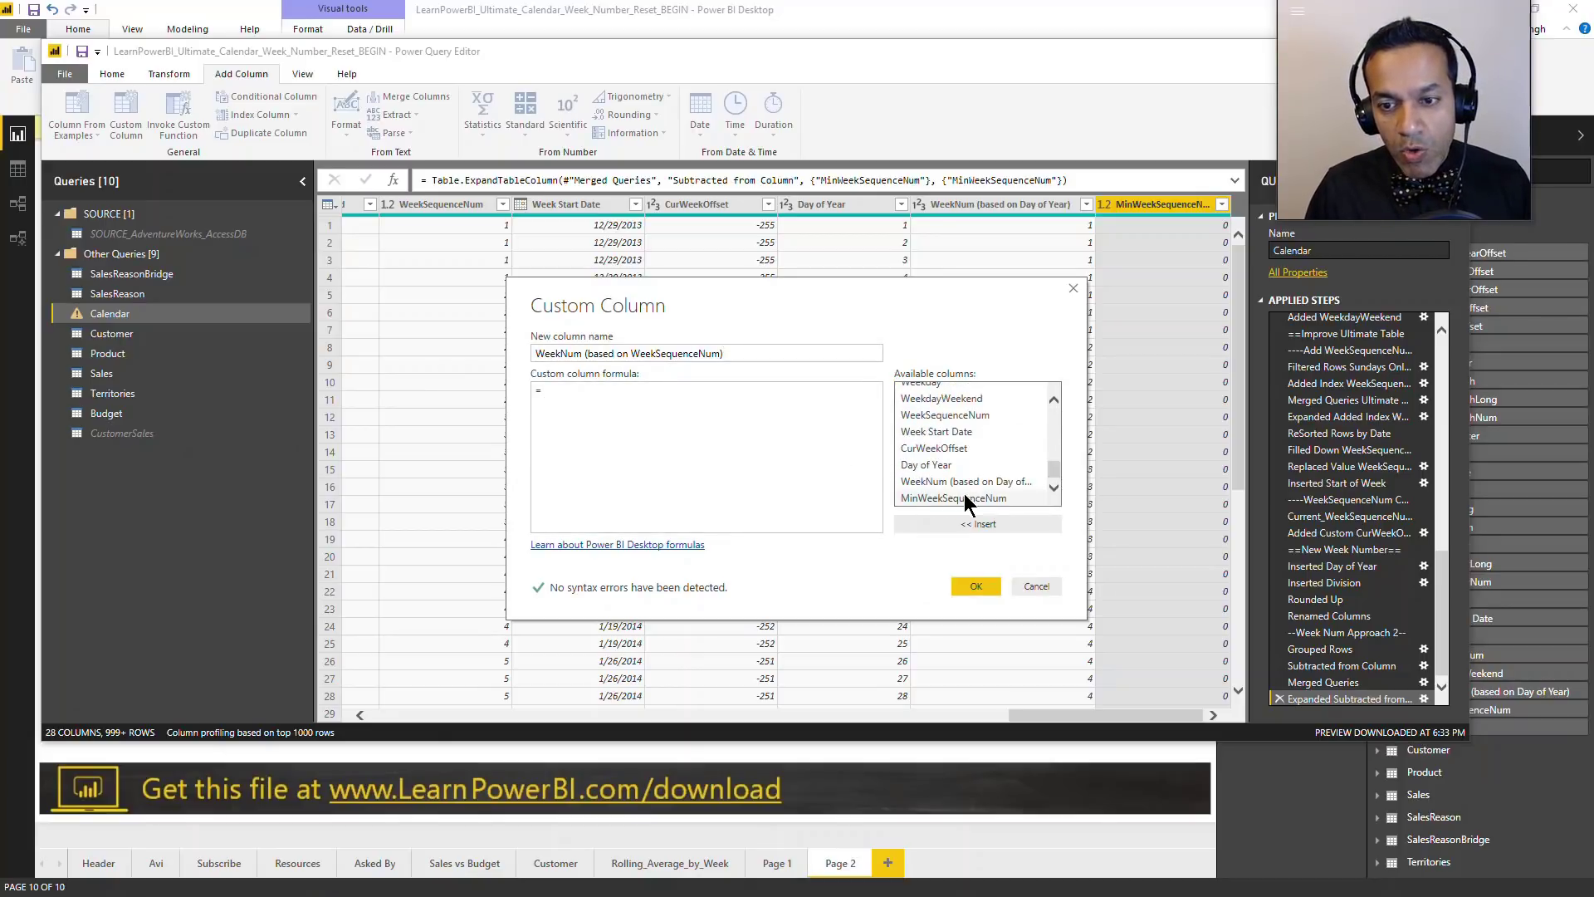
click(943, 415)
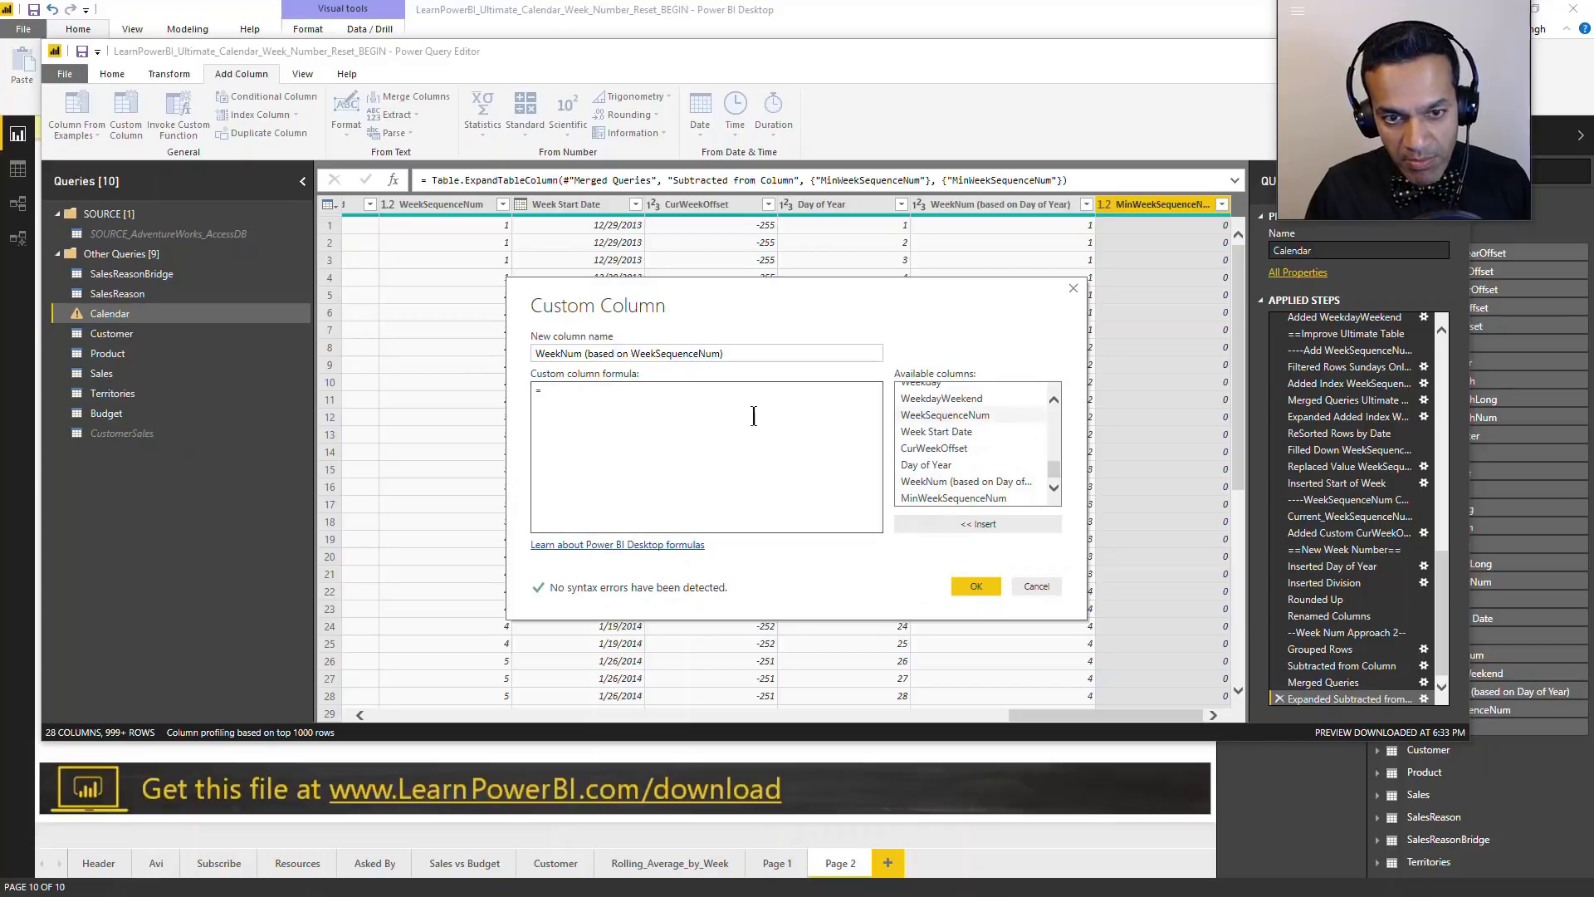
double_click(961, 416)
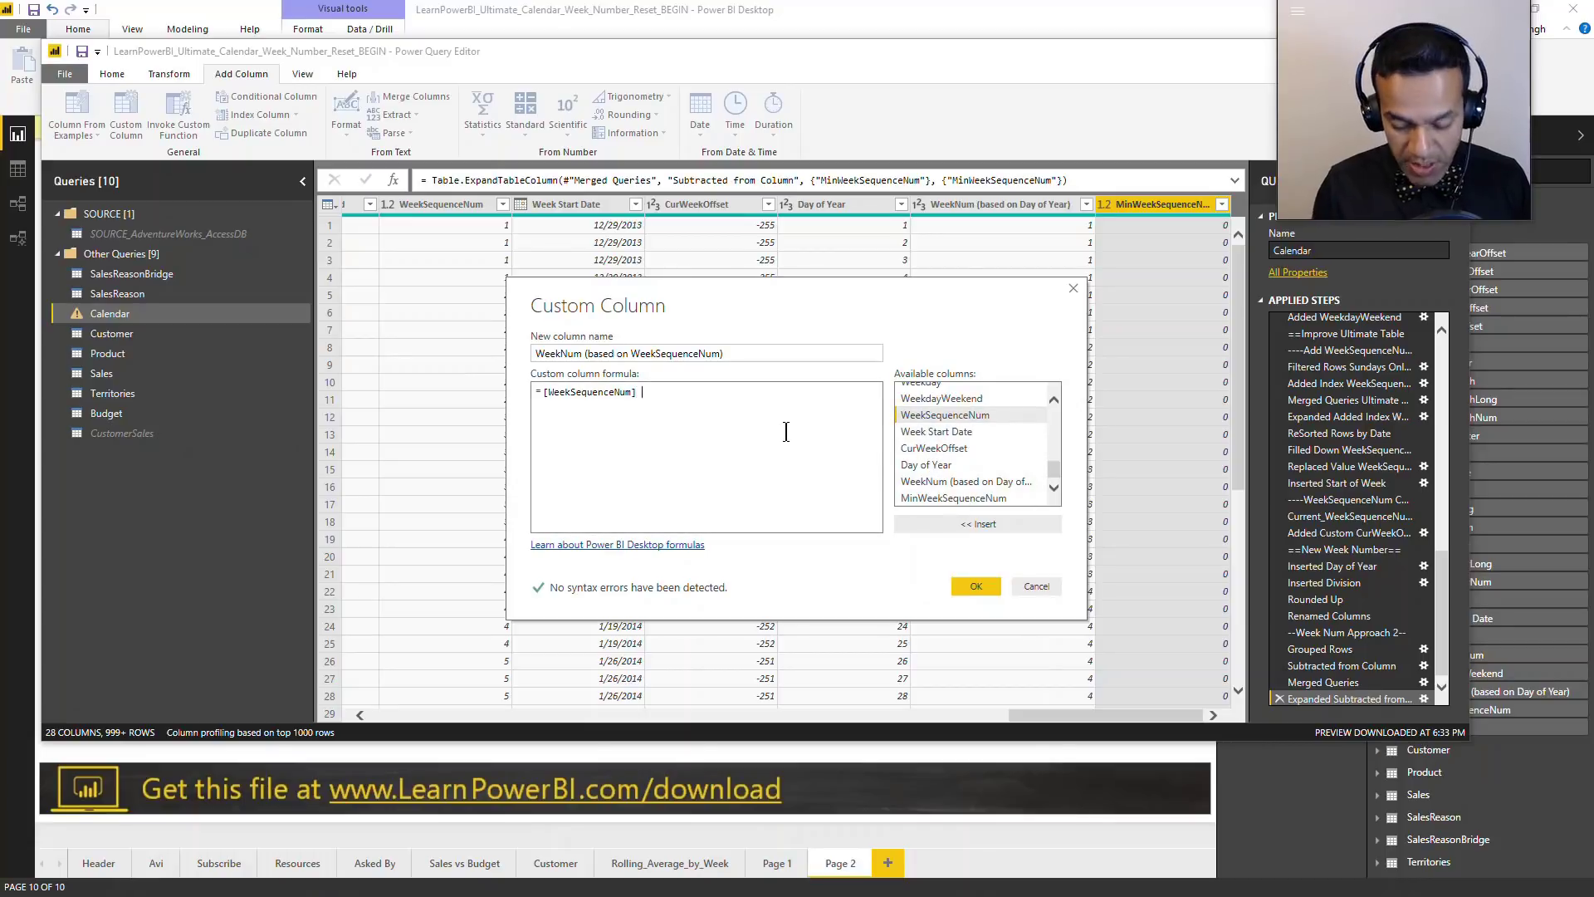
text(-)
click(1053, 487)
click(955, 498)
double_click(955, 500)
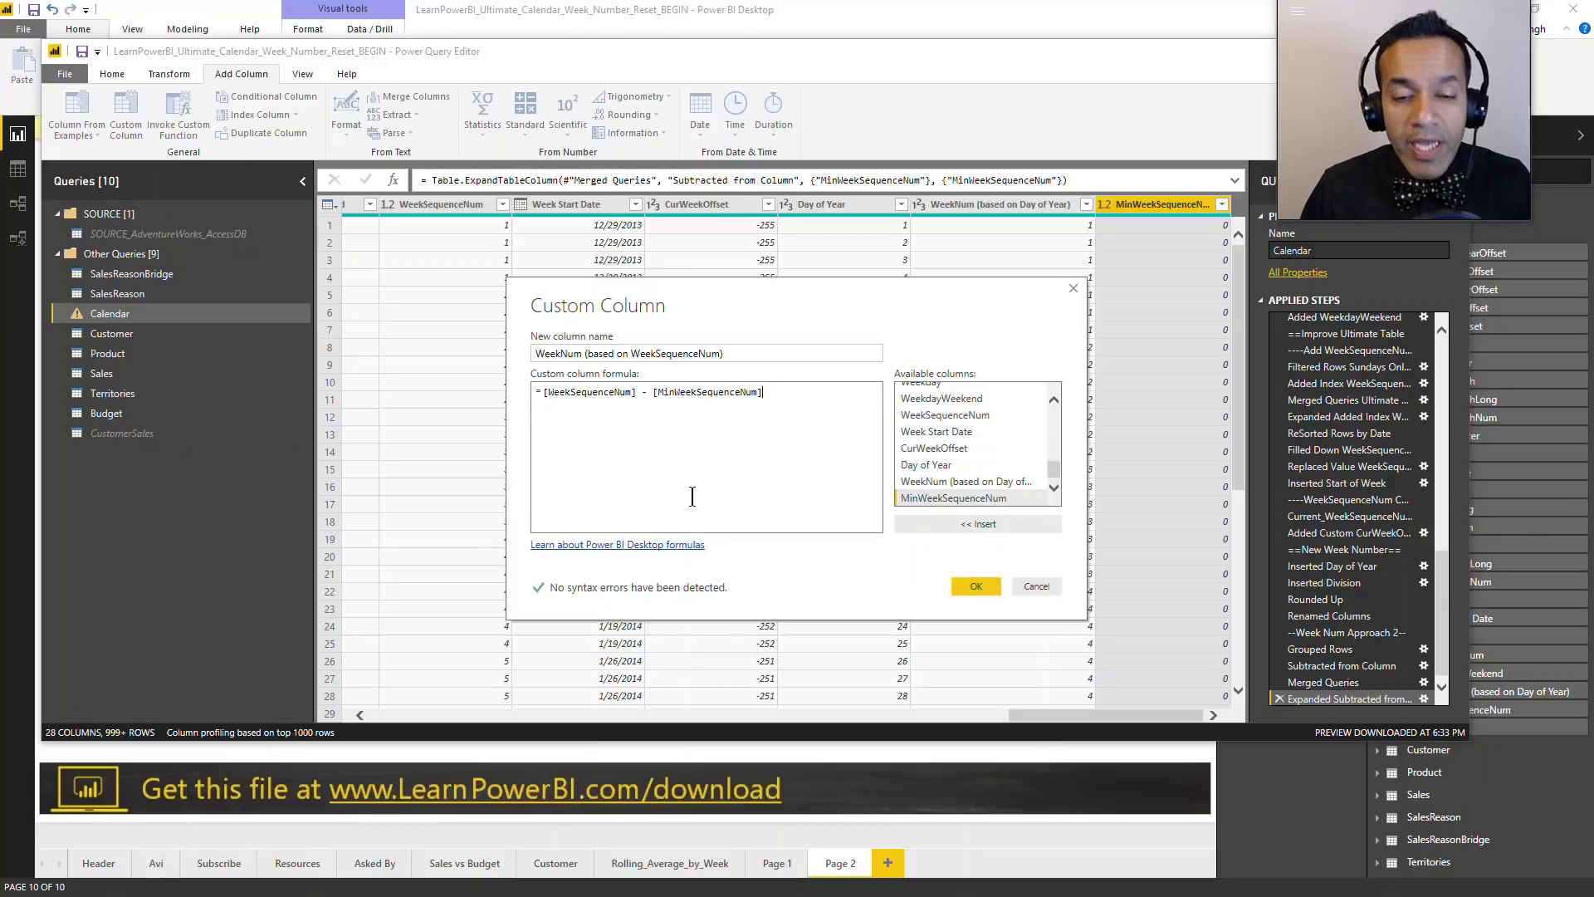
click(975, 586)
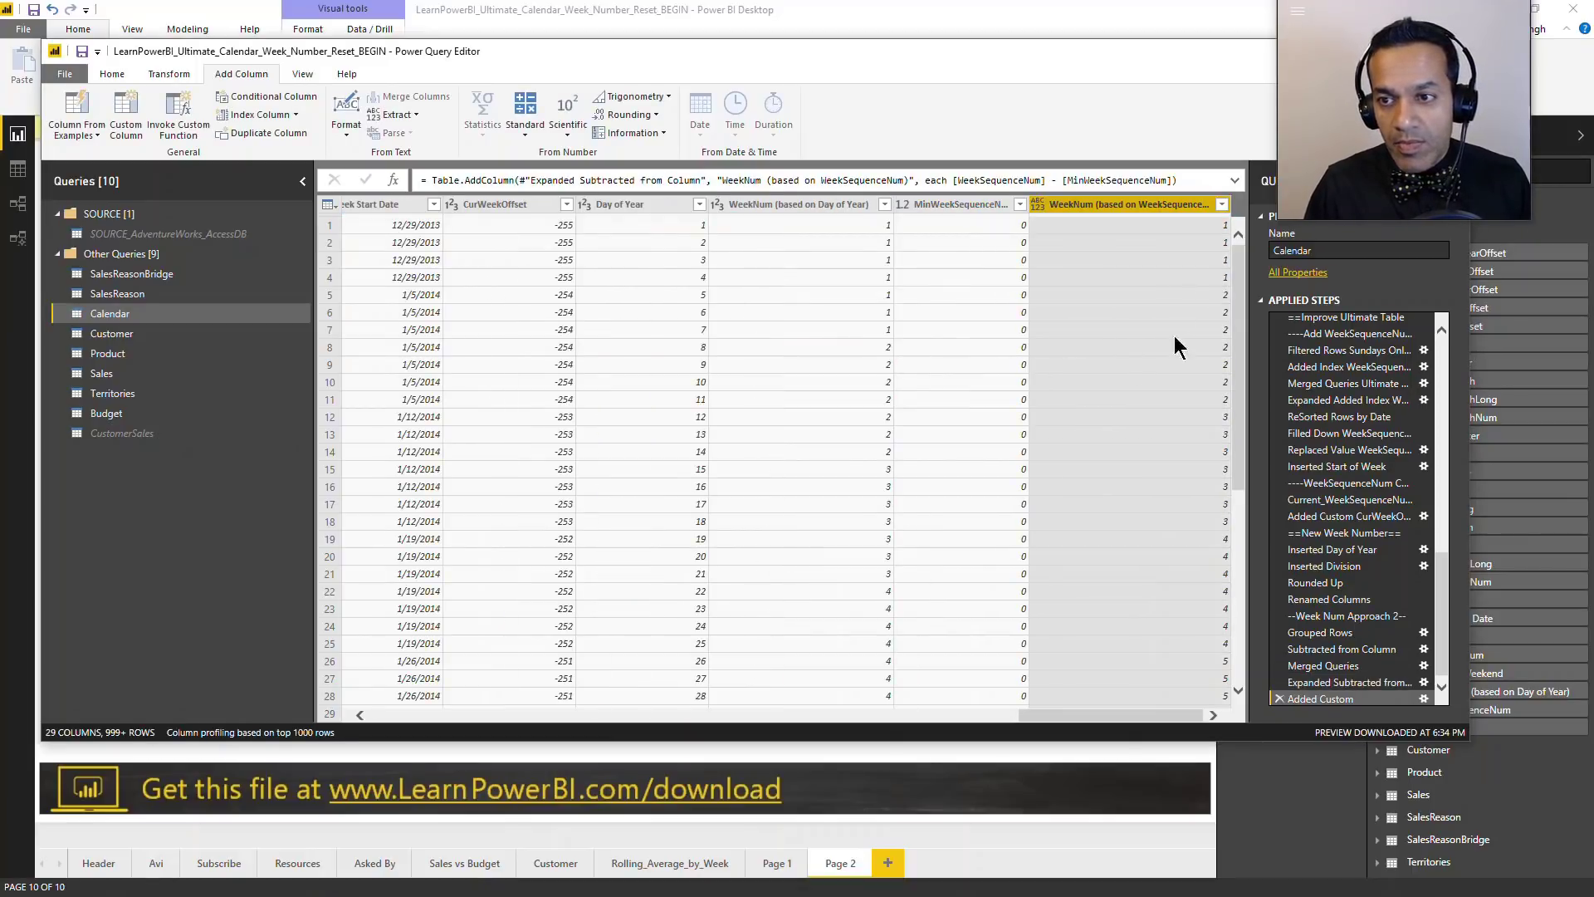
Step: Delete the MinWeekSequenceNum helper column from the Calendar query
click(953, 206)
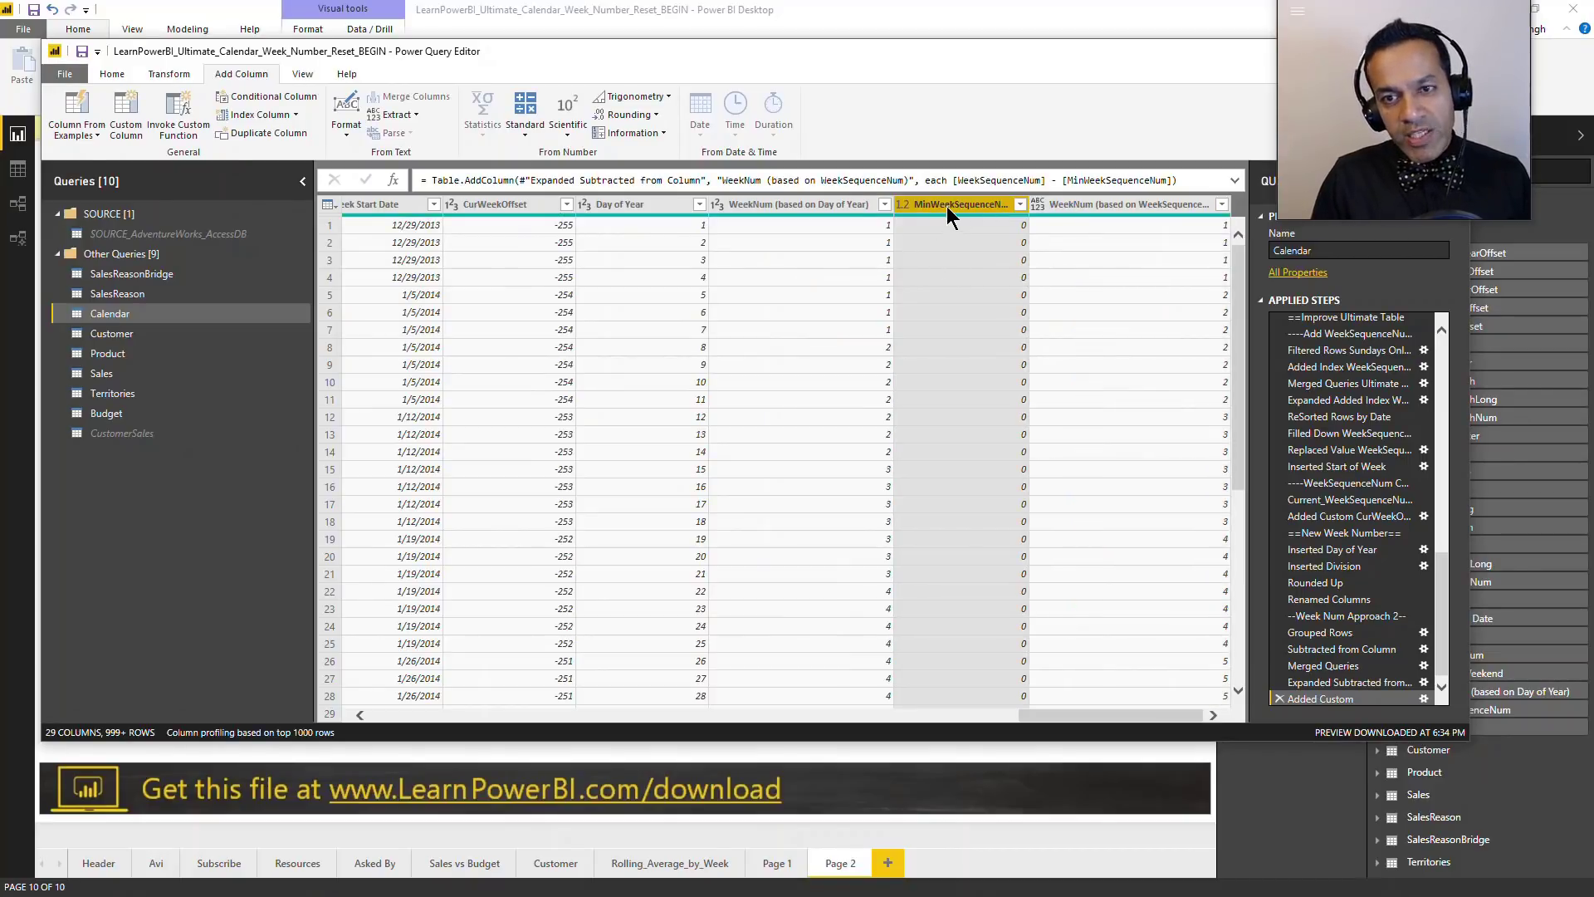
right_click(946, 206)
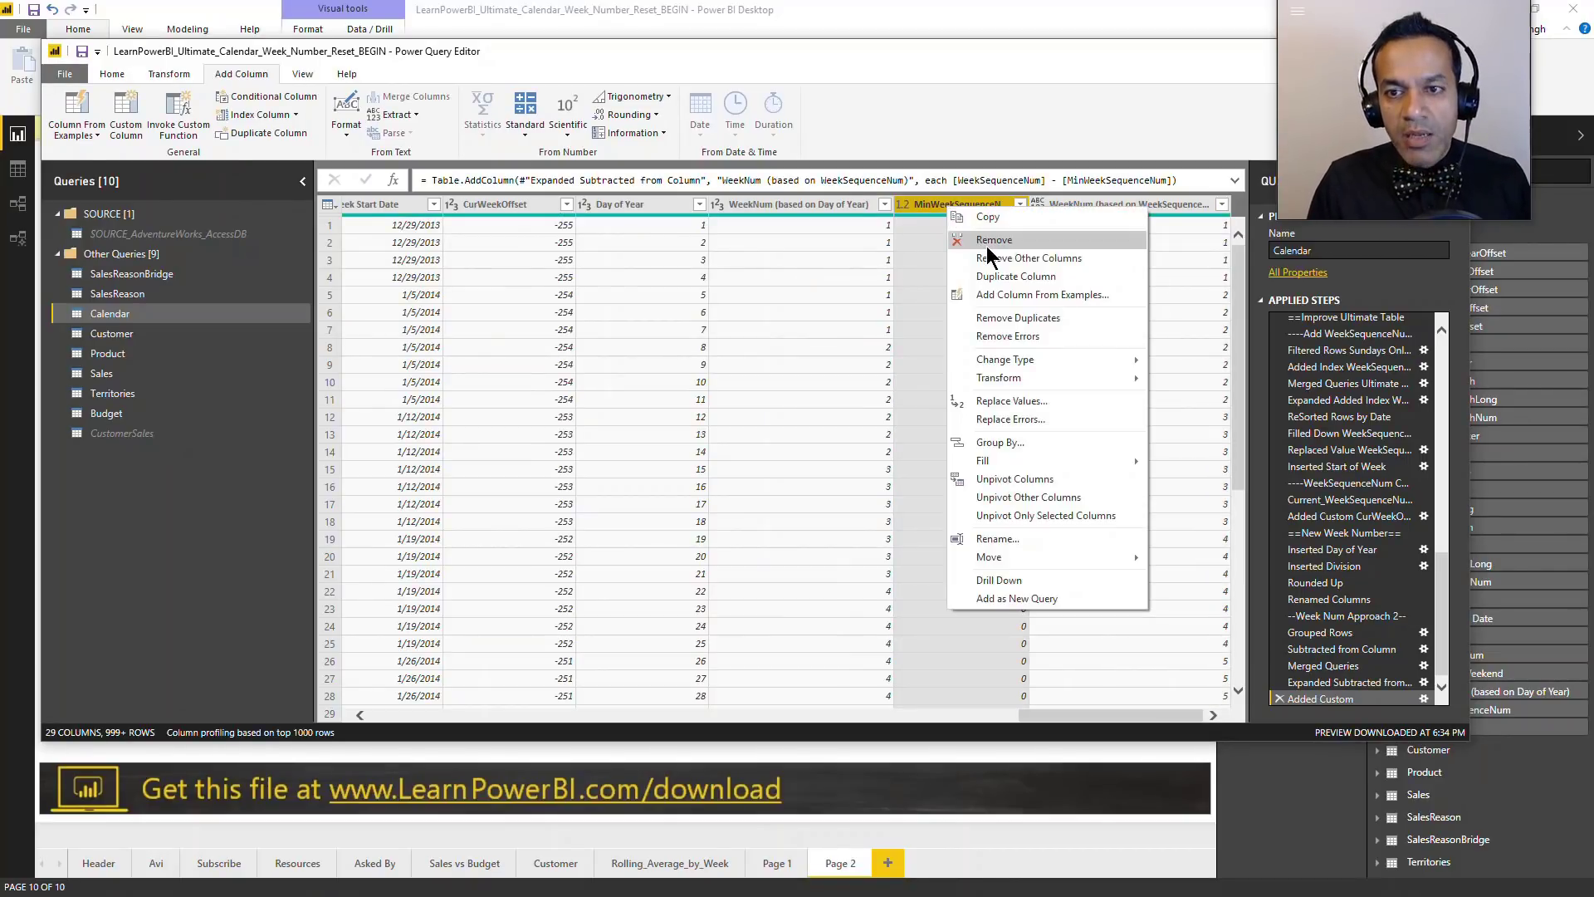
key(Escape)
key(Delete)
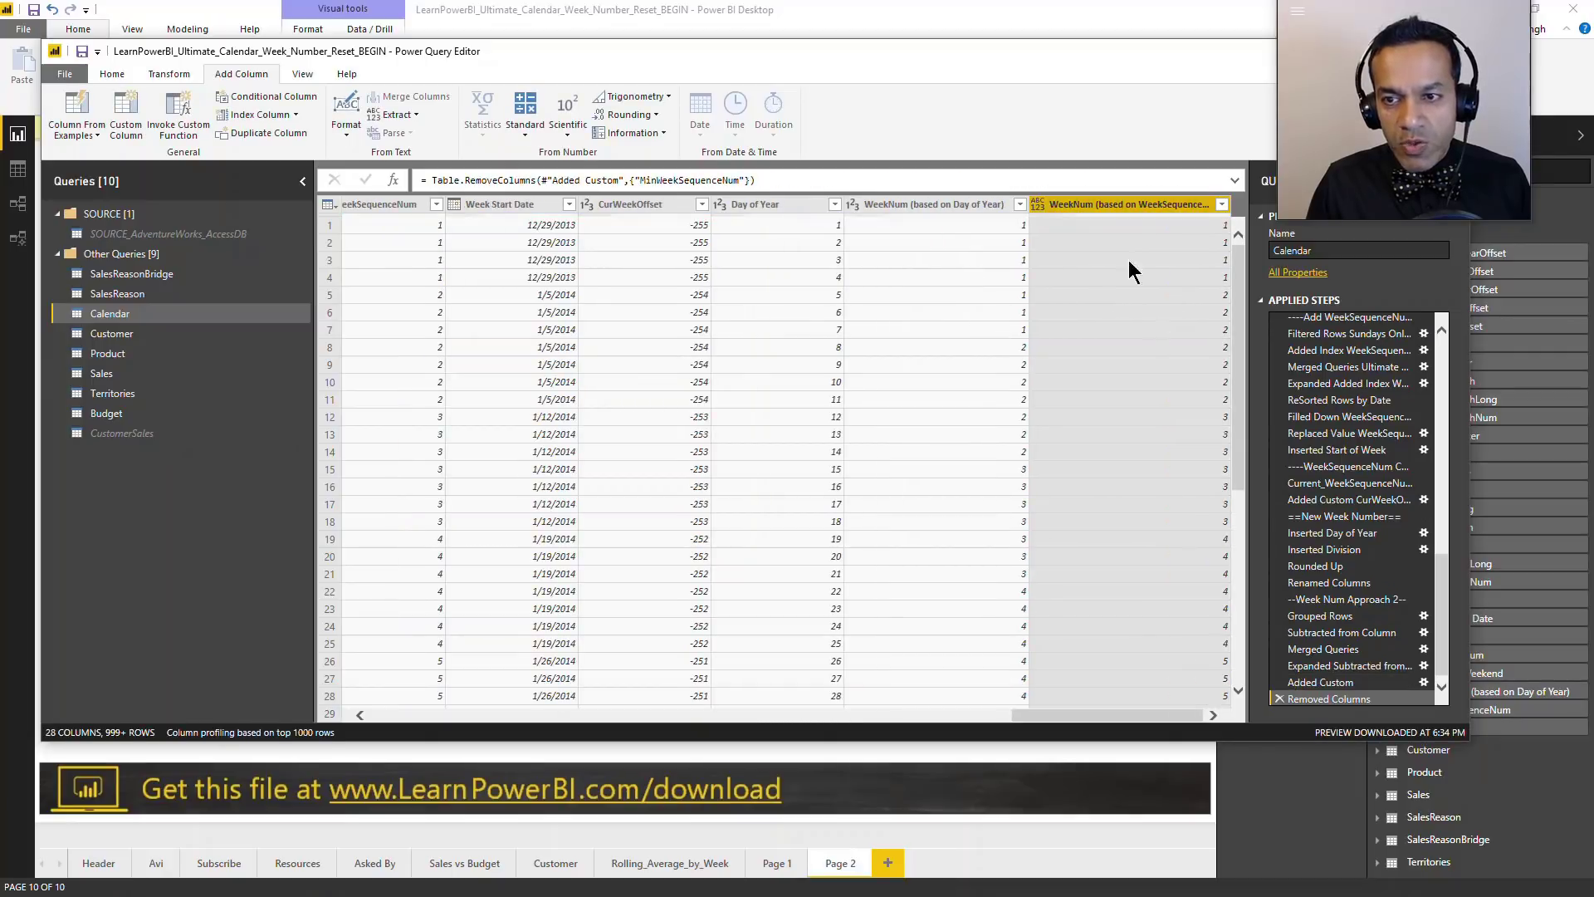
Step: Close the query editor with Close & Apply to return to the report
scroll(1079, 502, down, 20)
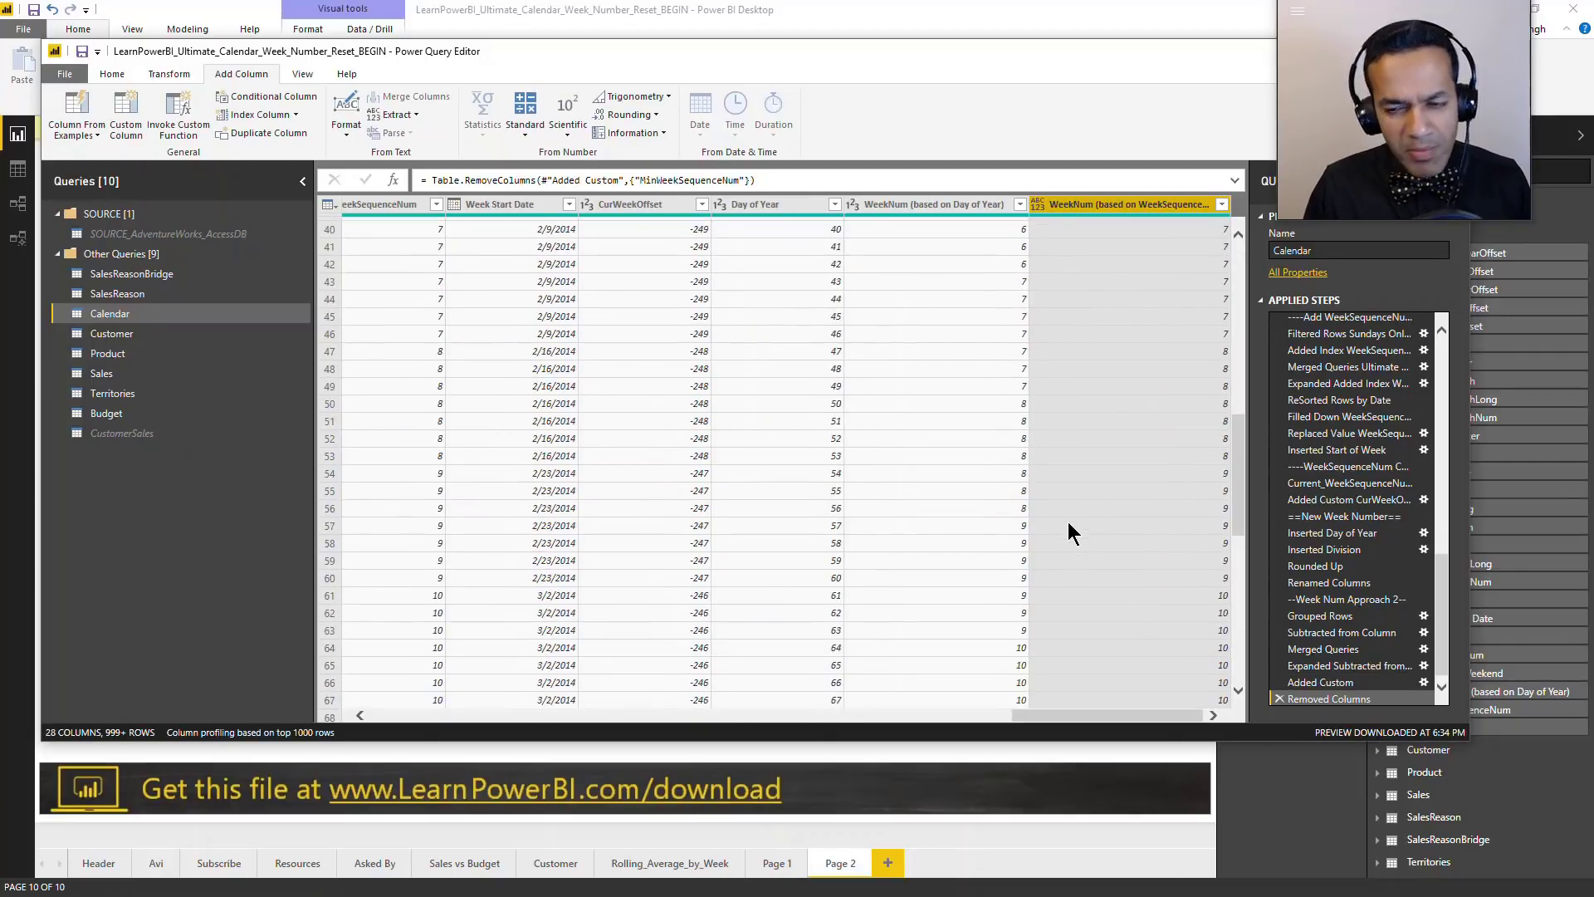
scroll(1067, 521, down, 20)
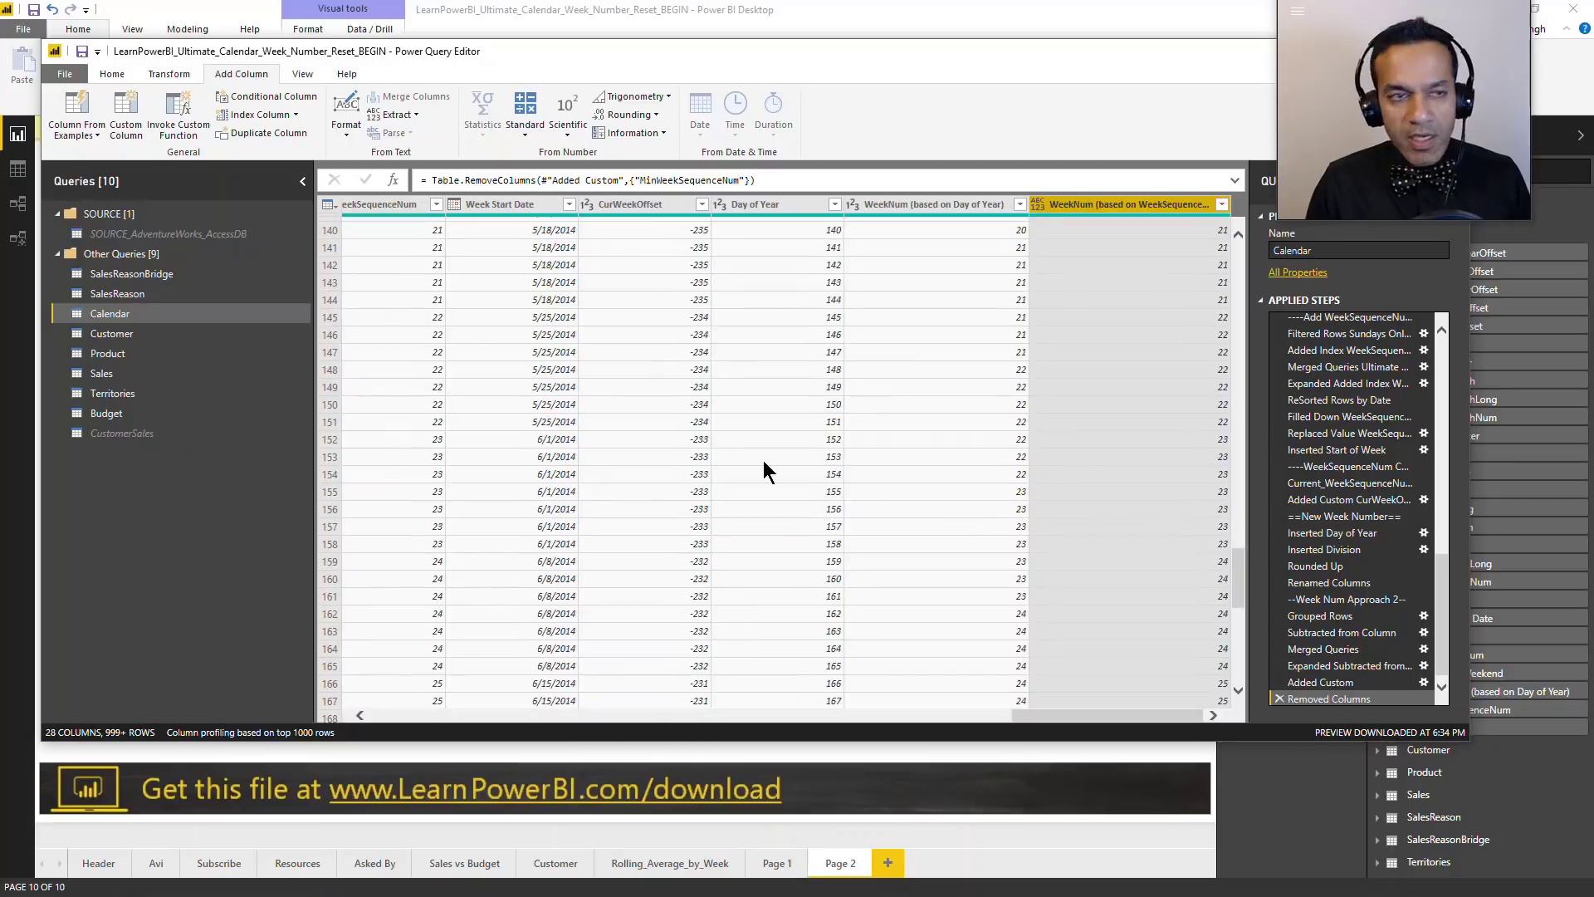
click(112, 74)
click(73, 108)
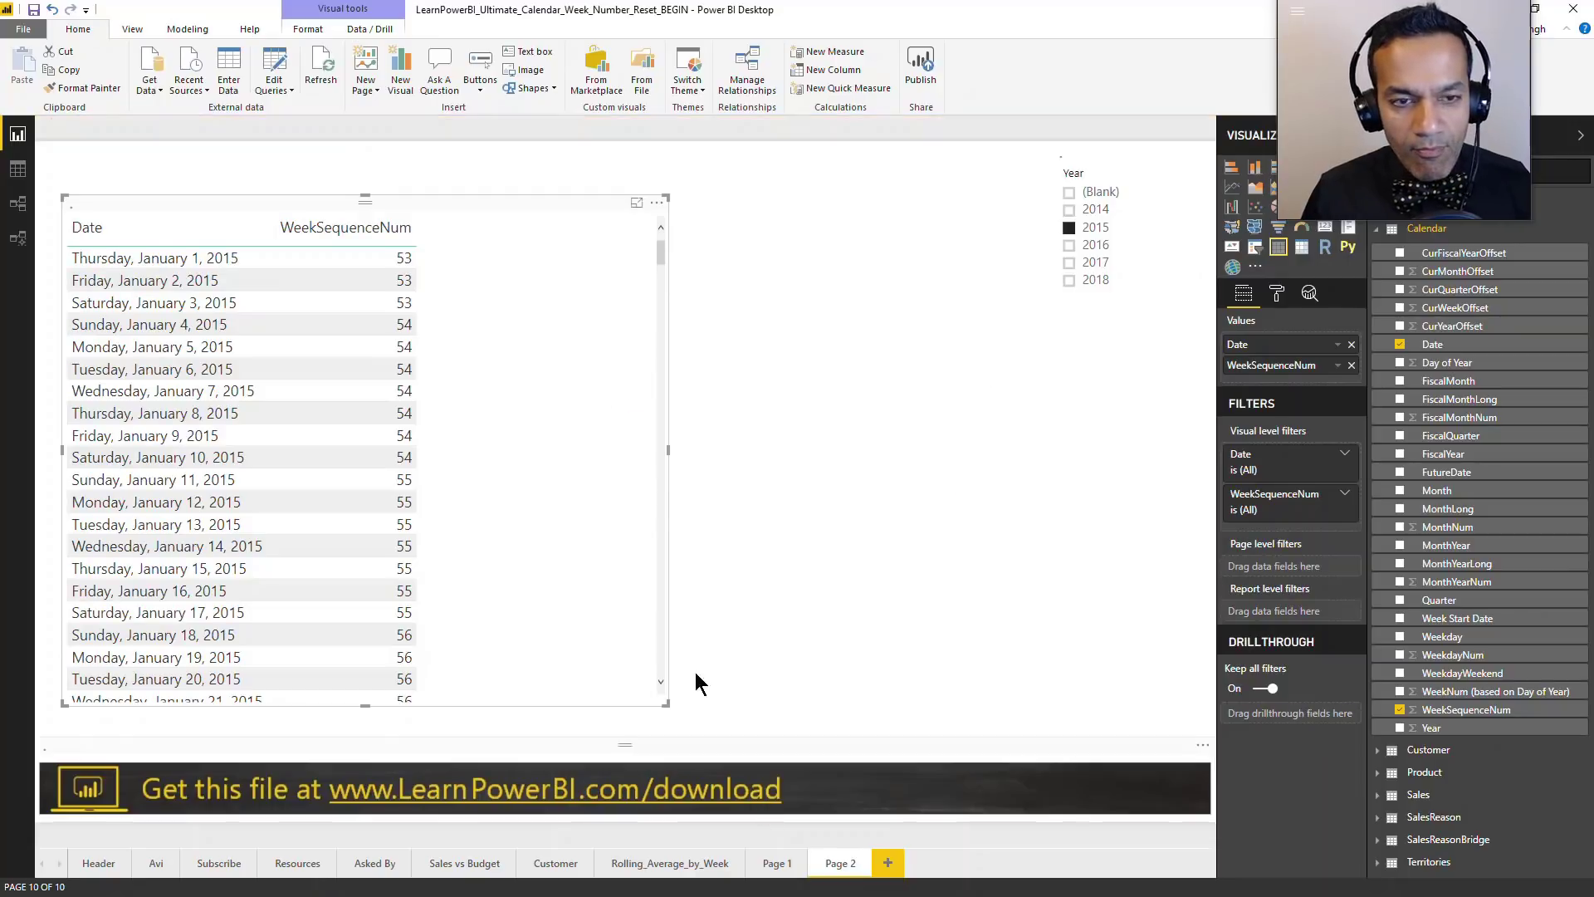
Step: With 2014 selected, add WeekNum (based on WeekSequenceNum) to the table and widen it
click(1071, 209)
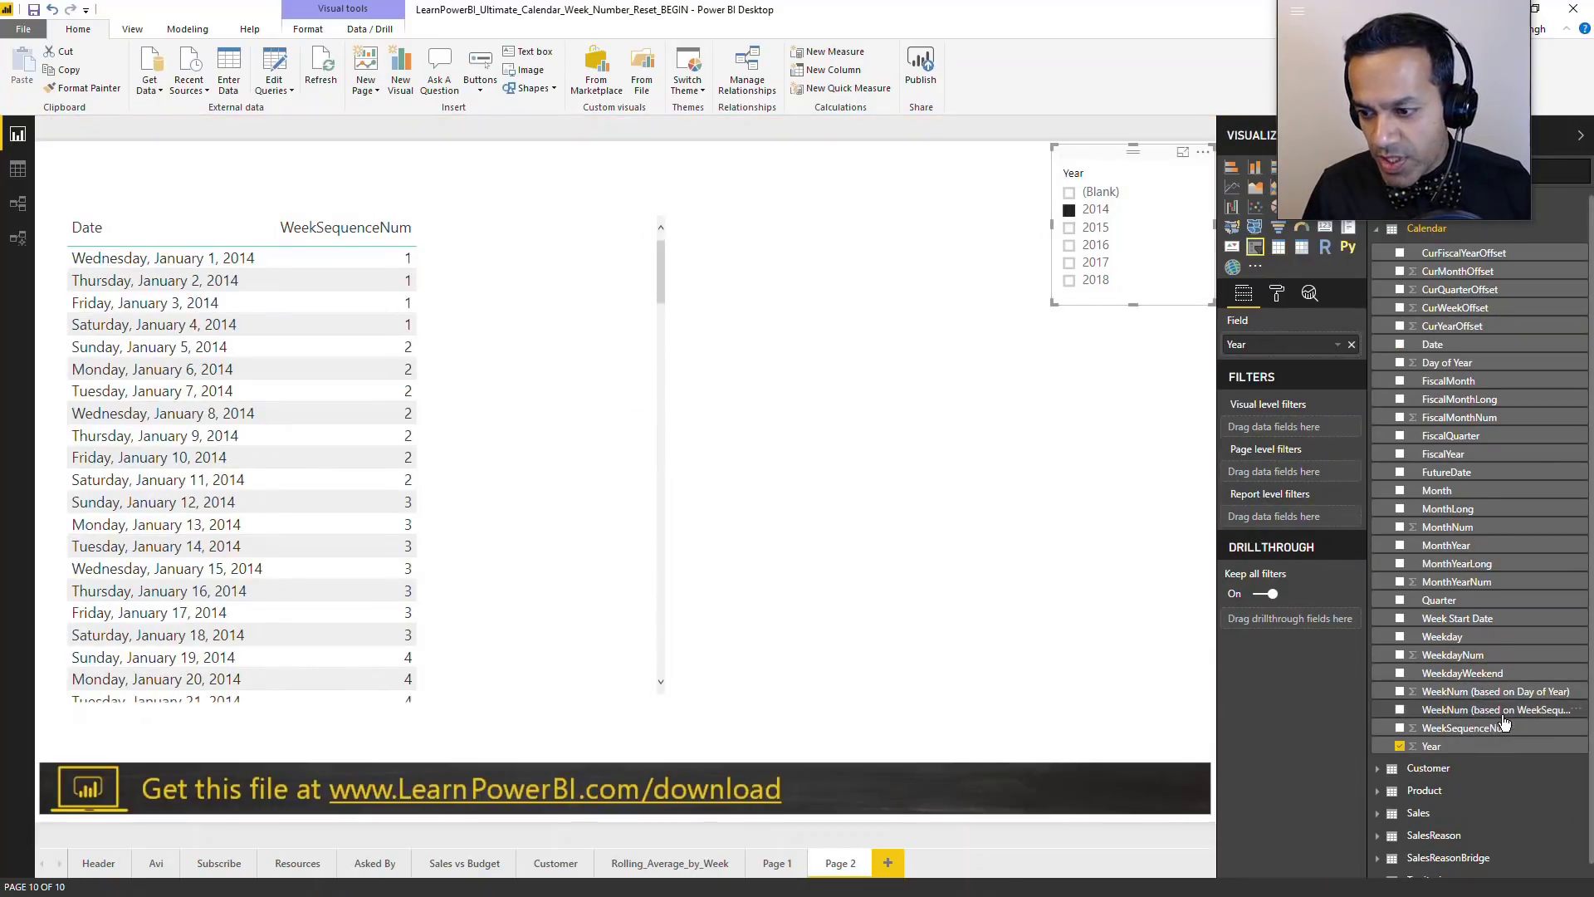
drag(1509, 712, 555, 449)
drag(663, 190, 773, 208)
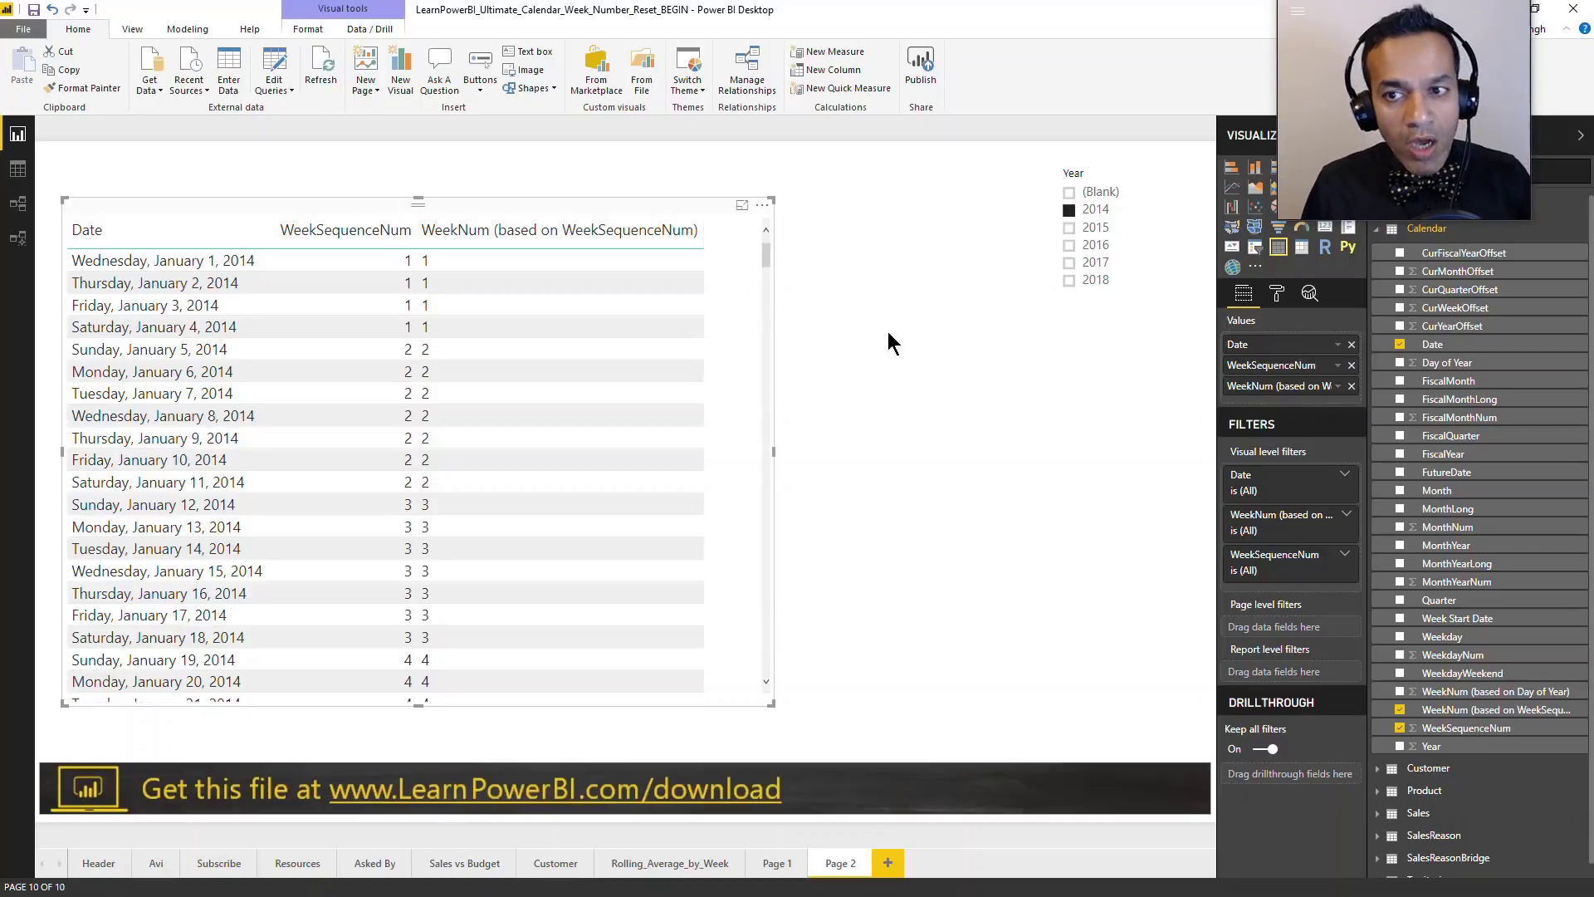
Step: Check WeekNum for 2015, 2016 and 2017 on the Year slicer, then go to the Asked By page
click(1096, 229)
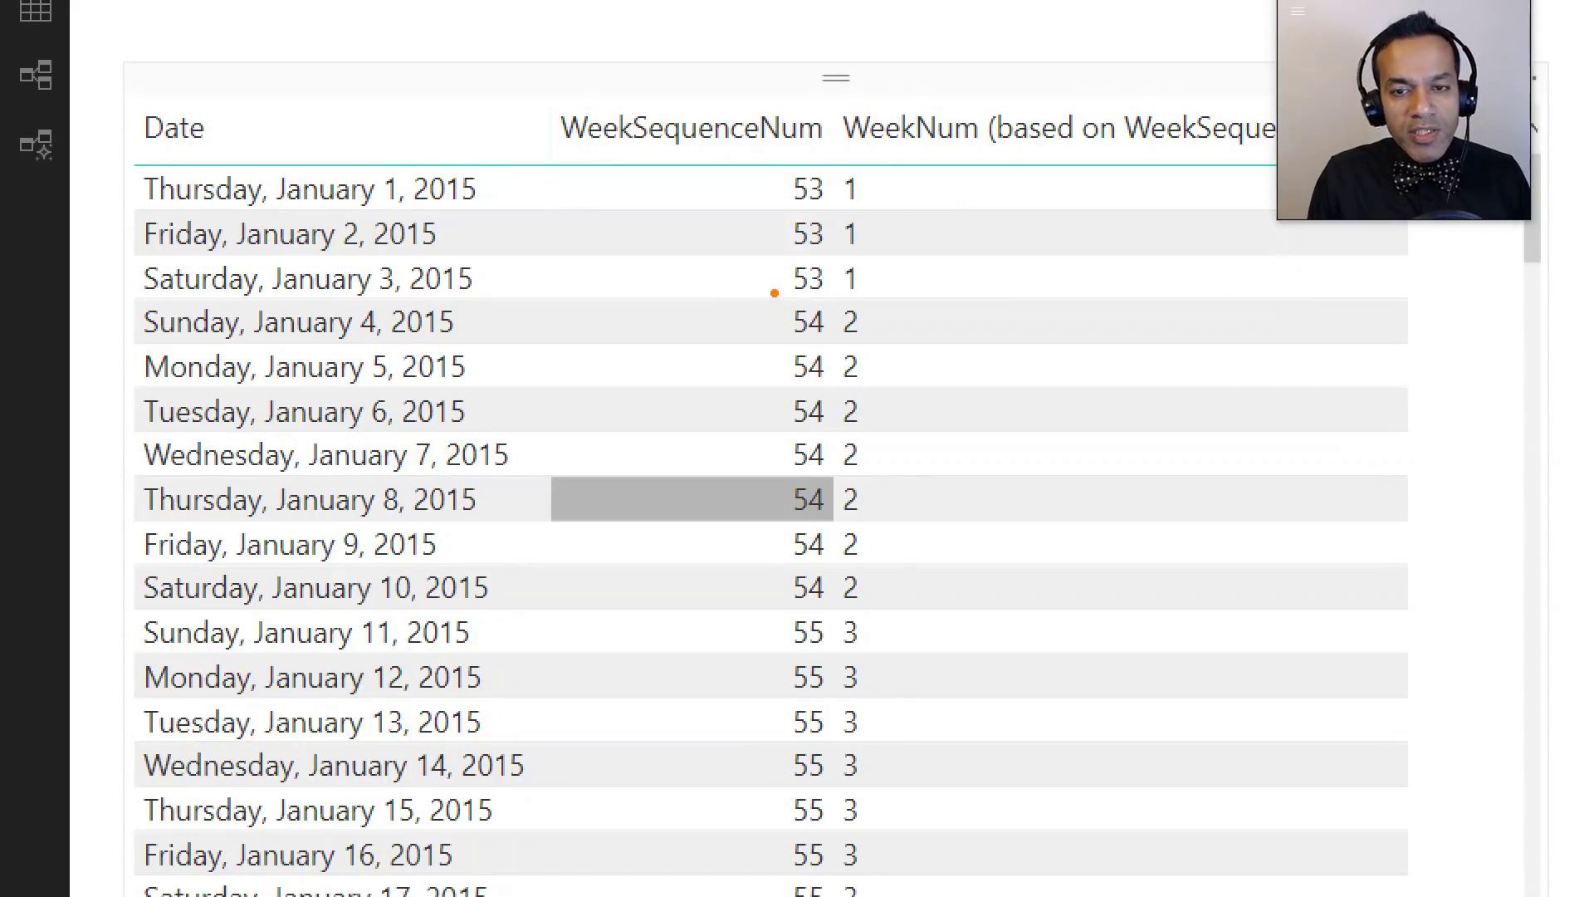
drag(769, 293, 934, 300)
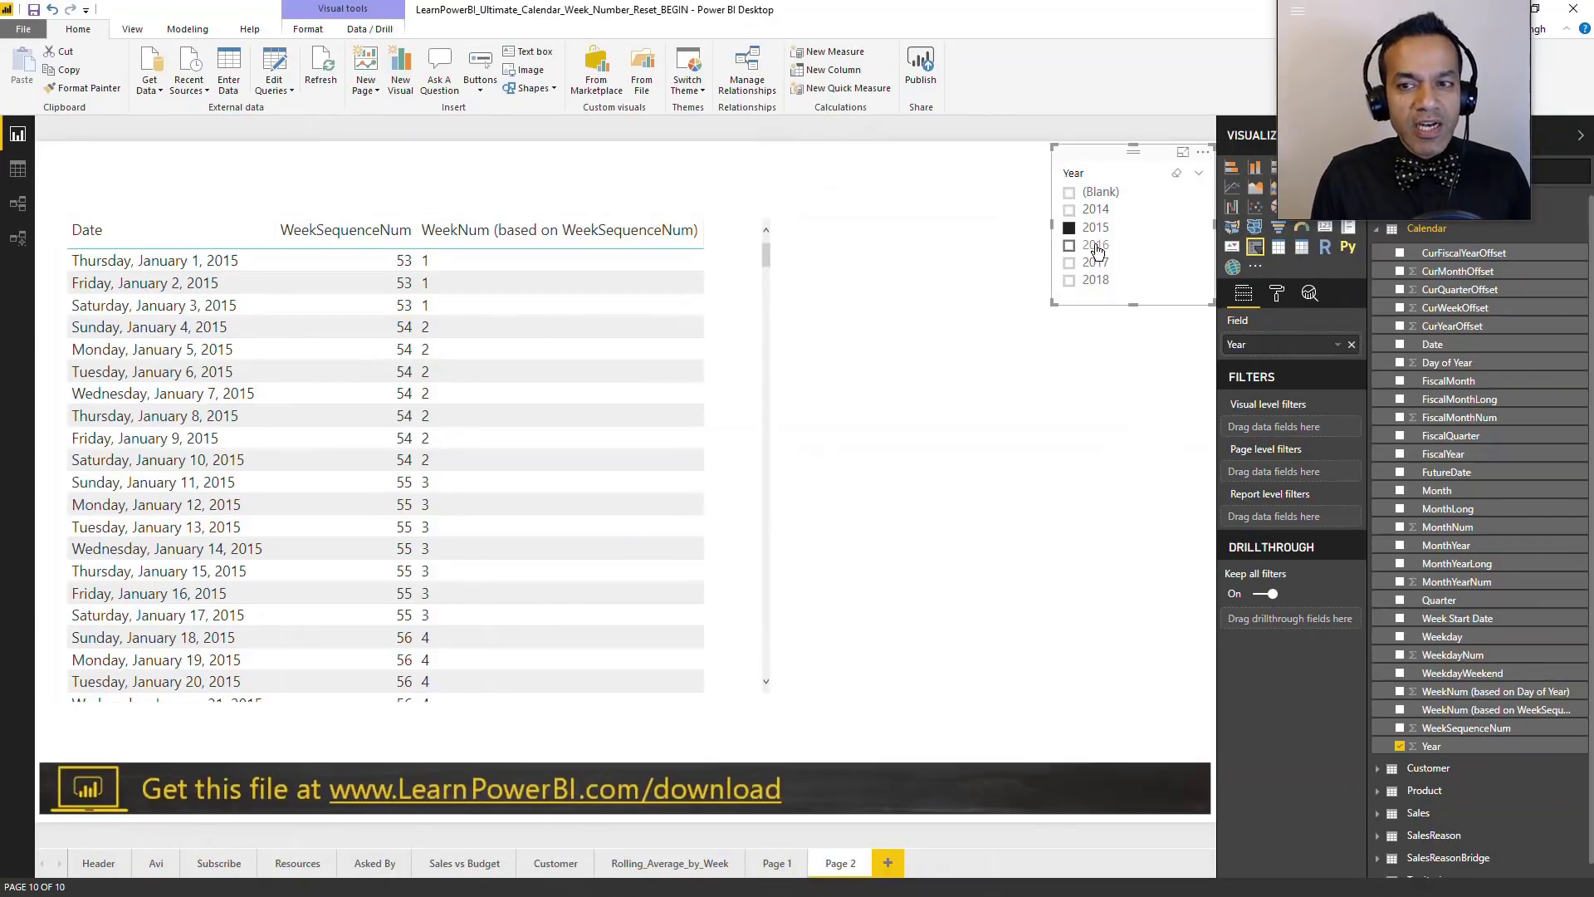
click(1096, 246)
click(1102, 261)
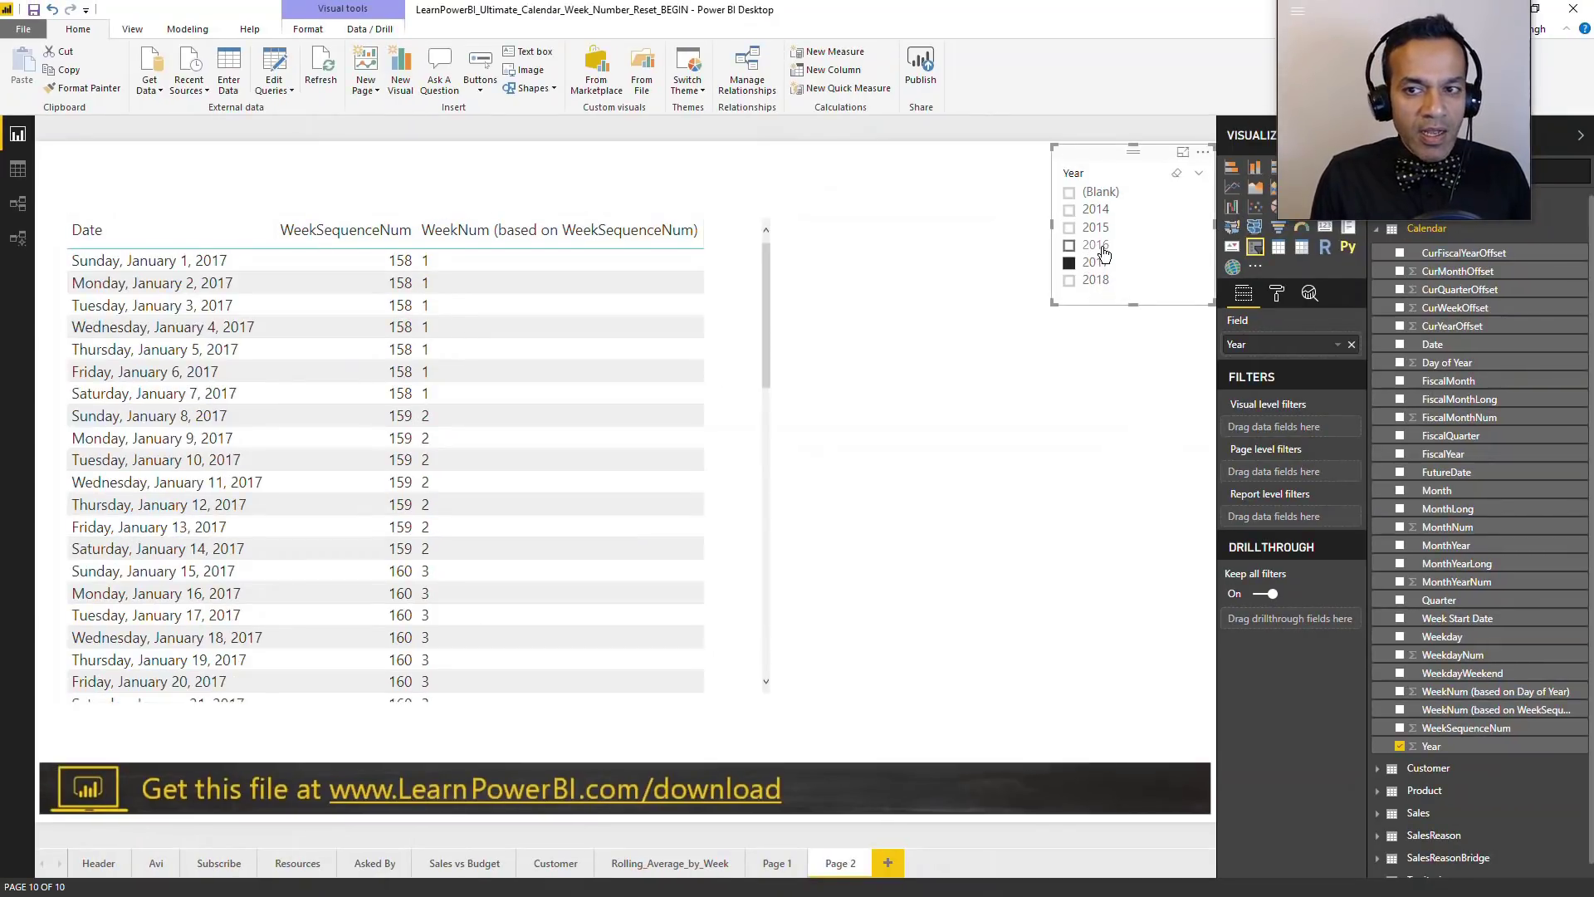
click(1097, 246)
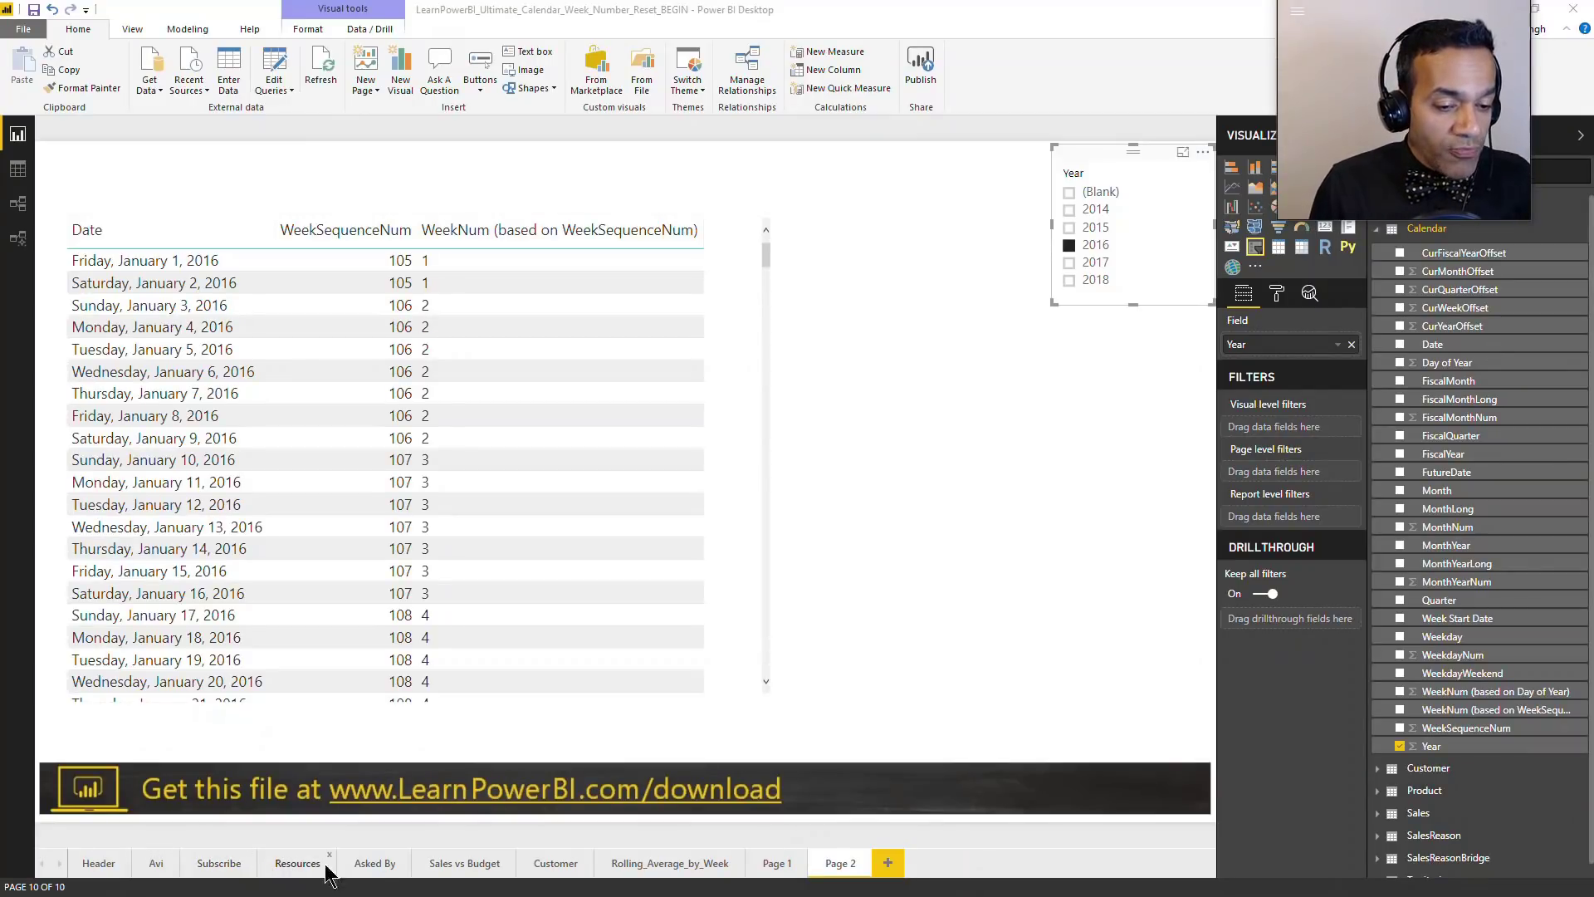
click(365, 870)
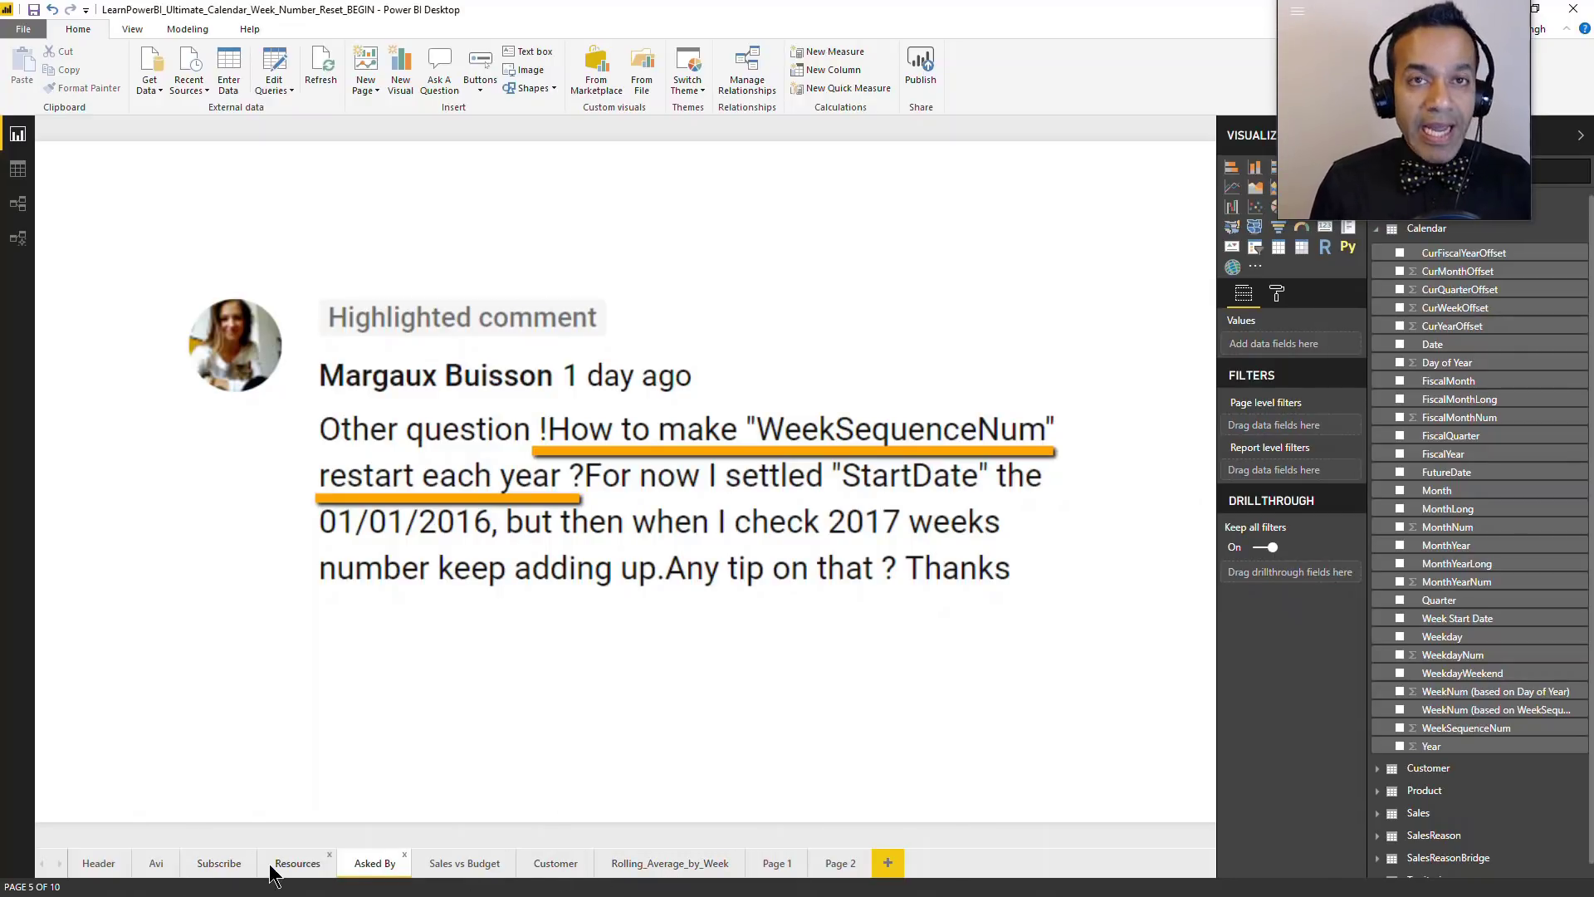
Step: Switch to the Resources page showing the playlist and download links
click(304, 866)
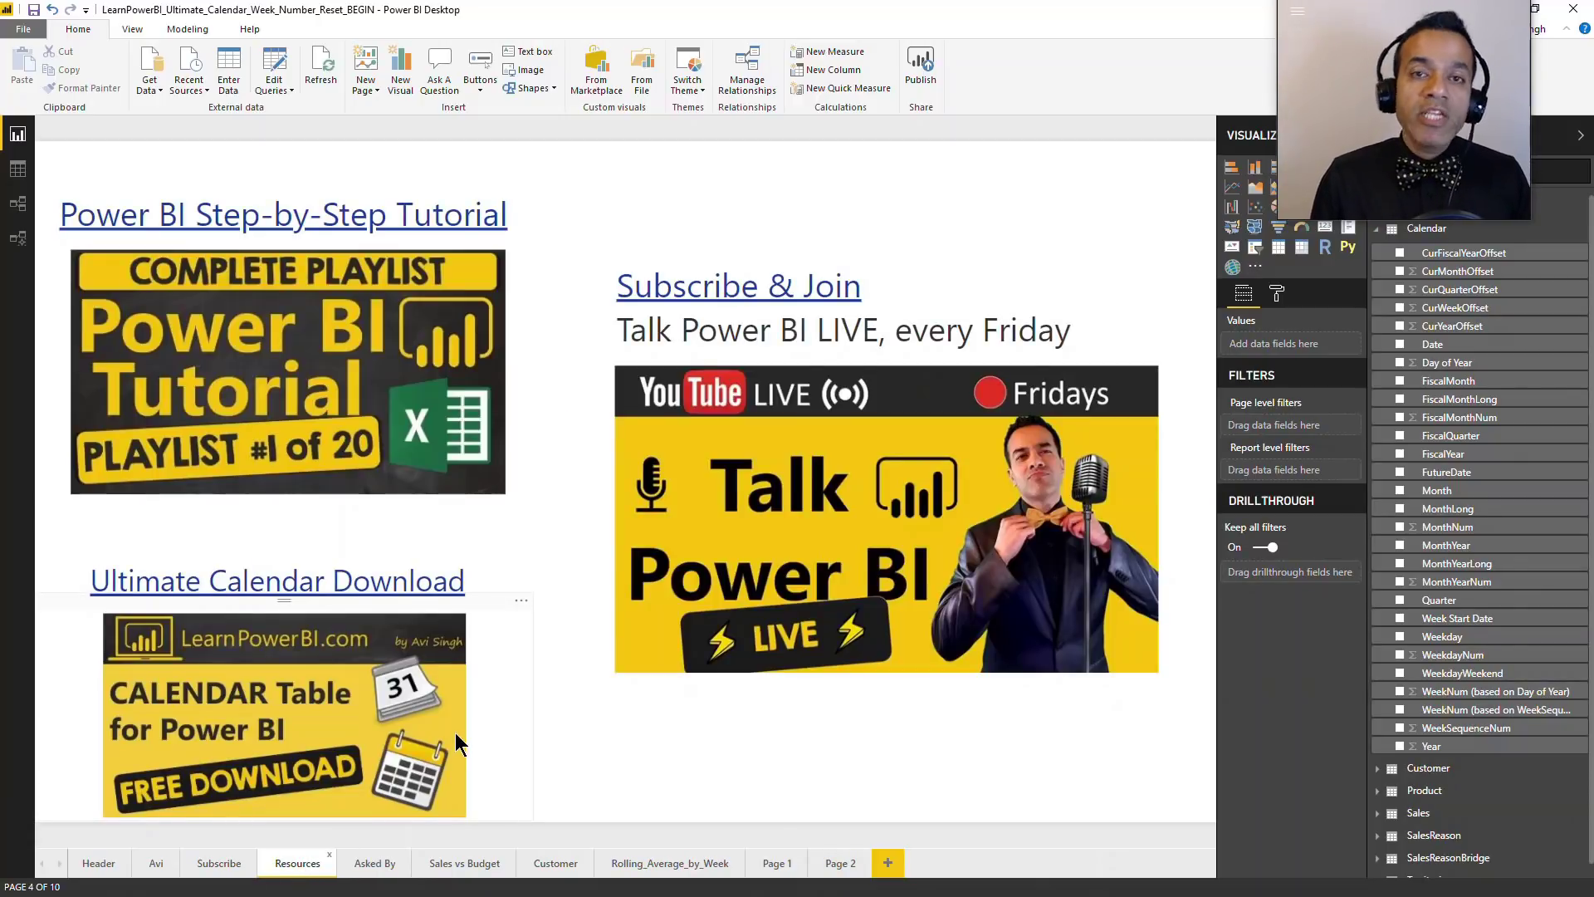
ctrl+click(431, 685)
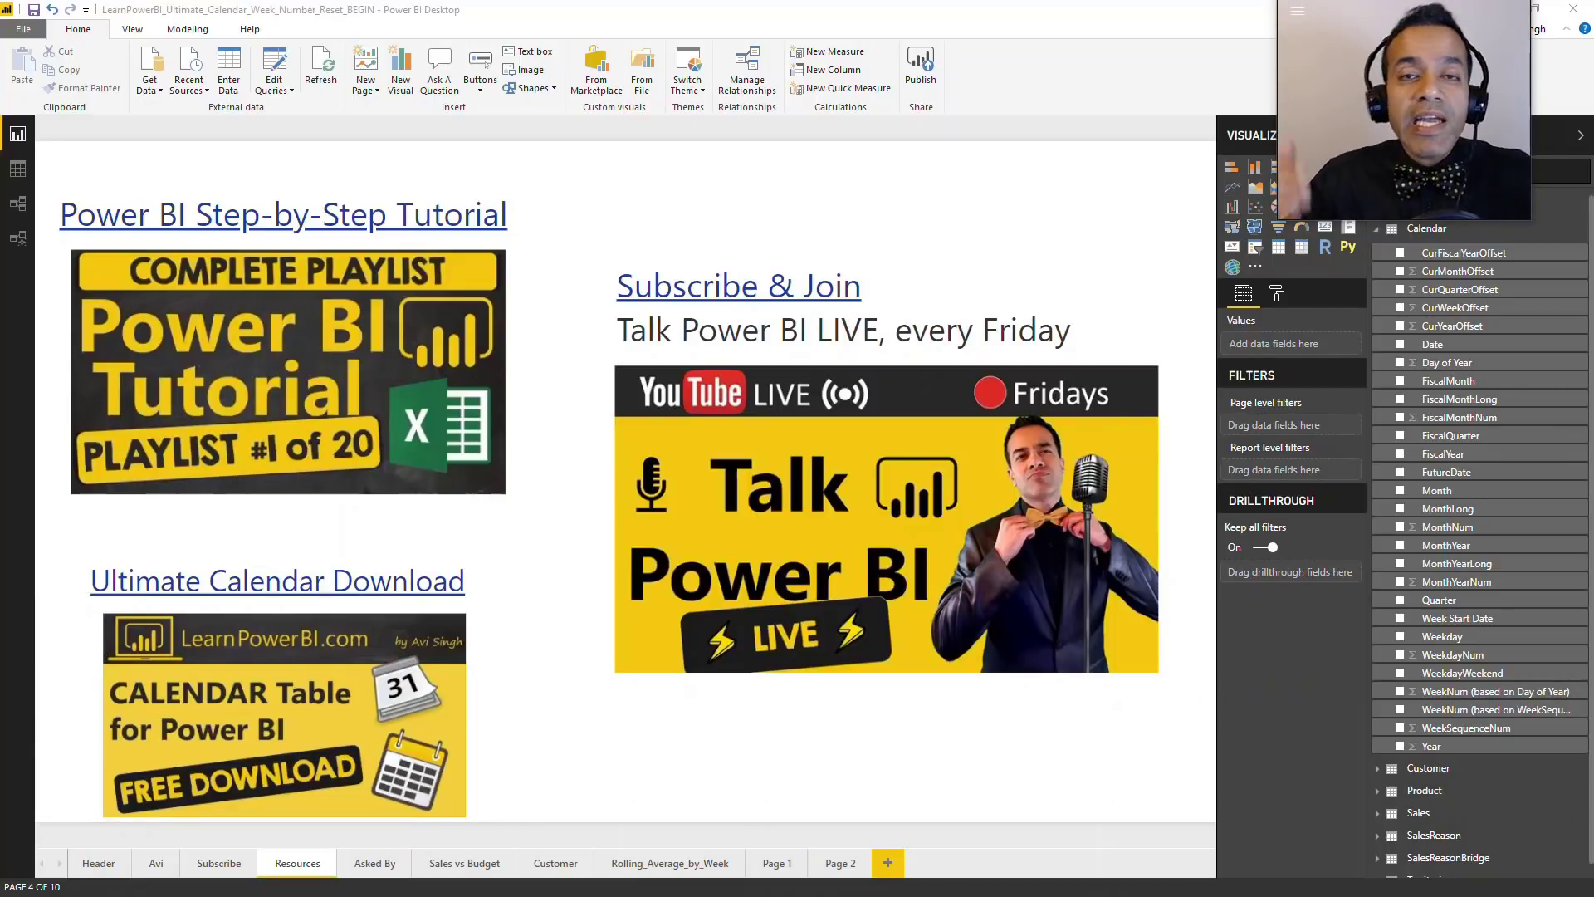